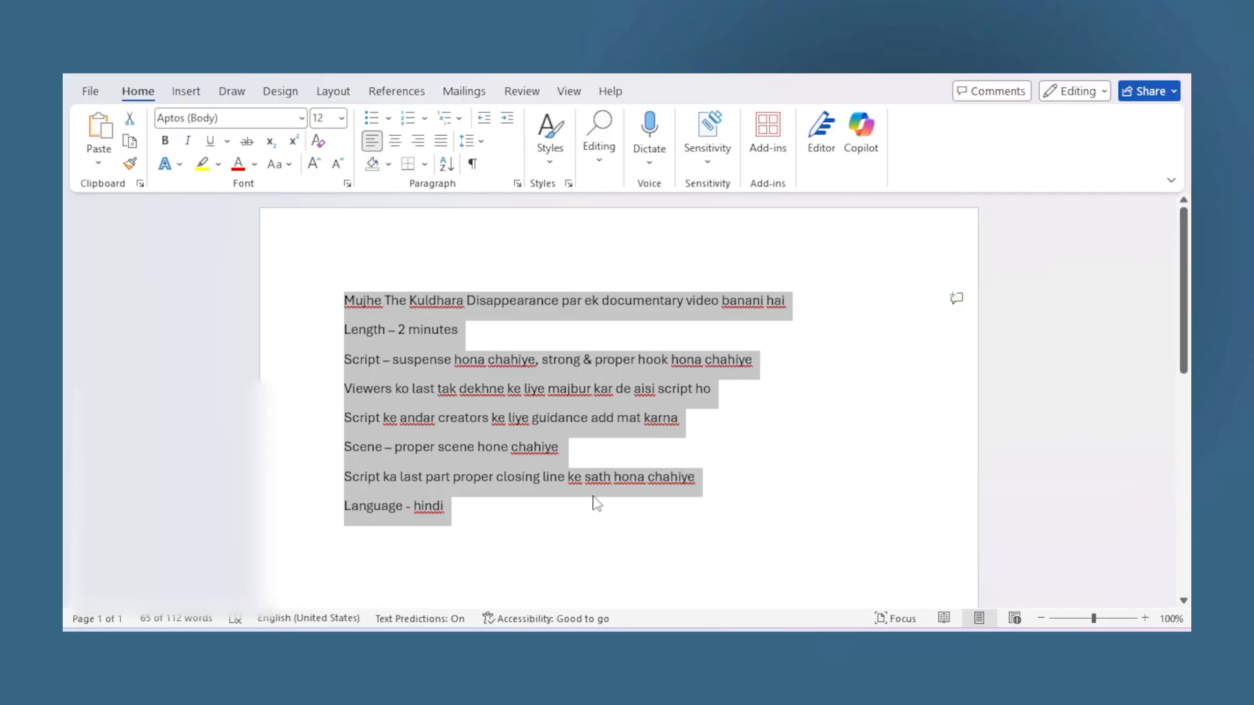
- Copy the full Kuldhara documentary brief from the document, switch to ChatGPT in Firefox, and paste it as the prompt
left_click(481, 516)
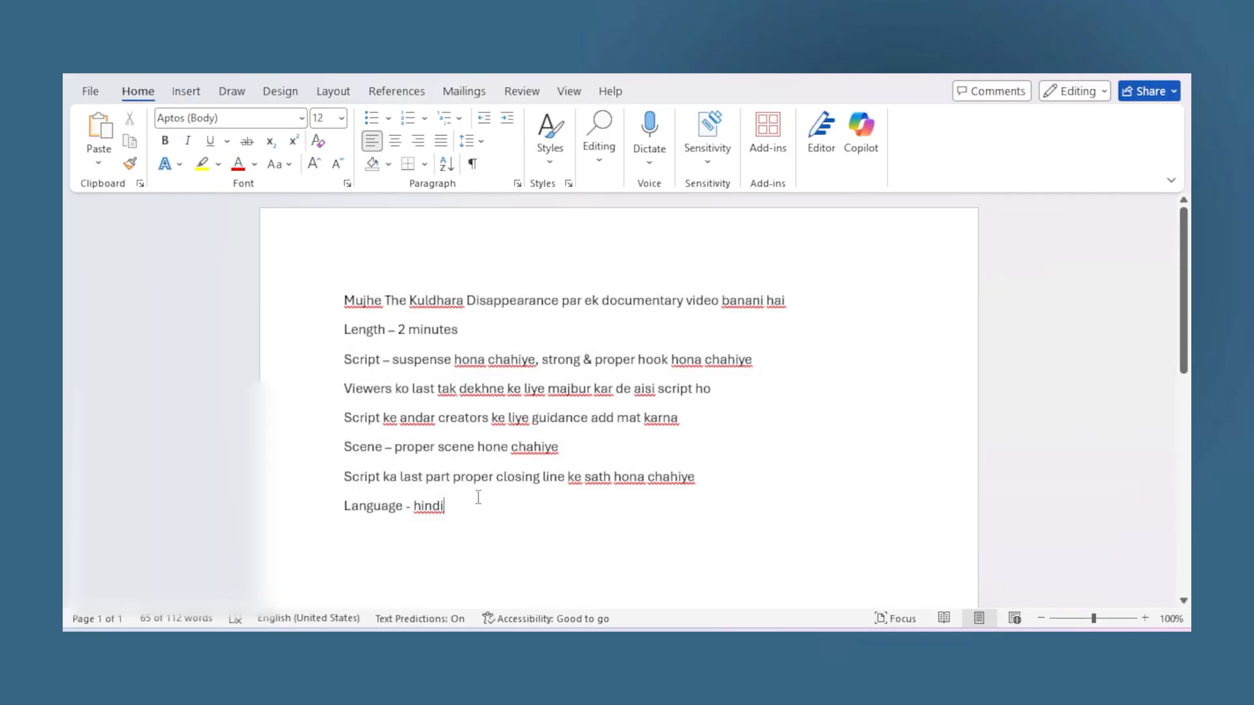
left_click_drag(346, 300, 455, 512)
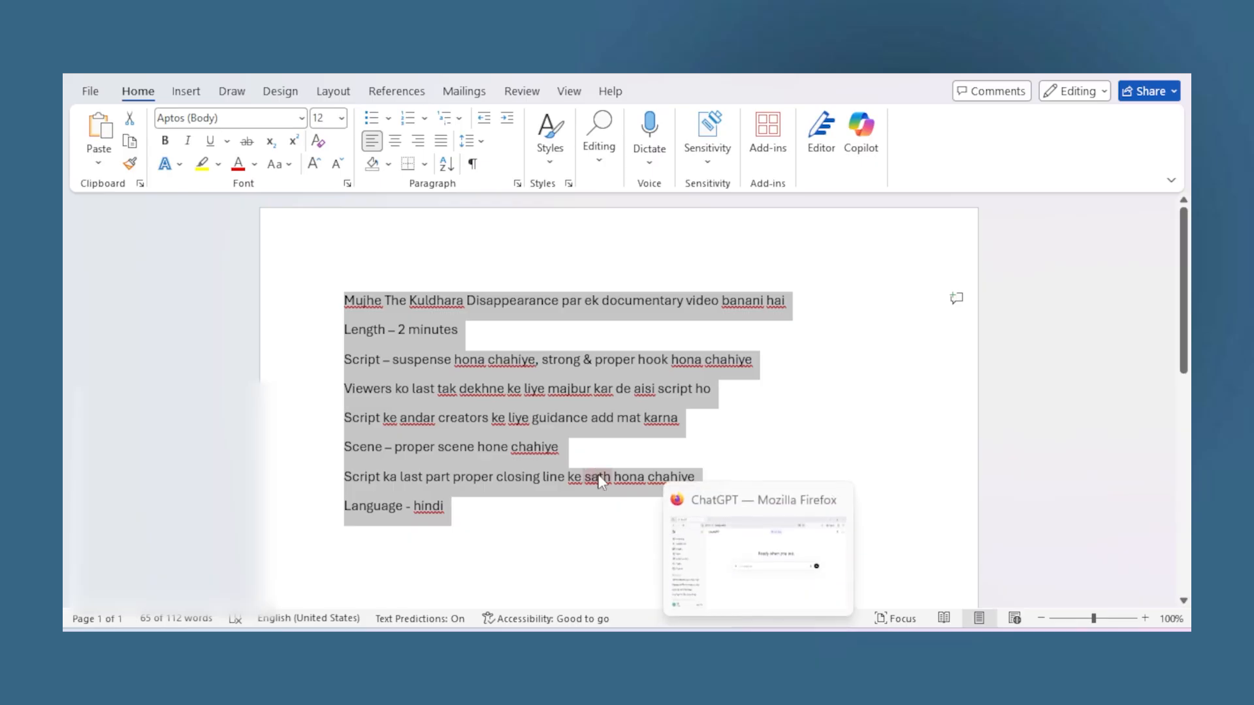
left_click(702, 556)
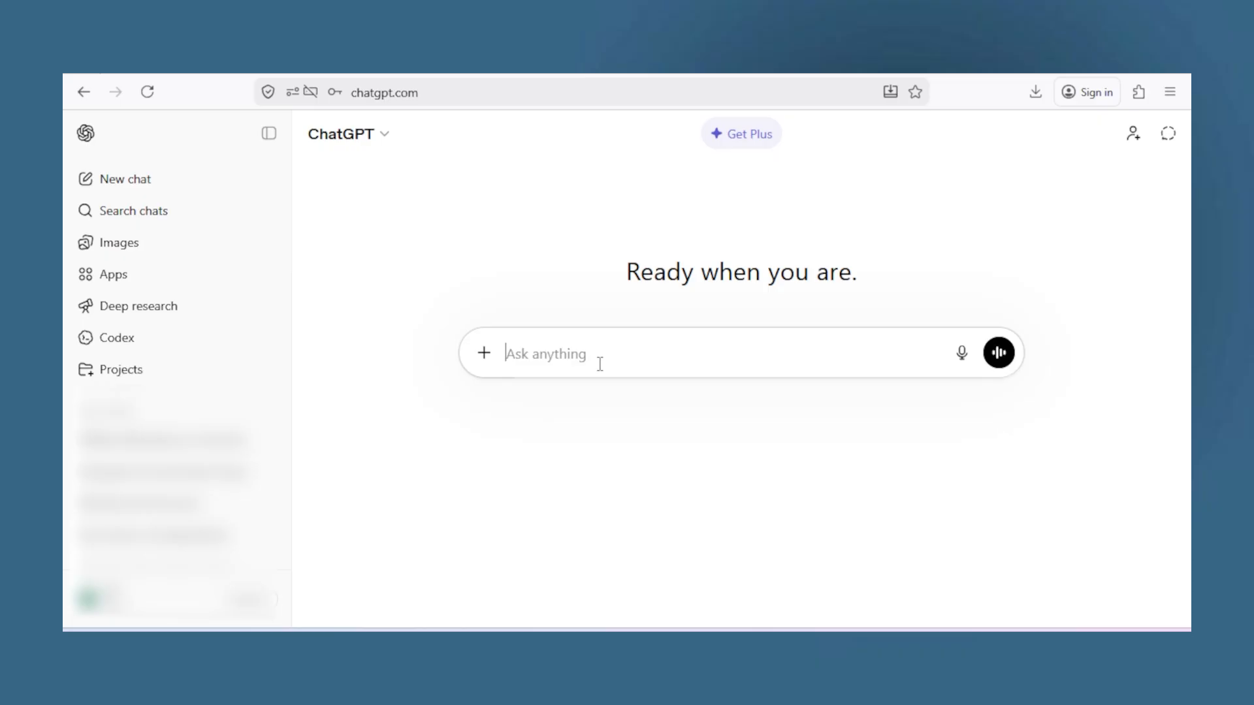
key("ctrl+v")
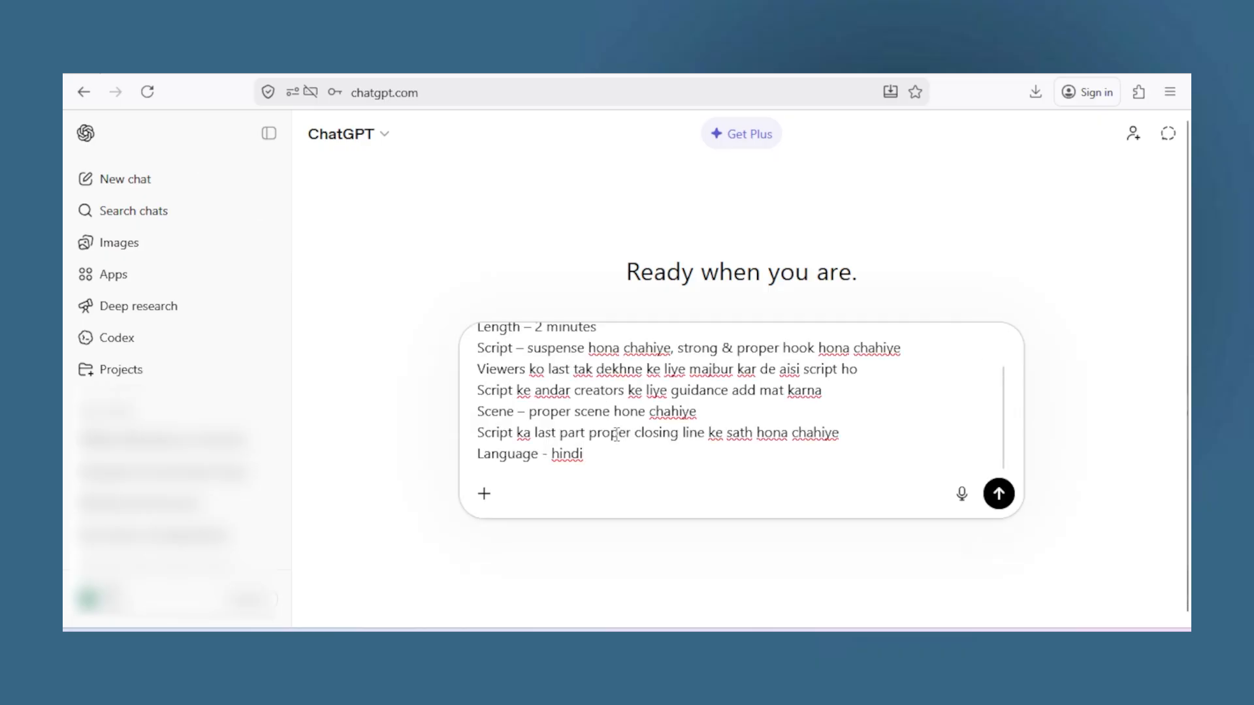
- Review the pasted prompt line by line, covering its topic, length, script, scene, closing-line and language requirements
scroll(618, 435, "up", 2)
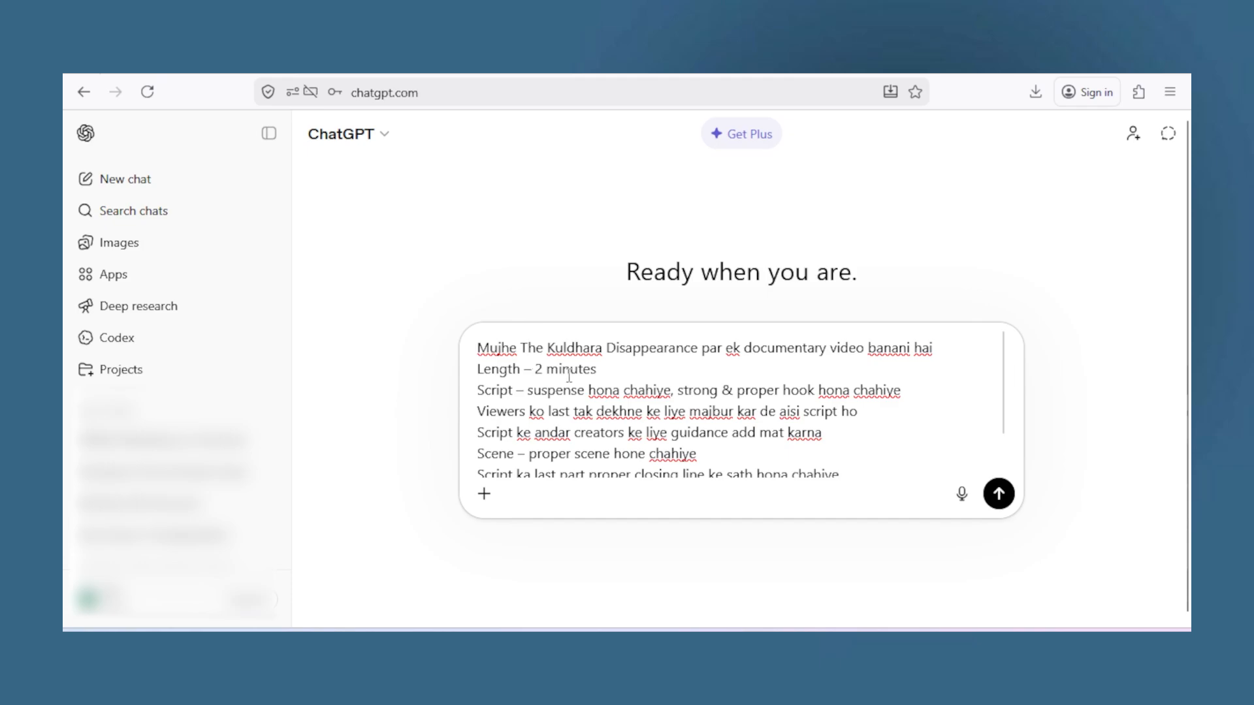
left_click_drag(697, 353, 537, 356)
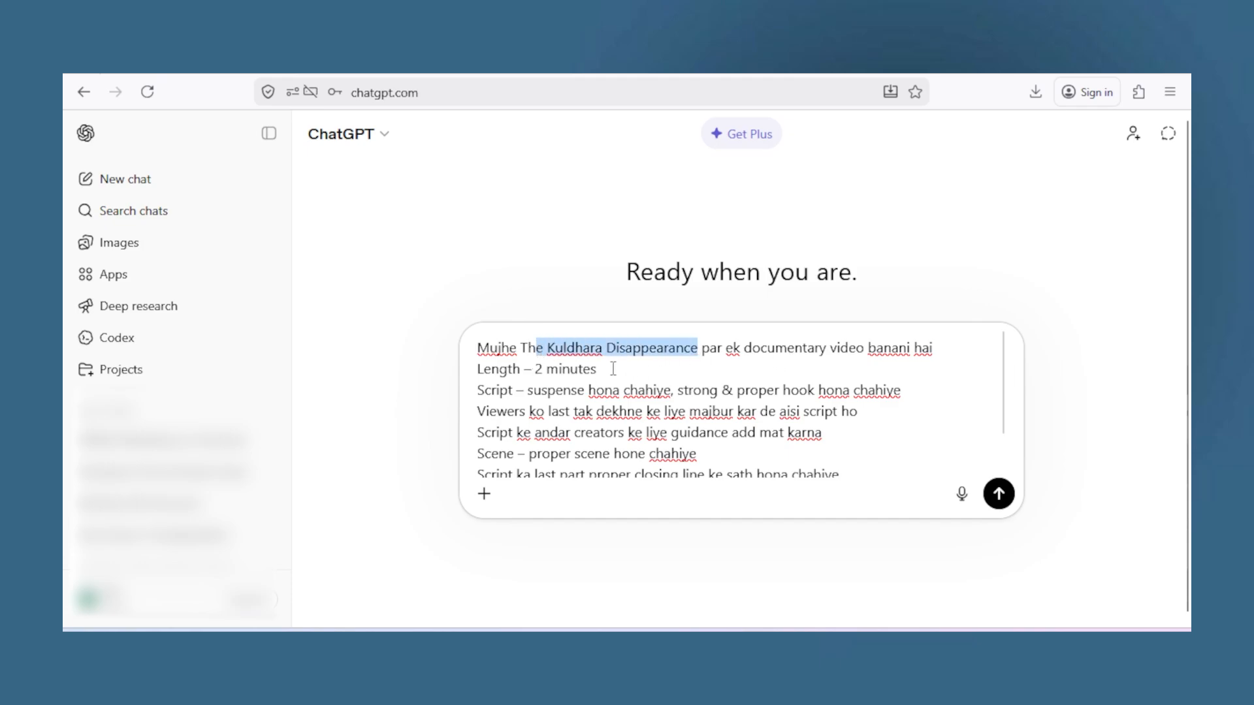
left_click_drag(599, 369, 795, 363)
left_click(543, 403)
scroll(542, 403, "down", 1)
left_click_drag(486, 381, 563, 390)
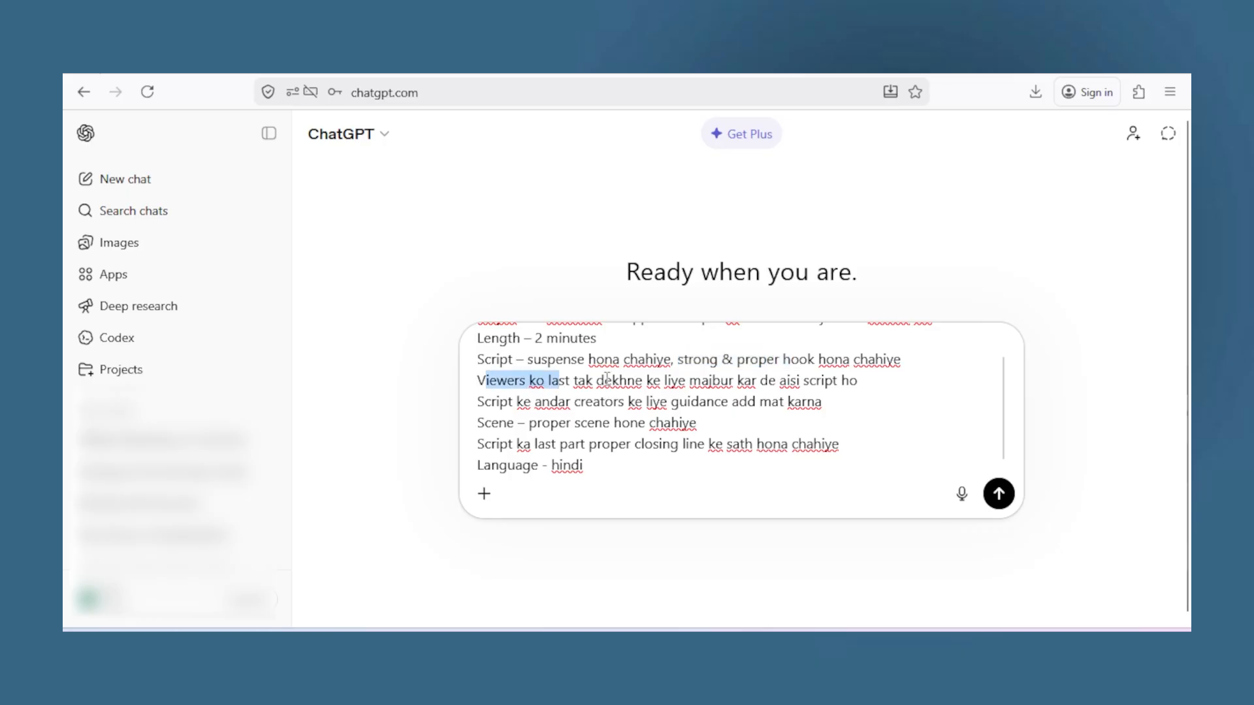
left_click_drag(662, 381, 754, 381)
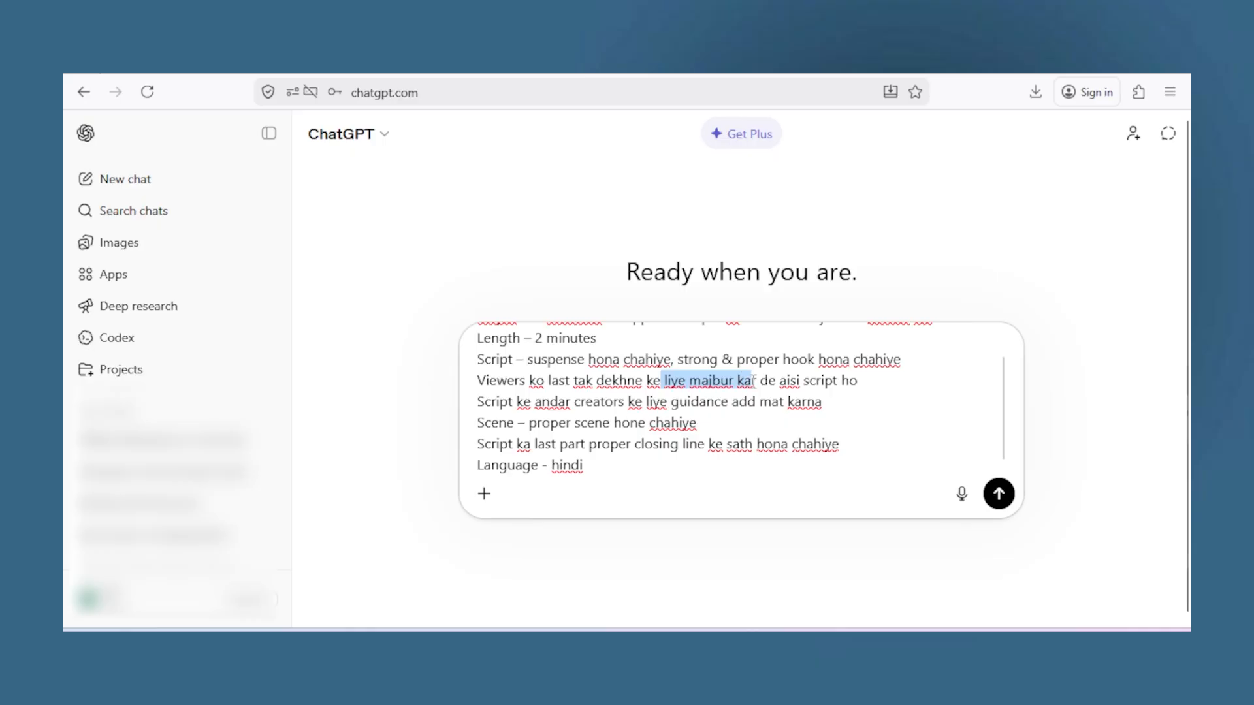
left_click_drag(477, 403, 718, 408)
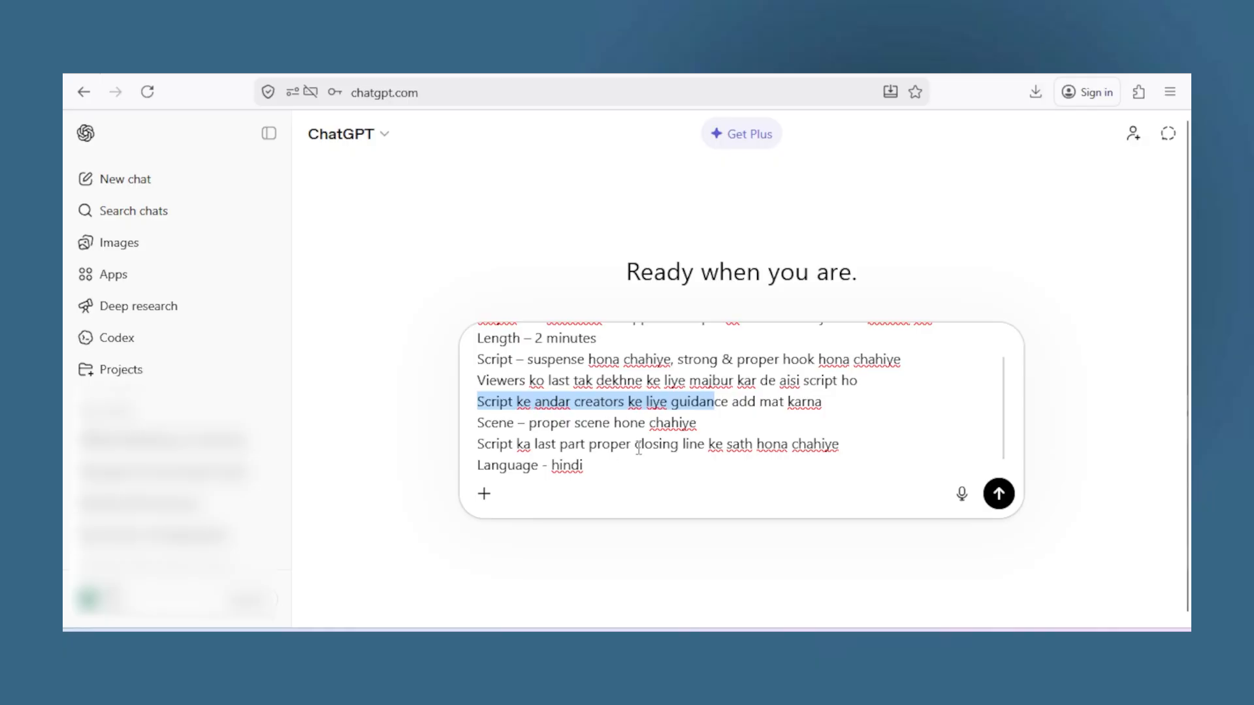
left_click(510, 444)
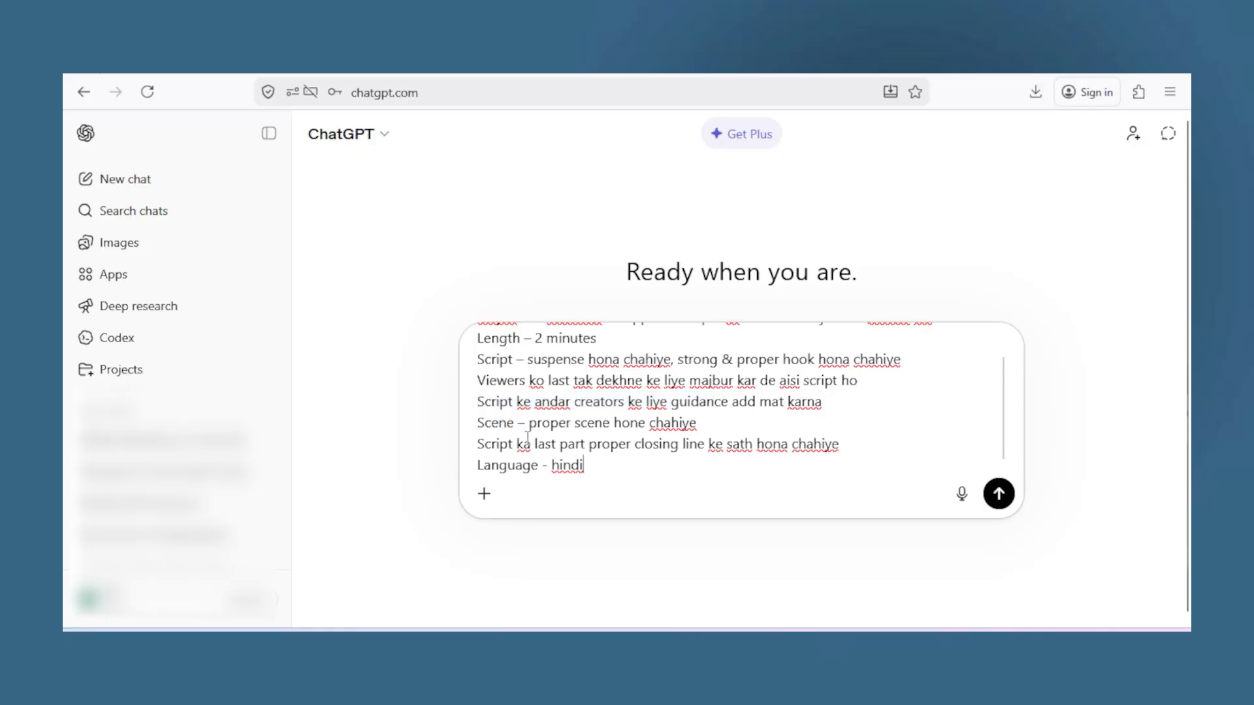
left_click_drag(530, 426, 667, 420)
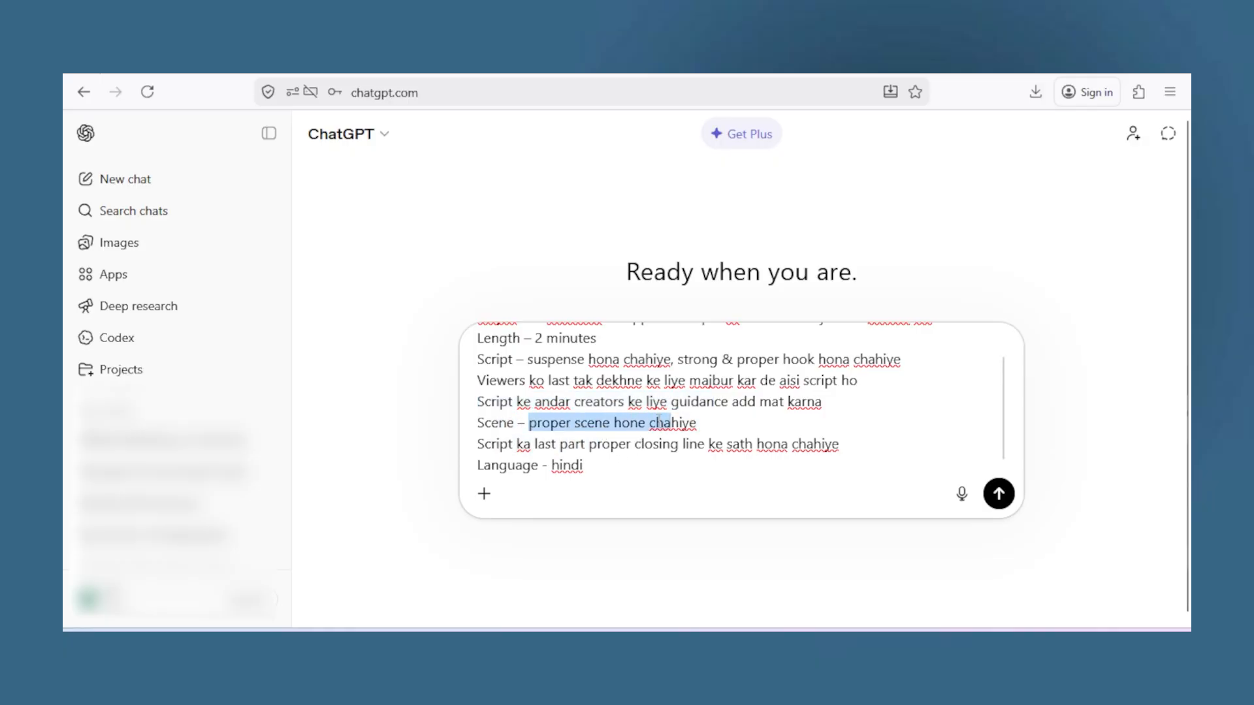
left_click_drag(479, 445, 700, 451)
left_click_drag(484, 465, 596, 464)
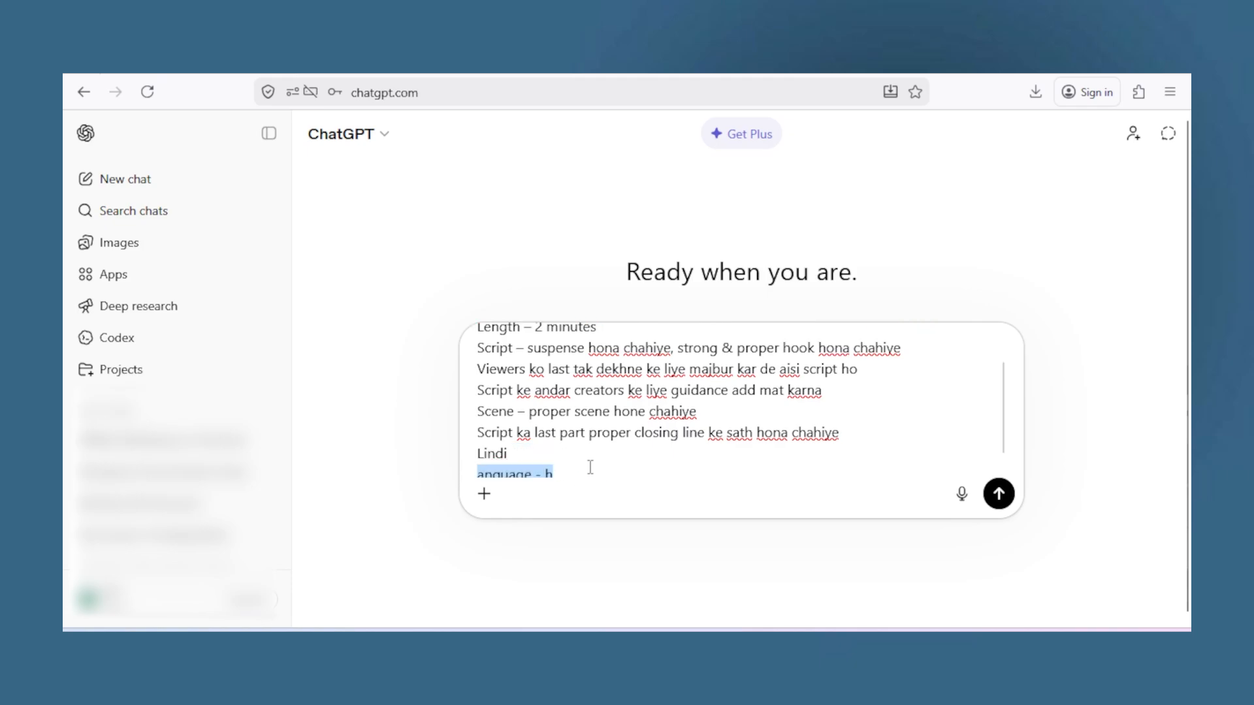
key("ctrl+z")
left_click(609, 461)
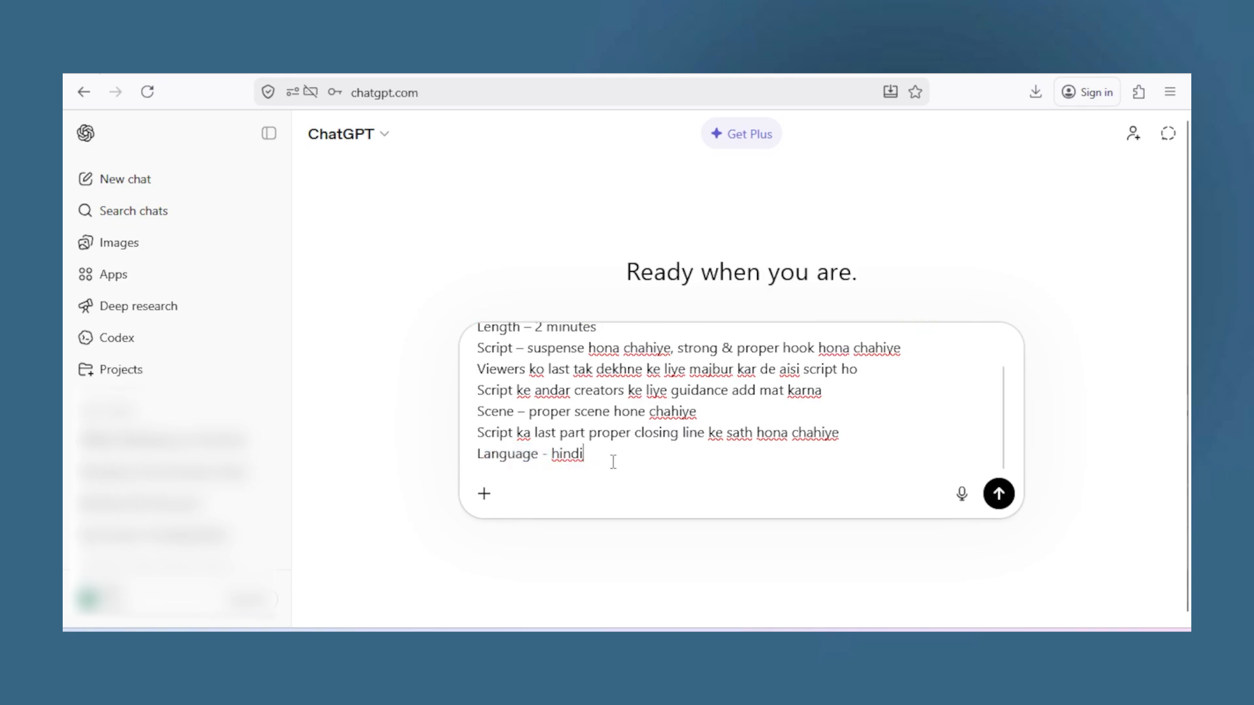
- Send the documentary prompt and read through the generated script scenes down to the ending
scroll(611, 461, "up", 2)
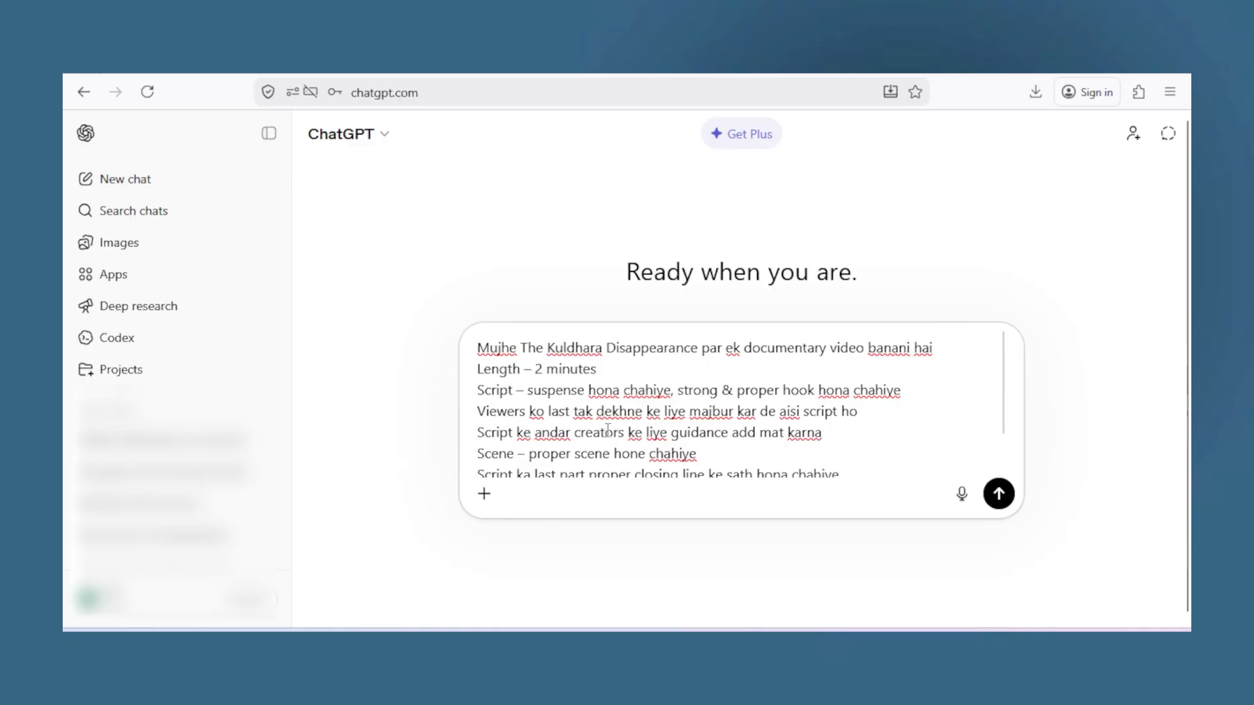
key("Return")
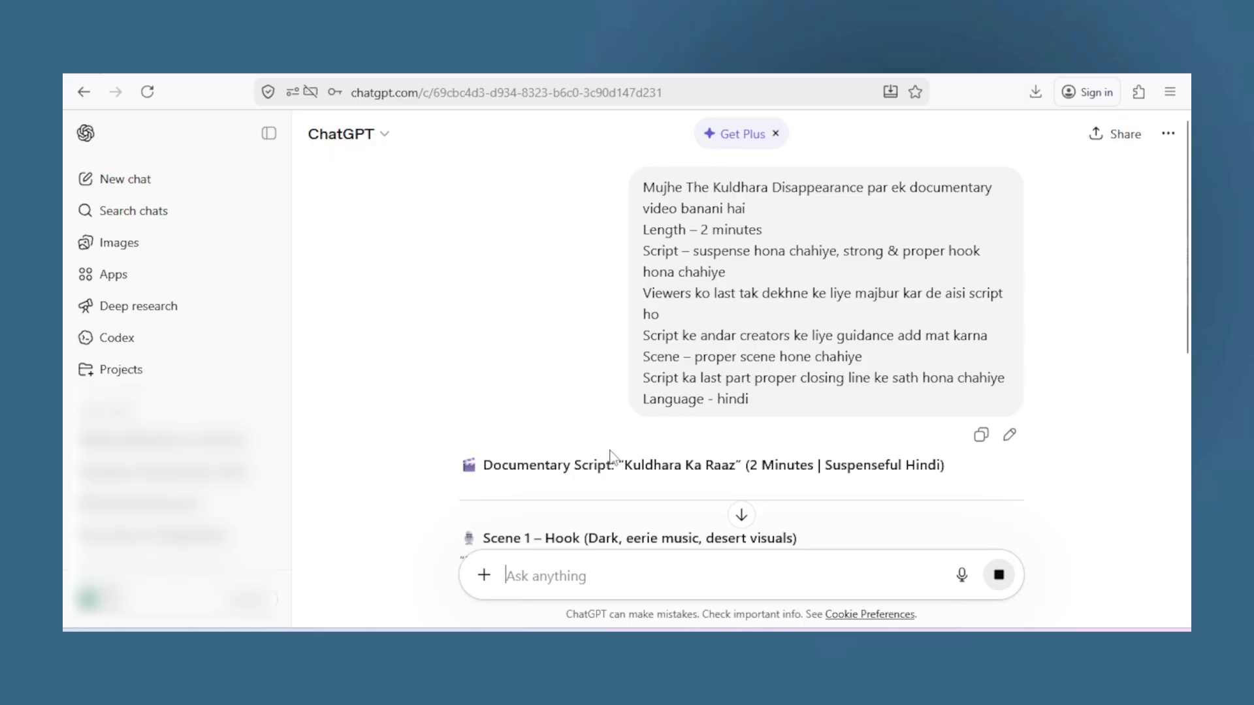
scroll(609, 457, "down", 3)
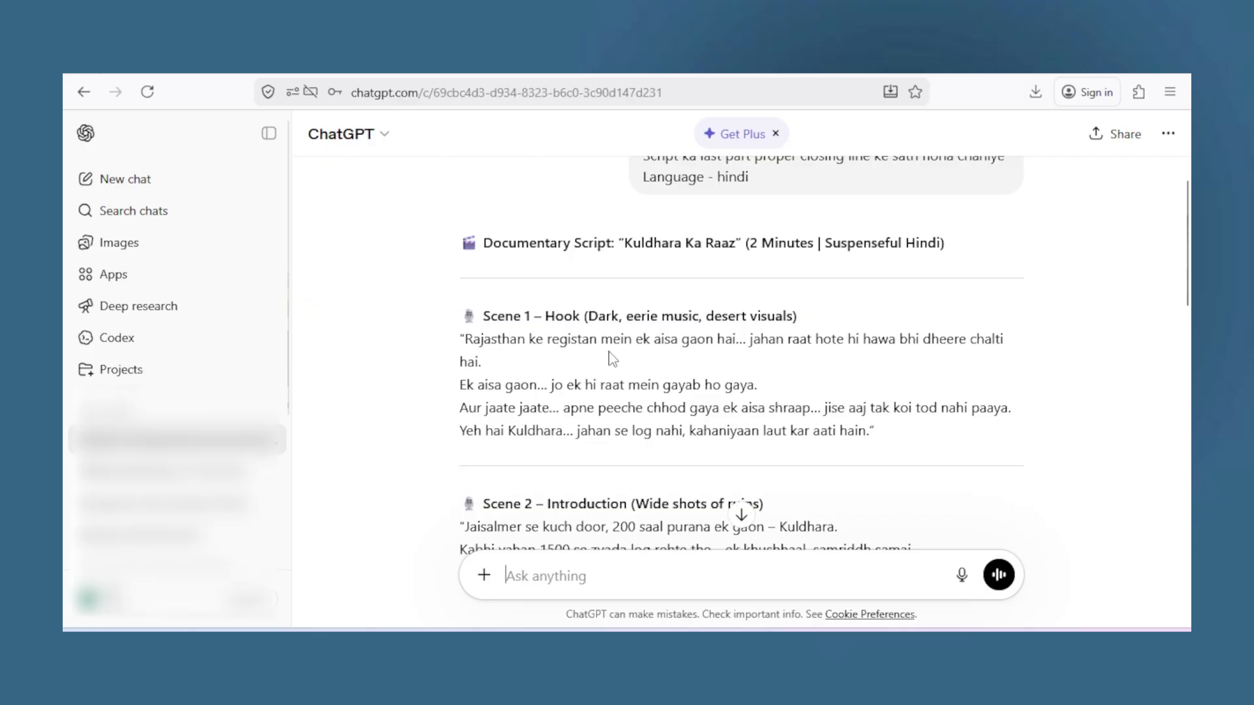
scroll(610, 366, "down", 6)
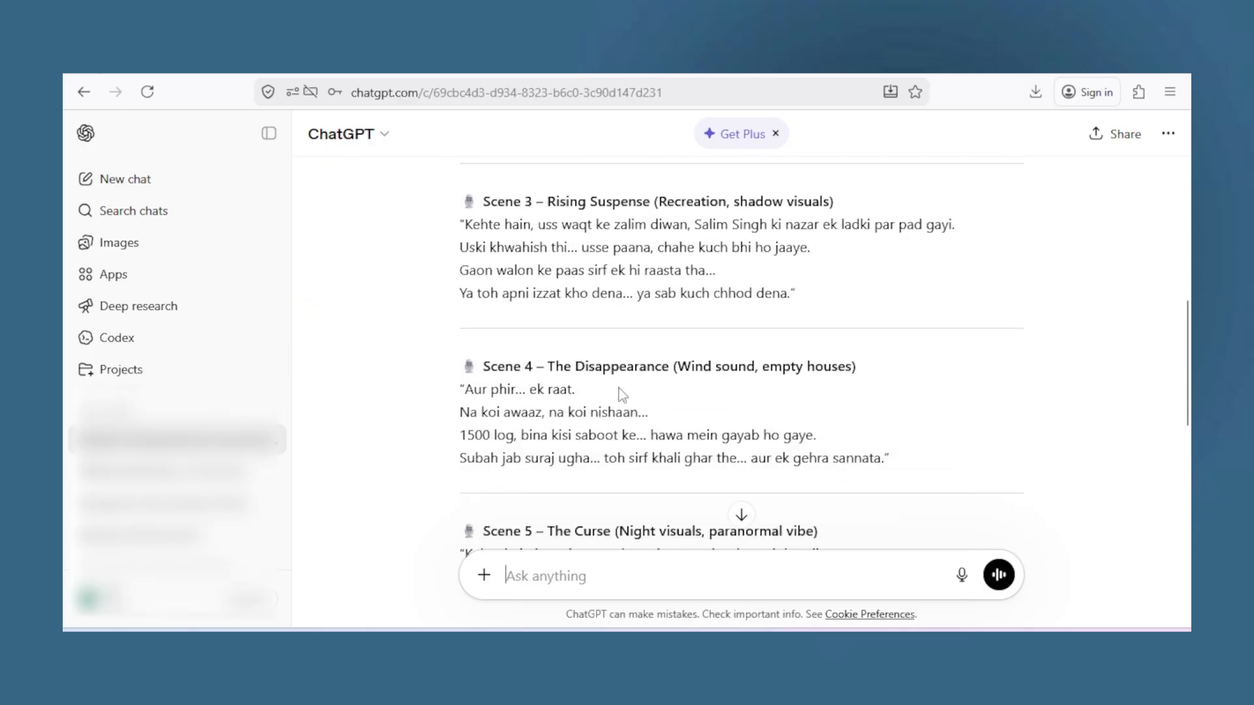
scroll(621, 394, "down", 6)
scroll(620, 386, "down", 4)
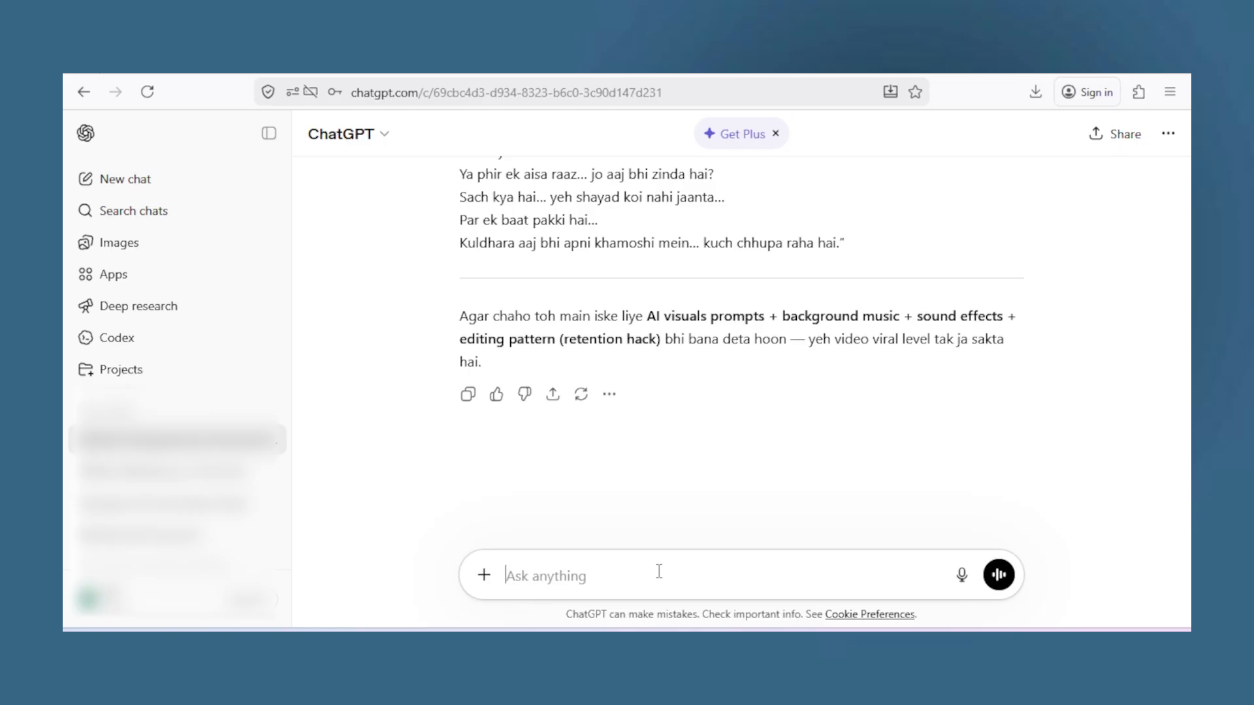
- Request a voice-over version of the script with the message "voice over bana dijiye ye script ka"
type("voice over bana ")
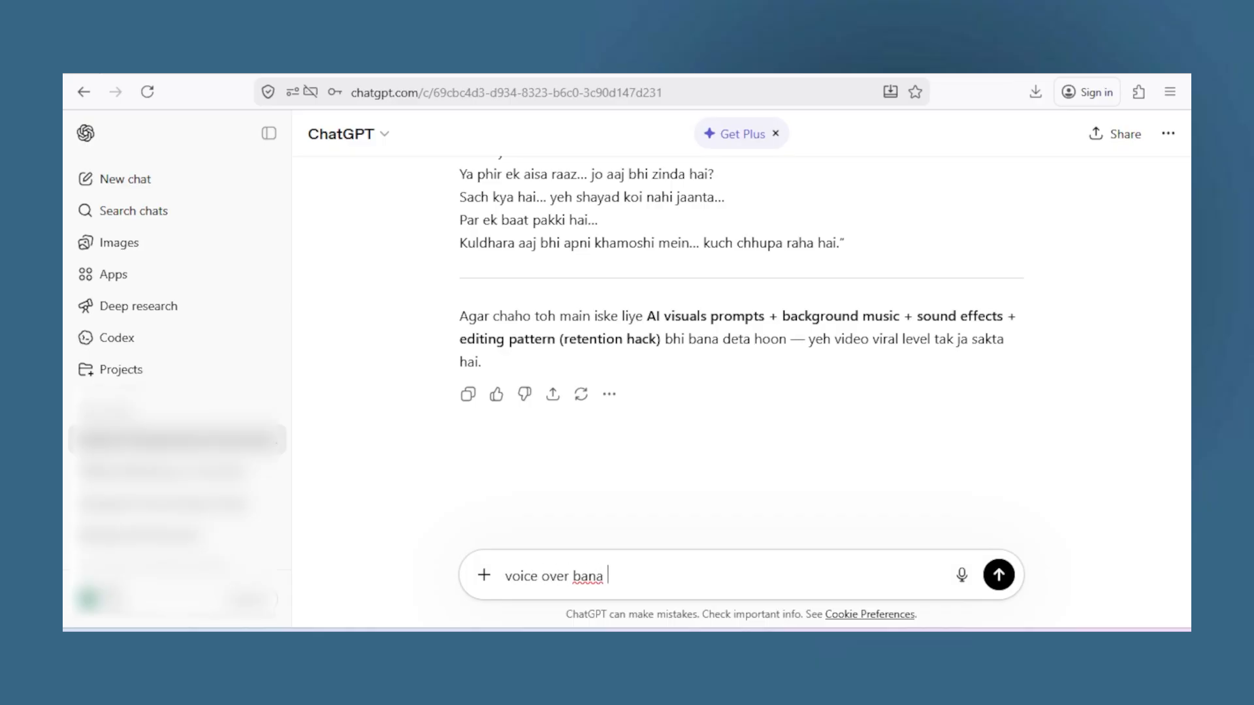
type("dijiye ye script ka")
key("Return")
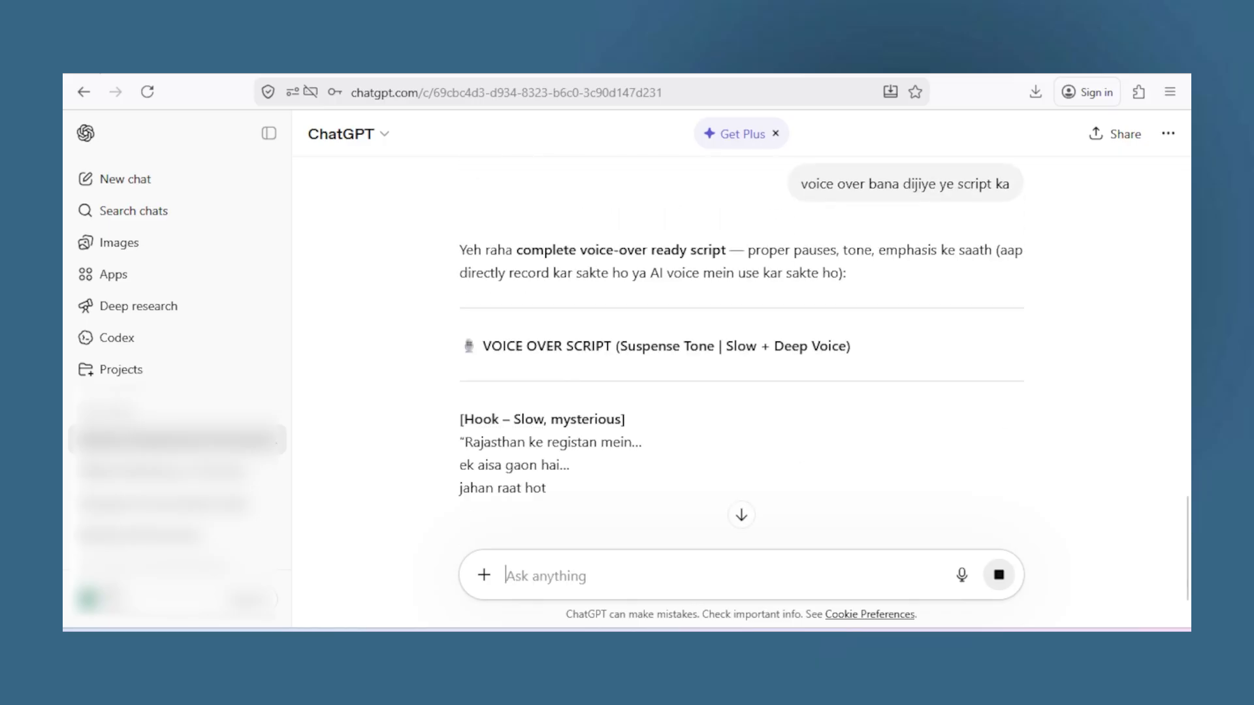
- Read through the generated voice-over script, starting with the opening lines of the hook
scroll(638, 516, "down", 3)
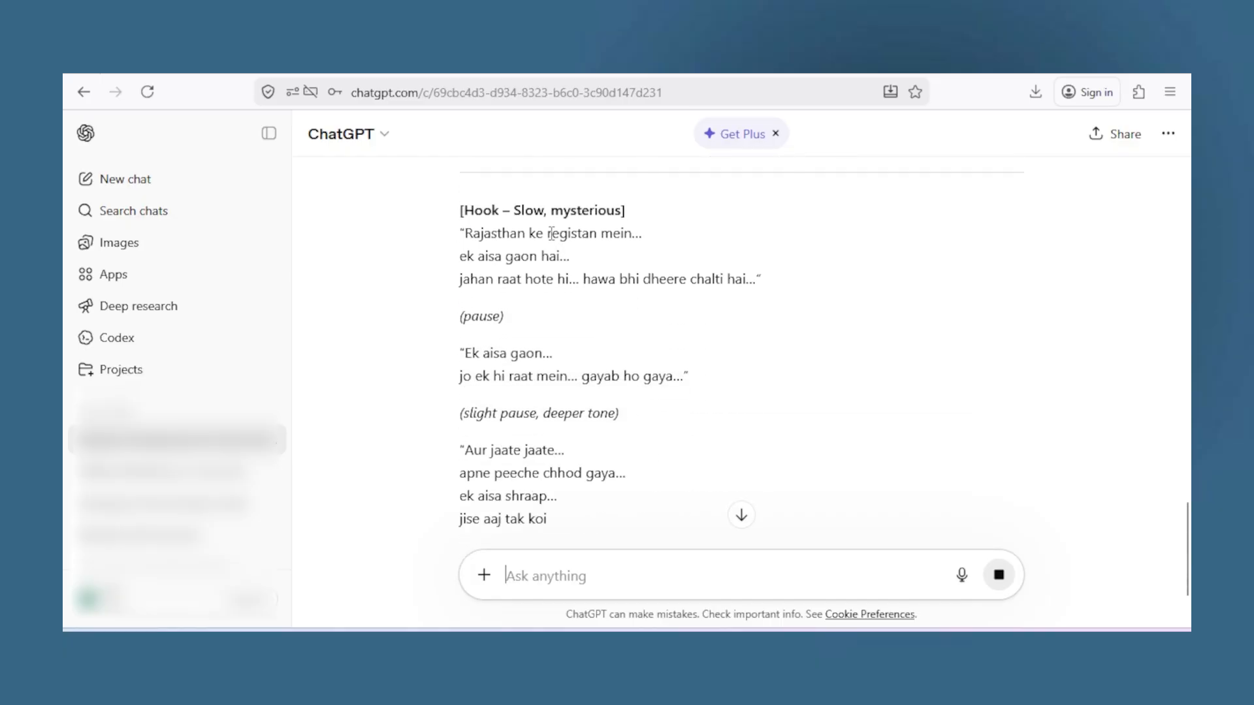
left_click_drag(465, 233, 590, 236)
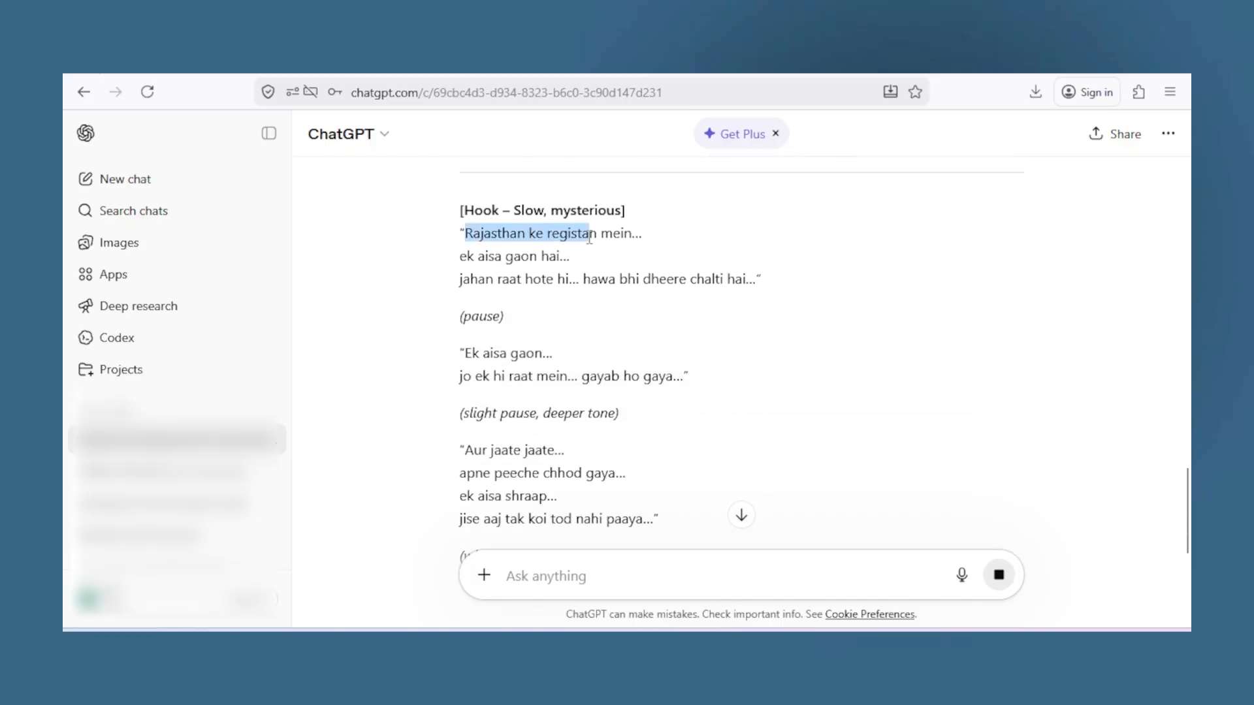
left_click_drag(460, 256, 551, 256)
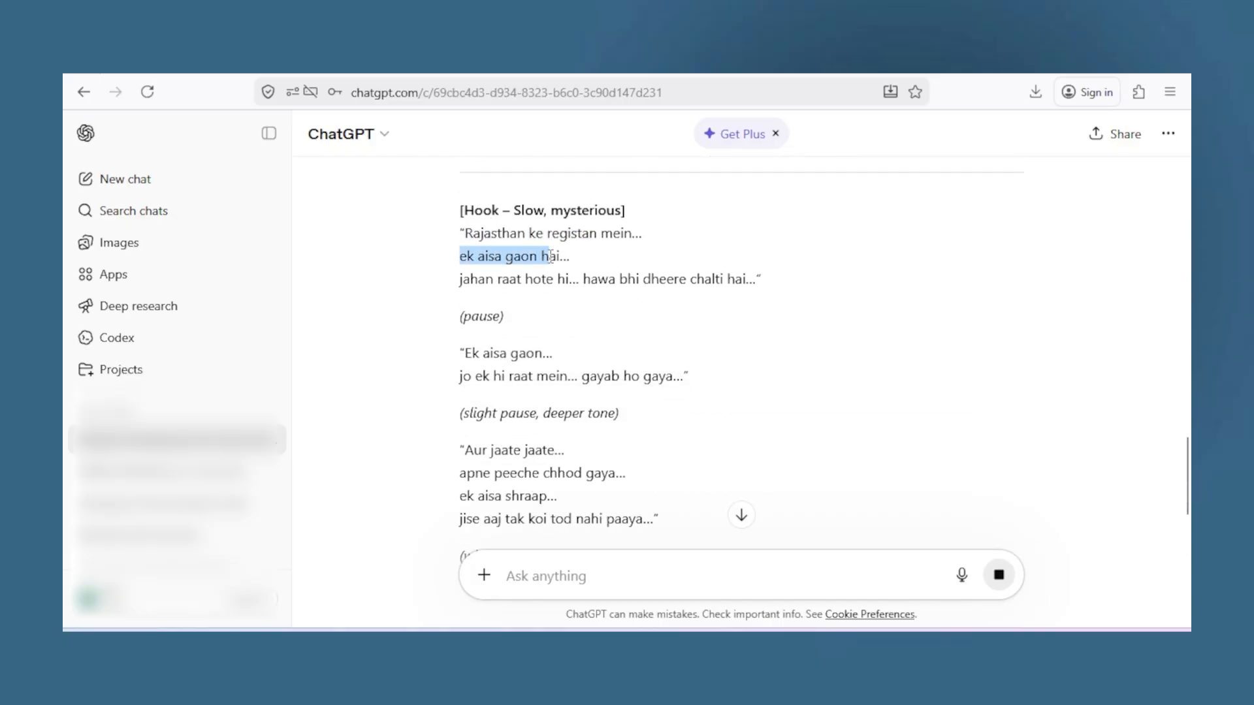
left_click_drag(460, 280, 727, 281)
scroll(473, 363, "down", 15)
scroll(591, 455, "down", 2)
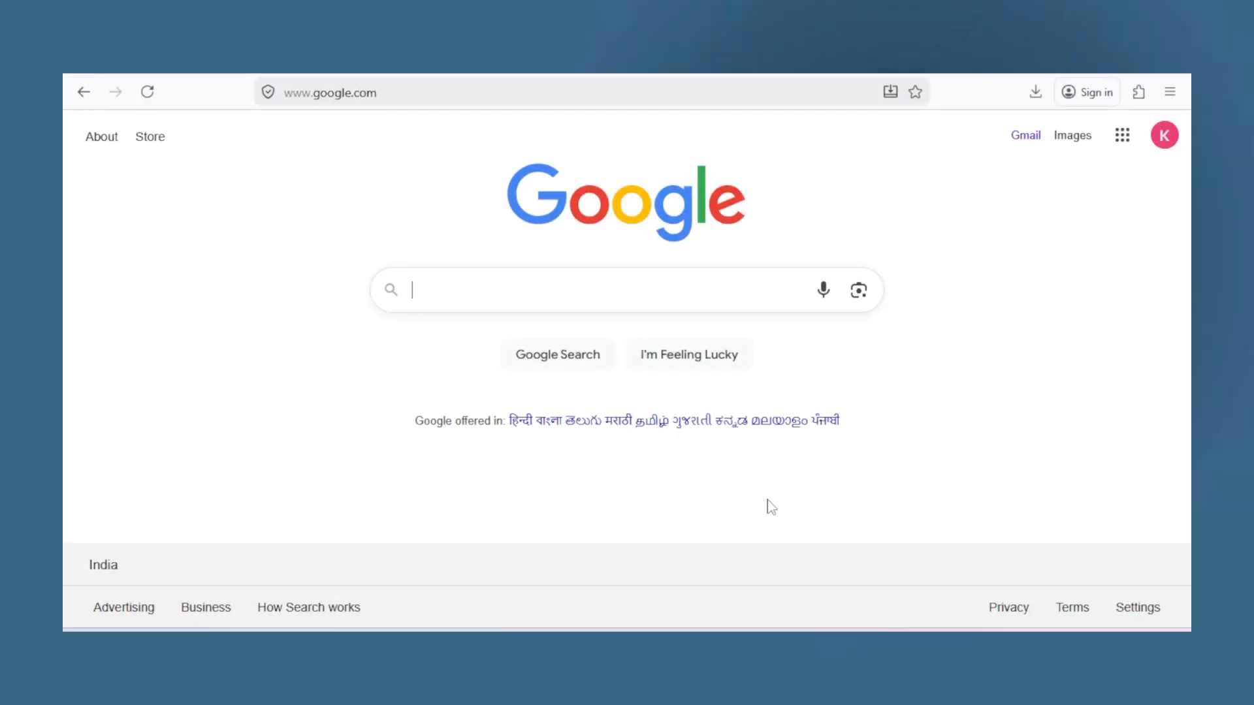
- Search Google for "google ai voice" and open the Google AI Studio Generate Speech result
type("google a")
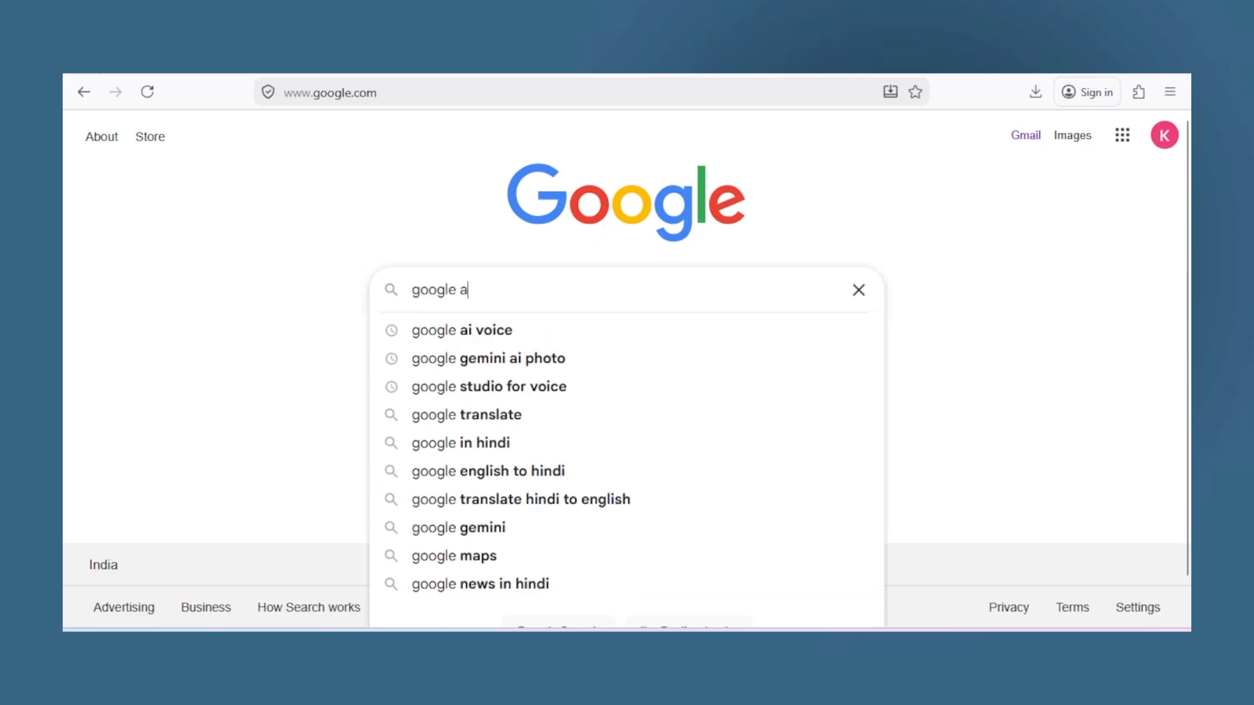
type("i voice")
key("Return")
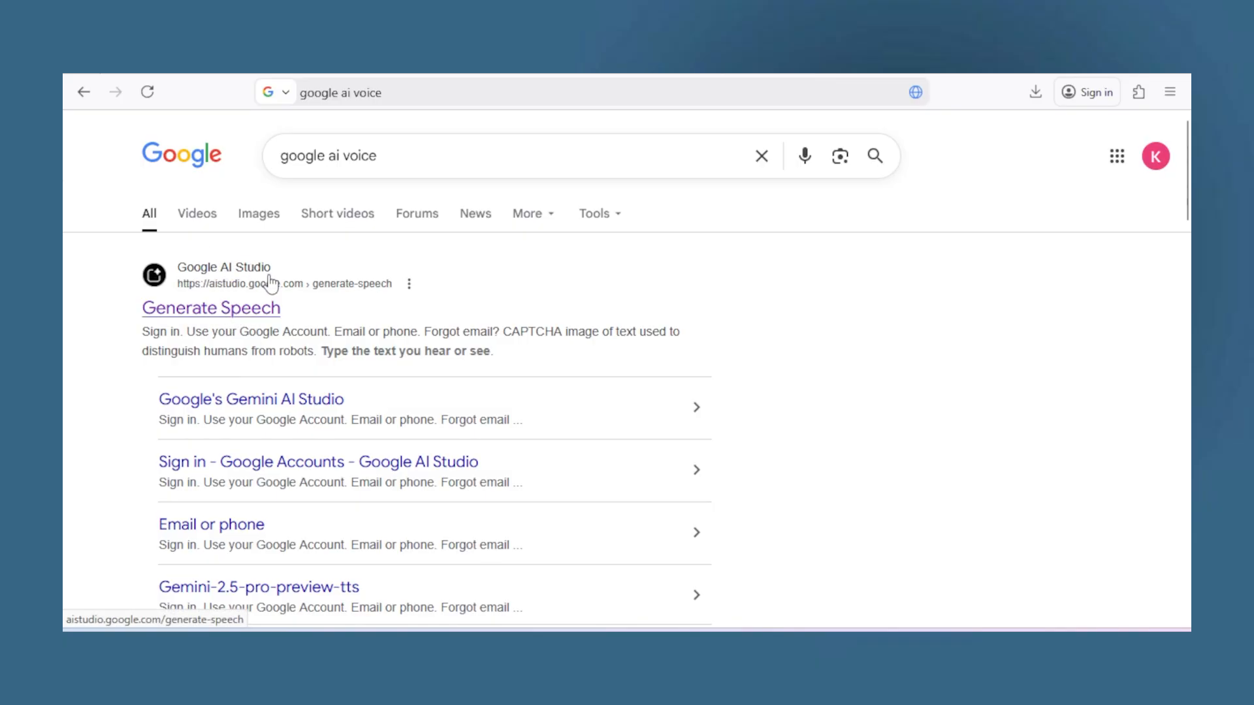
left_click(253, 317)
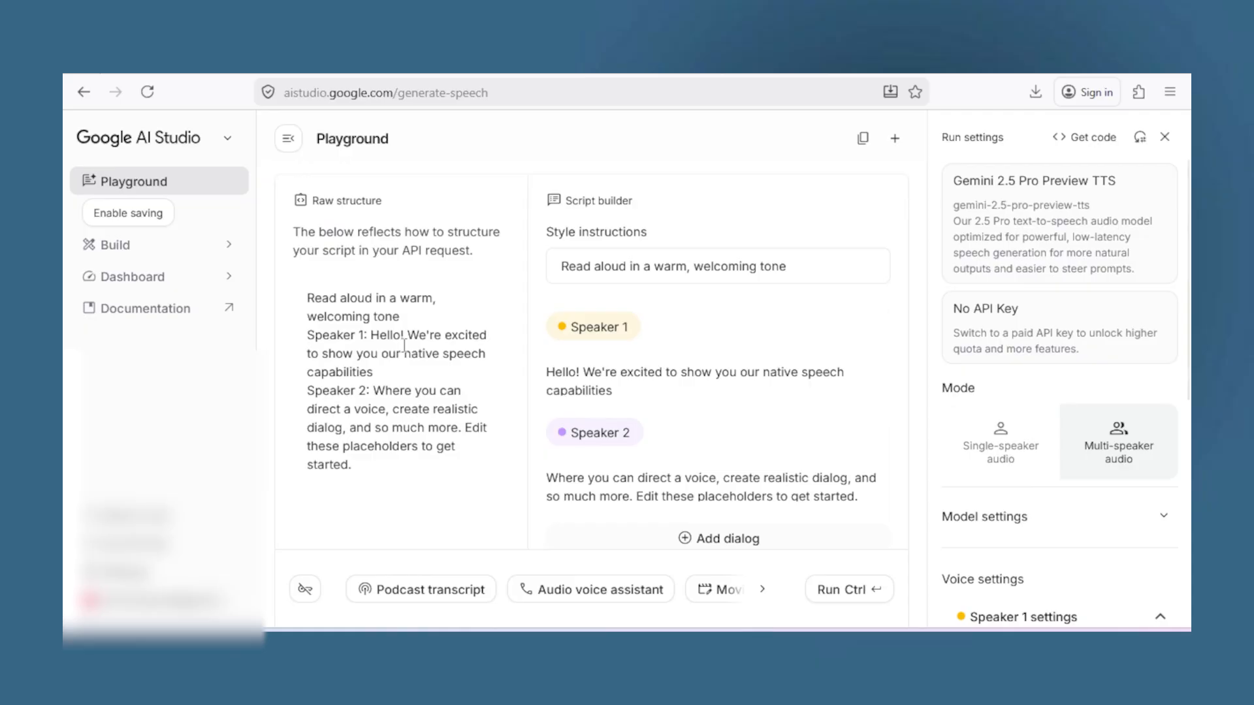
- Set the speech mode to single-speaker audio and place the cursor in the empty text area
left_click(1011, 467)
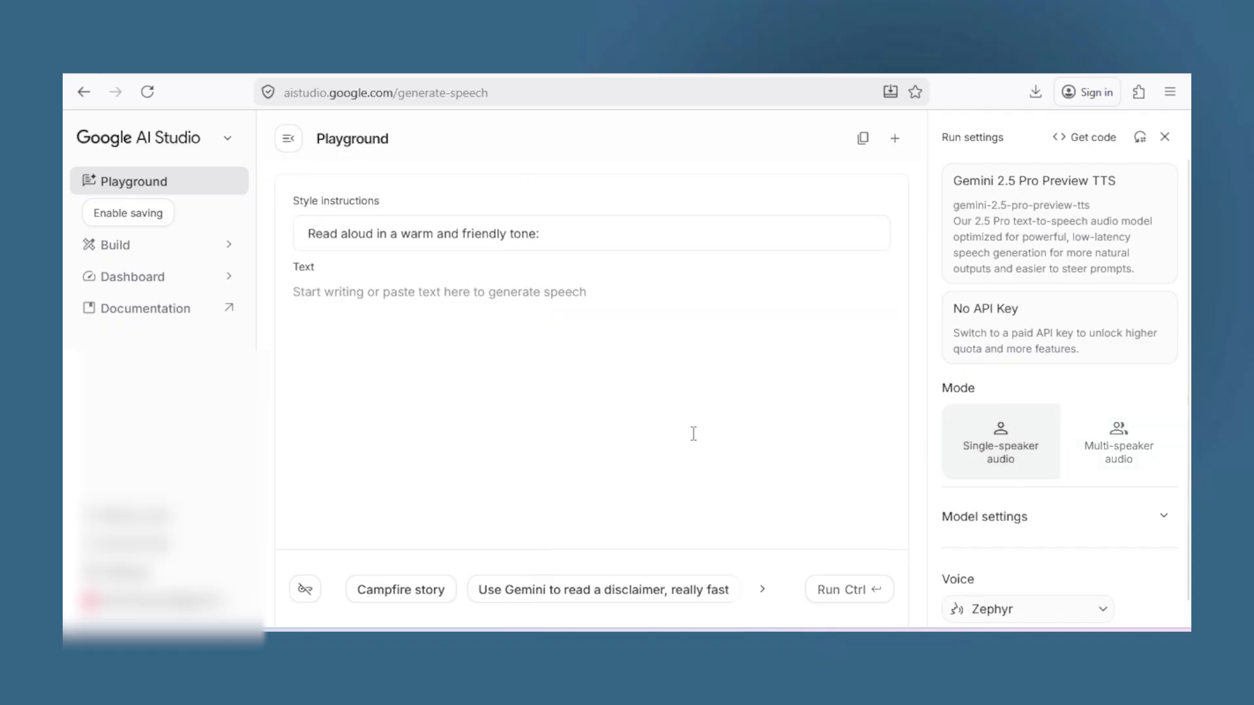
left_click(294, 292)
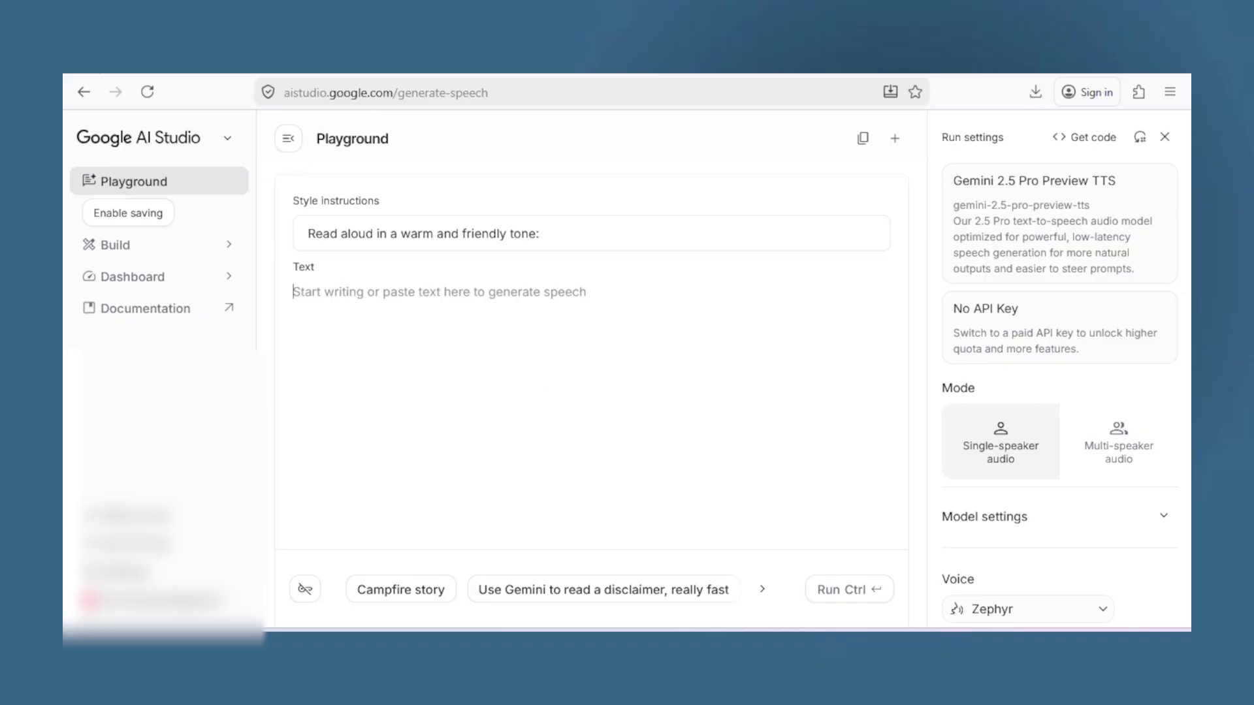
- Copy ChatGPT's voice-over script from "Rajasthan ke registan mein..." to its end, leaving out the hook heading, and return to AI Studio
key("ctrl+Tab")
scroll(600, 370, "up", 8)
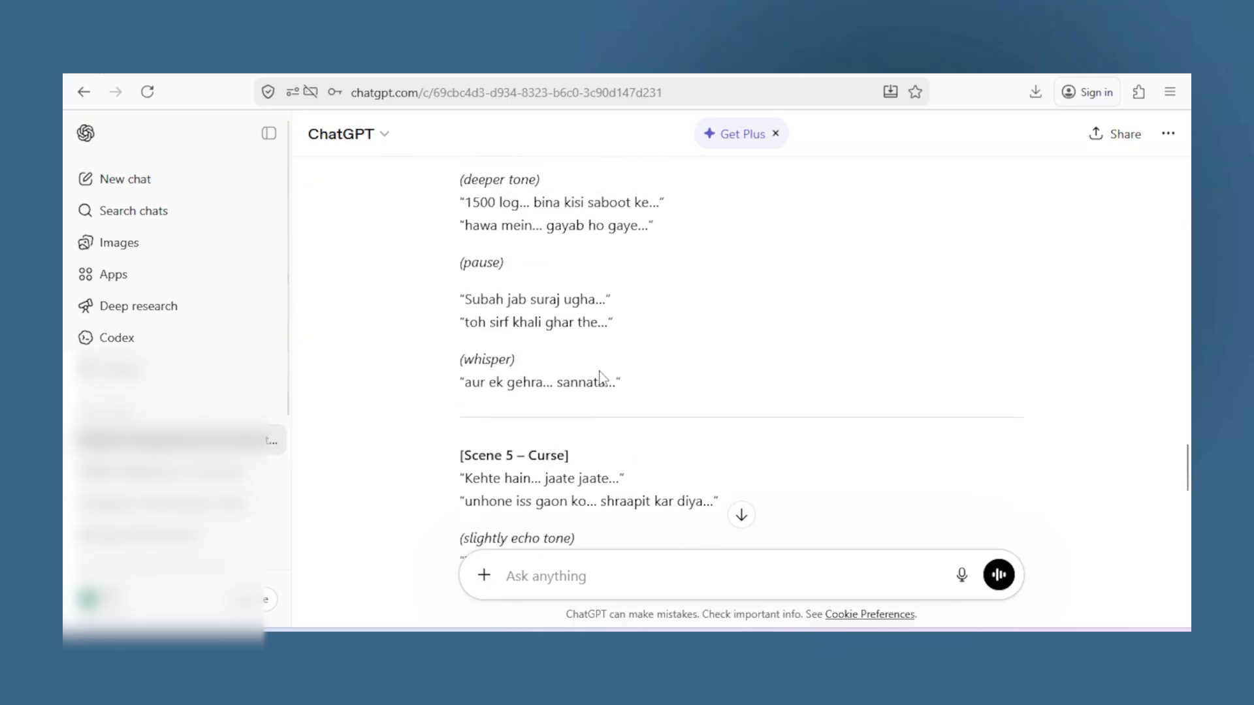
scroll(799, 457, "down", 8)
scroll(801, 458, "up", 3)
scroll(795, 457, "up", 13)
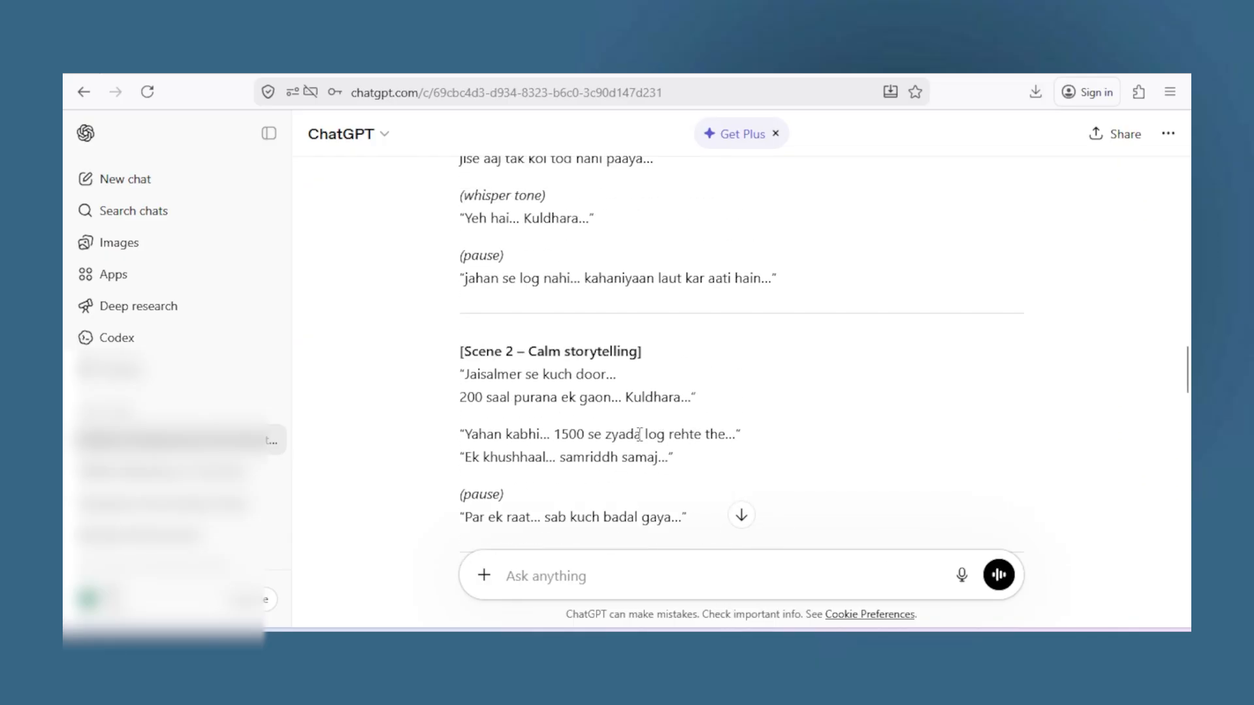
scroll(639, 433, "up", 7)
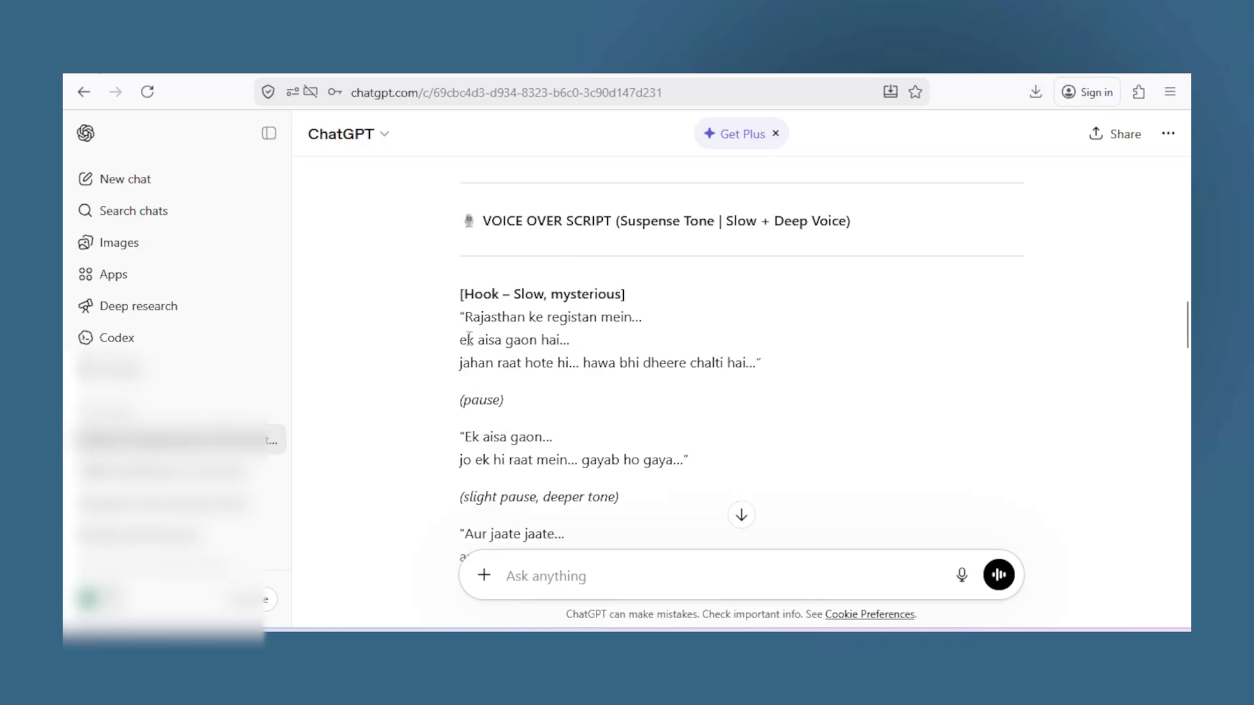
left_click_drag(460, 294, 615, 305)
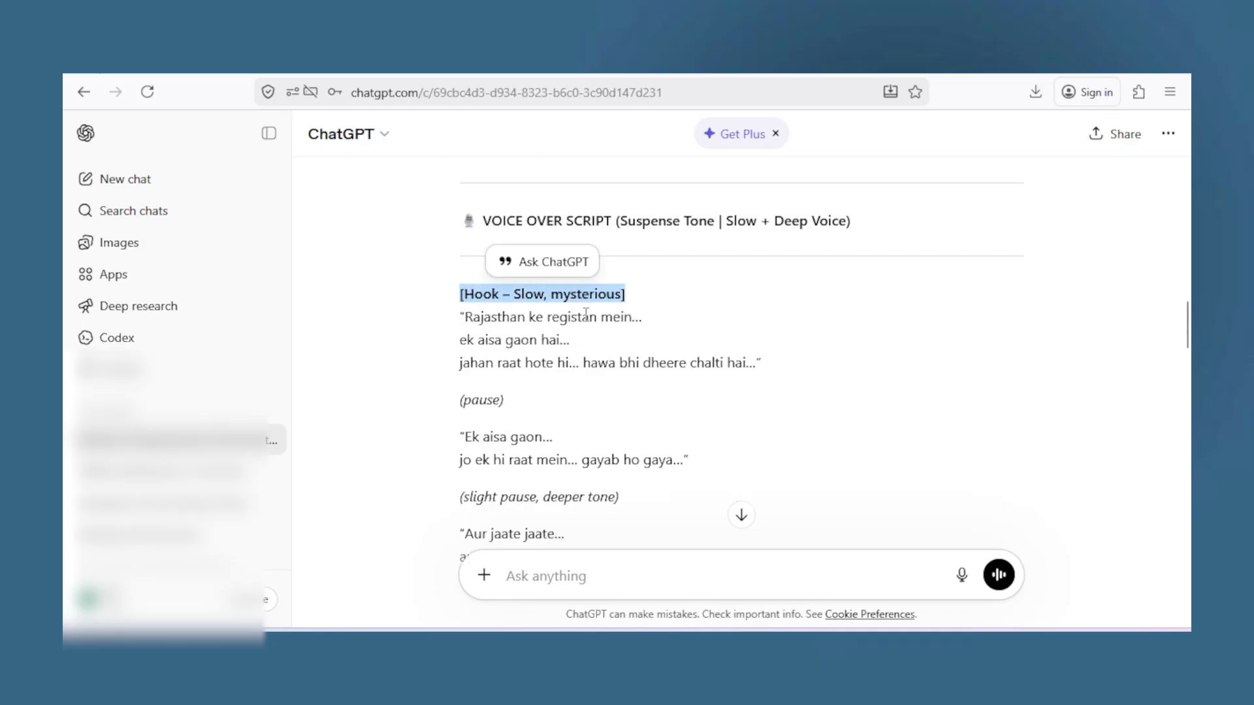
left_click(484, 343)
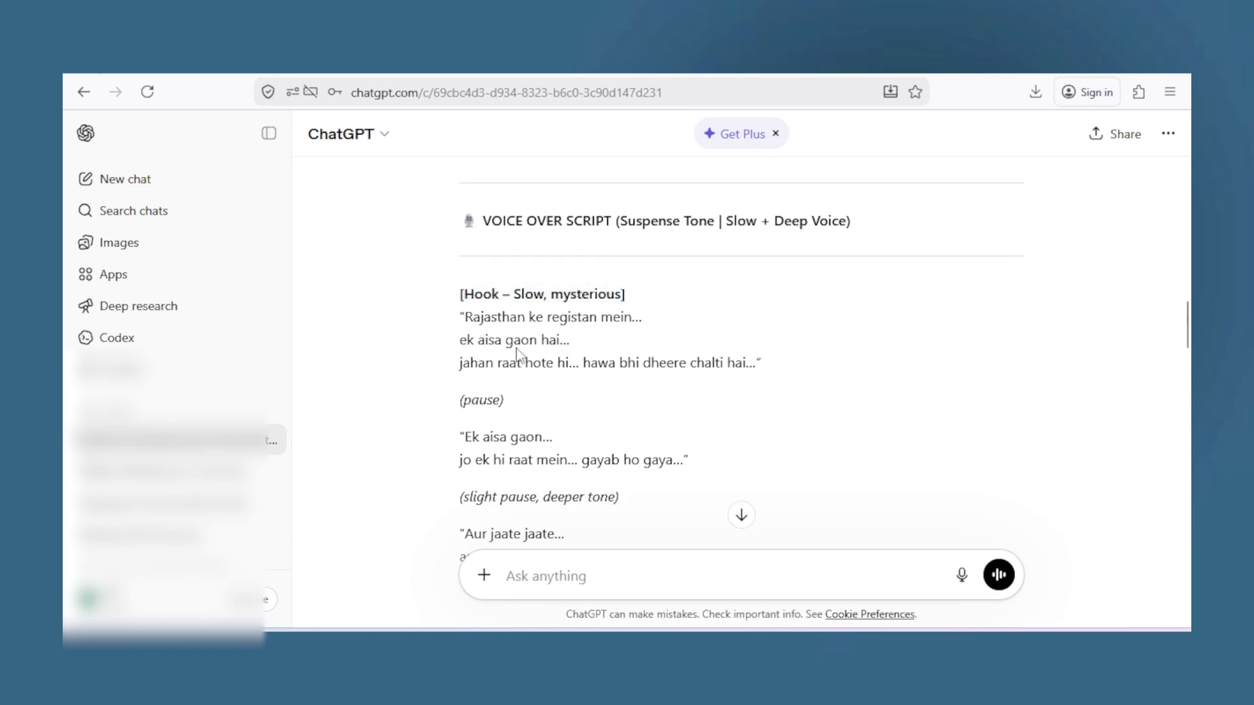
left_click_drag(461, 317, 602, 467)
scroll(575, 434, "down", 3)
scroll(556, 446, "down", 1)
scroll(588, 454, "down", 8)
scroll(600, 463, "down", 14)
left_click_drag(599, 462, 626, 395)
scroll(601, 467, "down", 8)
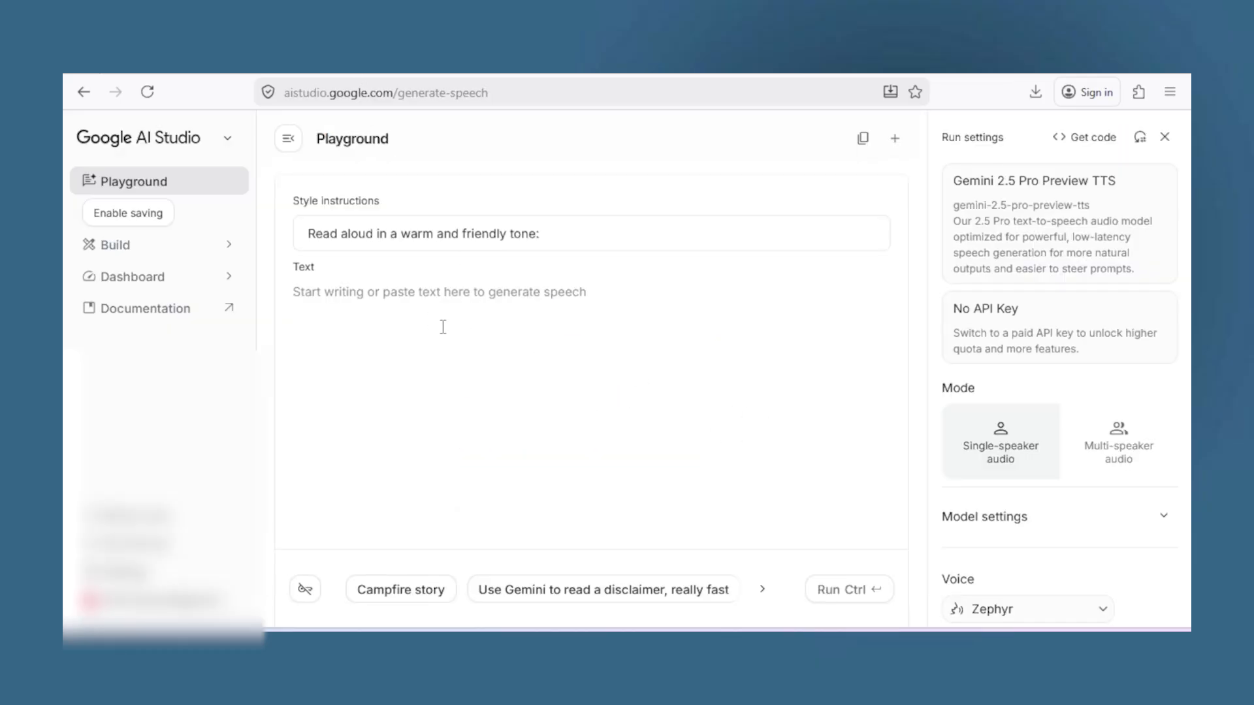
- Paste the copied script into the text area and delete the "(slow finish)" and last "(deep whisper)" cues with their blank lines
left_click(443, 327)
key("ctrl+v")
left_click_drag(380, 507, 291, 504)
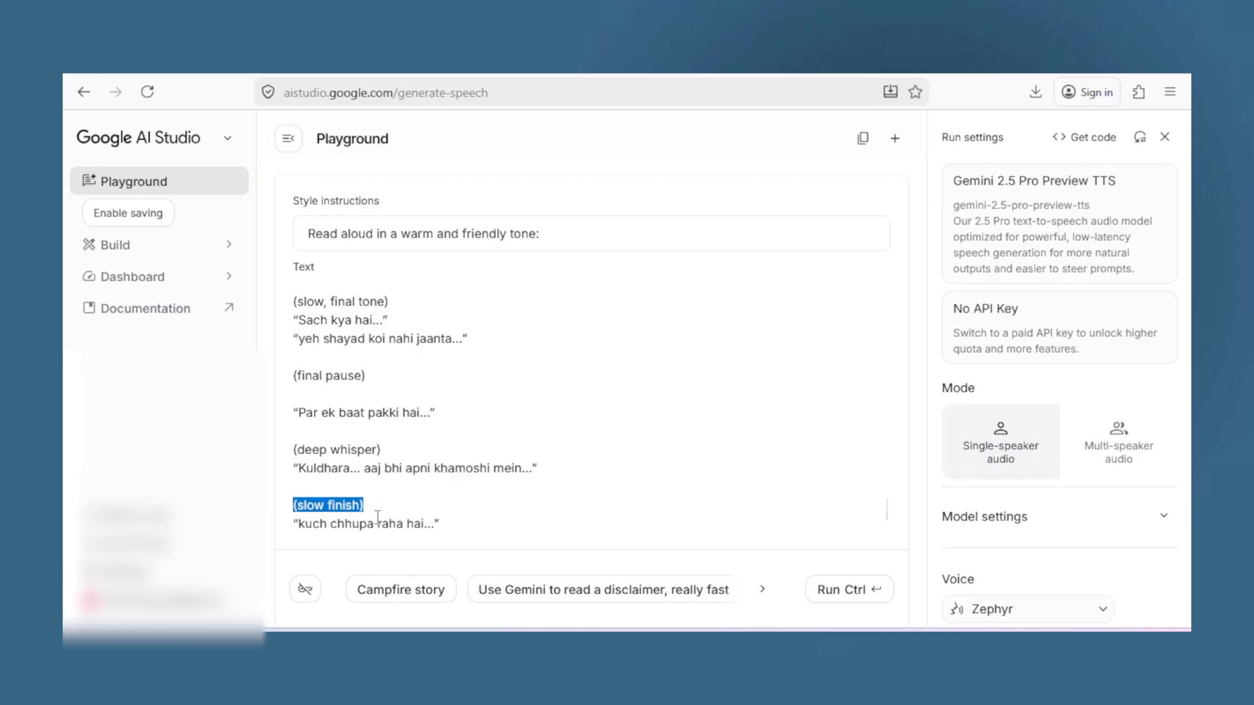
key("BackSpace")
key("BackSpace")
key("BackSpace")
left_click_drag(394, 489, 292, 485)
key("BackSpace")
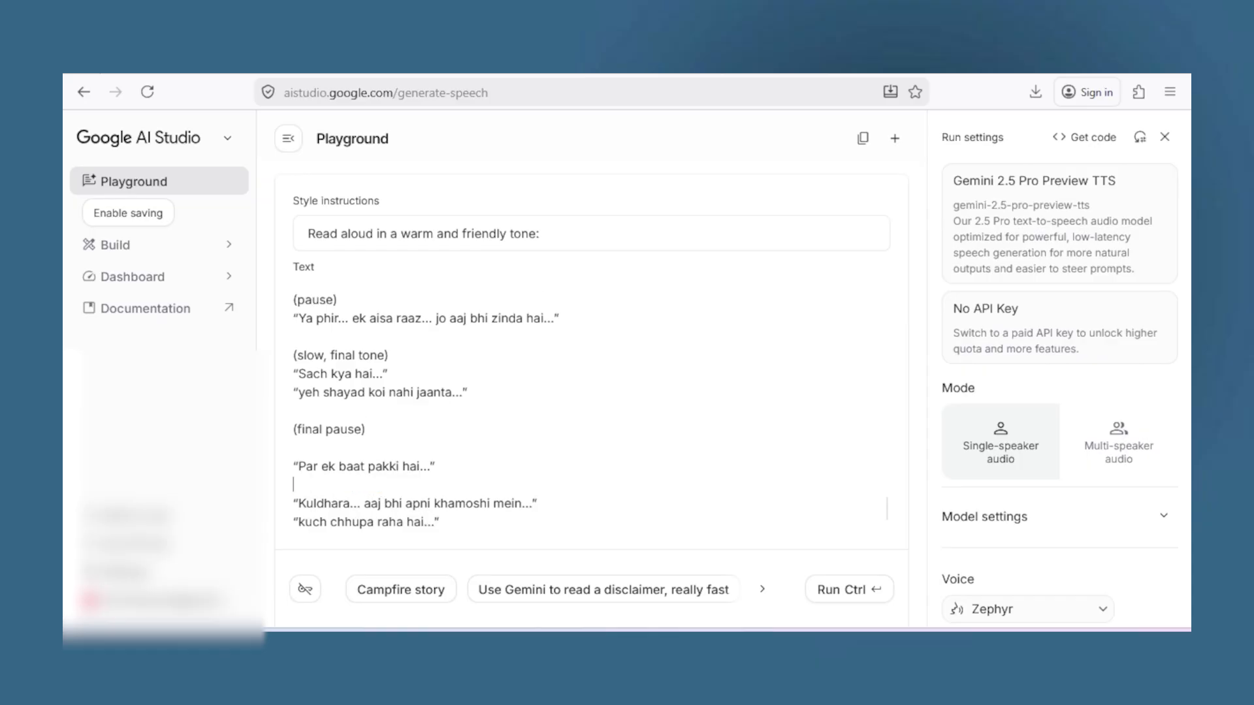
key("BackSpace")
- Delete the "(final pause)" and "(slow, final tone)" cues and their blank lines from the script's closing part
left_click_drag(303, 461, 293, 448)
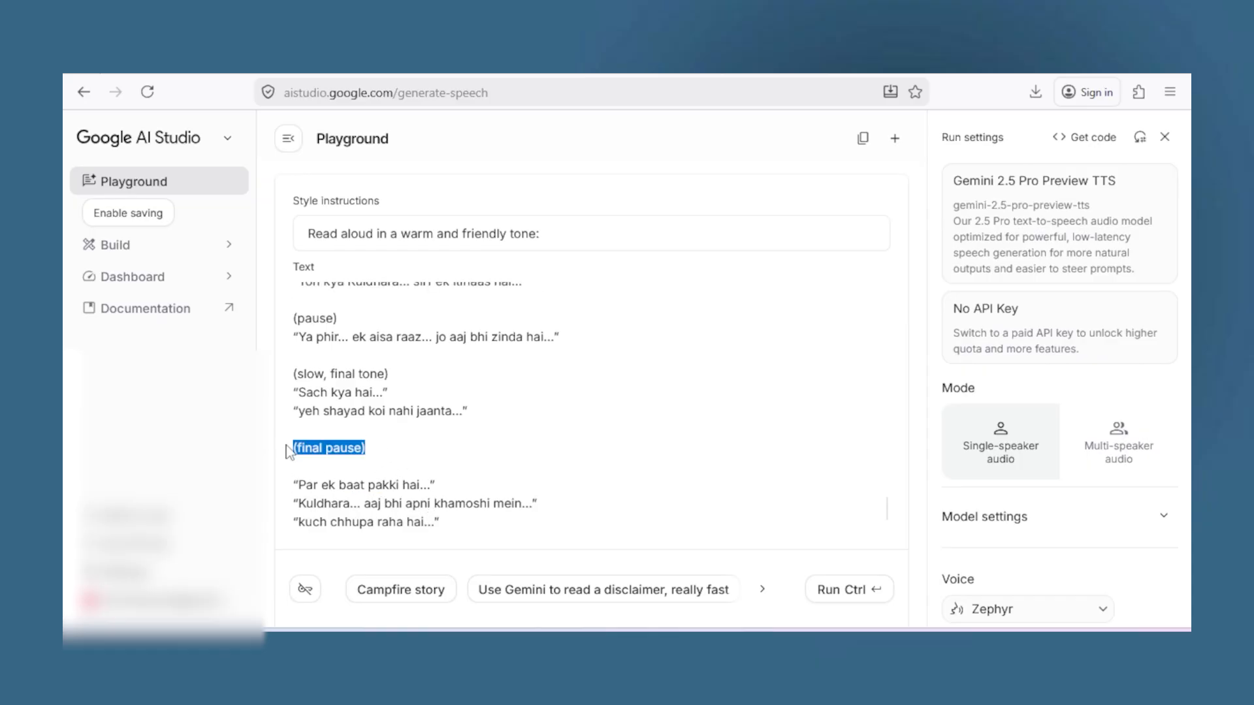
key("BackSpace")
key("BackSpace")
key("BackSpace")
left_click_drag(402, 426, 297, 425)
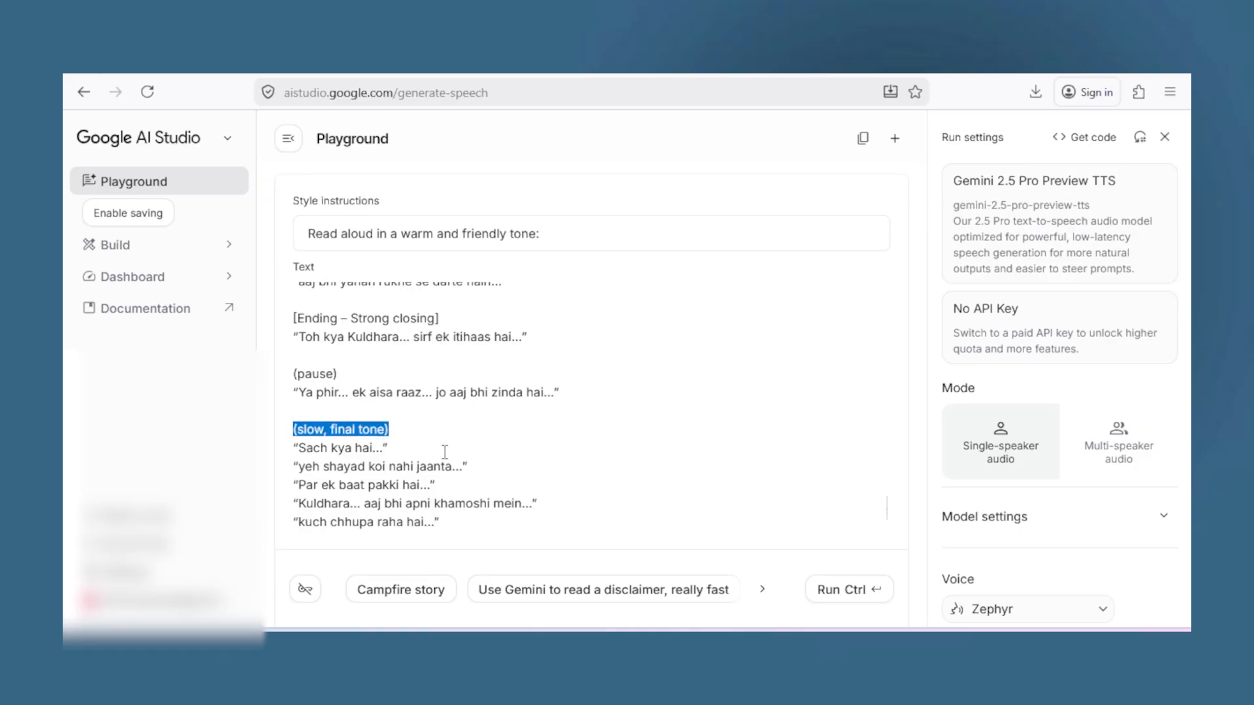
key("BackSpace")
key("BackSpace")
key("BackSpace")
- Delete the "(pause)" cue above "Ya phir... ek aisa raaz..." and the "[Ending – Strong closing]" heading
left_click_drag(348, 413, 292, 411)
key("BackSpace")
key("BackSpace")
key("BackSpace")
left_click_drag(447, 391, 290, 382)
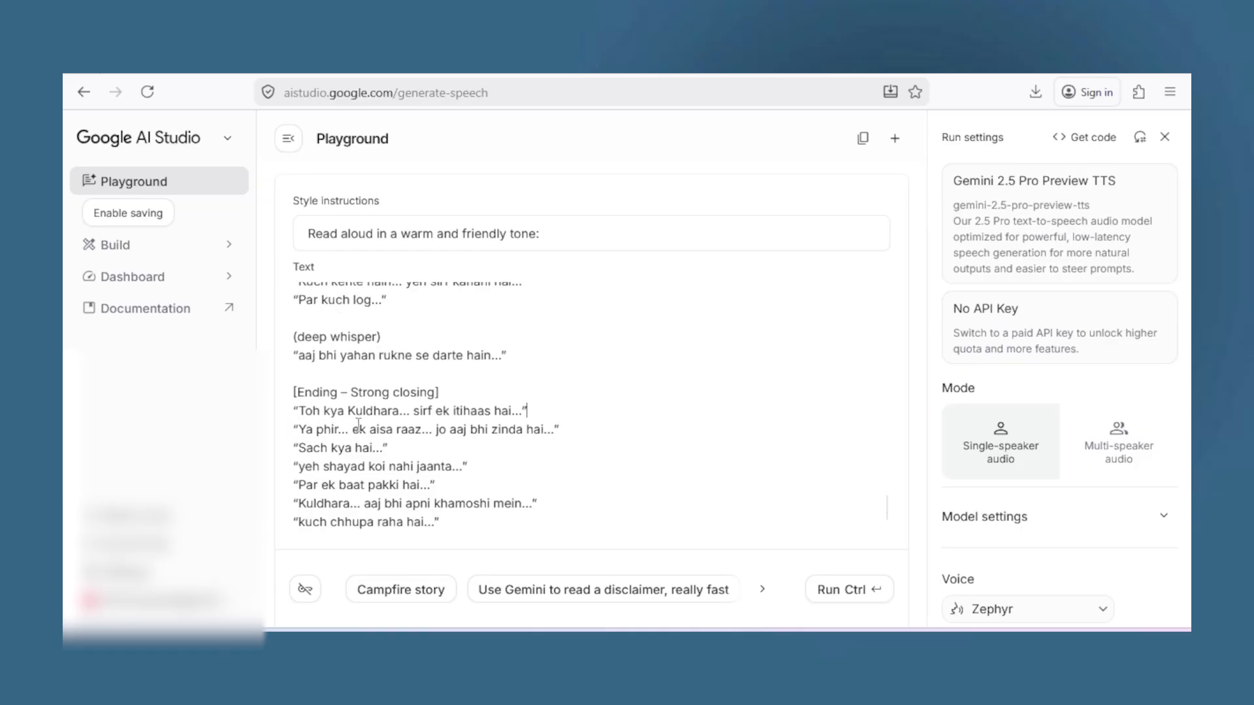
key("BackSpace")
key("BackSpace")
key("BackSpace")
- Delete the "(deep whisper)" cue above "aaj bhi yahan rukne se darte hain..." and the cue before "Kuch kehte hain..."
left_click_drag(383, 375, 292, 373)
key("BackSpace")
key("BackSpace")
key("BackSpace")
left_click(309, 336)
key("BackSpace")
key("BackSpace")
key("BackSpace")
key("BackSpace")
key("BackSpace")
key("BackSpace")
key("BackSpace")
key("BackSpace")
key("BackSpace")
key("BackSpace")
- Remove the "[Scene 6 – Paranormal feel]" heading and all remaining cues and scene headings back to the script's opening lines
scroll(562, 482, "up", 3)
scroll(452, 387, "down", 1)
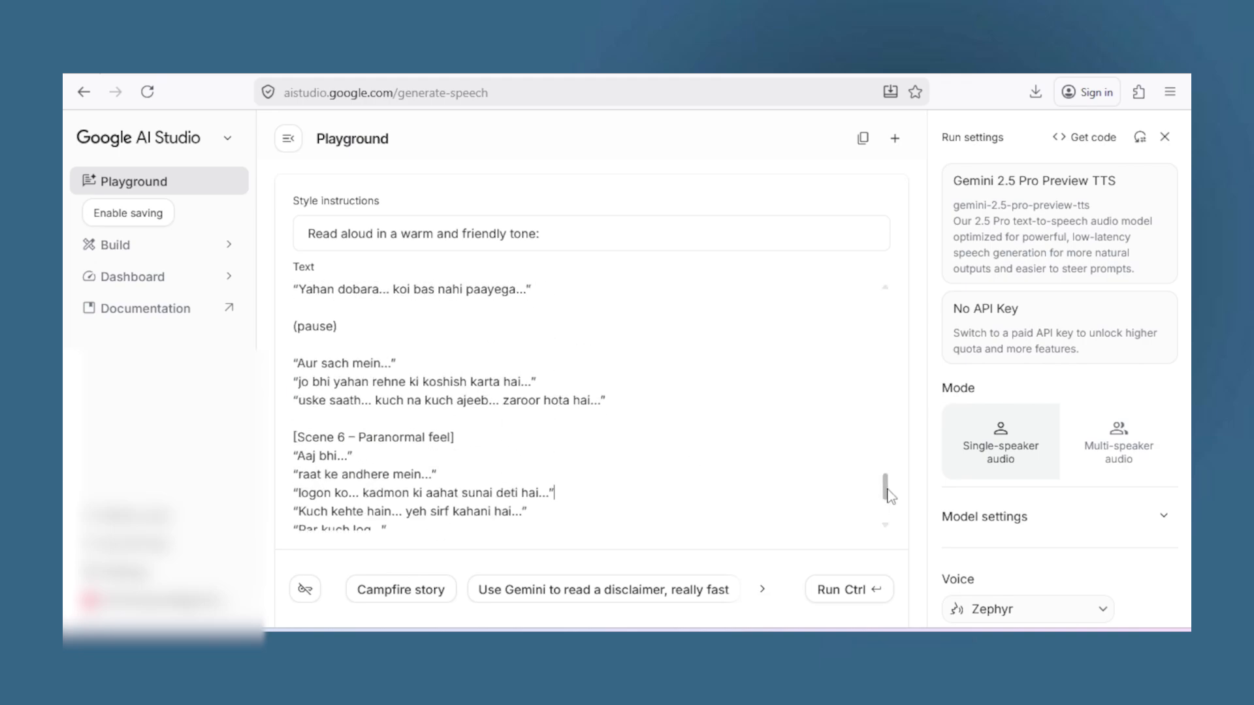
left_click_drag(452, 387, 292, 383)
key("BackSpace")
key("BackSpace")
key("BackSpace")
scroll(559, 337, "up", 10)
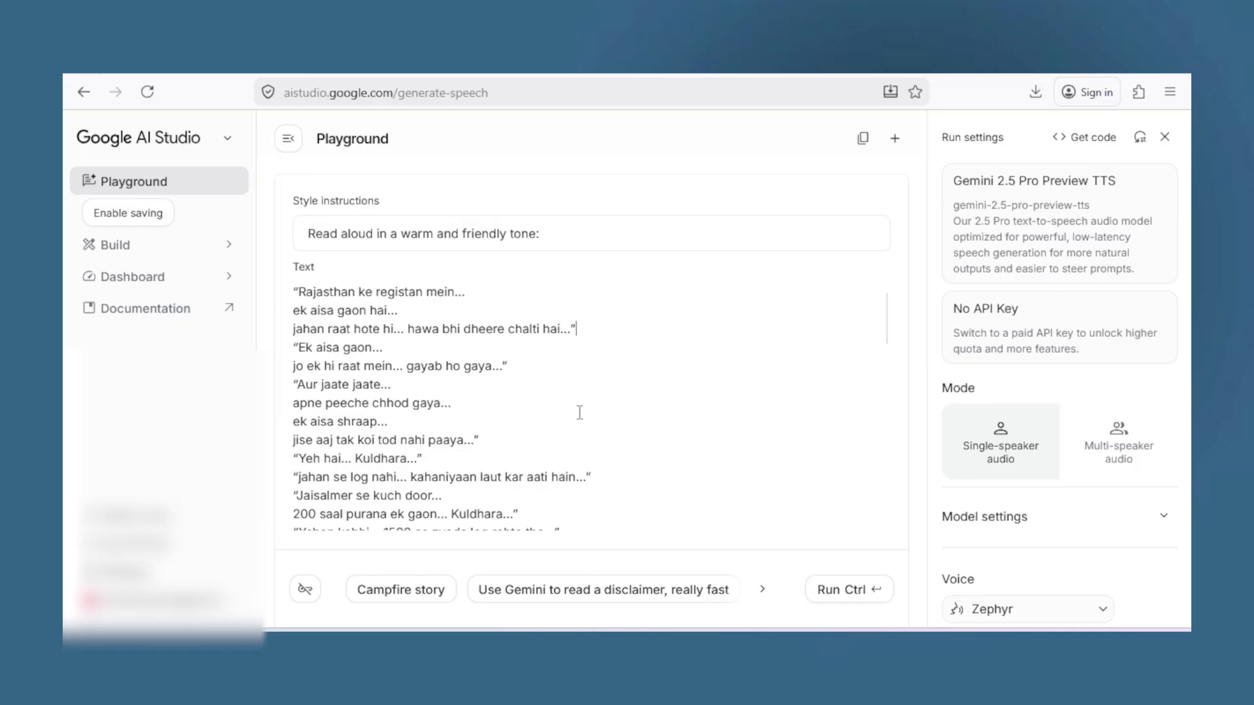
- Switch to ChatGPT and examine the delivery cues and scene headings in the original script, such as "(deep whisper)" and "[Scene 4 – Disappearance]"
key("ctrl+Tab")
left_click(506, 370)
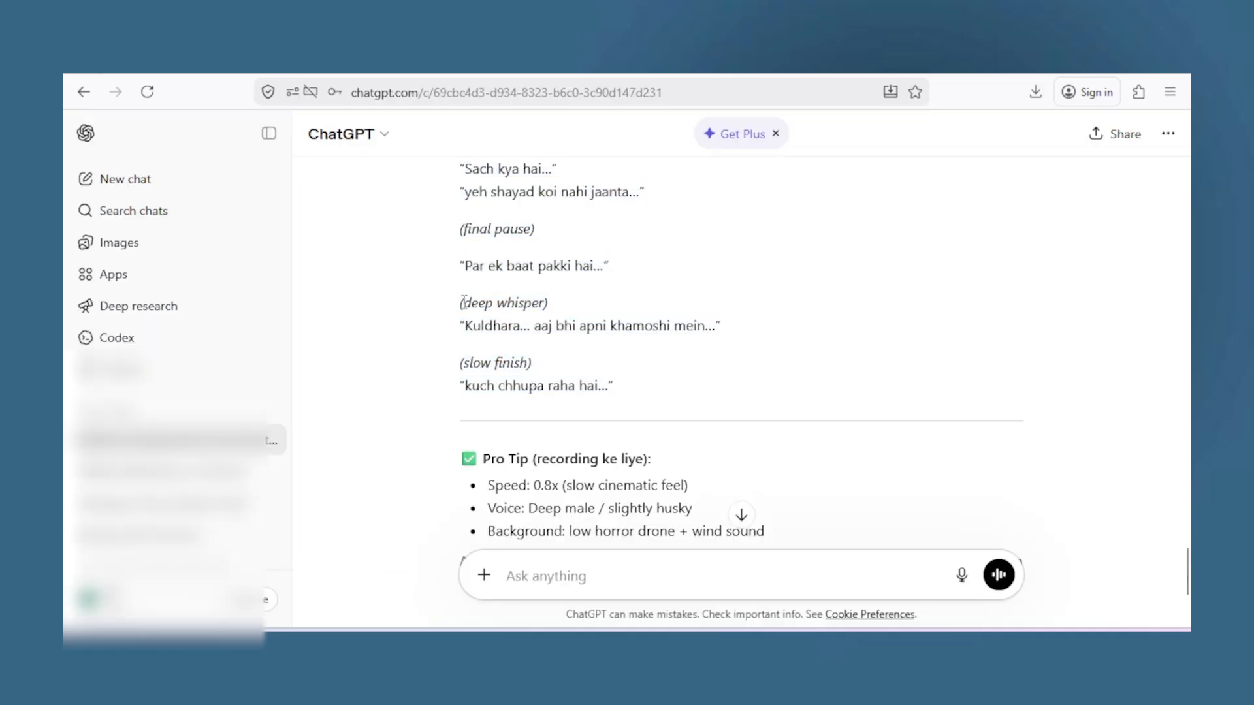
left_click_drag(463, 302, 533, 304)
scroll(578, 350, "up", 3)
left_click_drag(464, 451, 548, 454)
left_click_drag(1188, 552, 1189, 431)
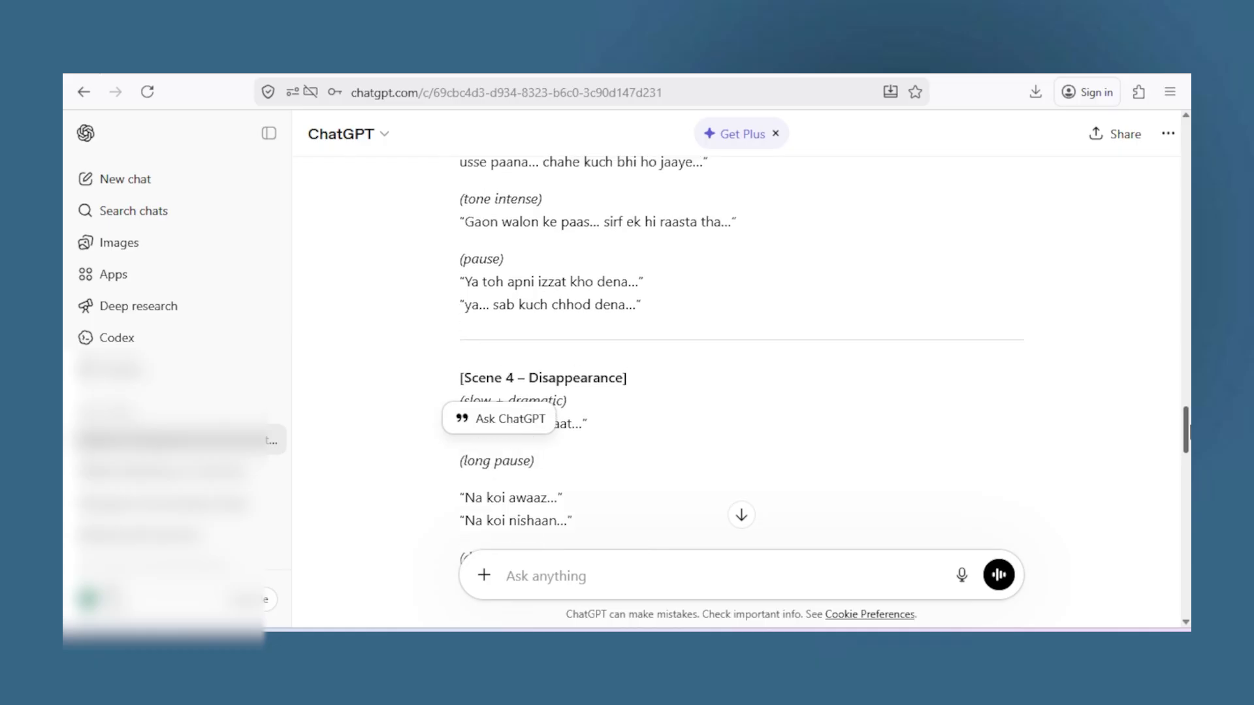
left_click_drag(459, 413, 559, 418)
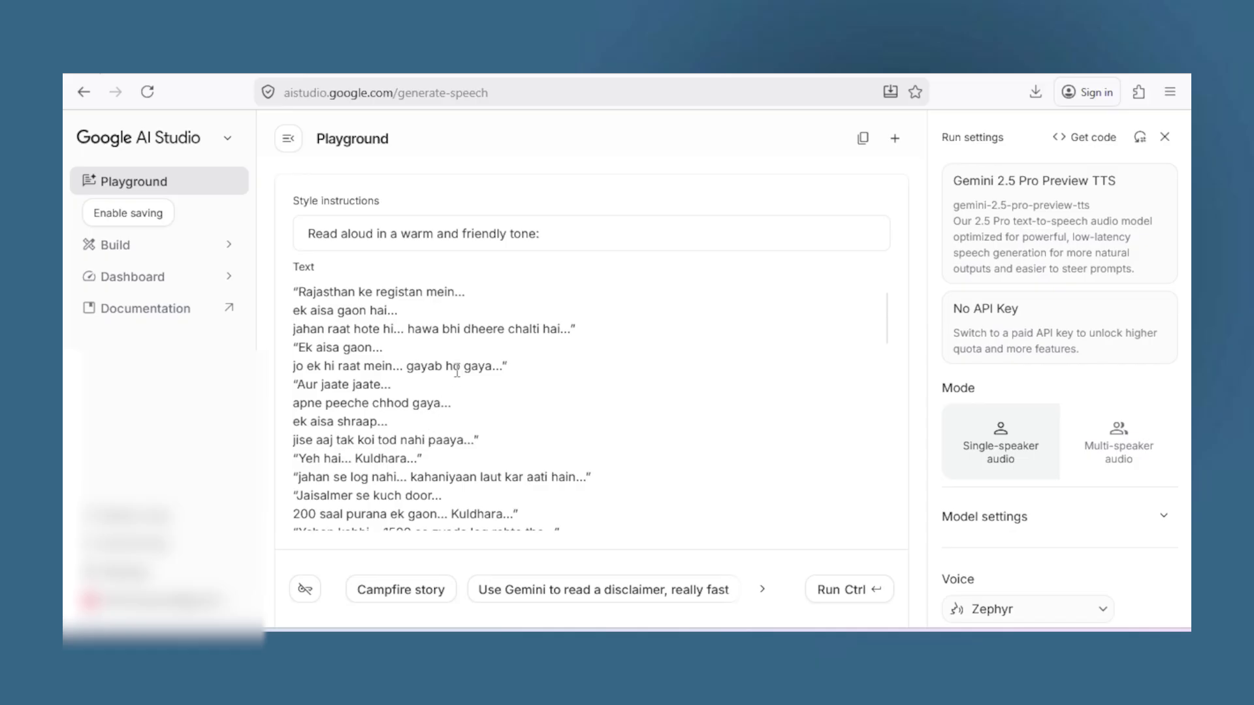
- Return to AI Studio and clear the default style instructions "Read aloud in a warm and friendly tone:"
mouse_move(889, 315)
left_mouse_down()
mouse_move(888, 331)
mouse_move(887, 314)
left_mouse_up()
left_click_drag(544, 233, 377, 203)
left_click_drag(569, 238, 299, 245)
key("BackSpace")
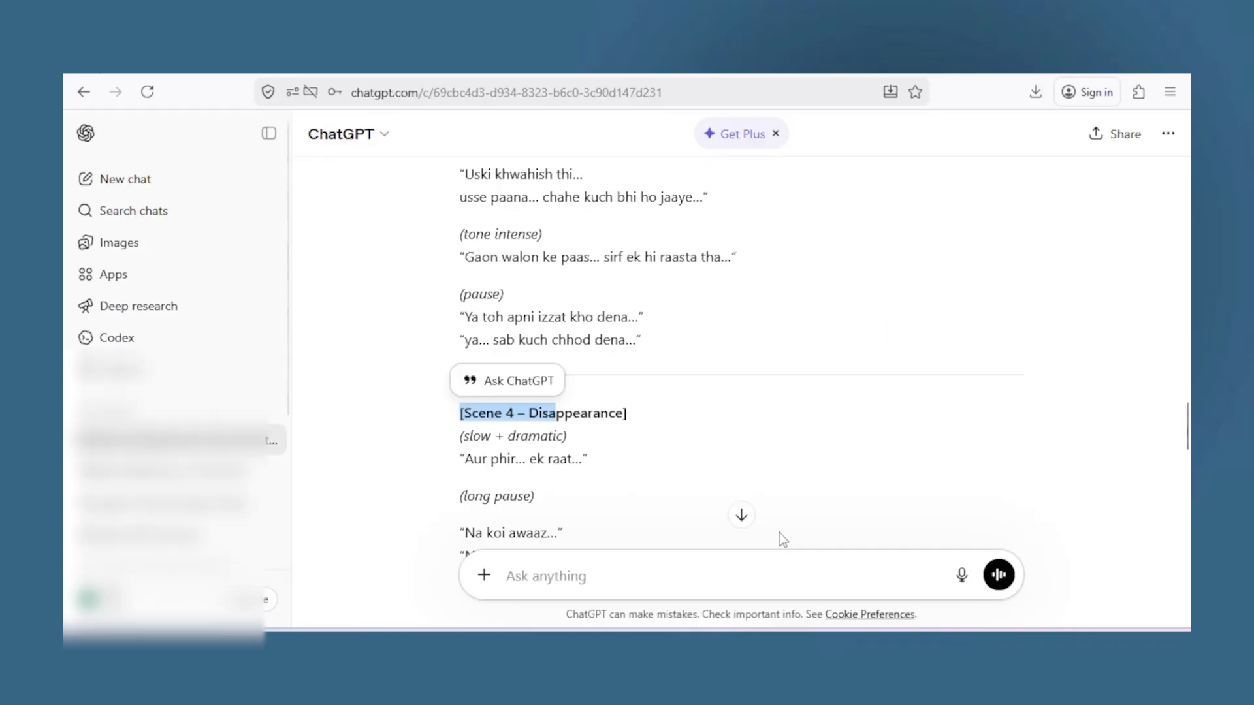
- Ask ChatGPT to write Google AI Voice style instructions for this script
scroll(751, 530, "down", 10)
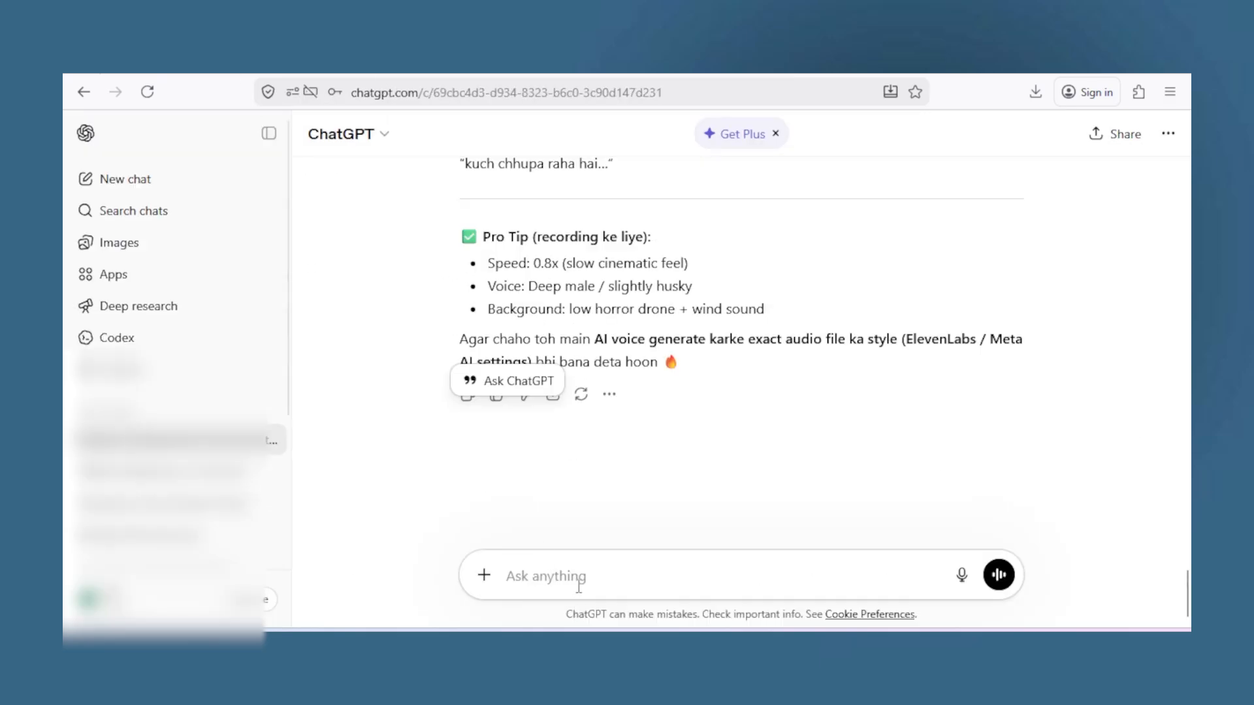
left_click(580, 587)
type("ye script")
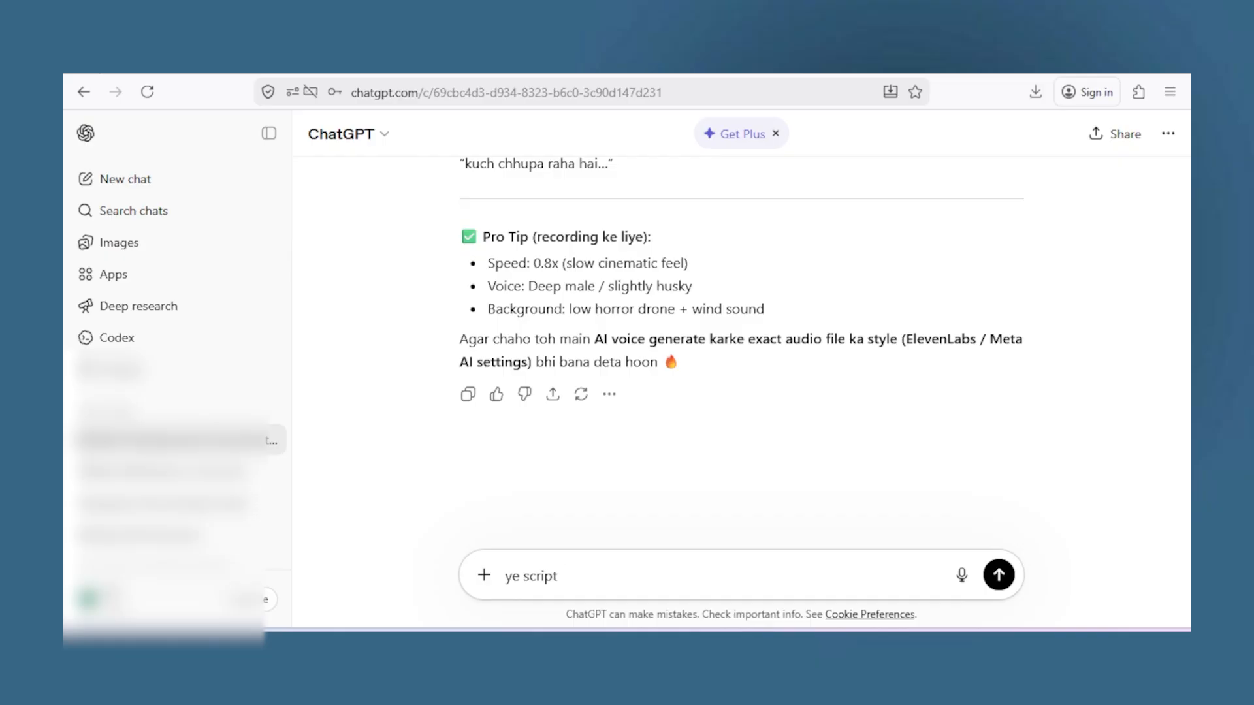
key("Return")
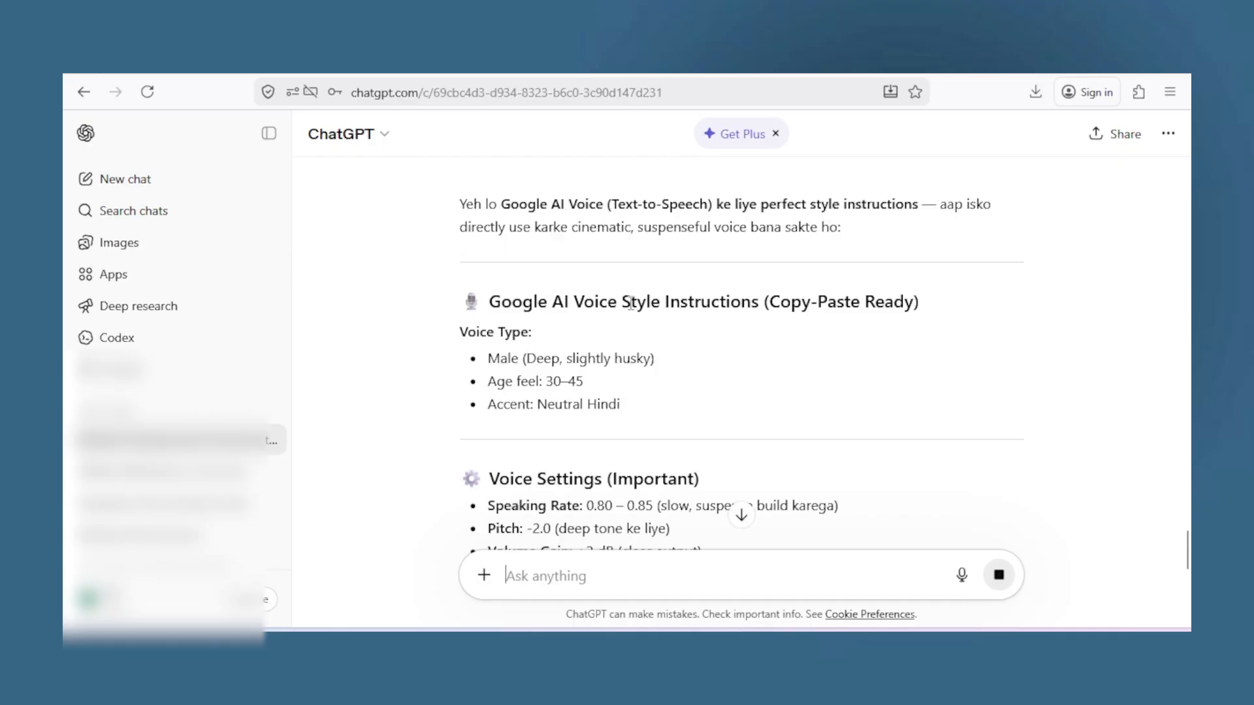
- Copy ChatGPT's style instructions from "Voice Type:" onward and paste them into AI Studio's style instructions
left_click_drag(630, 304, 746, 305)
left_click(463, 332)
left_click_drag(461, 332, 766, 316)
left_click(511, 333)
scroll(555, 439, "down", 6)
scroll(563, 451, "down", 8)
scroll(592, 381, "down", 4)
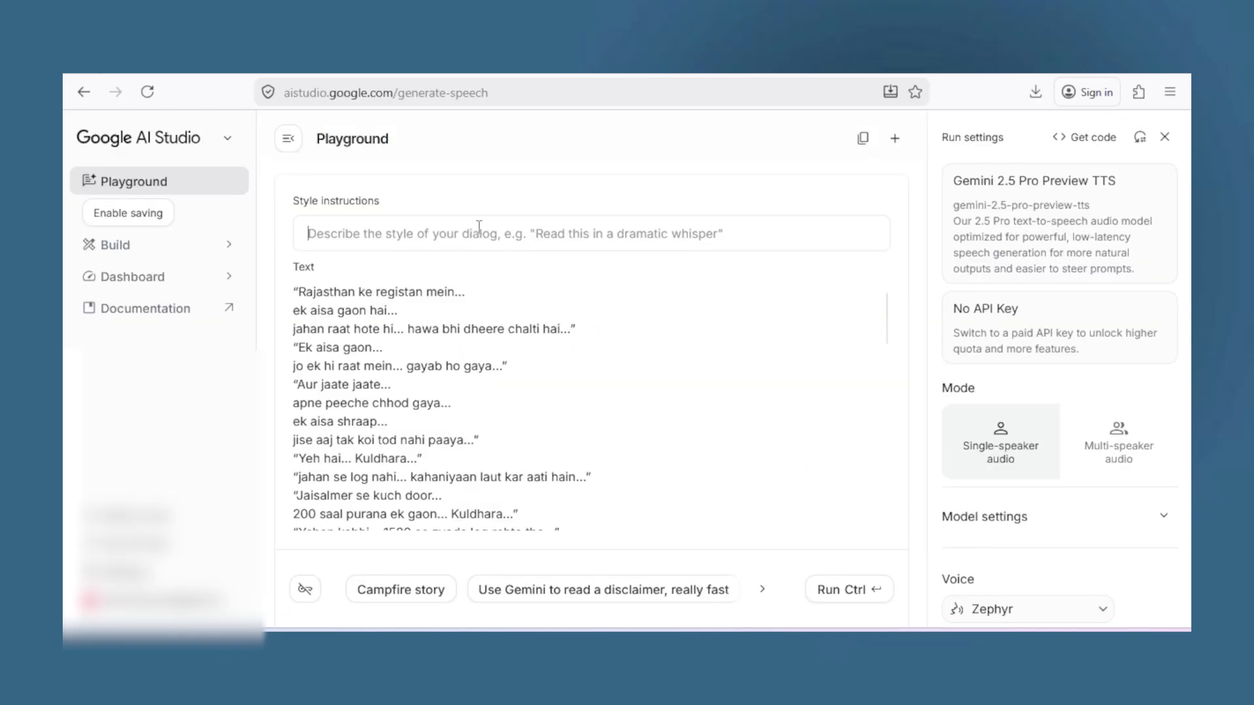
key("ctrl+v")
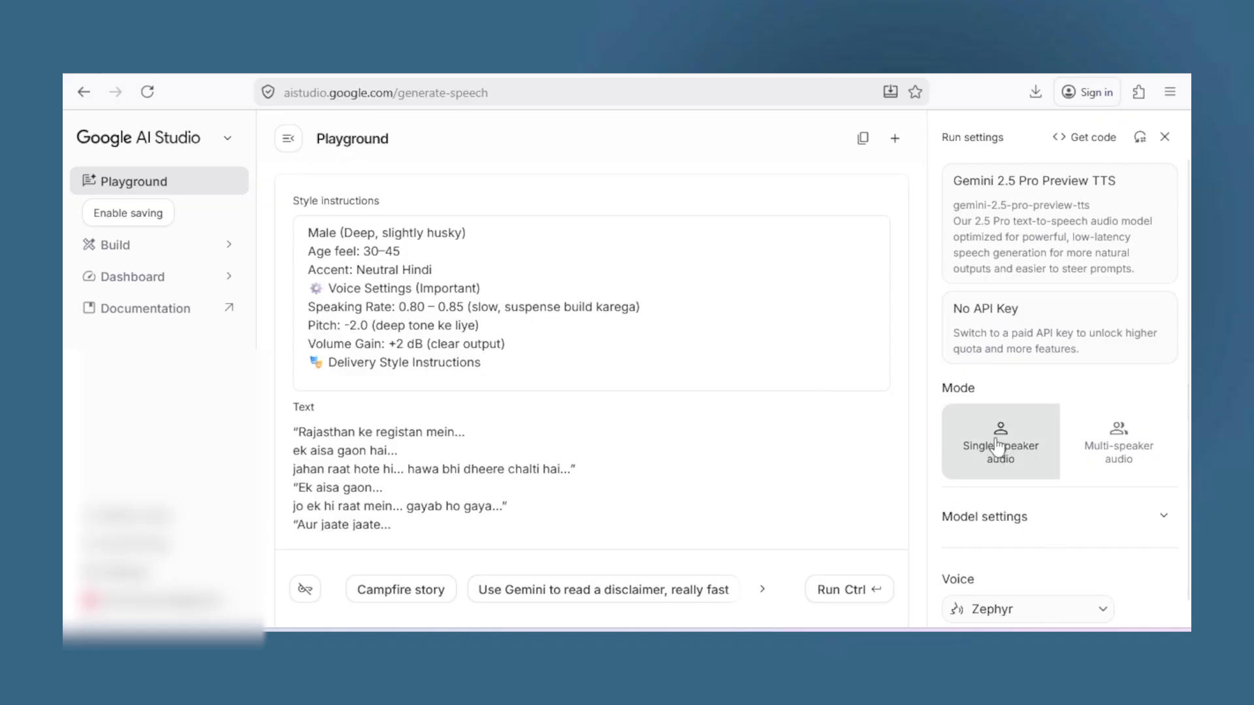
- Set the voice to Charon and generate the speech
left_click(998, 611)
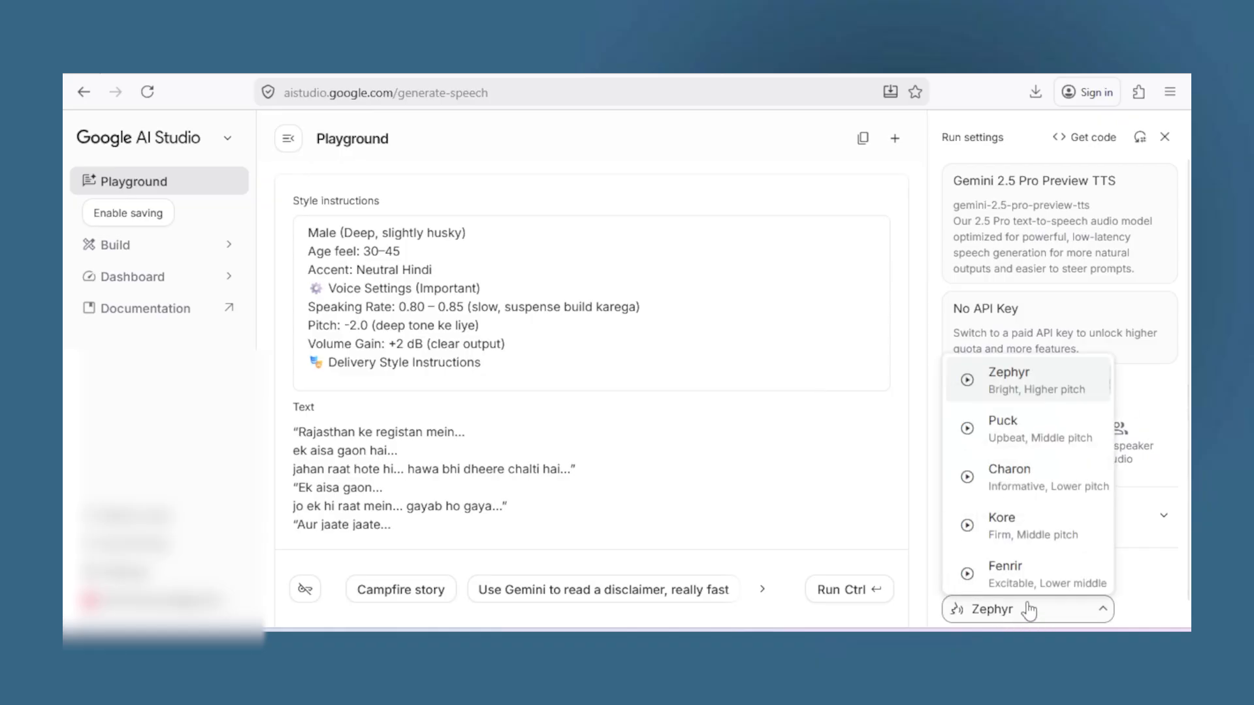
left_click(1016, 486)
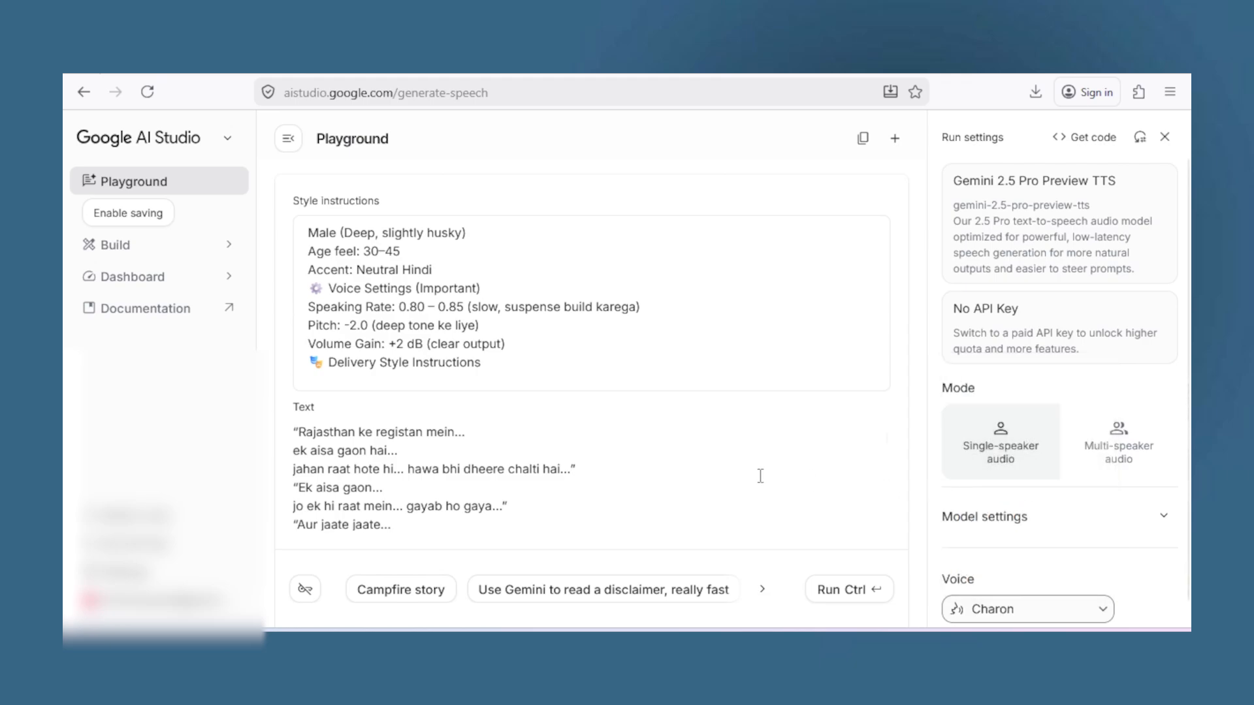
left_click(841, 590)
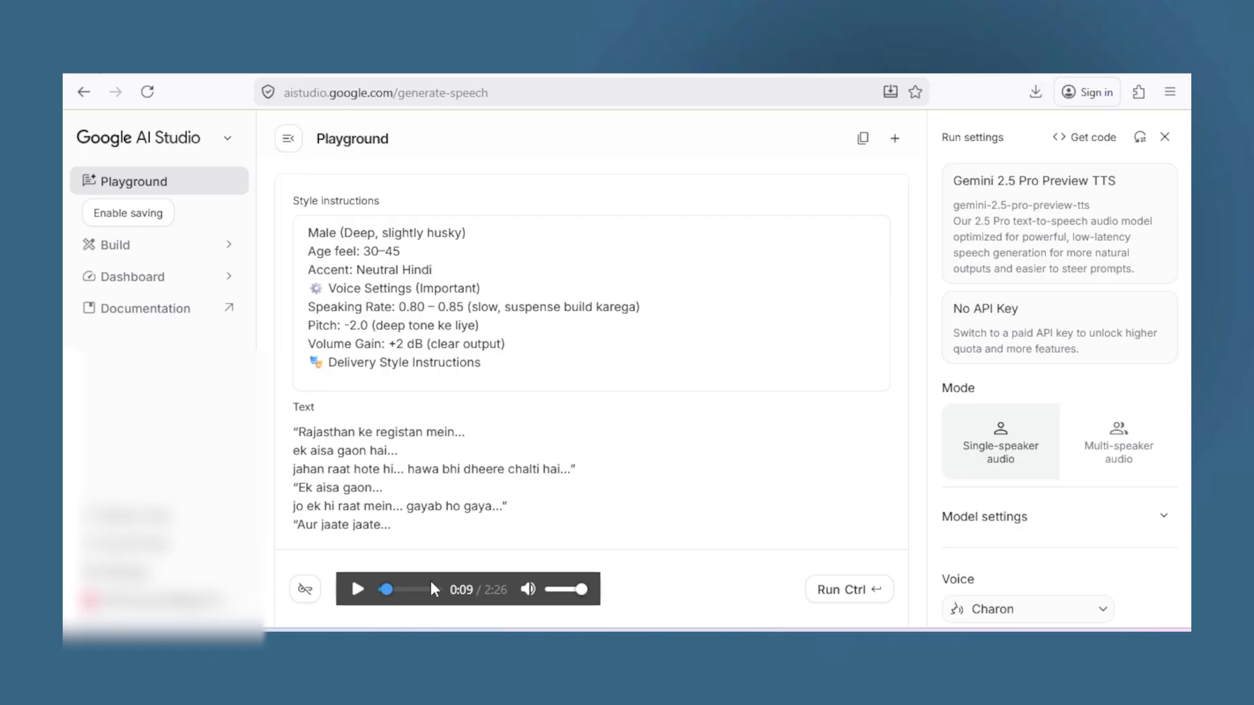
- Save the generated audio to the Desktop under the file name rajsthan
right_click(432, 583)
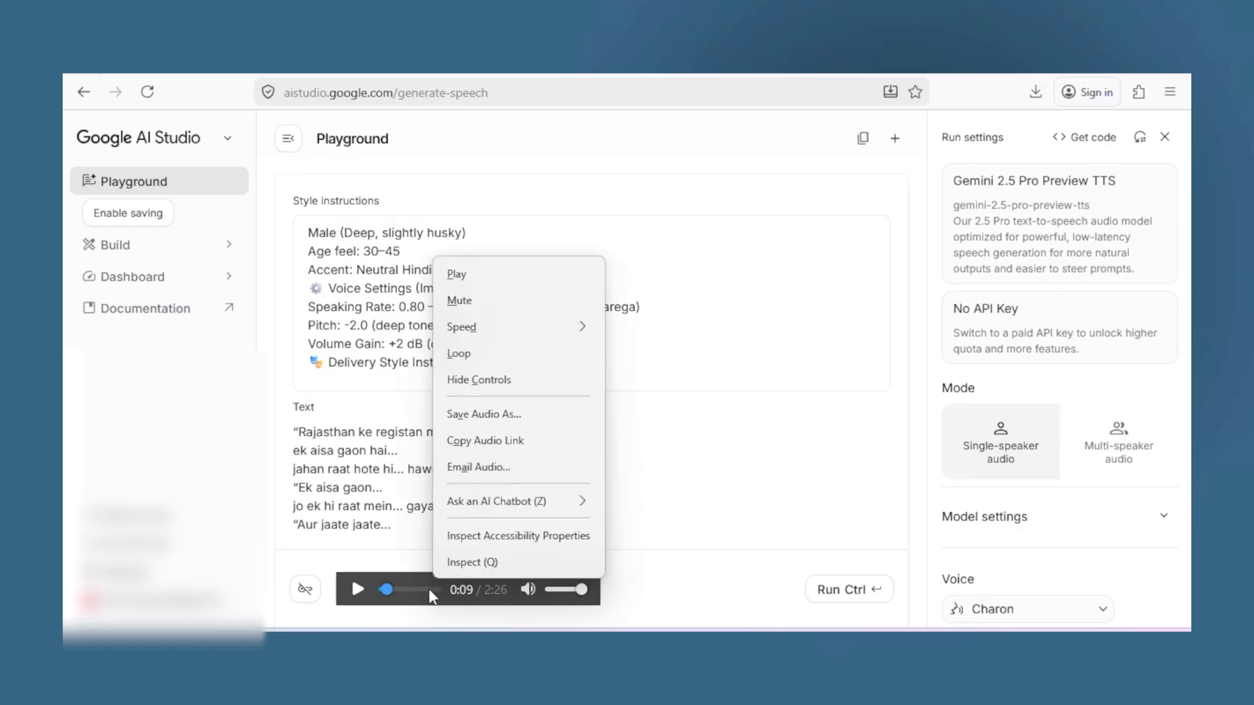
left_click(480, 414)
left_click(242, 333)
double_click(243, 333)
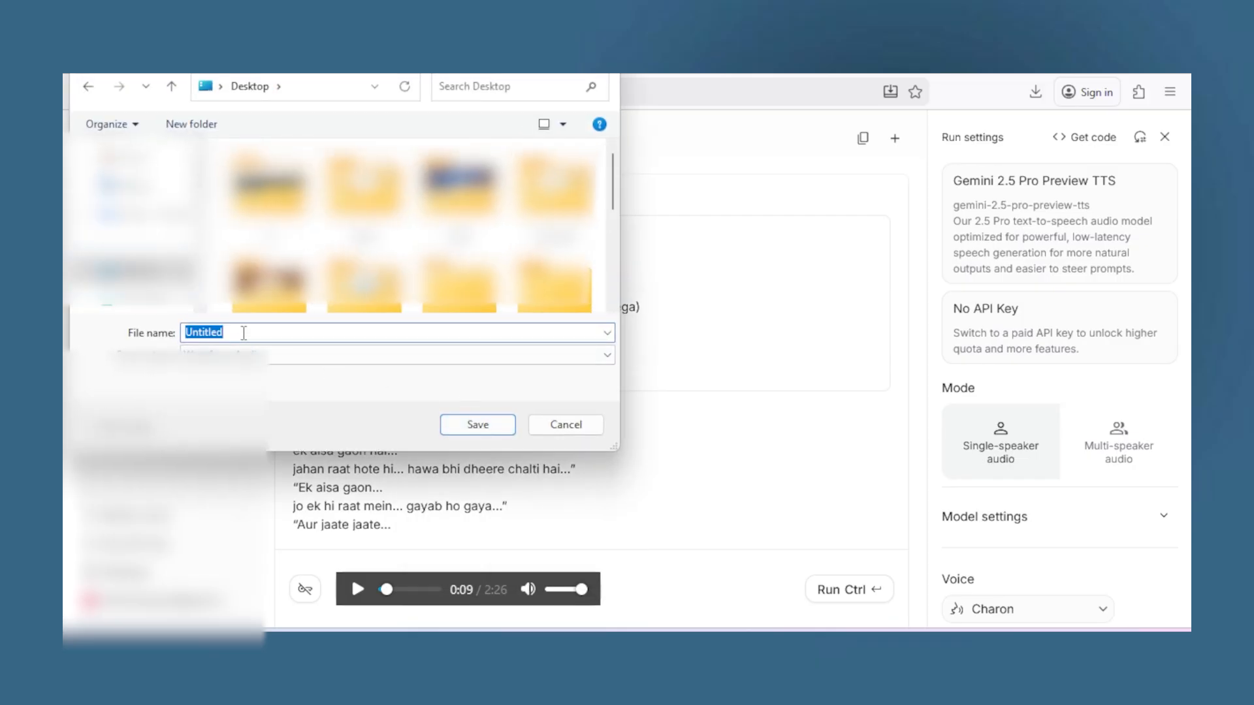
type("ra")
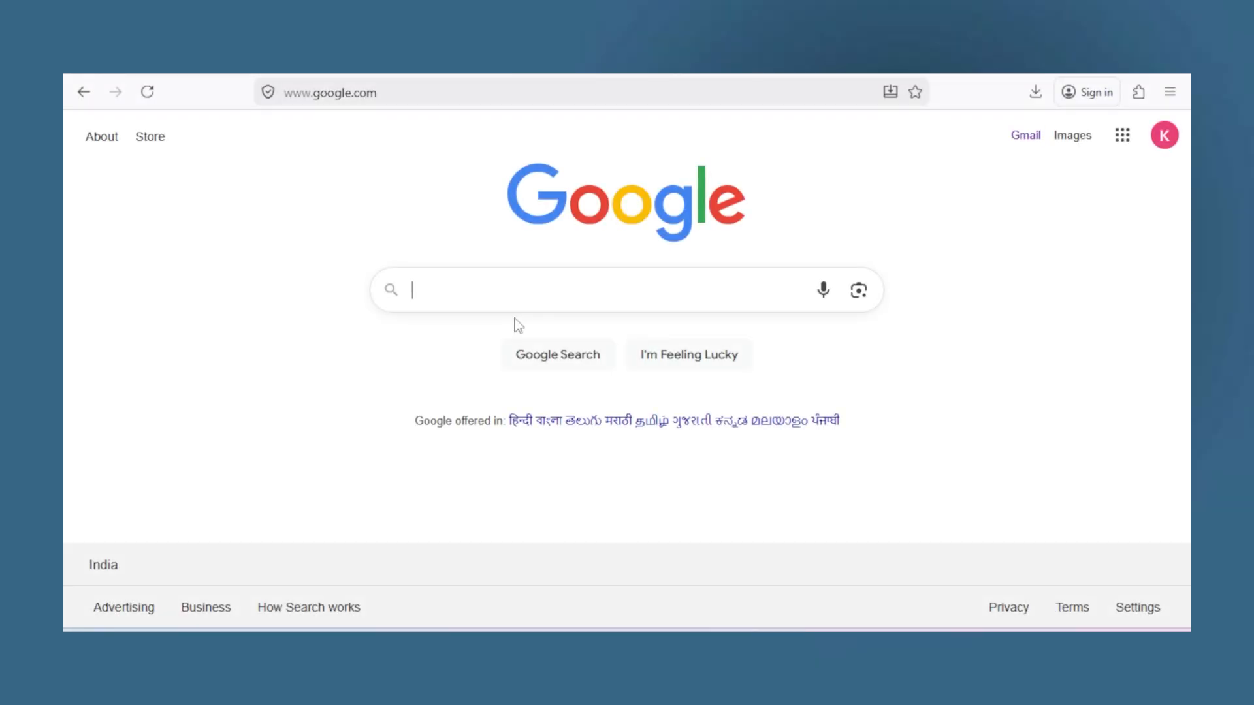
- Search Google for "remove silence from audio" and open the Hugging Face Remove Silence From Audio result
type("remove sil")
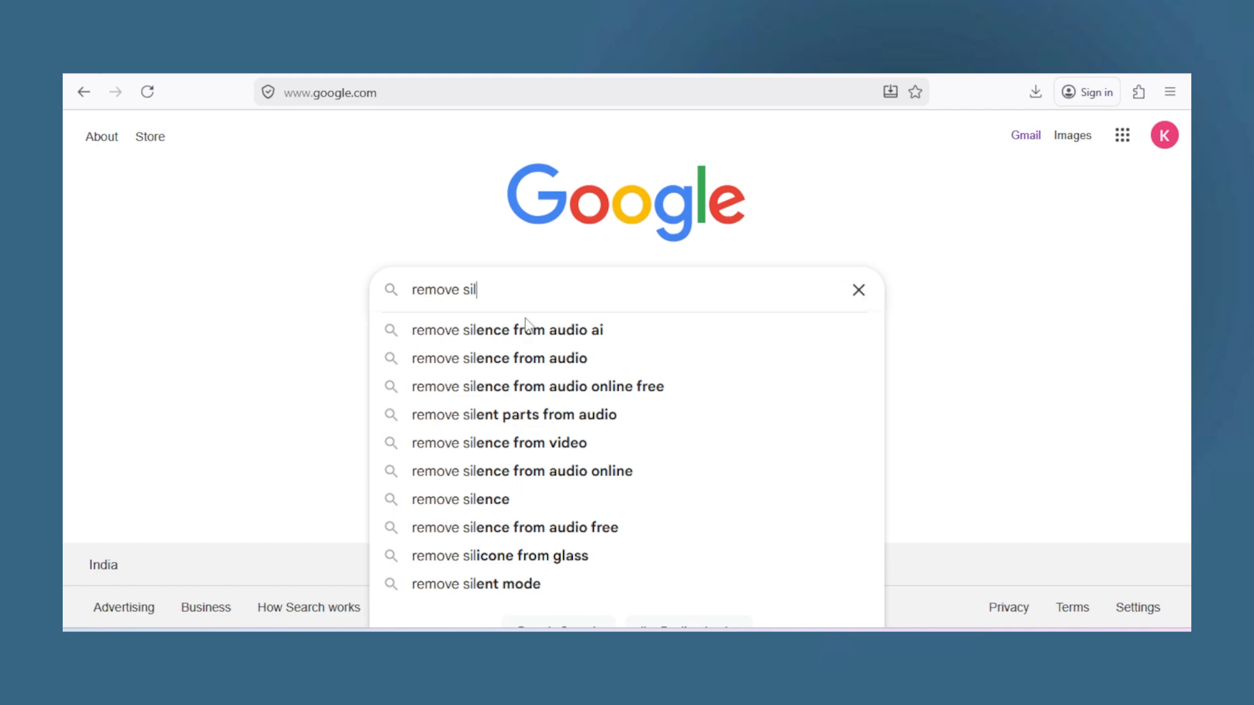
left_click(555, 358)
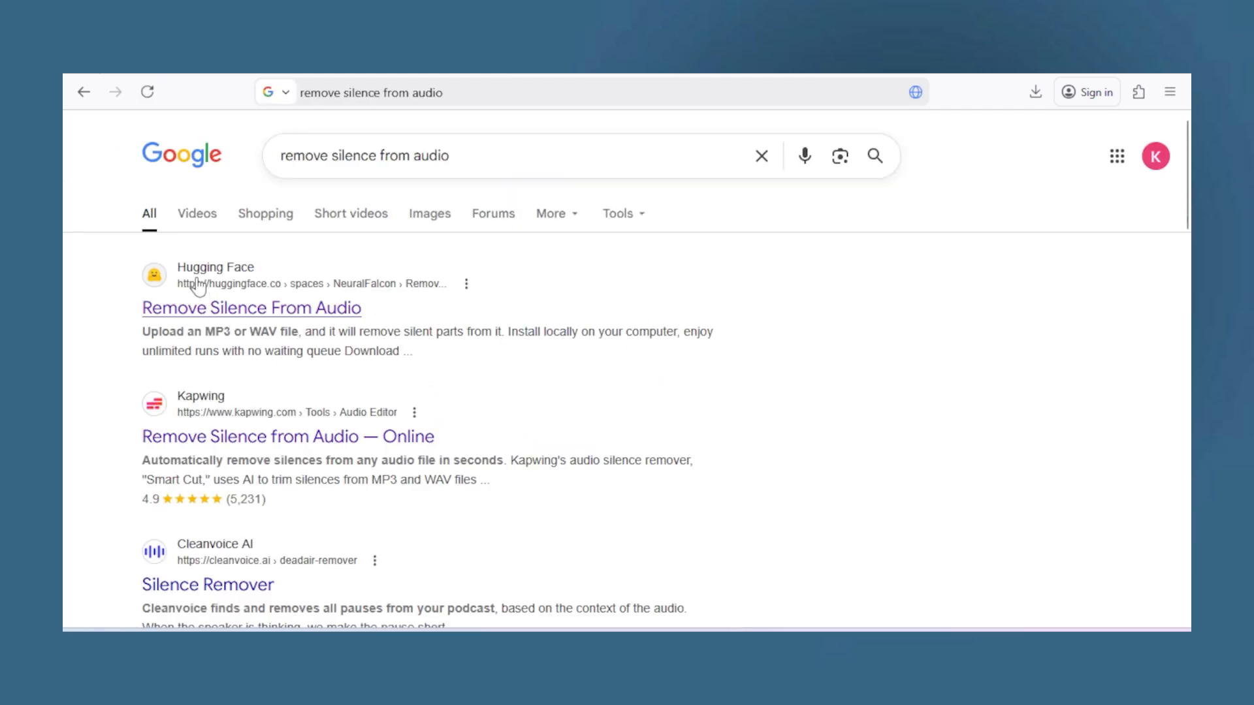
left_click(258, 319)
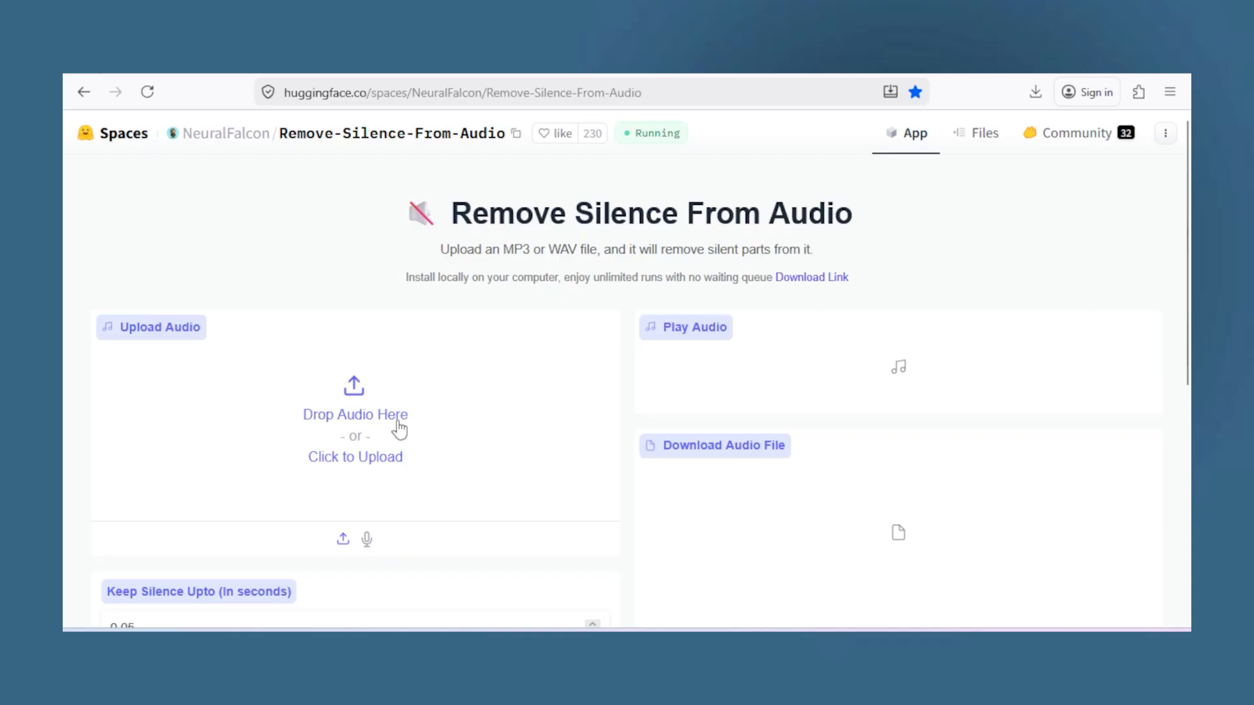
- Upload rajsthan.wav from the Desktop as the audio to process
left_click(361, 411)
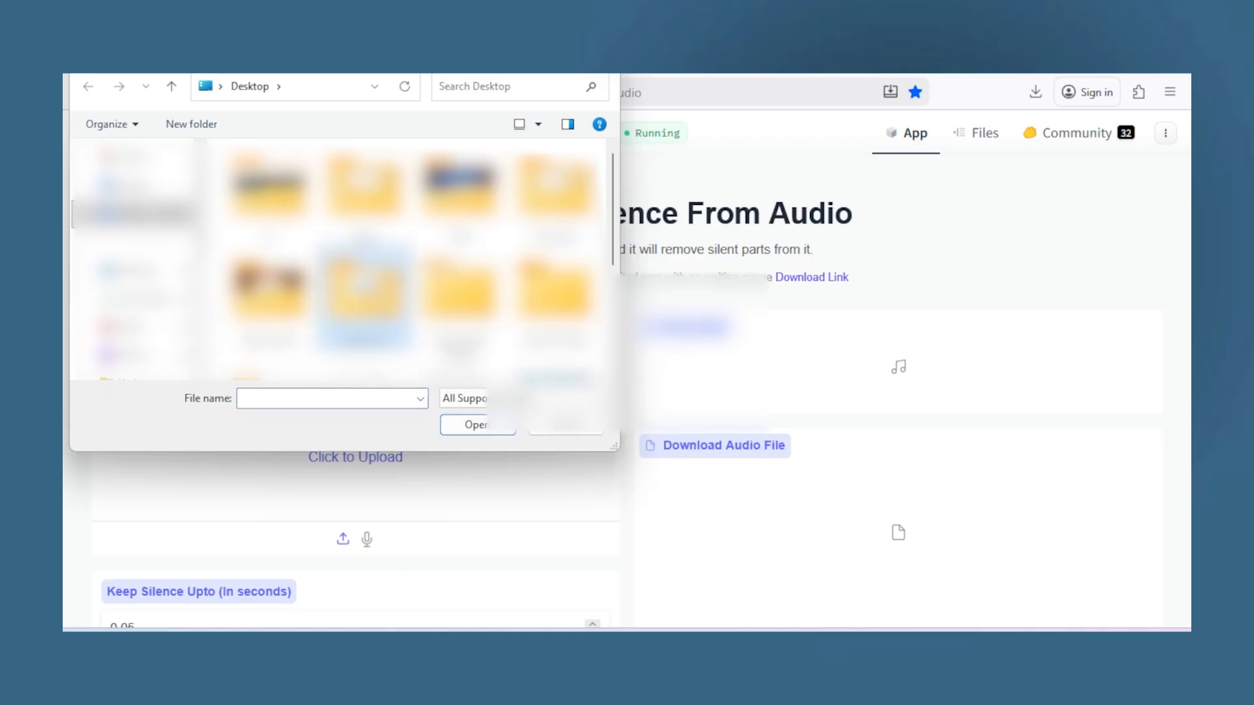
double_click(364, 291)
left_click(364, 186)
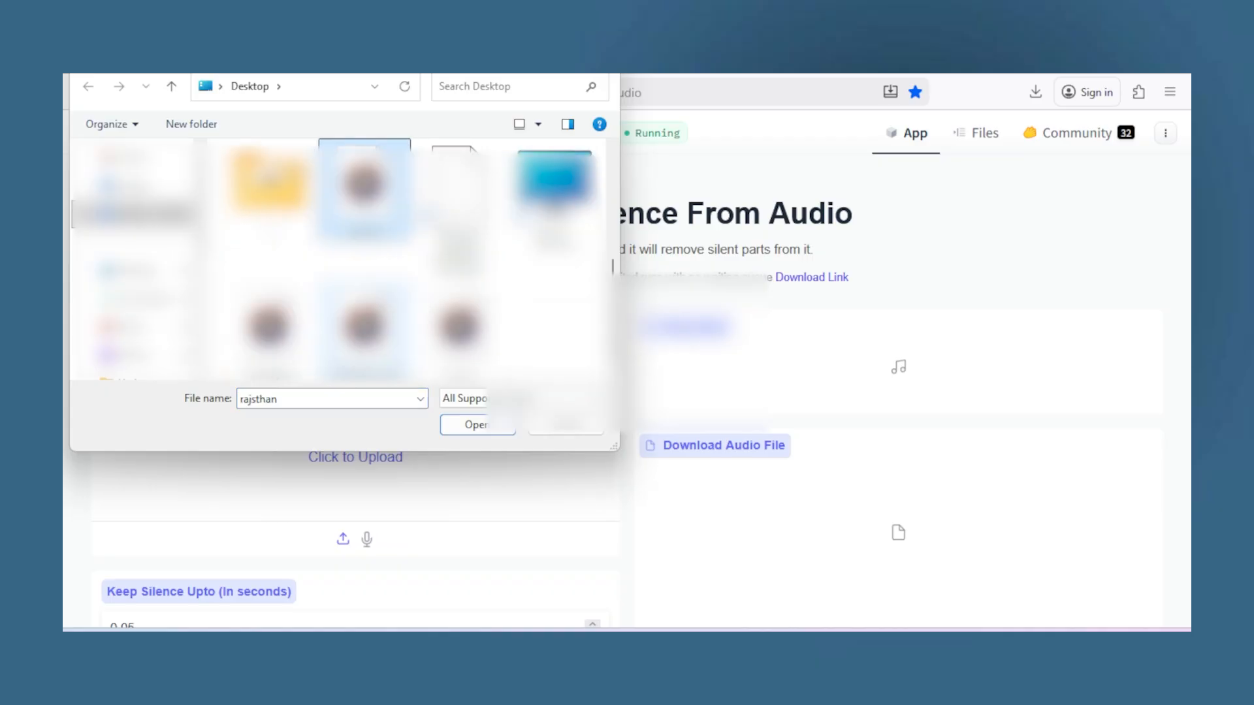
double_click(364, 186)
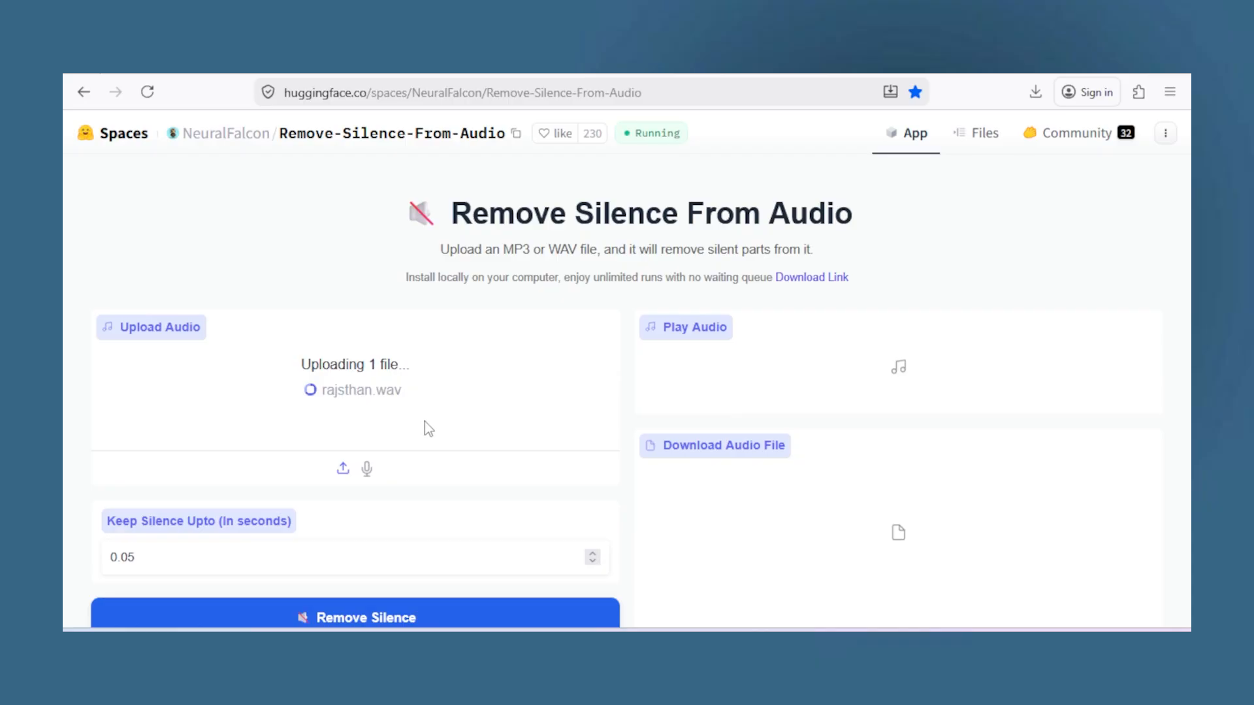
- Remove the silence from the uploaded voice-over and download the processed audio file
scroll(413, 457, "down", 3)
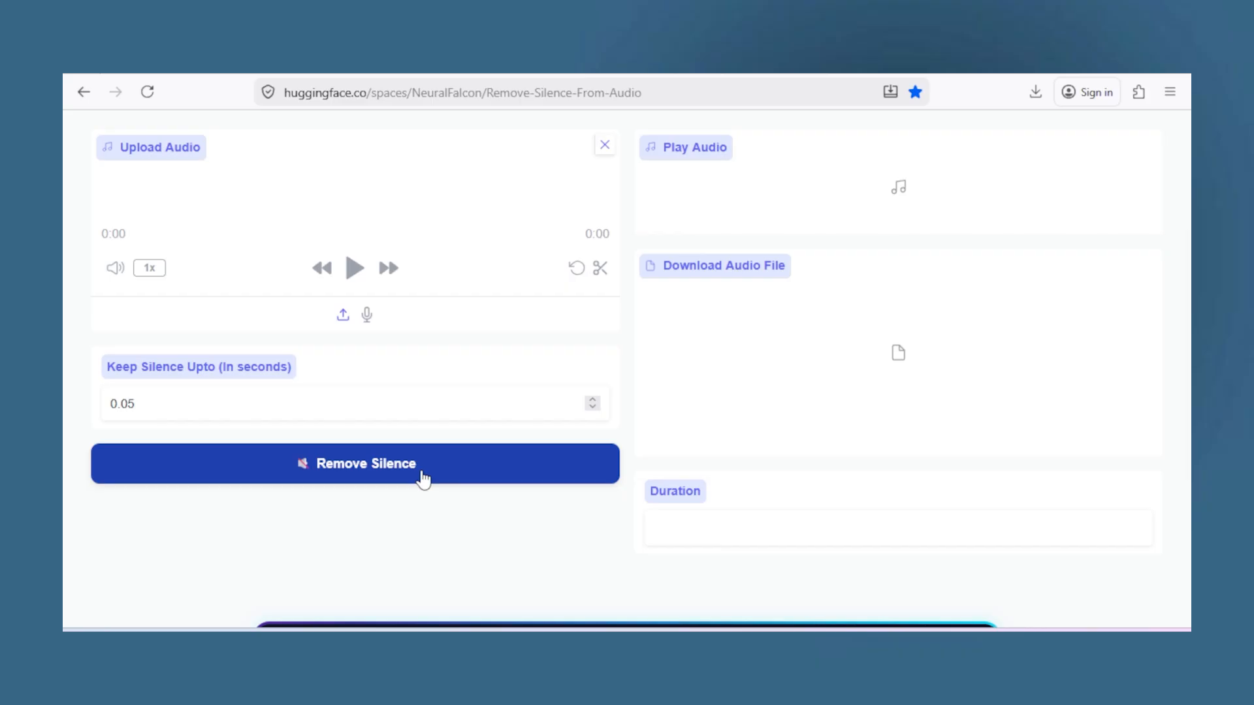
left_click(422, 479)
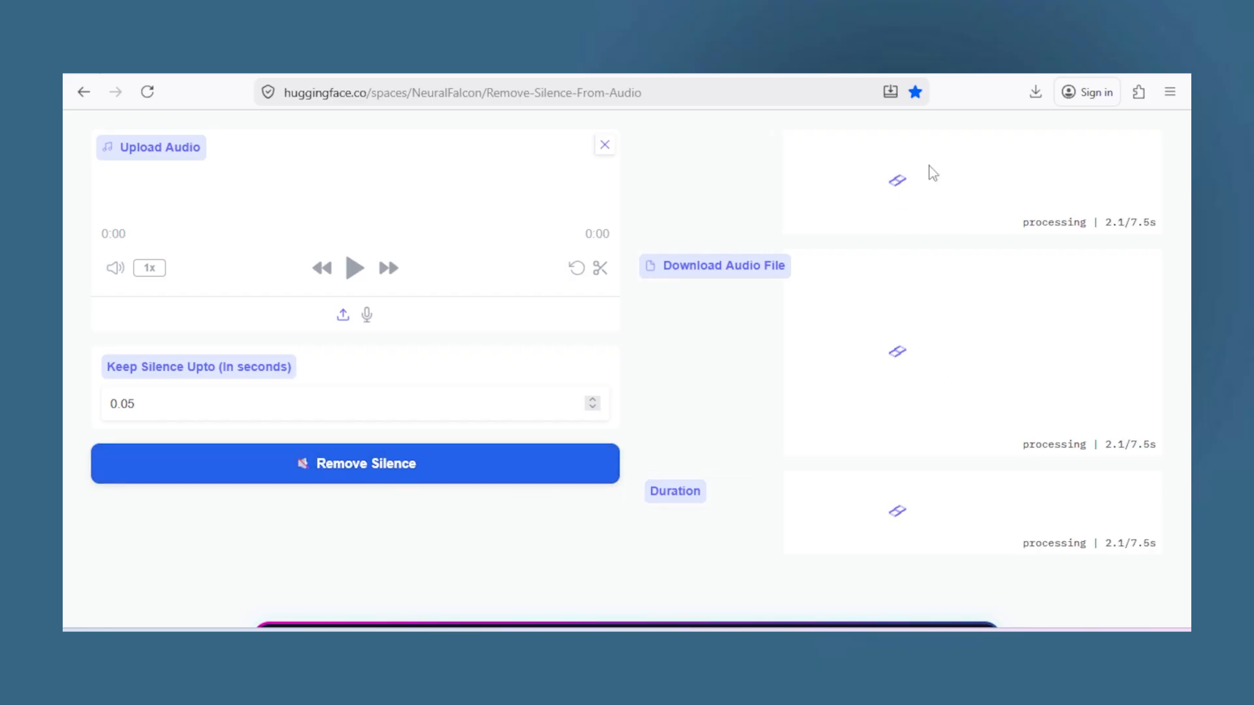
scroll(896, 397, "up", 3)
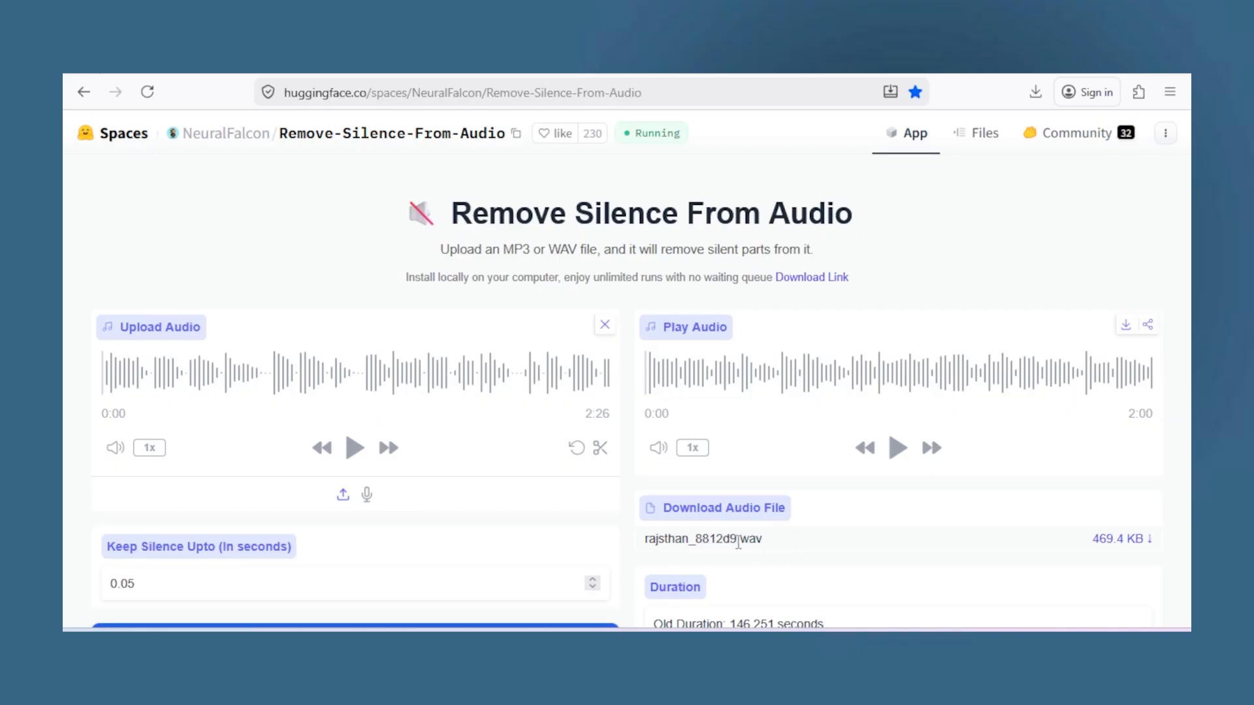
left_click(1121, 541)
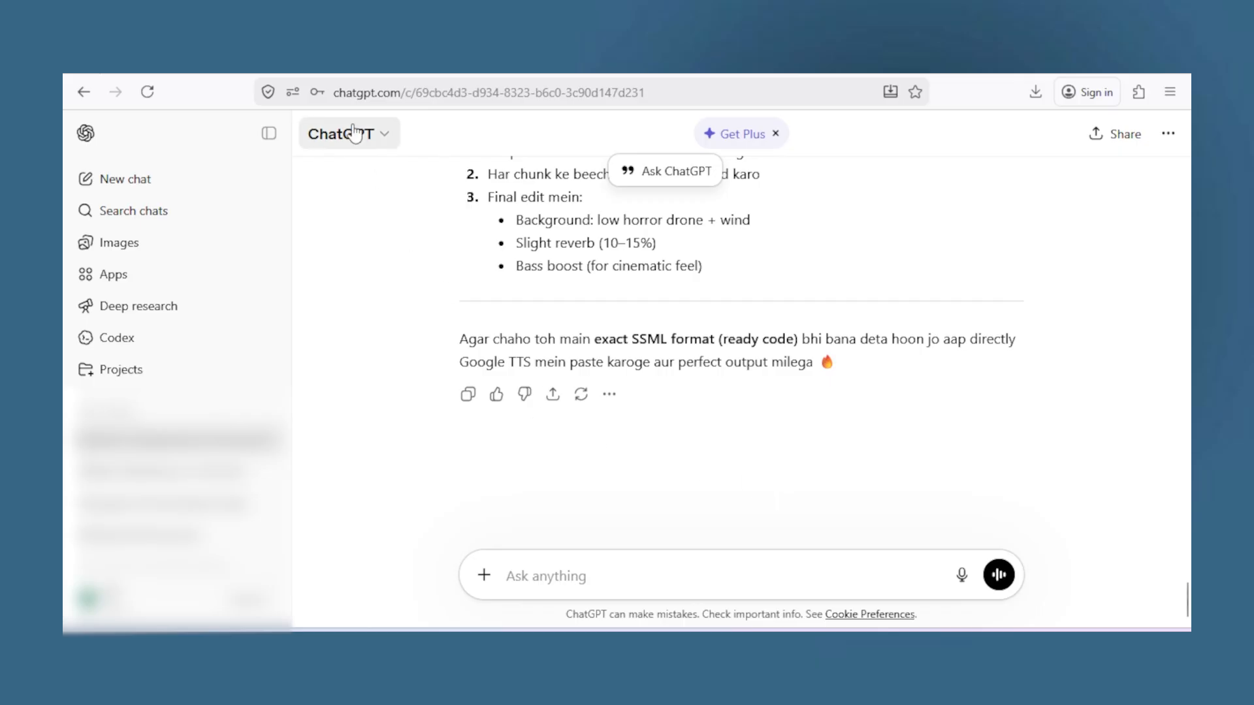
- Search for "flow ai" in a new browser tab and open the "Flow: Create films with AI" result
key("ctrl+t")
type("flow ai")
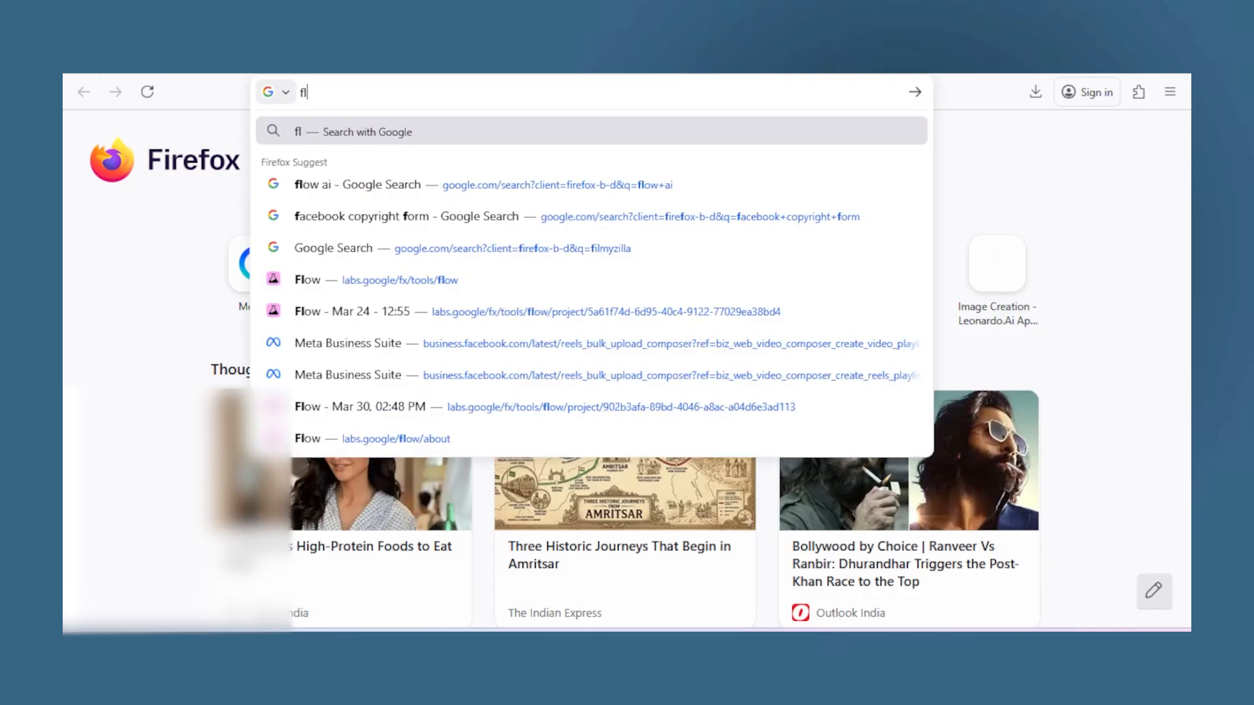
key("Return")
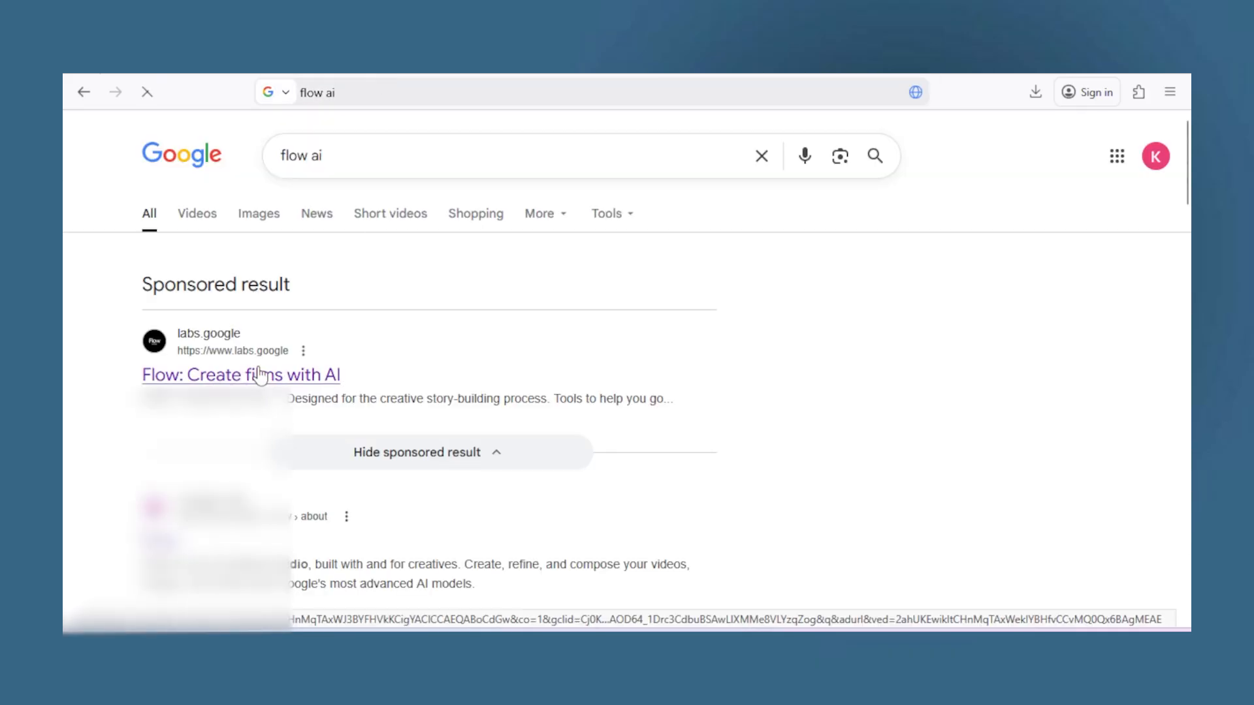
left_click(260, 376)
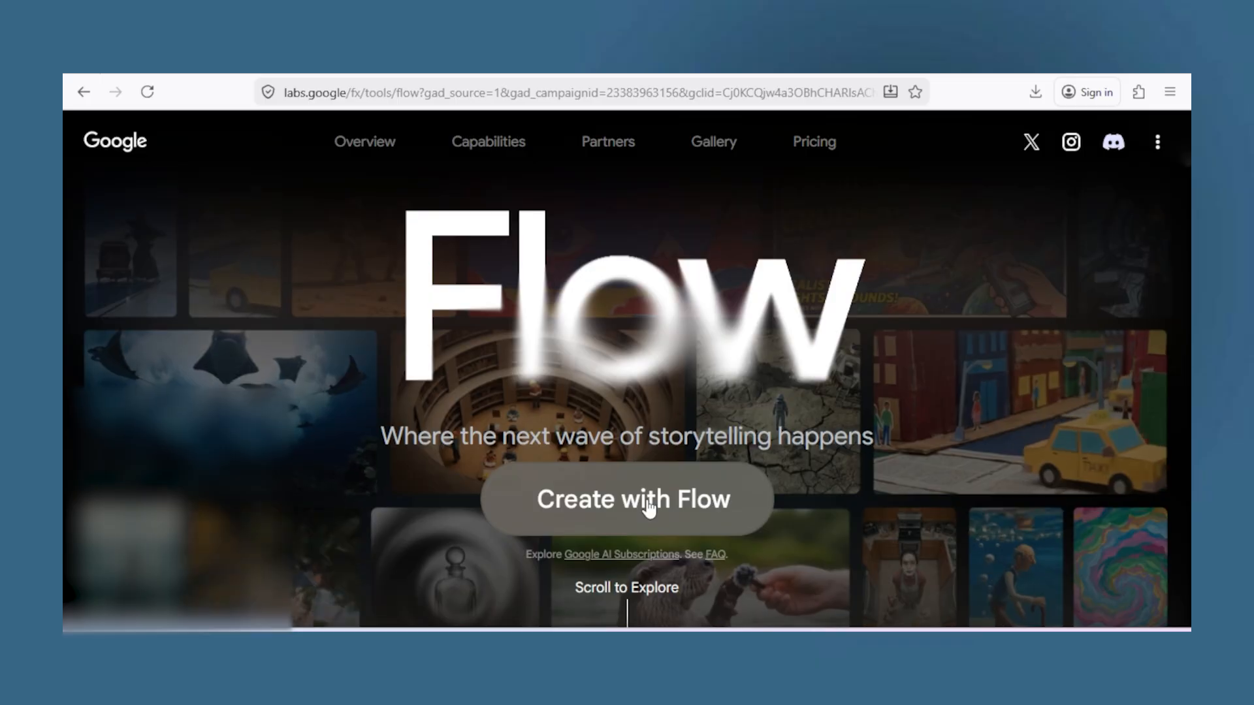
- Enter the Flow creation workspace and start a new project
left_click(749, 527)
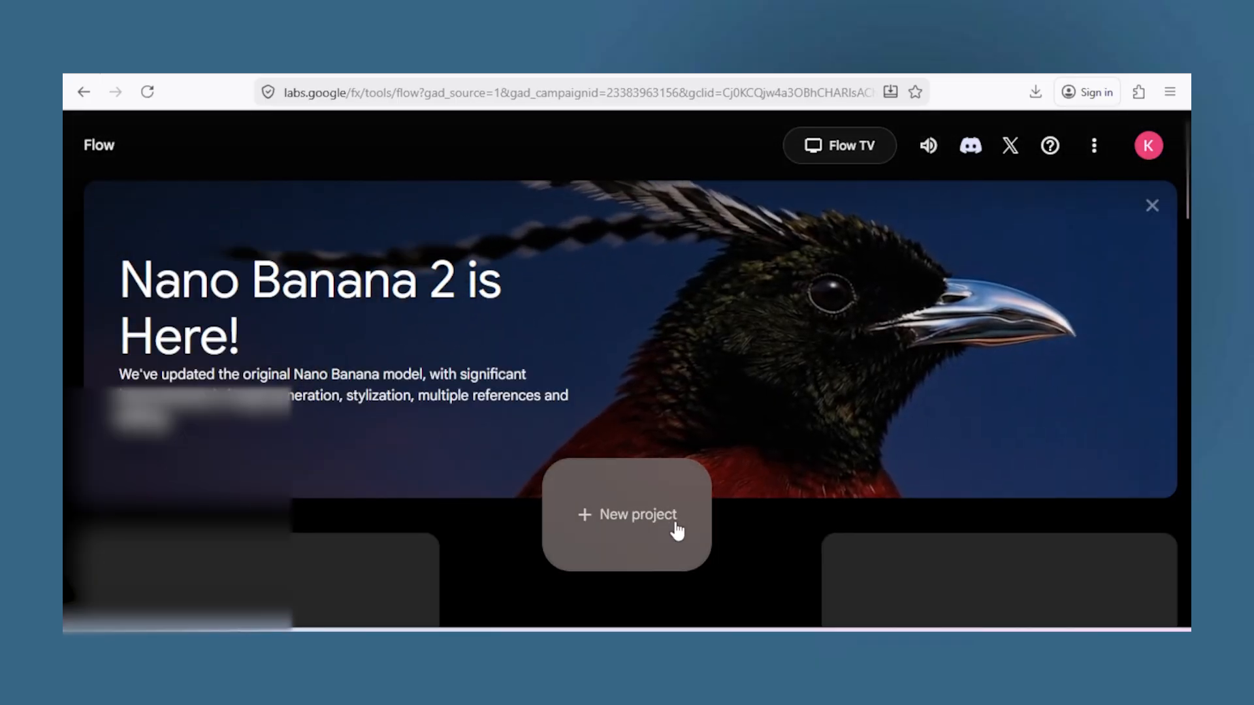
left_click(674, 526)
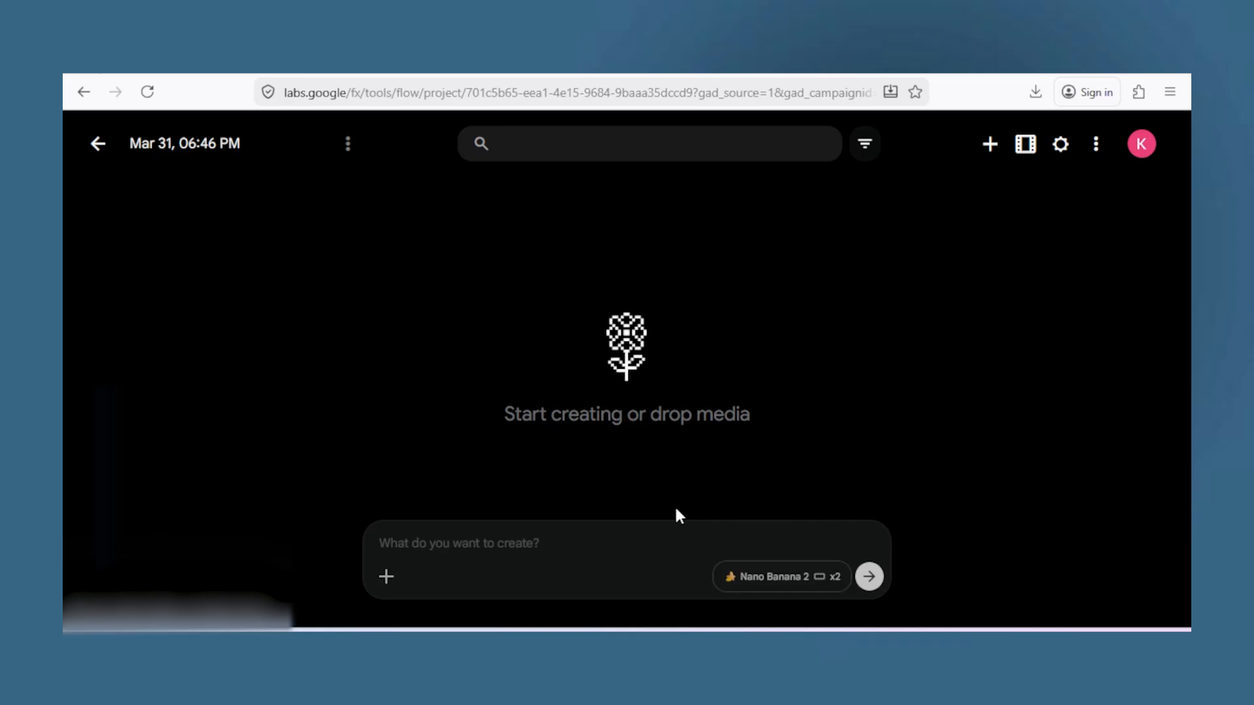
- Check the project's image generation settings and the account's available AI credits
left_click(770, 580)
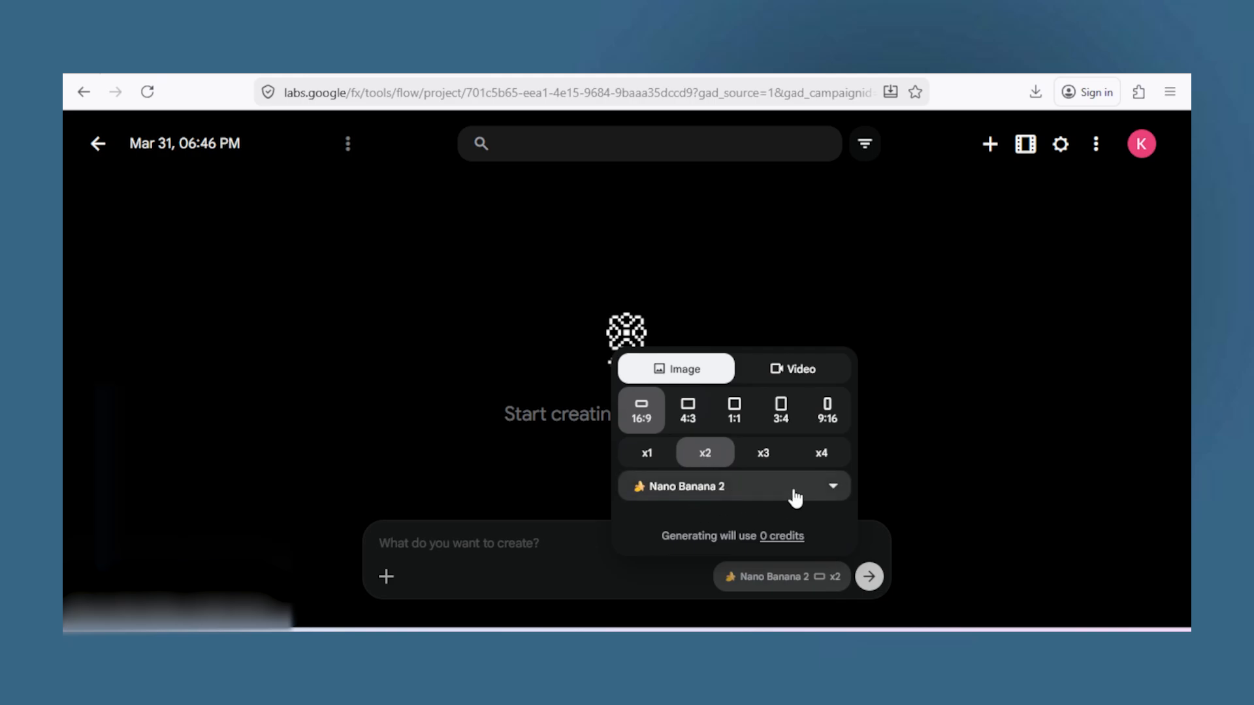
left_click(528, 544)
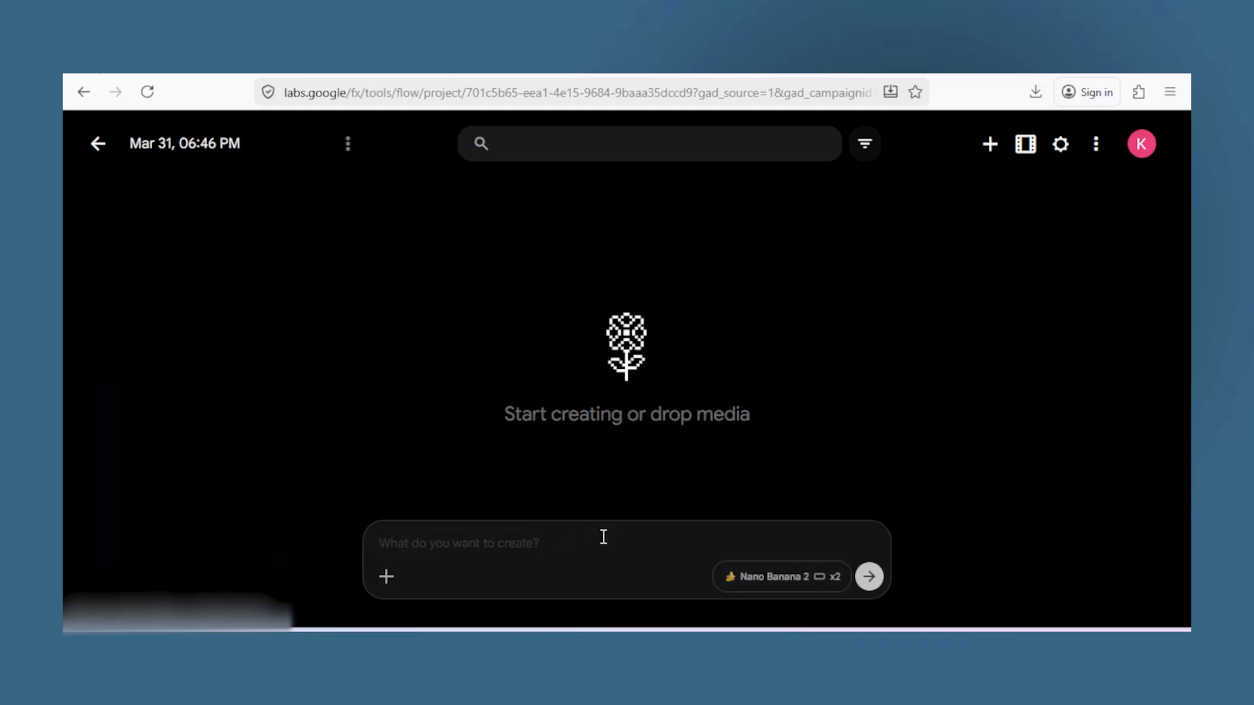
left_click(1142, 145)
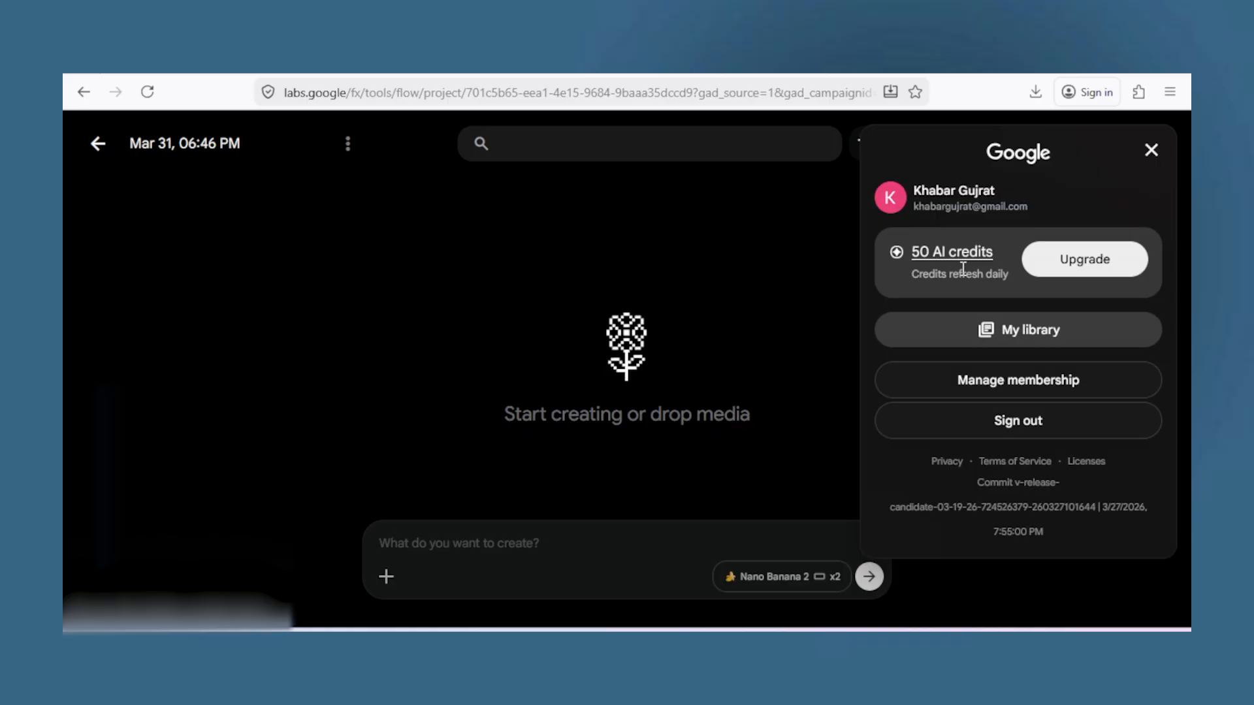
key("Escape")
left_click(580, 541)
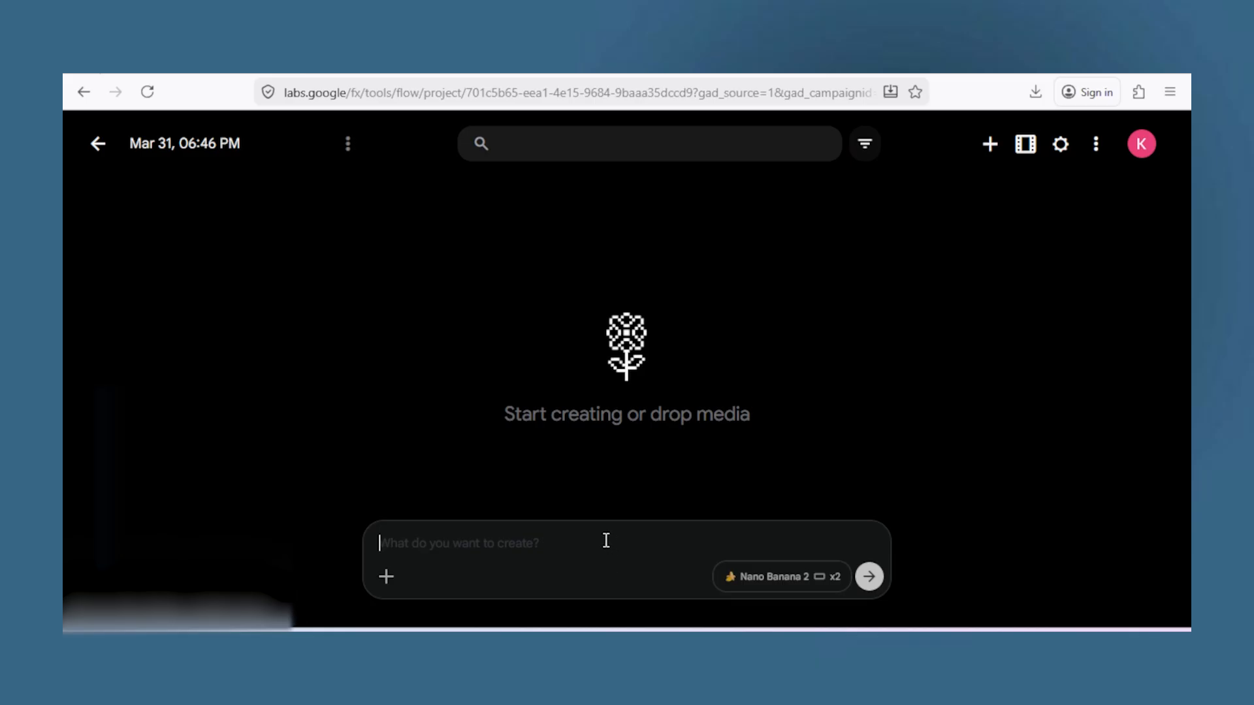
- Switch to the Kuldhara chat in ChatGPT and review the opening hook lines of the voice-over script
left_click(163, 62)
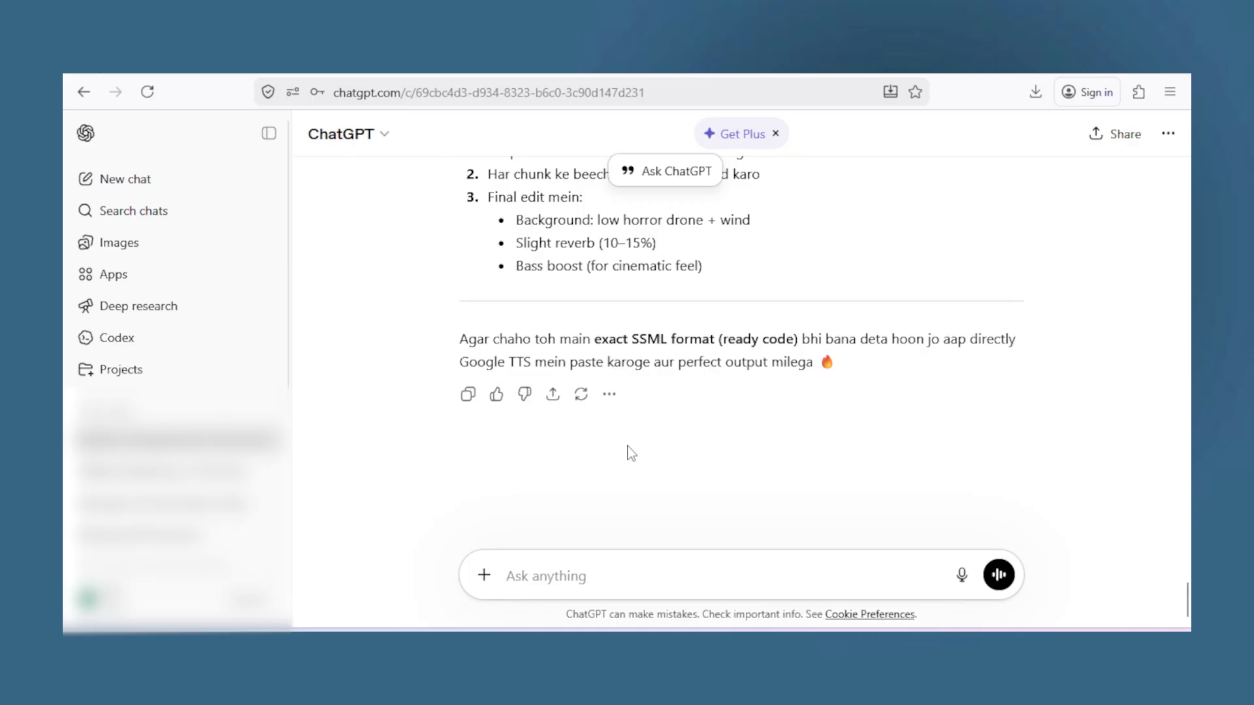
left_click_drag(1188, 599, 1188, 294)
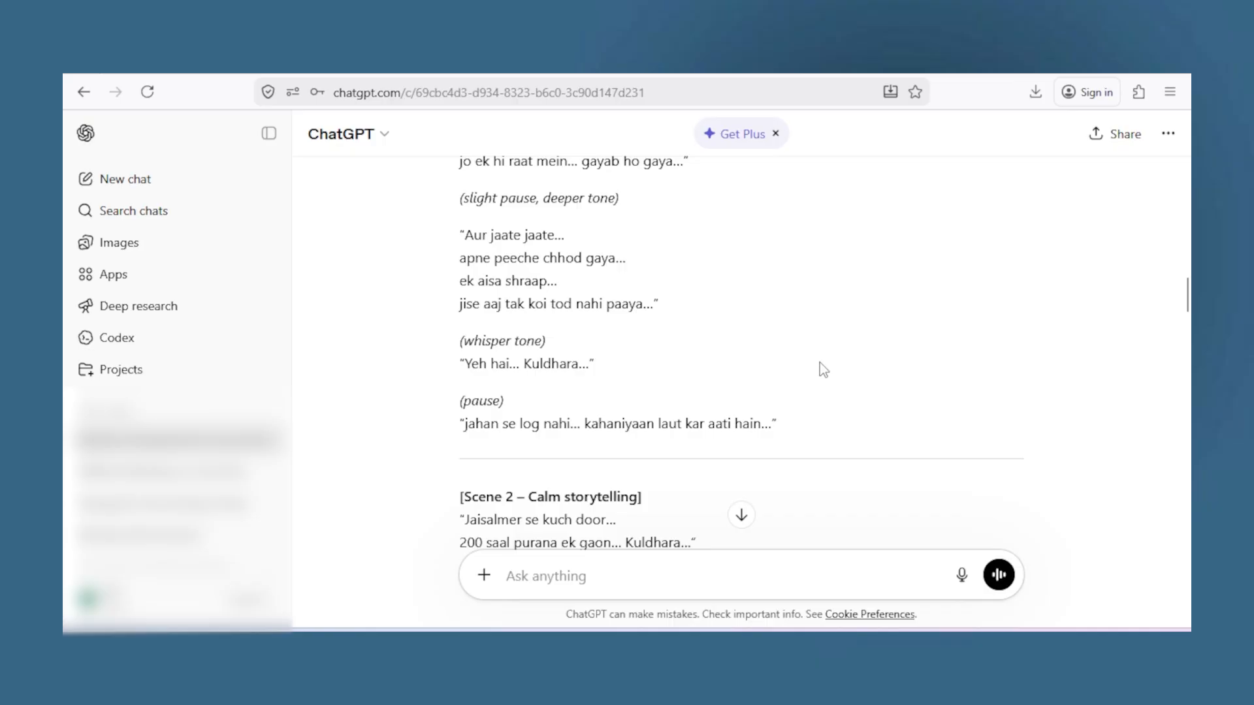
scroll(817, 369, "up", 7)
scroll(581, 449, "down", 3)
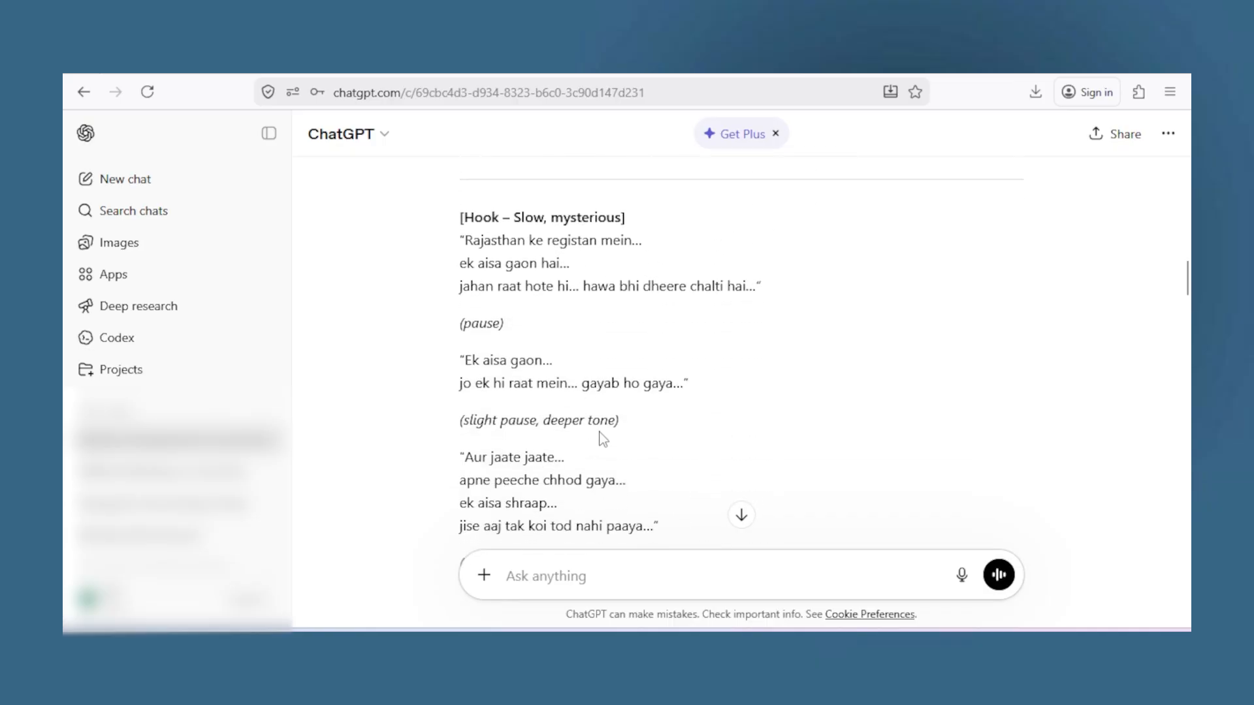
left_click_drag(482, 237, 514, 283)
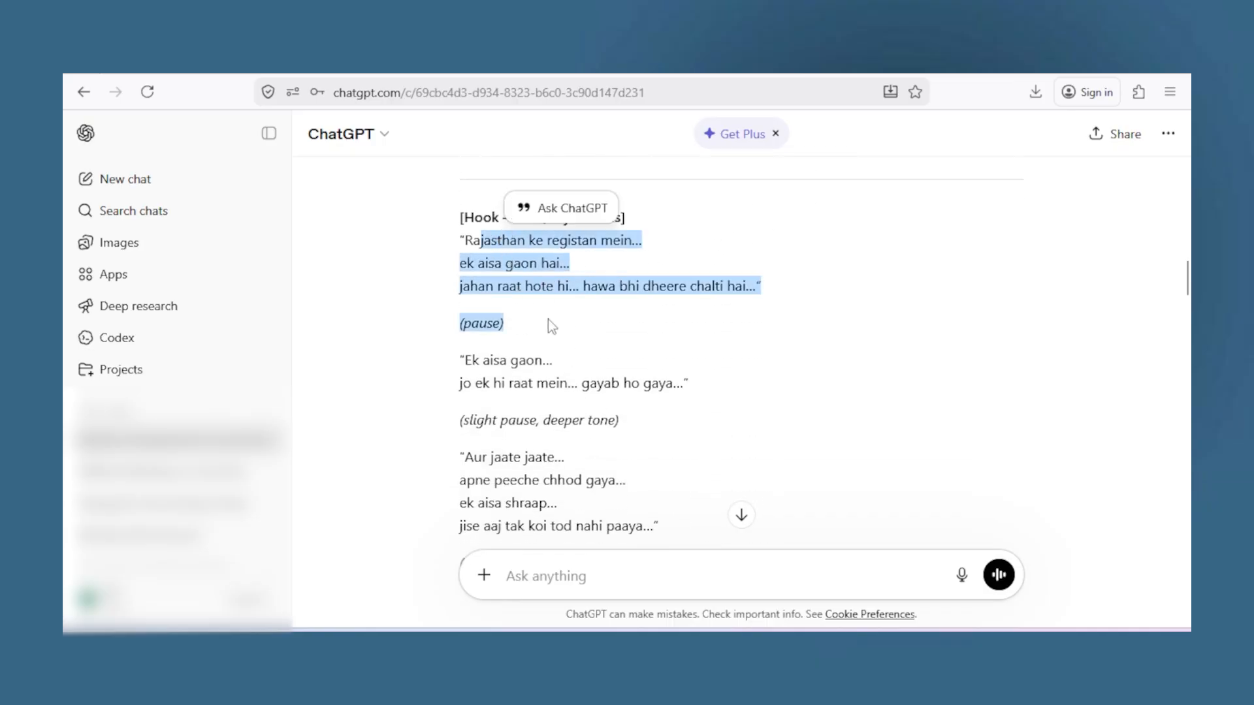
left_click(741, 516)
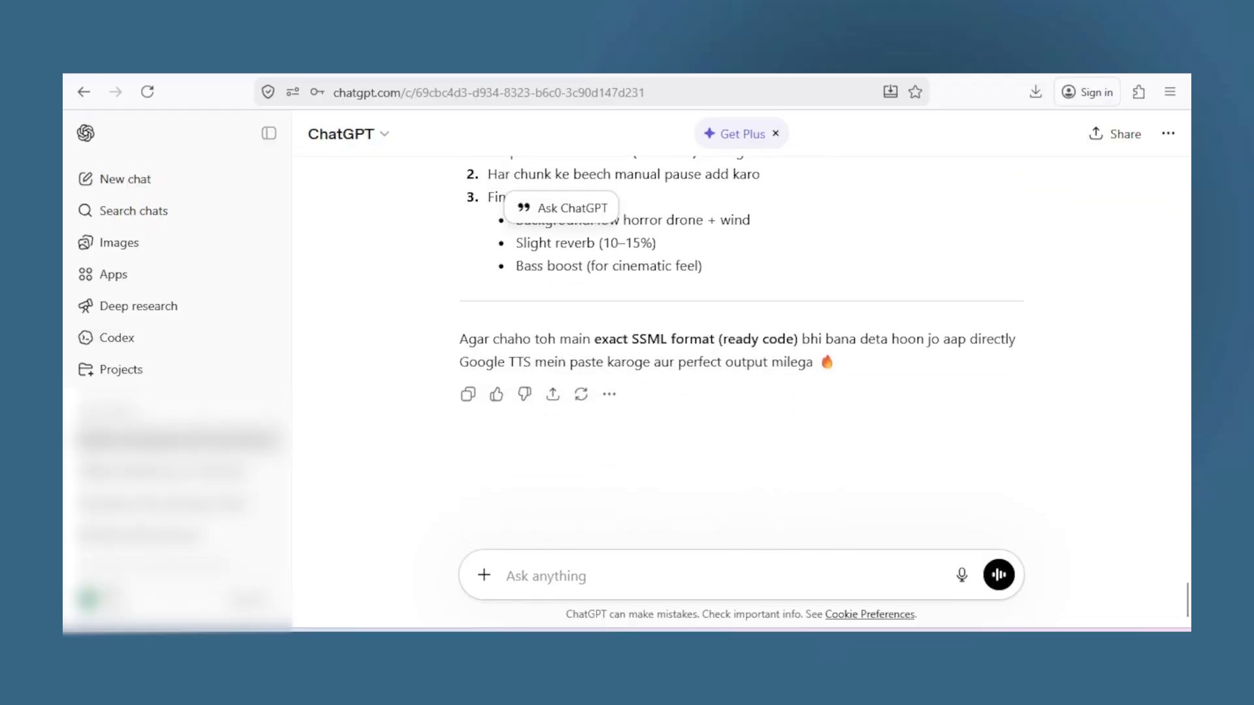
- Switch to the Word document and copy the paragraph requesting line-by-line visual prompts, starting "Ab me sript ki line"
left_click(873, 647)
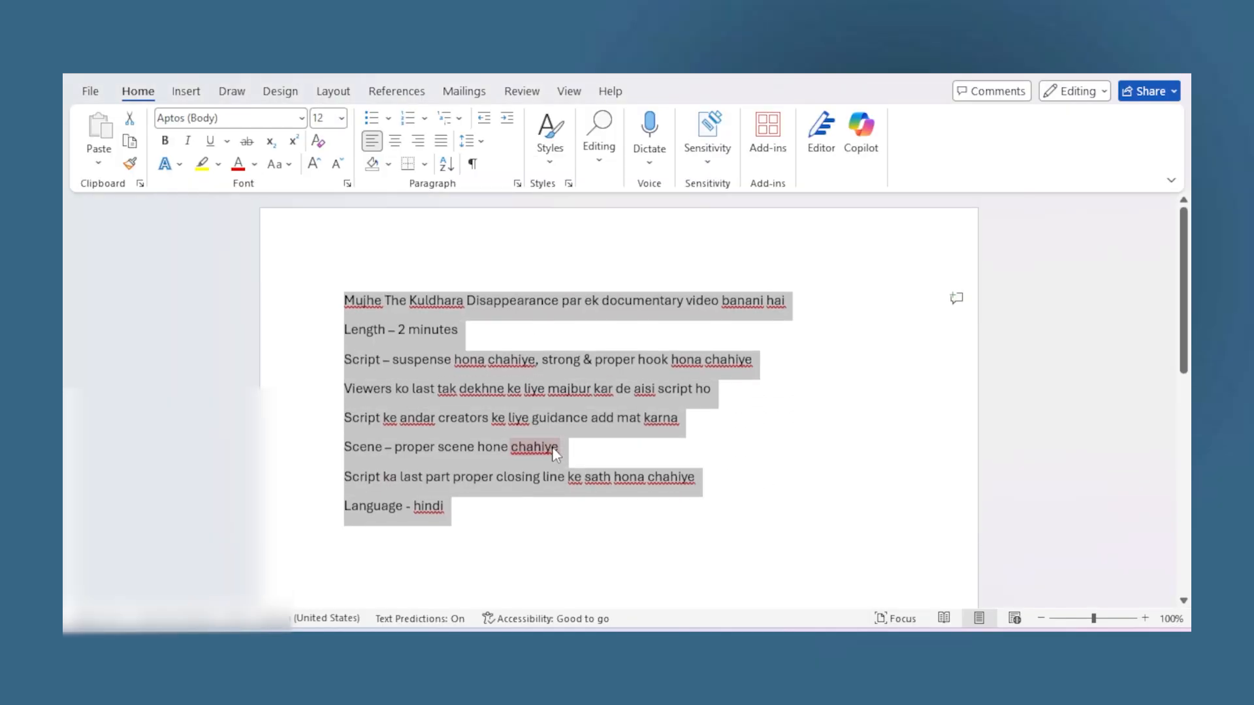
scroll(552, 447, "down", 7)
left_click(365, 473)
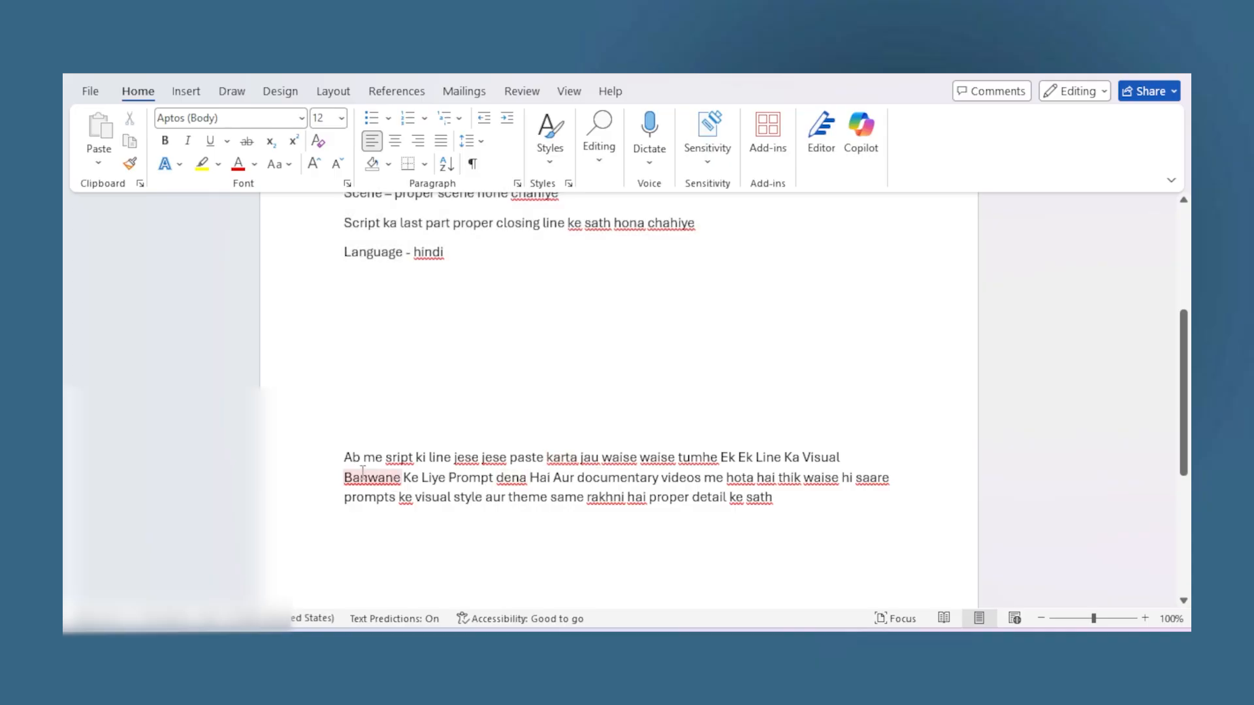
left_click_drag(345, 458, 804, 508)
key("ctrl+c")
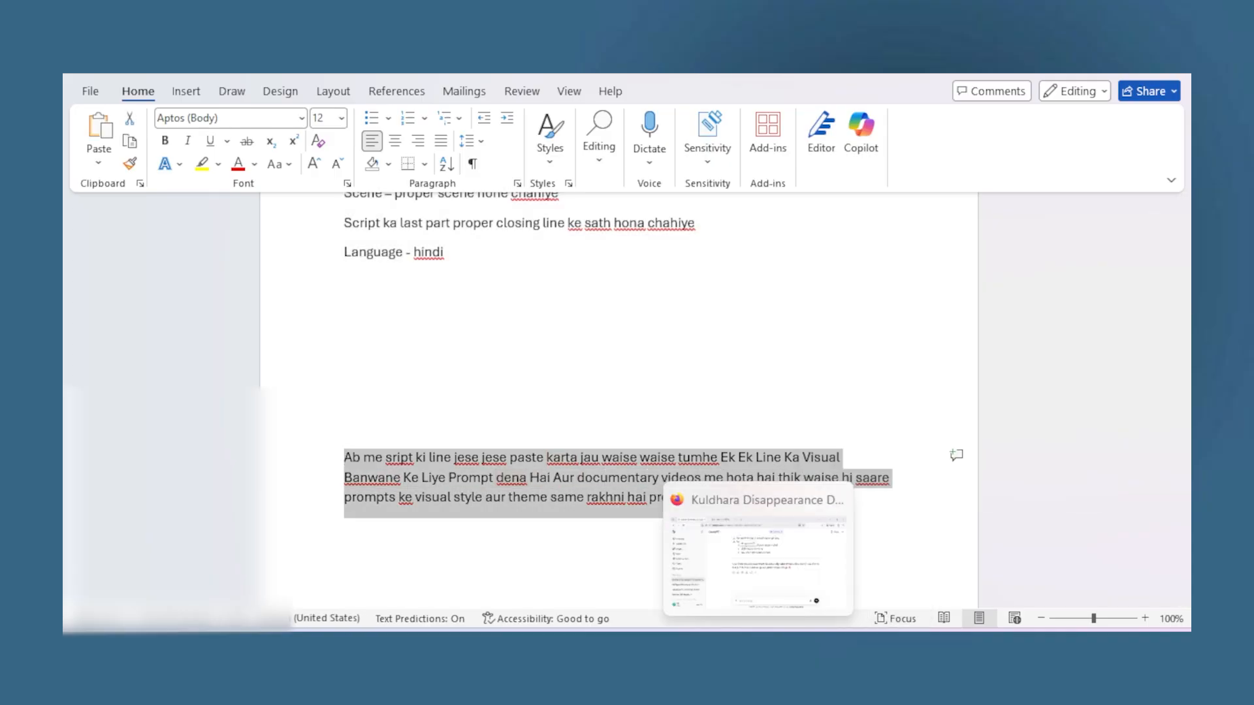
- Send ChatGPT the copied instruction to write a detailed visual prompt per script line, keeping the same style and theme
left_click(757, 646)
left_click(596, 567)
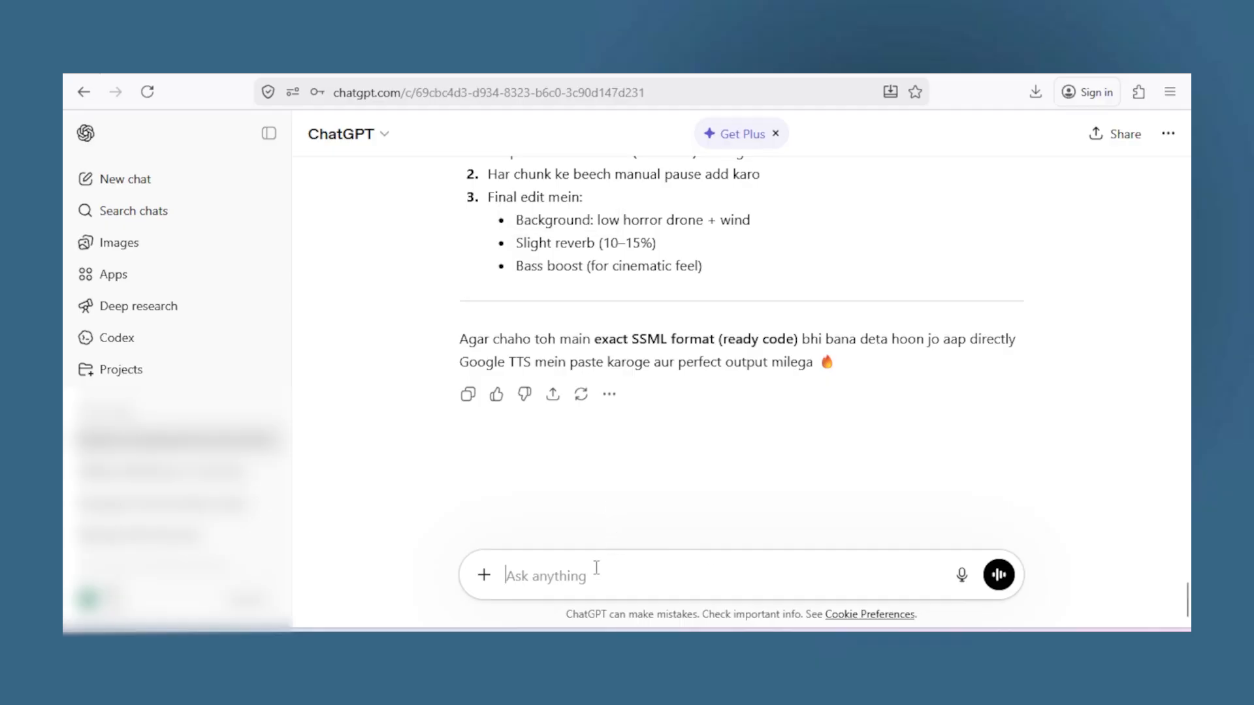
key("ctrl+v")
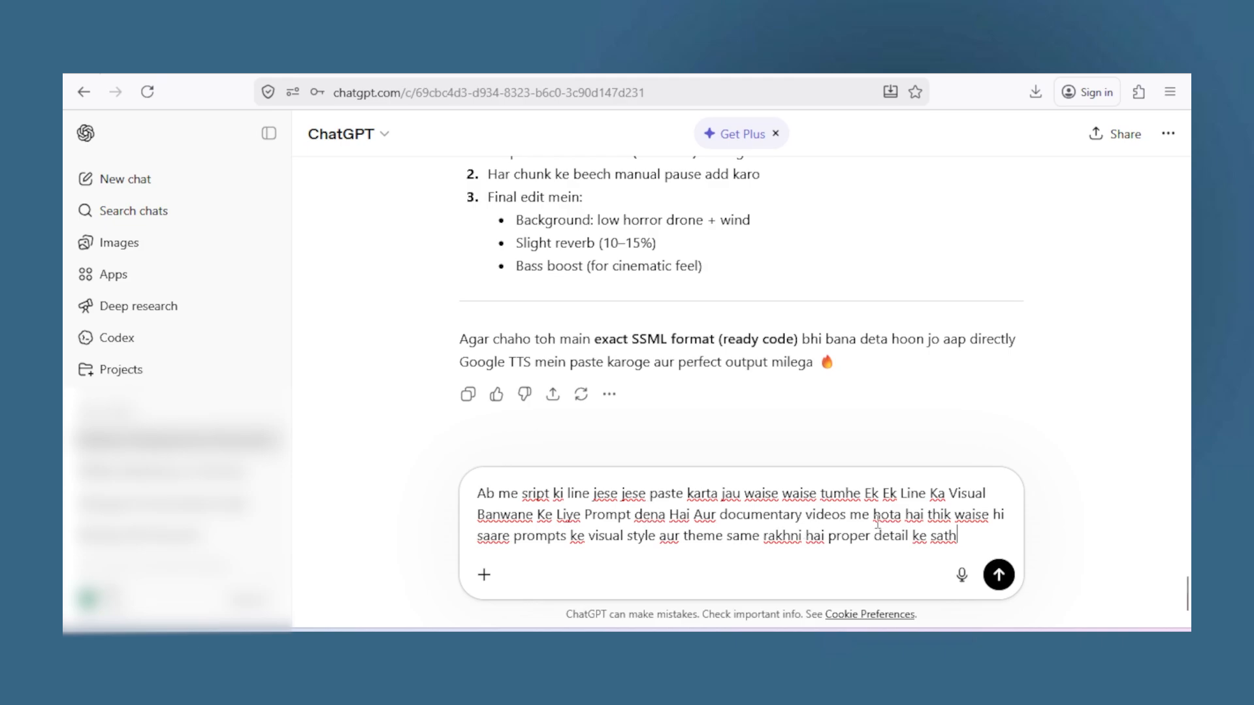
left_click_drag(478, 537, 955, 537)
key("Return")
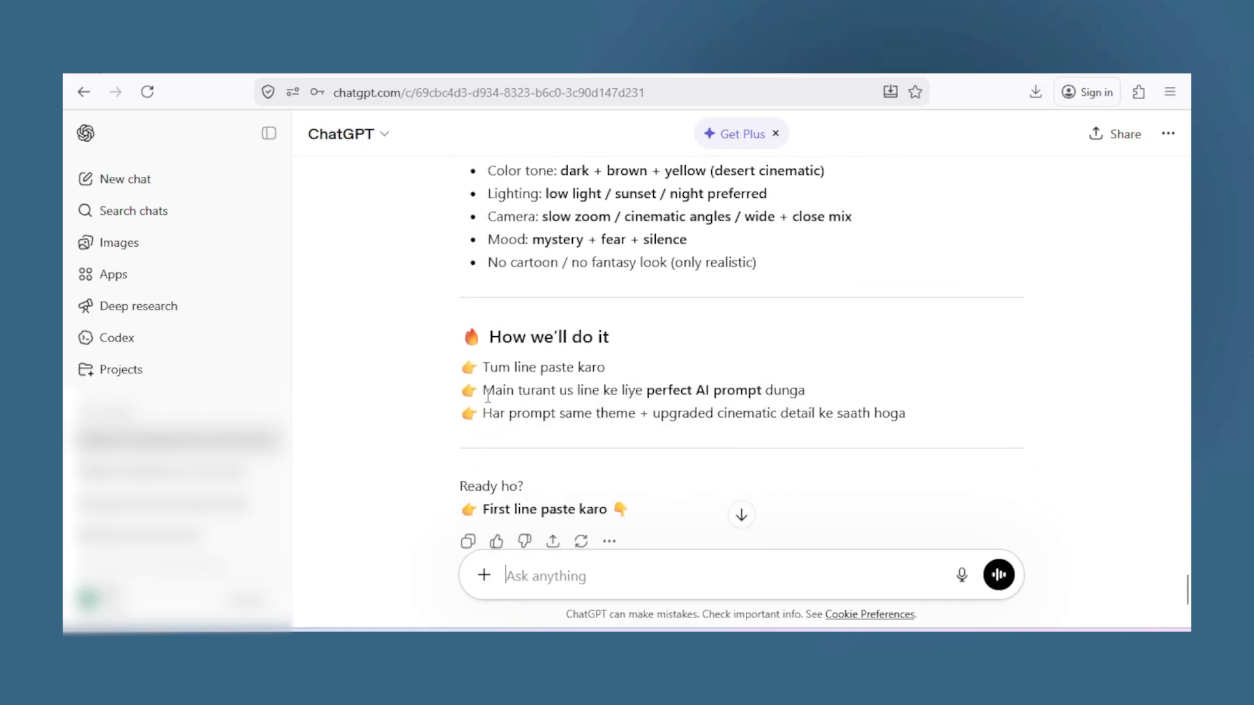
- Copy the hook's first line, "Rajasthan ke registan mein...", from the voice-over script and send it to ChatGPT for a visual prompt
scroll(516, 424, "down", 3)
left_click_drag(1185, 604, 1189, 261)
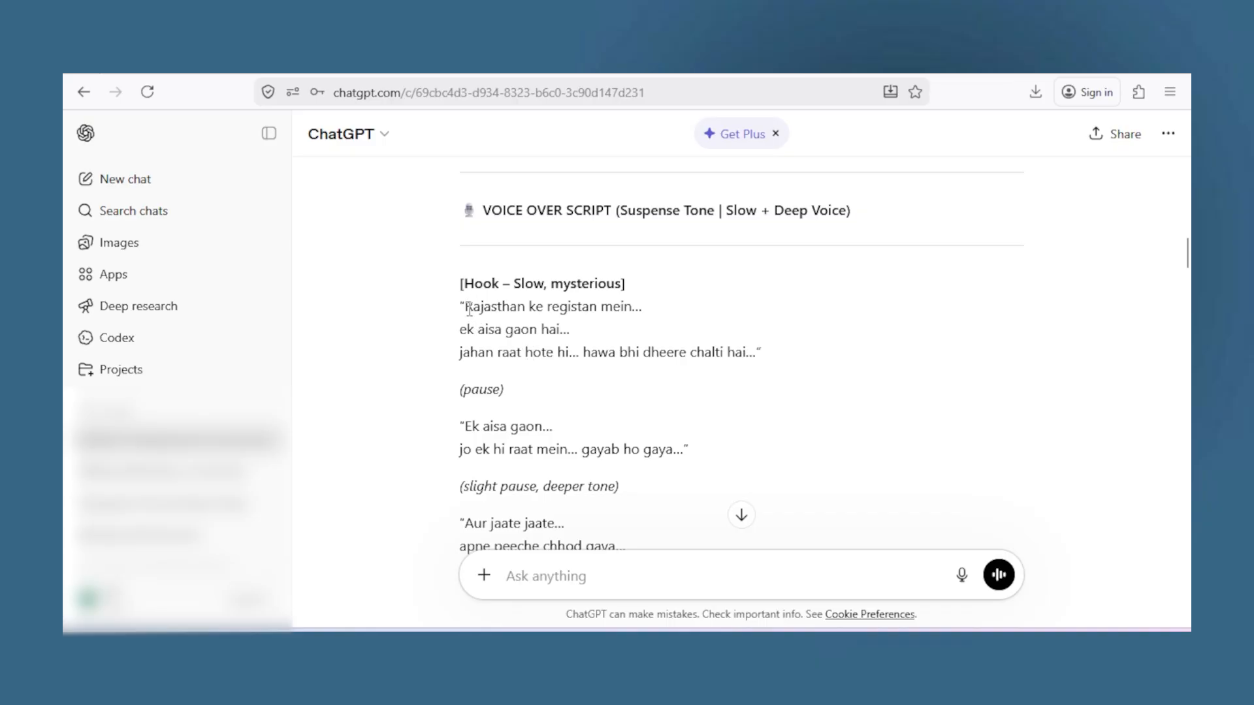
left_click_drag(460, 284, 645, 286)
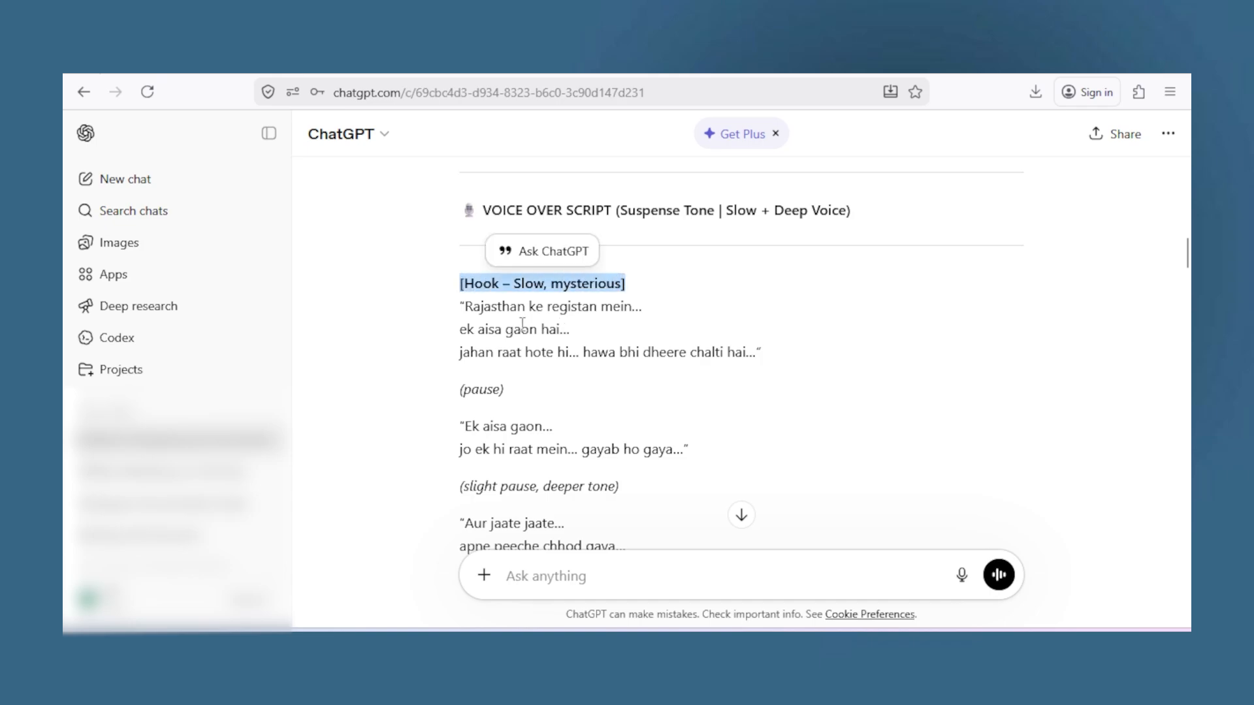
left_click_drag(475, 324, 745, 359)
left_click(465, 312)
left_click_drag(464, 306, 641, 316)
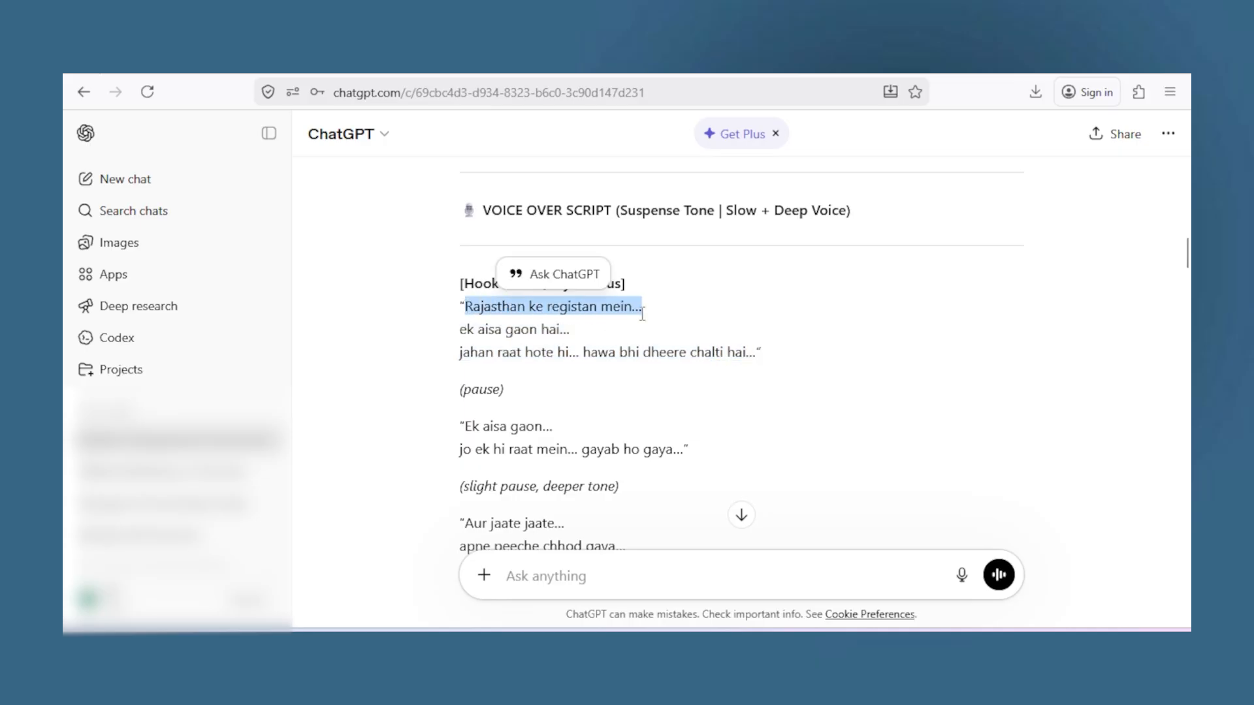
key("ctrl+c")
left_click(680, 576)
key("ctrl+v")
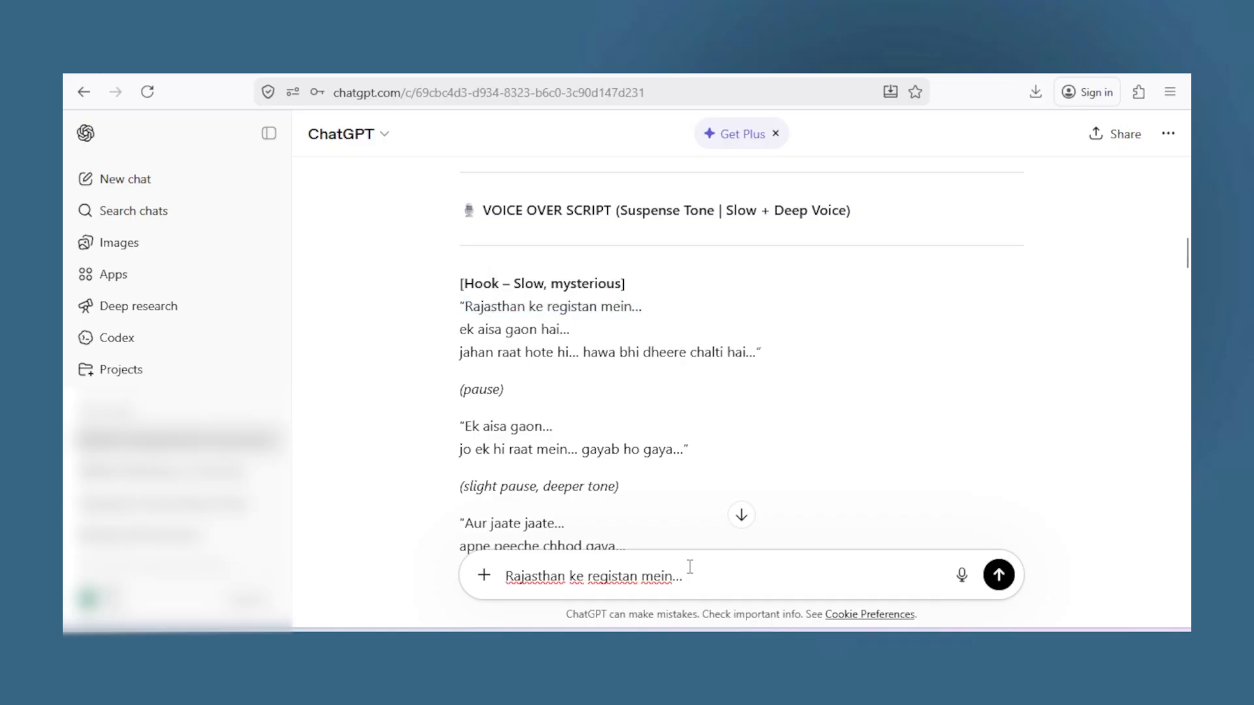
key("Return")
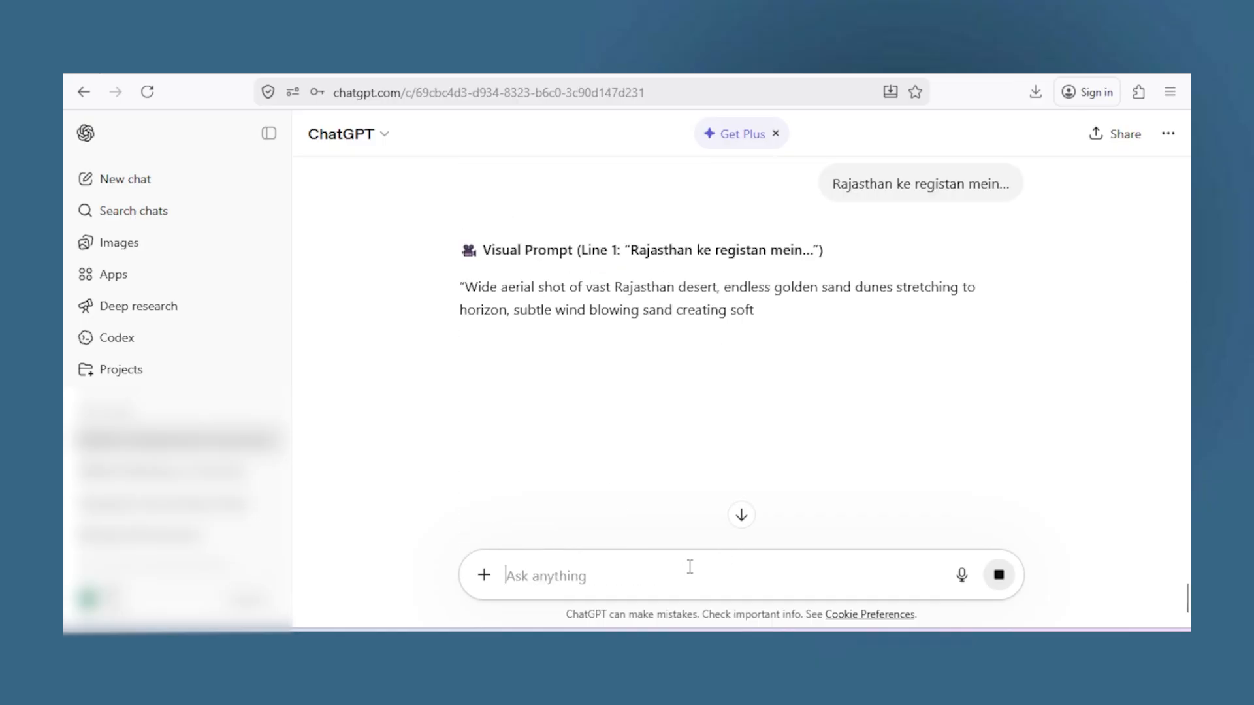
- Copy the Line 1 visual prompt into the Flow project and generate two 16:9 images with Nano Banana 2
left_click_drag(460, 287, 1023, 437)
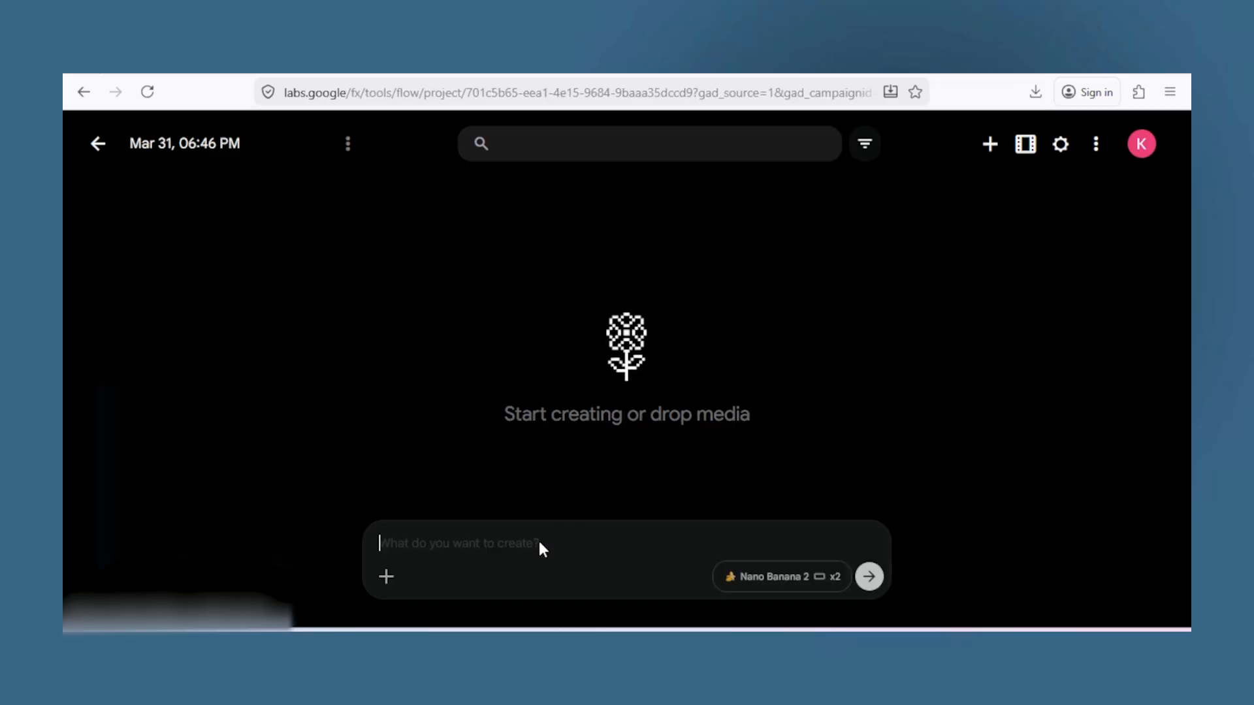
left_click(530, 540)
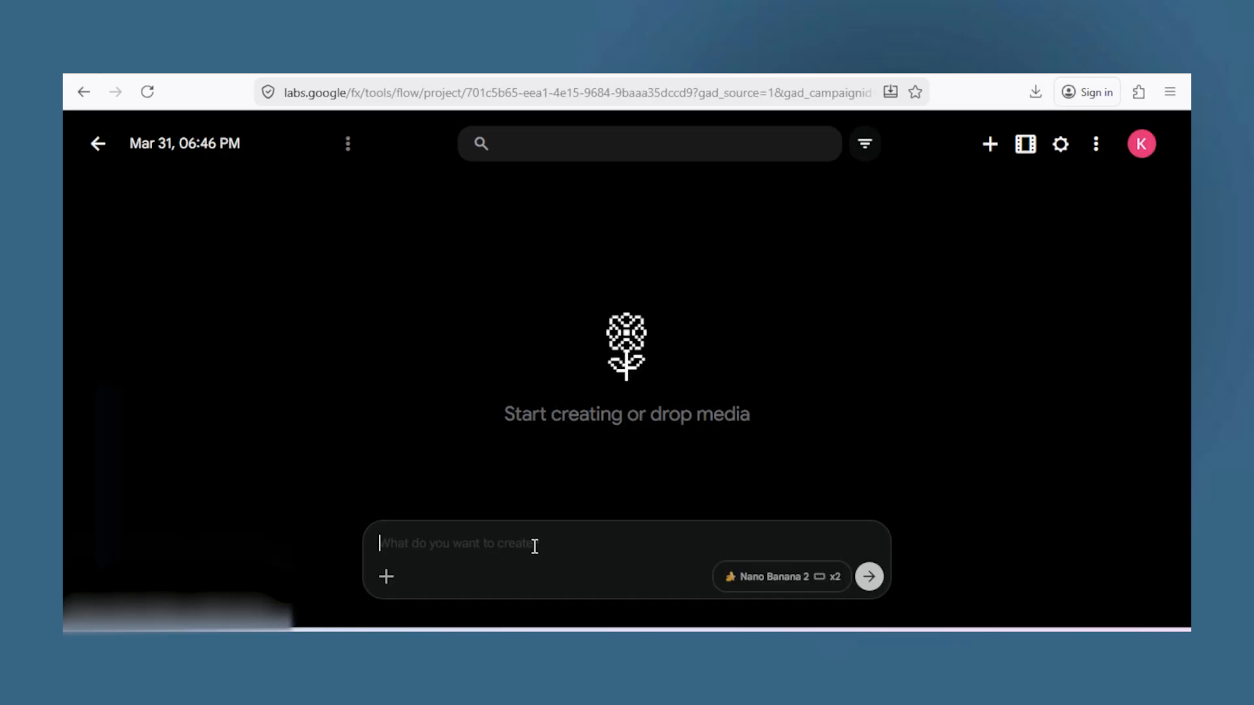
key("ctrl+v")
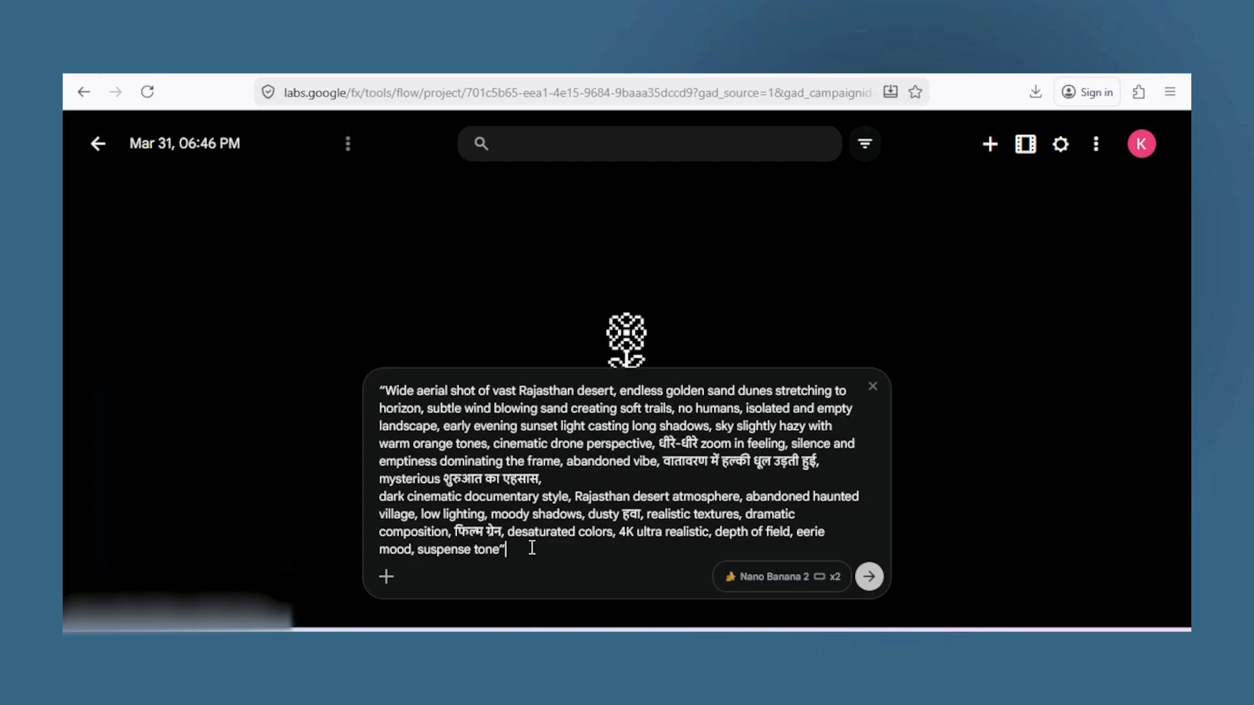
key("Return")
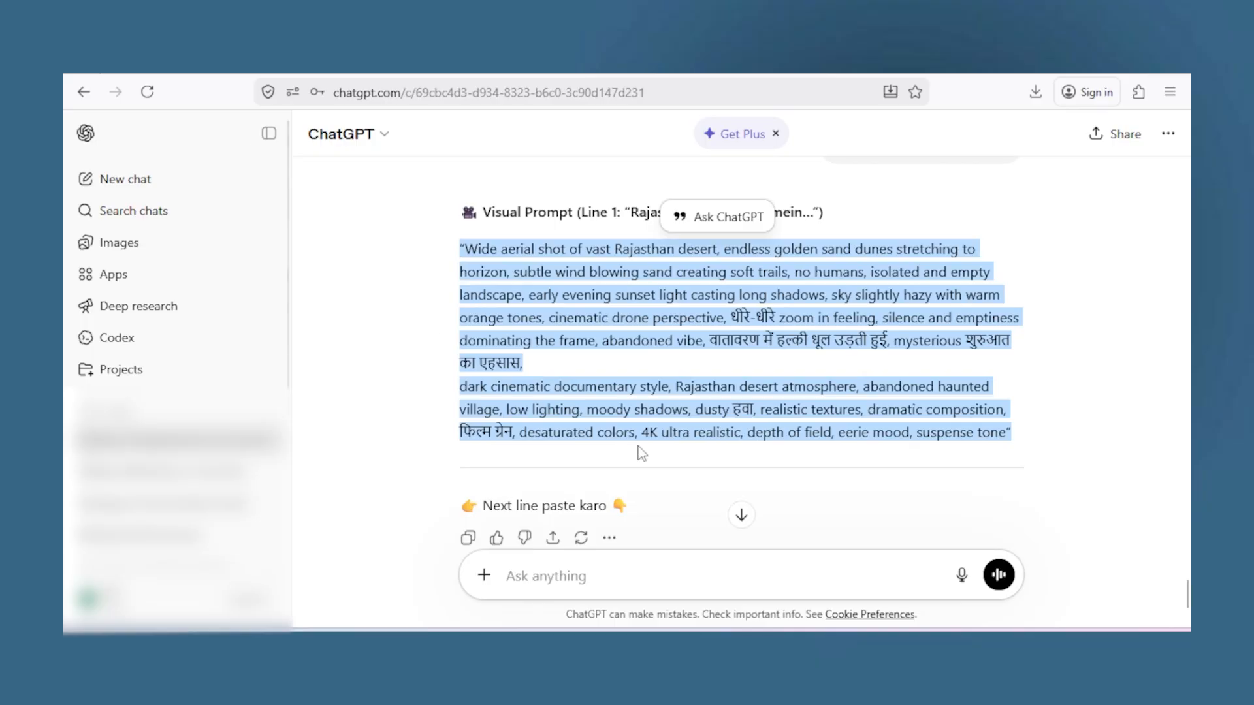
- Back in ChatGPT, send the hook lines from "ek aisa gaon hai..." to "hawa bhi dheere chalti hai..." for a visual prompt
left_click_drag(1187, 597, 1189, 256)
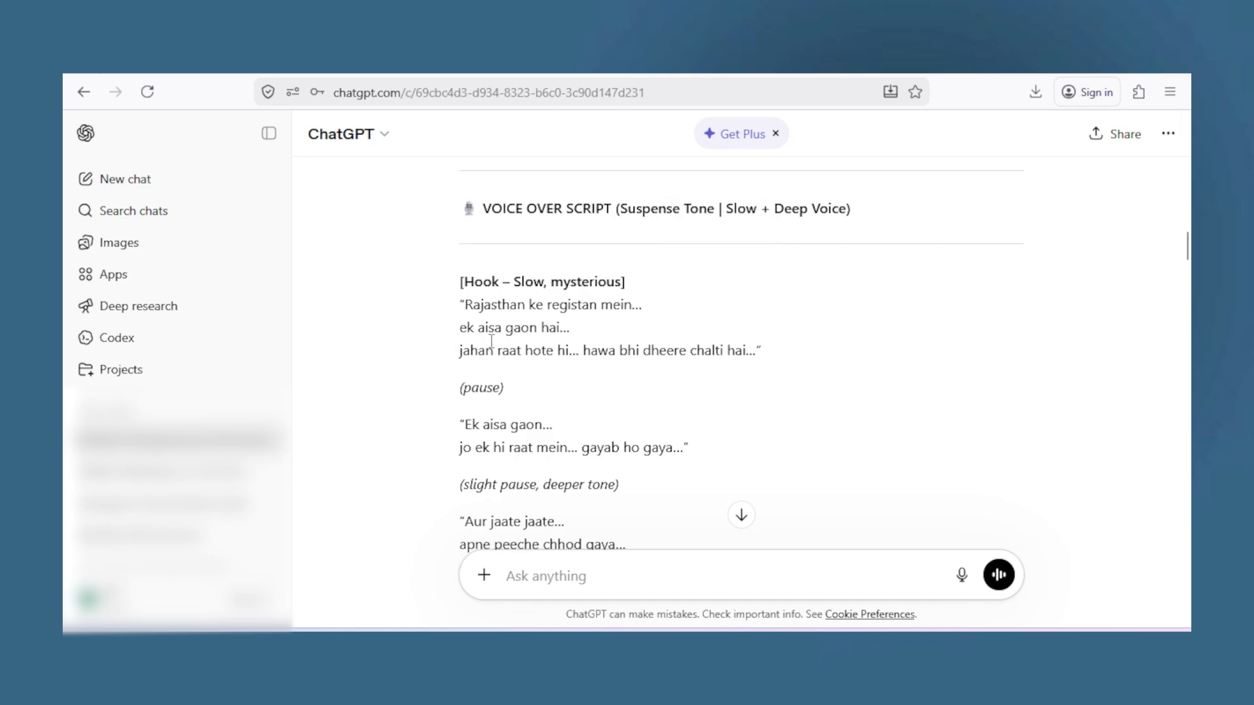
left_click_drag(467, 305, 632, 305)
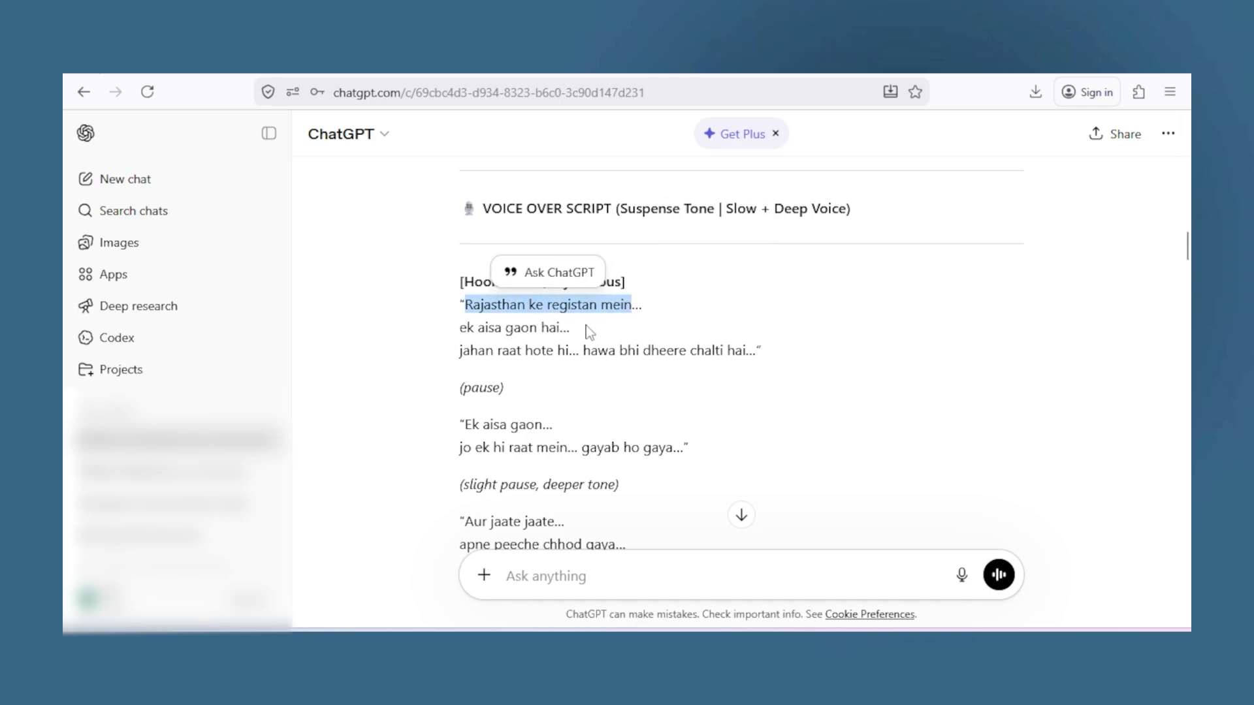
left_click_drag(460, 328, 751, 356)
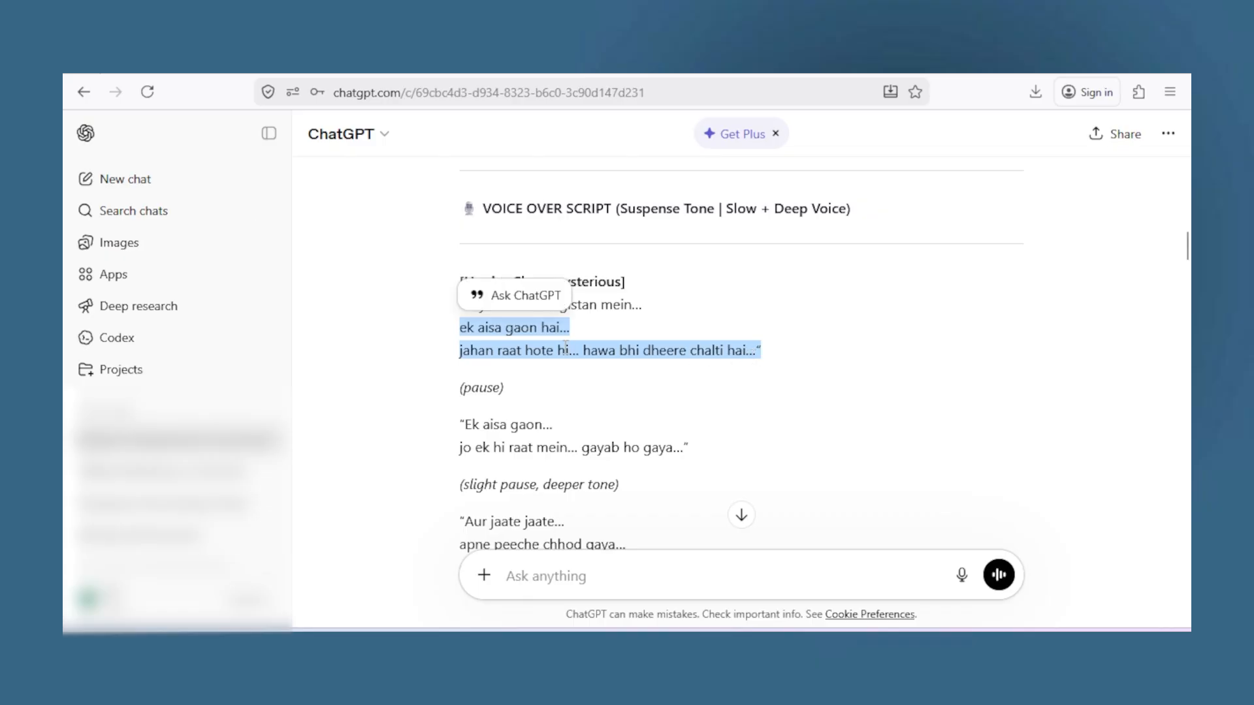
left_click(658, 577)
key("ctrl+v")
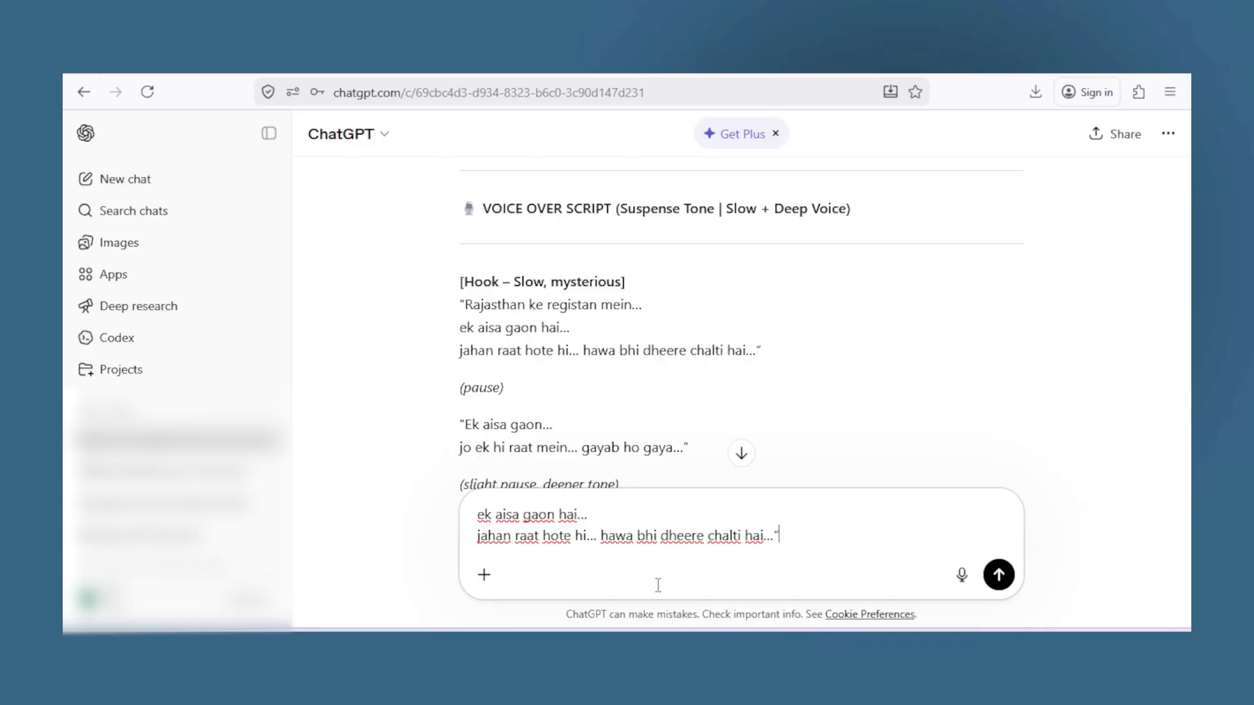
key("Return")
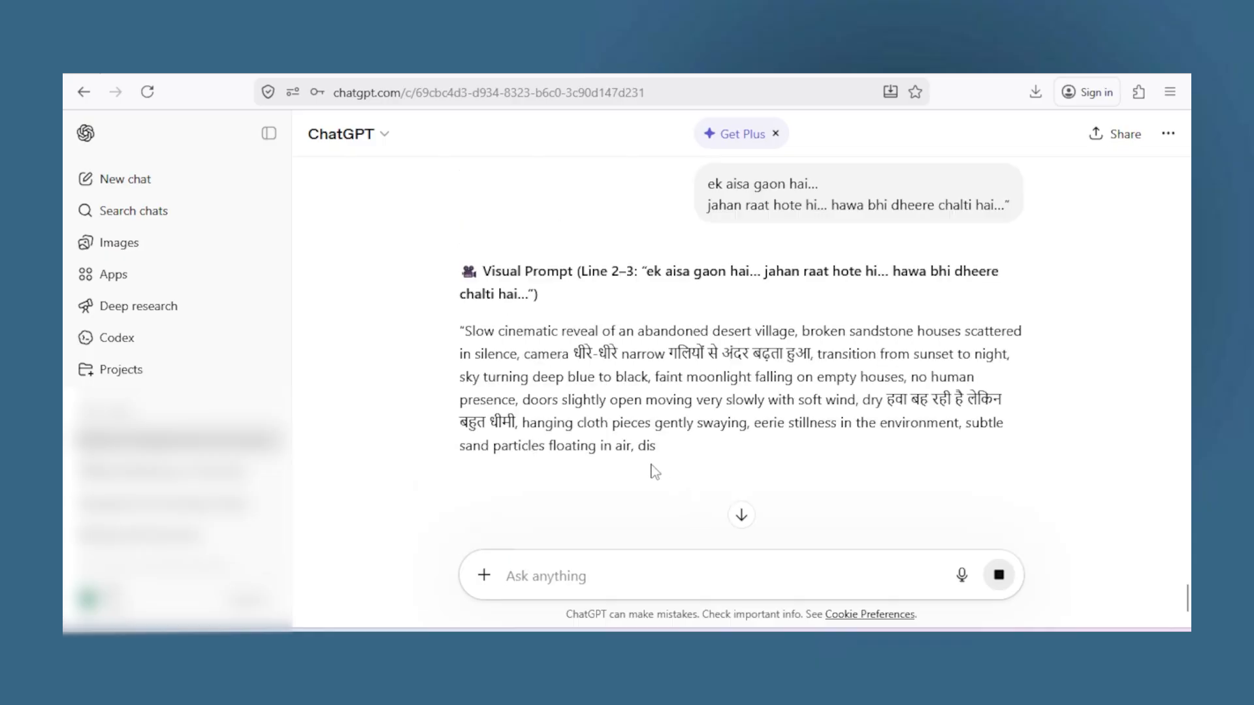
- Generate two Nano Banana 2 images in Flow from the Line 2–3 abandoned-village prompt, and view the Rajasthan desert images
scroll(653, 465, "down", 2)
left_click_drag(460, 220, 1004, 429)
key("ctrl+c")
key("ctrl+Tab")
key("ctrl+v")
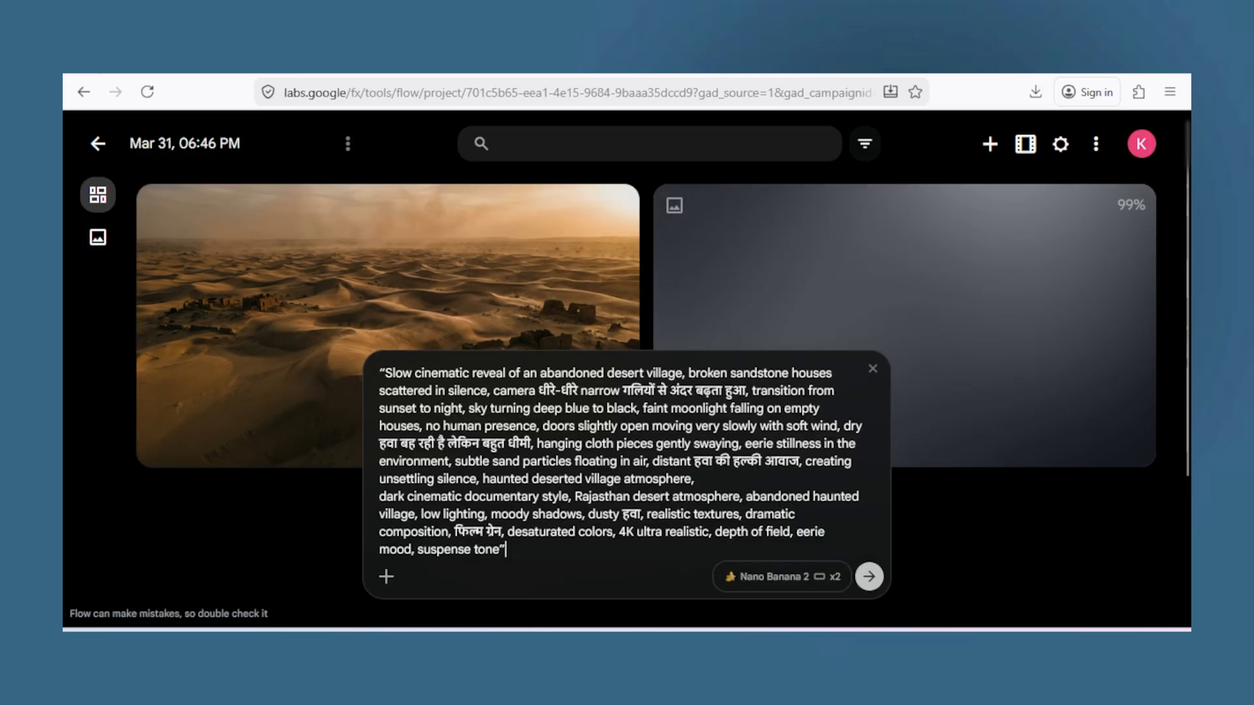
key("Return")
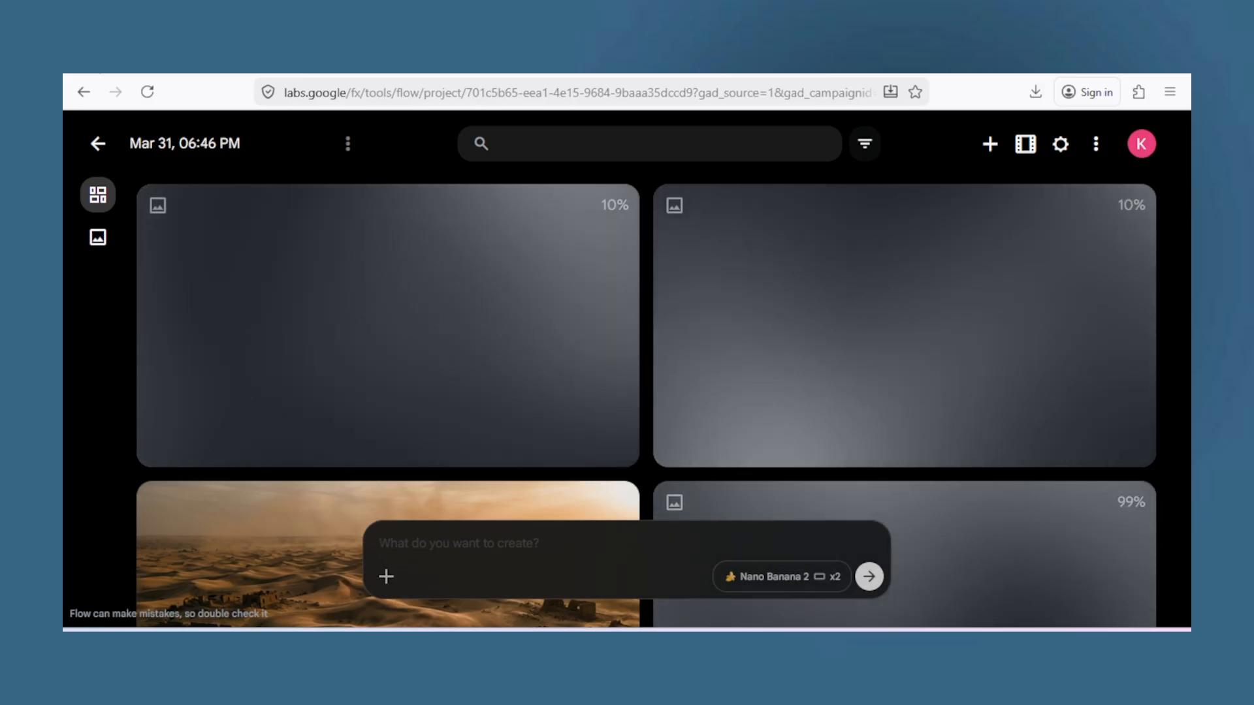
scroll(647, 366, "down", 4)
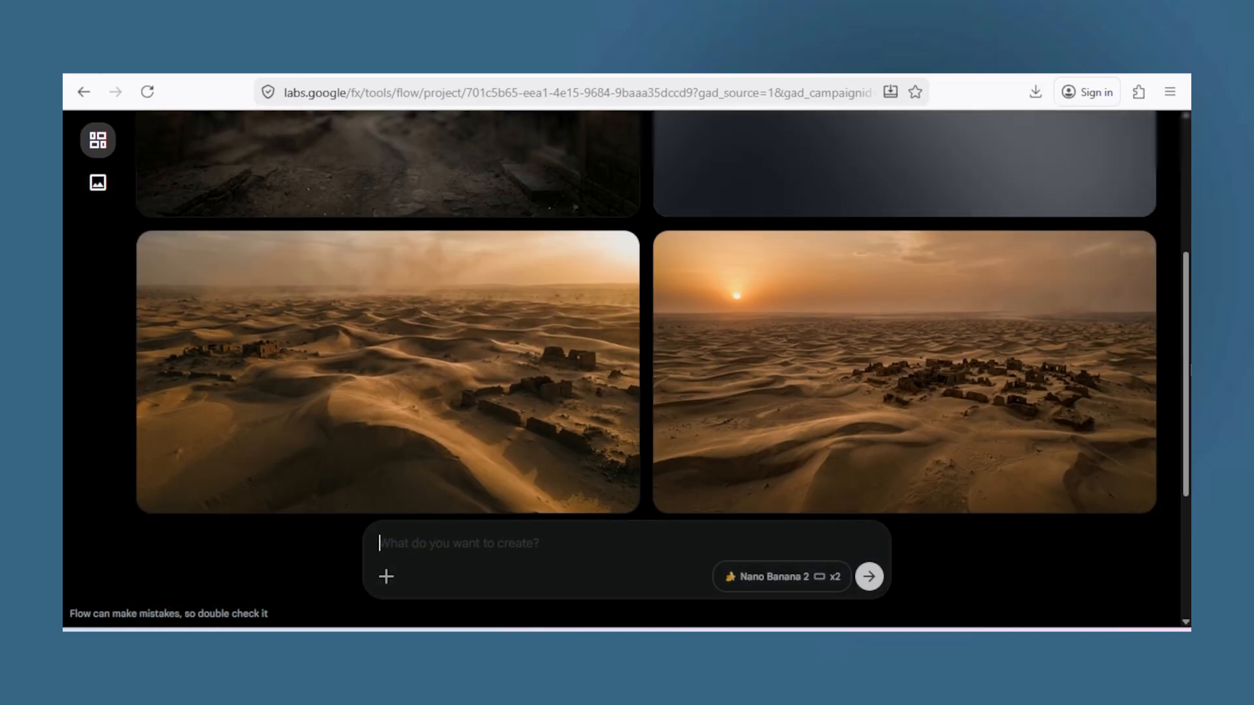
mouse_move(465, 346)
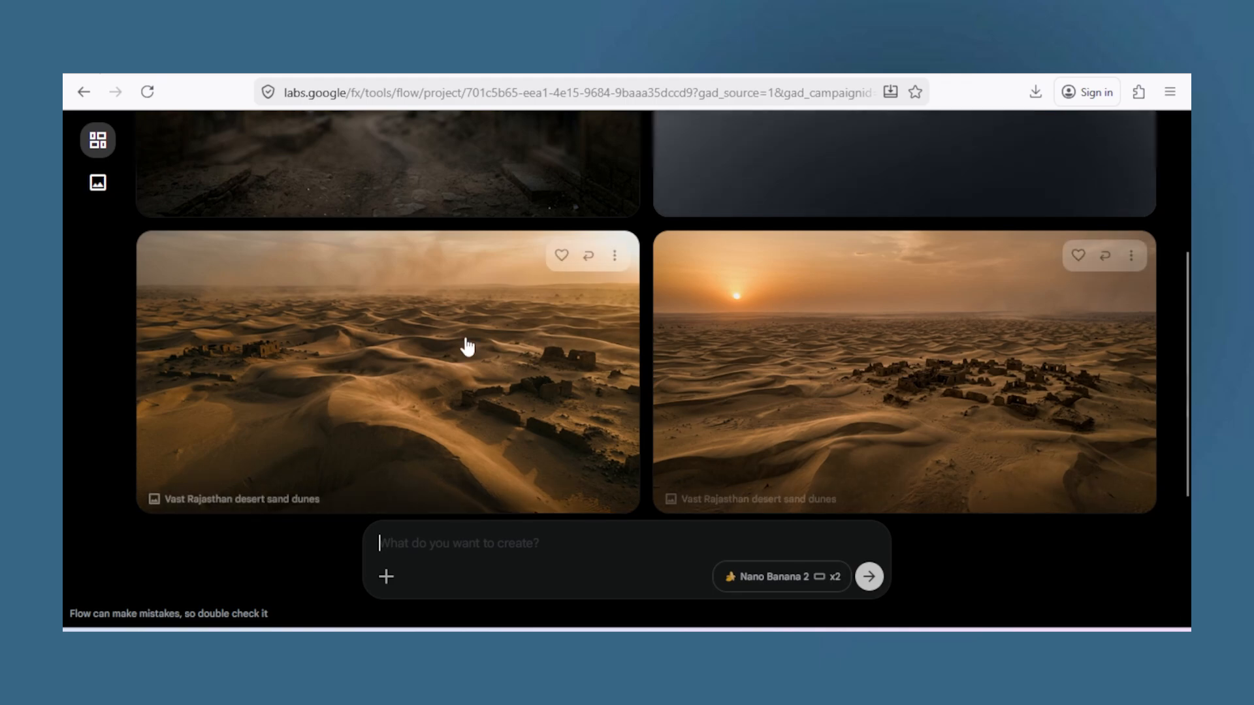
- Compare the two Rajasthan desert sand dunes images and download the one without the visible sun as 2K upscaled
mouse_move(868, 398)
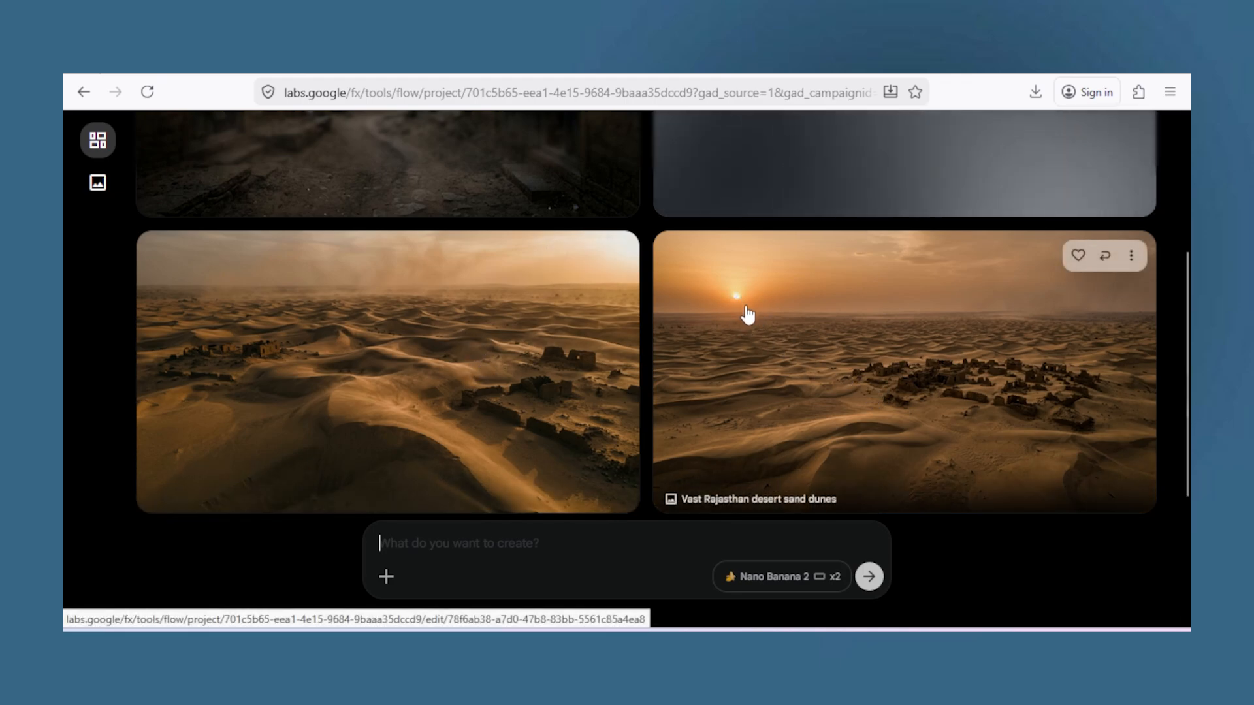
mouse_move(412, 386)
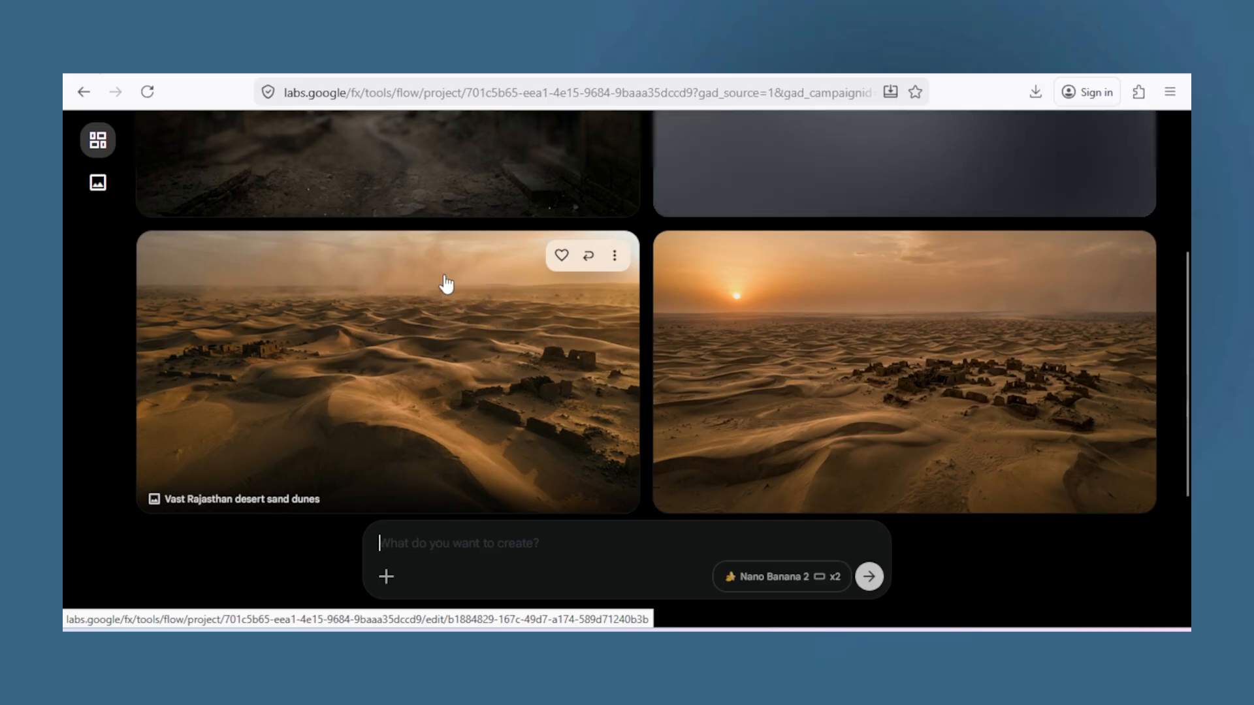
left_click(614, 256)
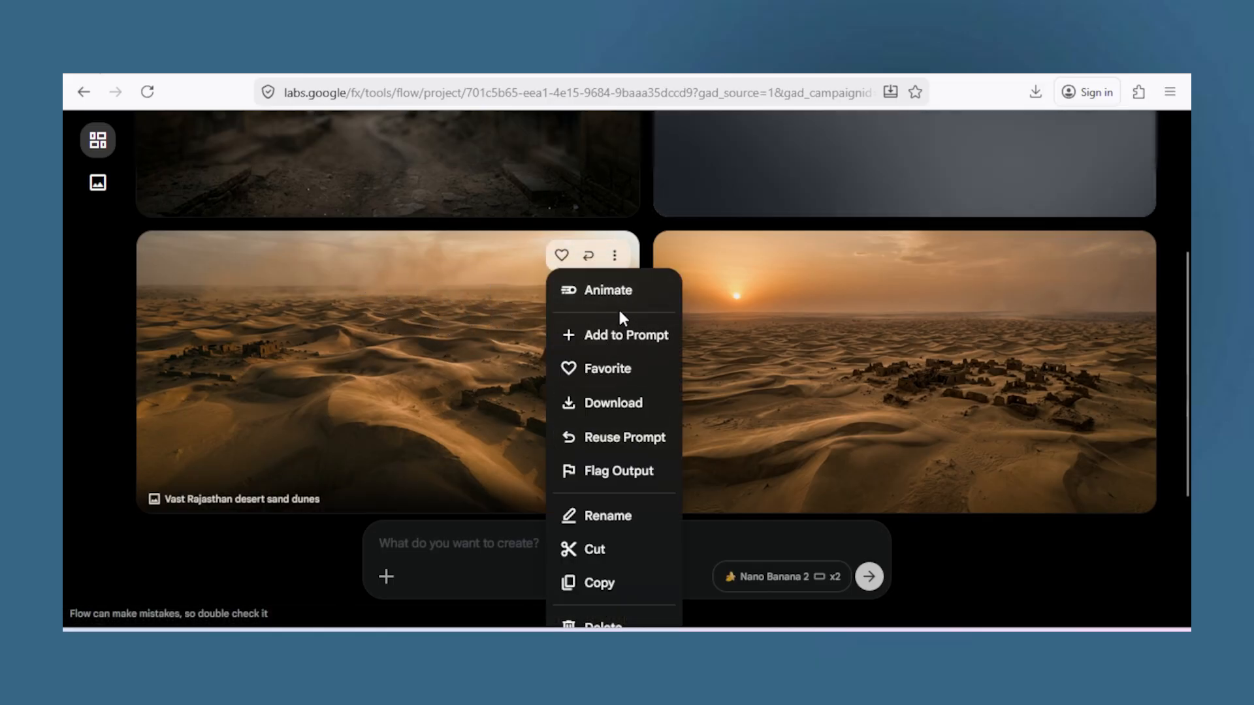
left_click(614, 255)
left_click(614, 255)
mouse_move(614, 401)
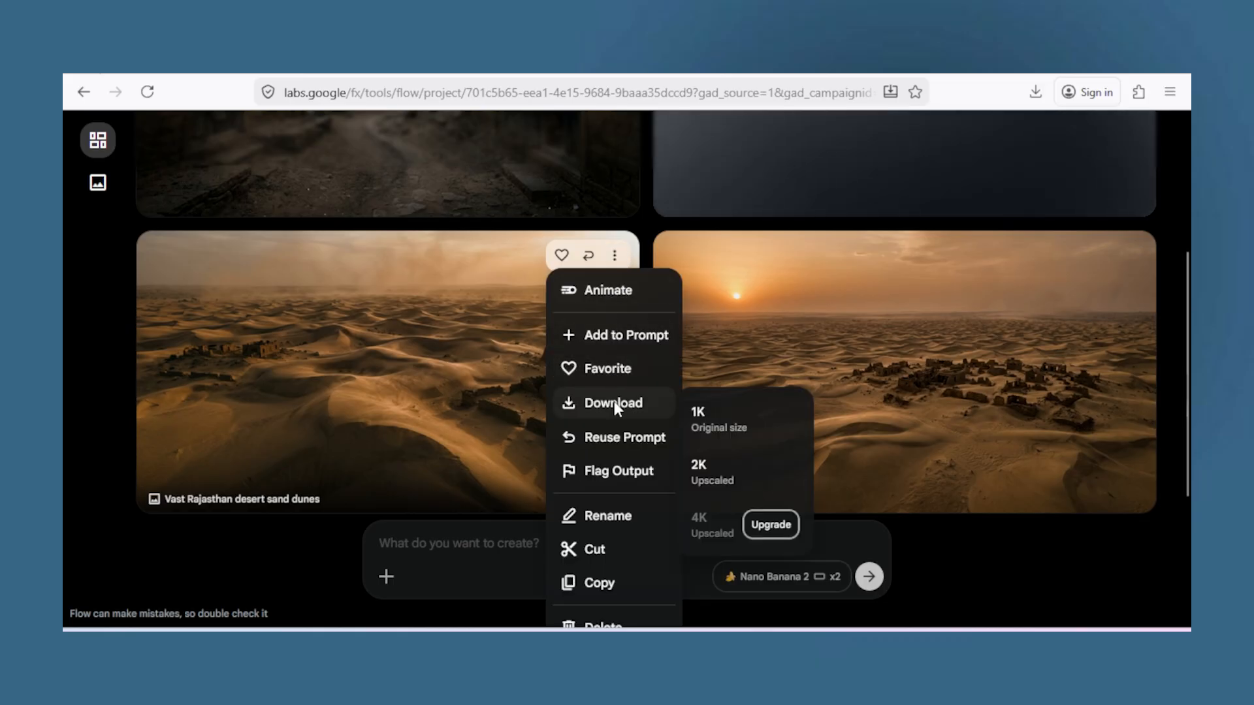
left_click(741, 476)
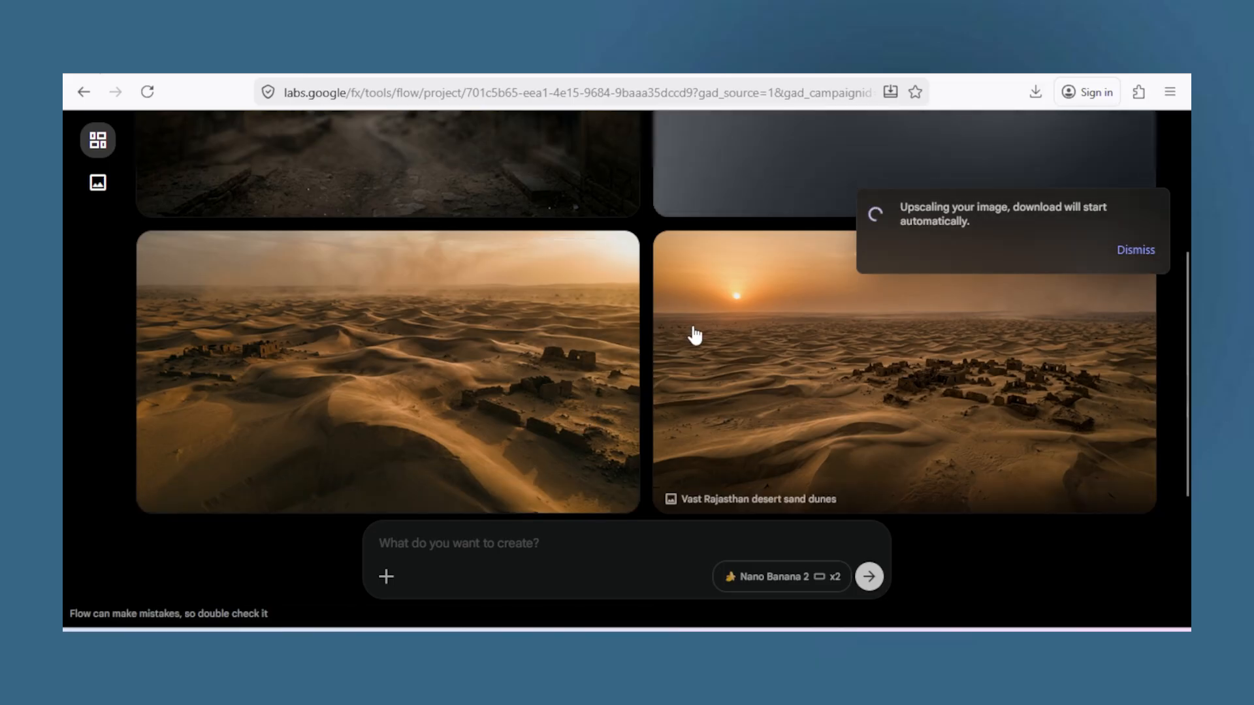
- Download the finished "Abandoned desert village at night" image, the one with the moonlit street, as 2K upscaled
scroll(831, 327, "up", 3)
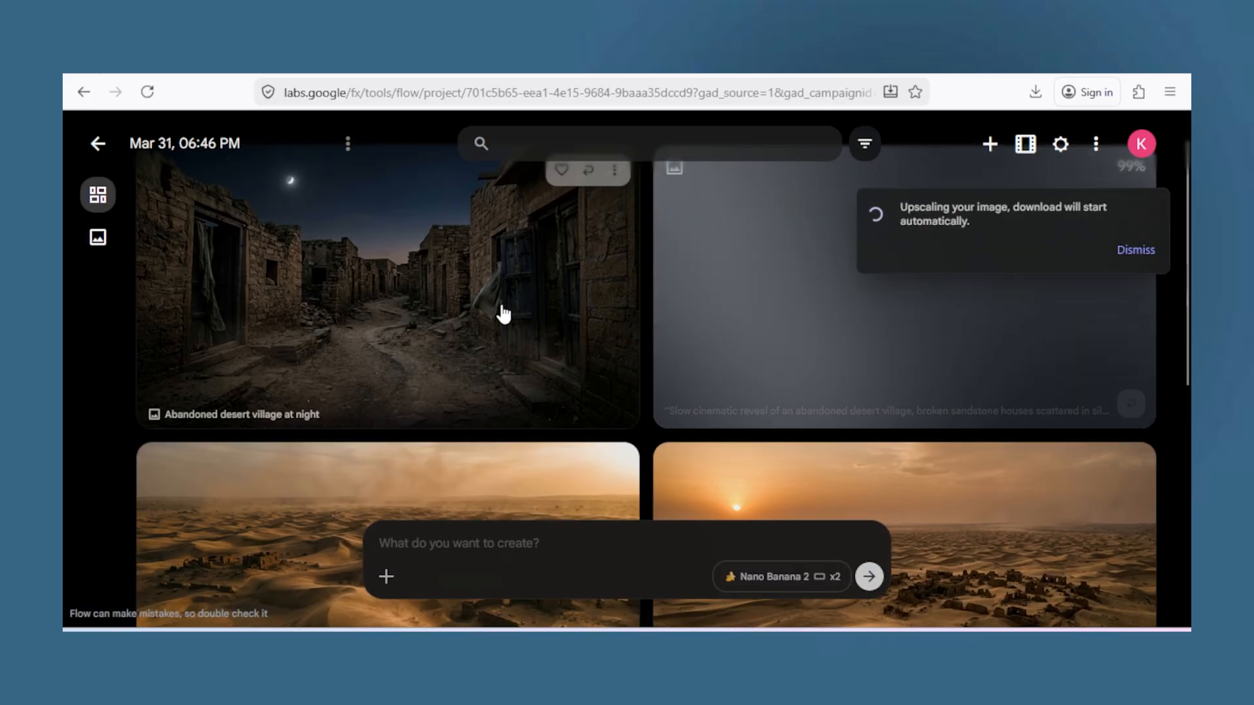
scroll(503, 314, "up", 1)
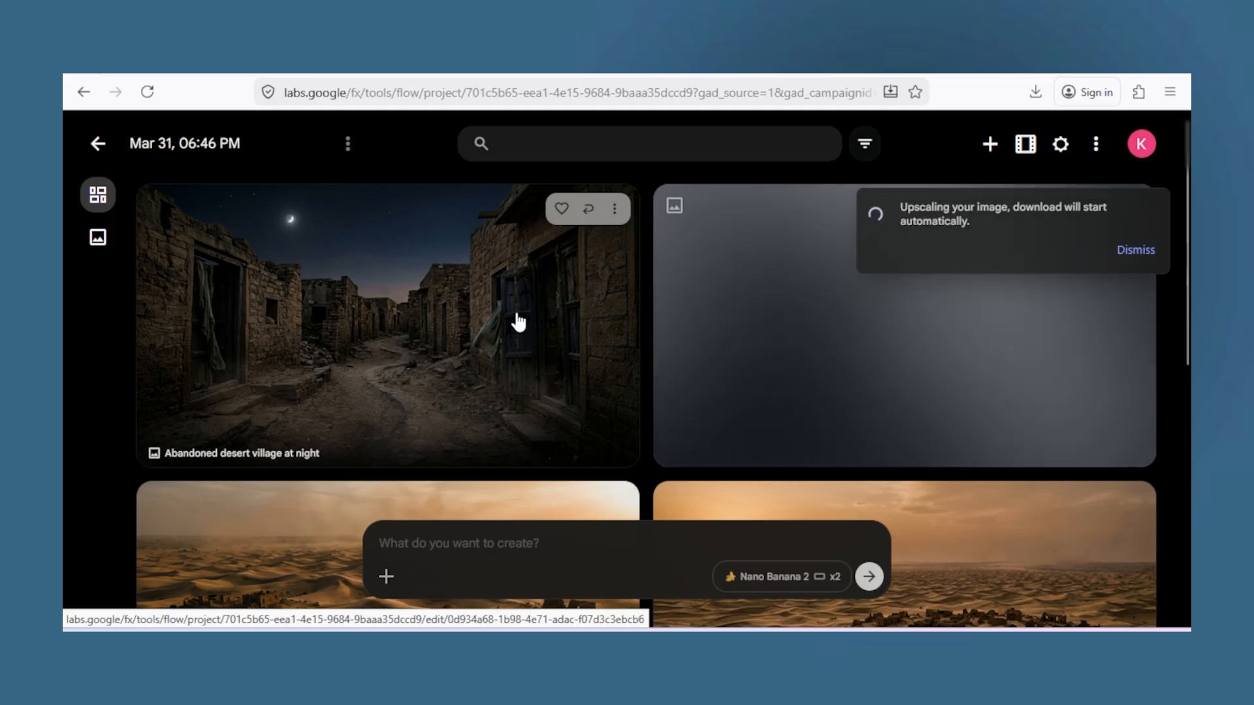
left_click(614, 209)
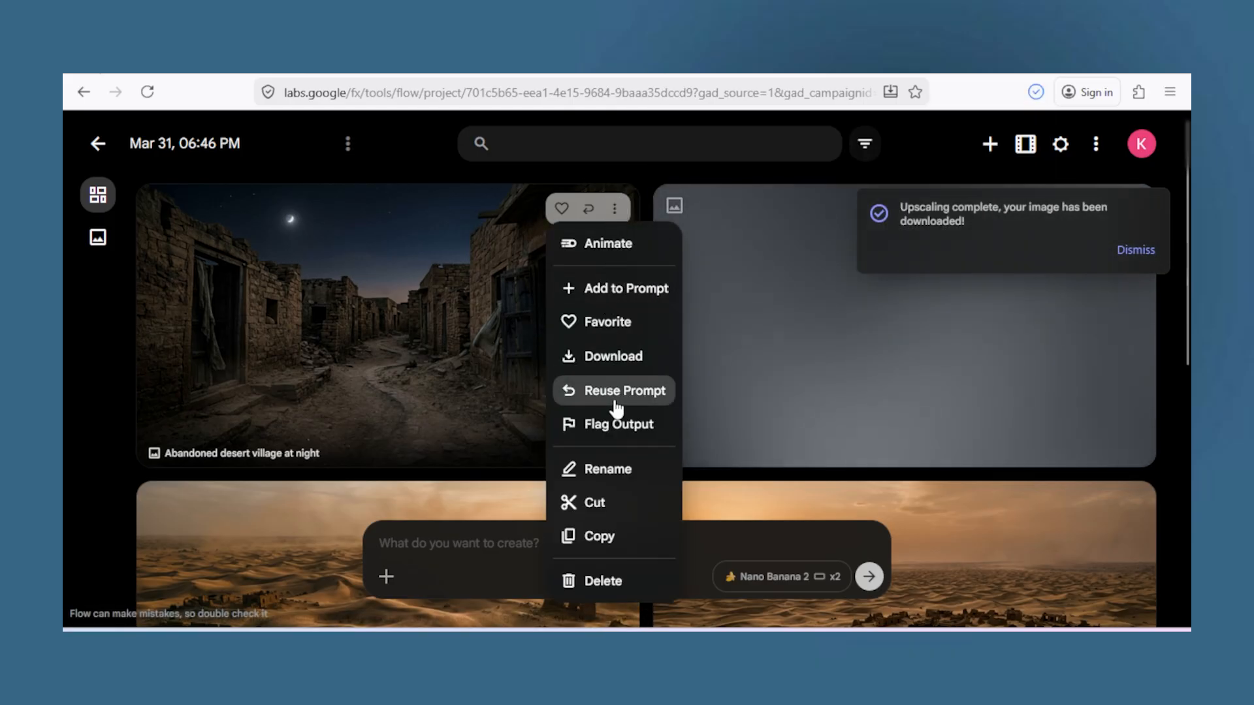
mouse_move(609, 359)
left_click(699, 418)
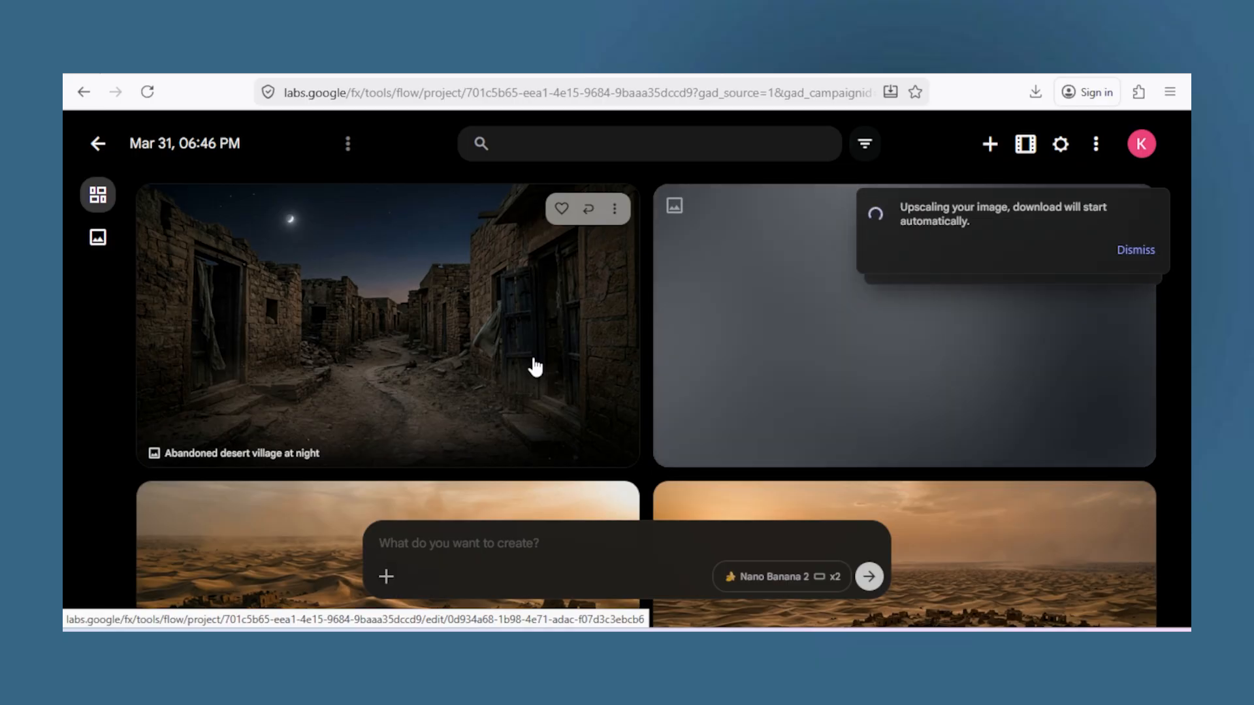
- In the Downloads folder, rename the wide aerial shot PNG to 1 and the slow cinematic reveal PNG to 2
left_click(1025, 137)
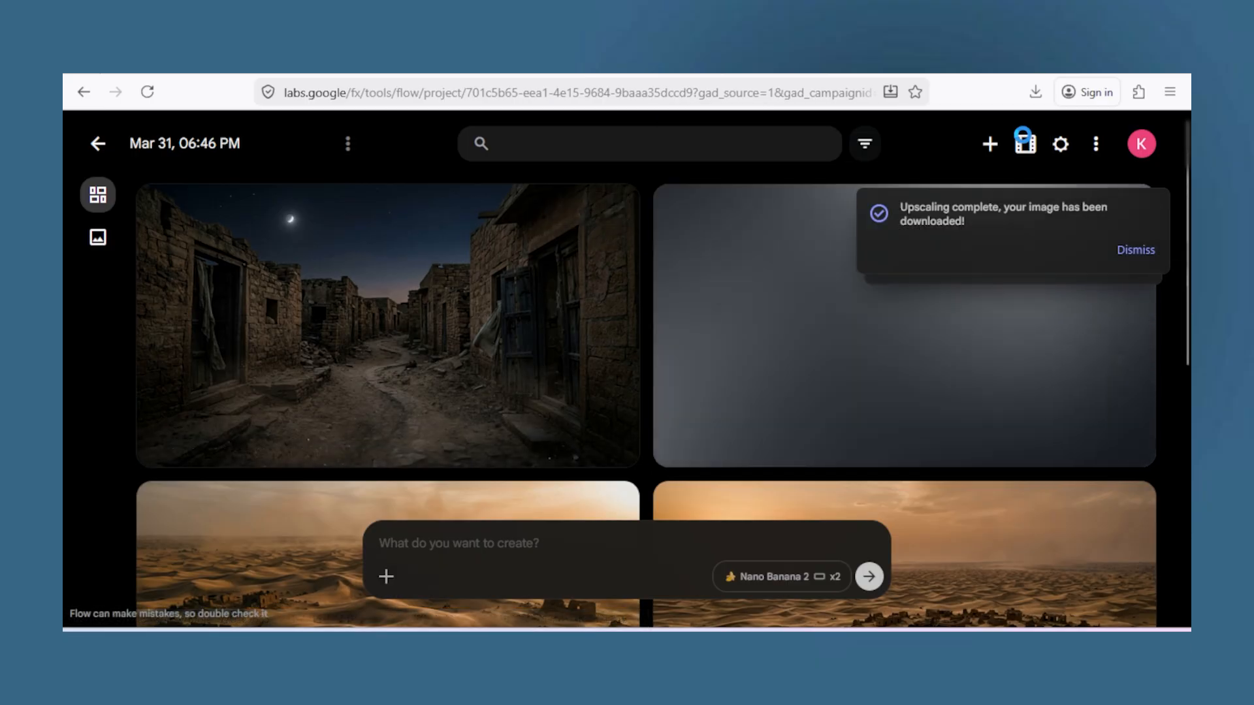
left_click(407, 244)
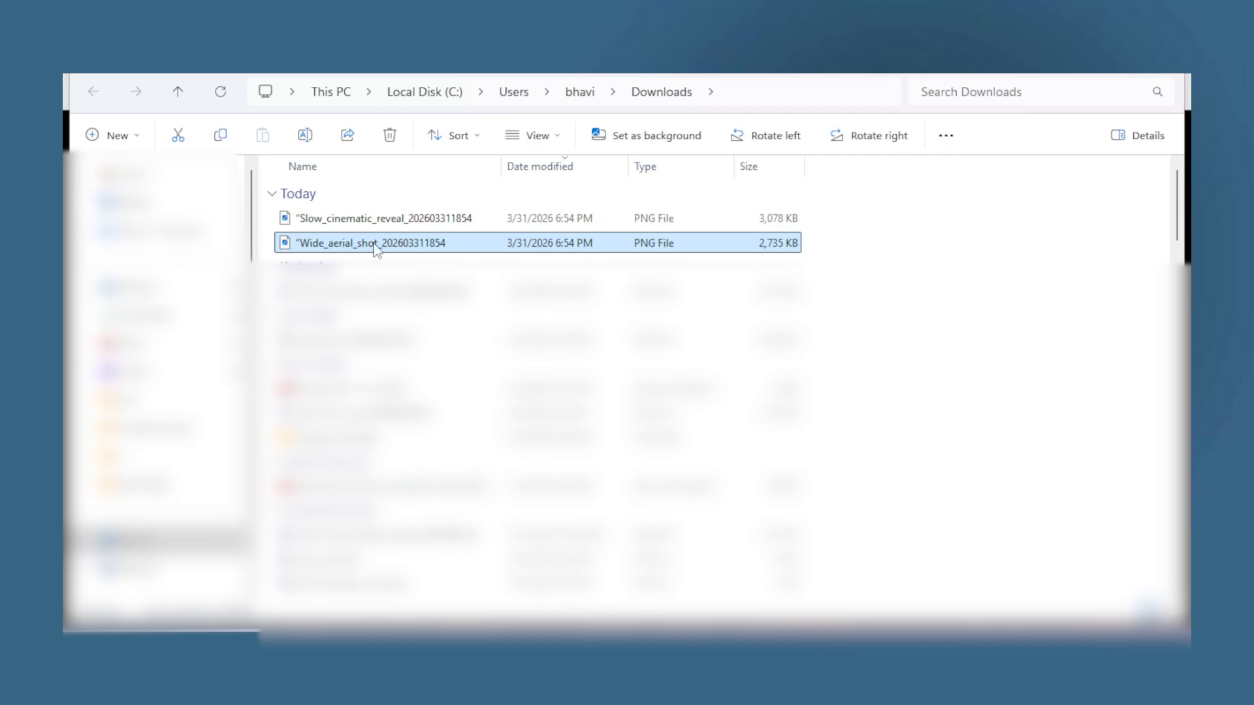
left_click(370, 243)
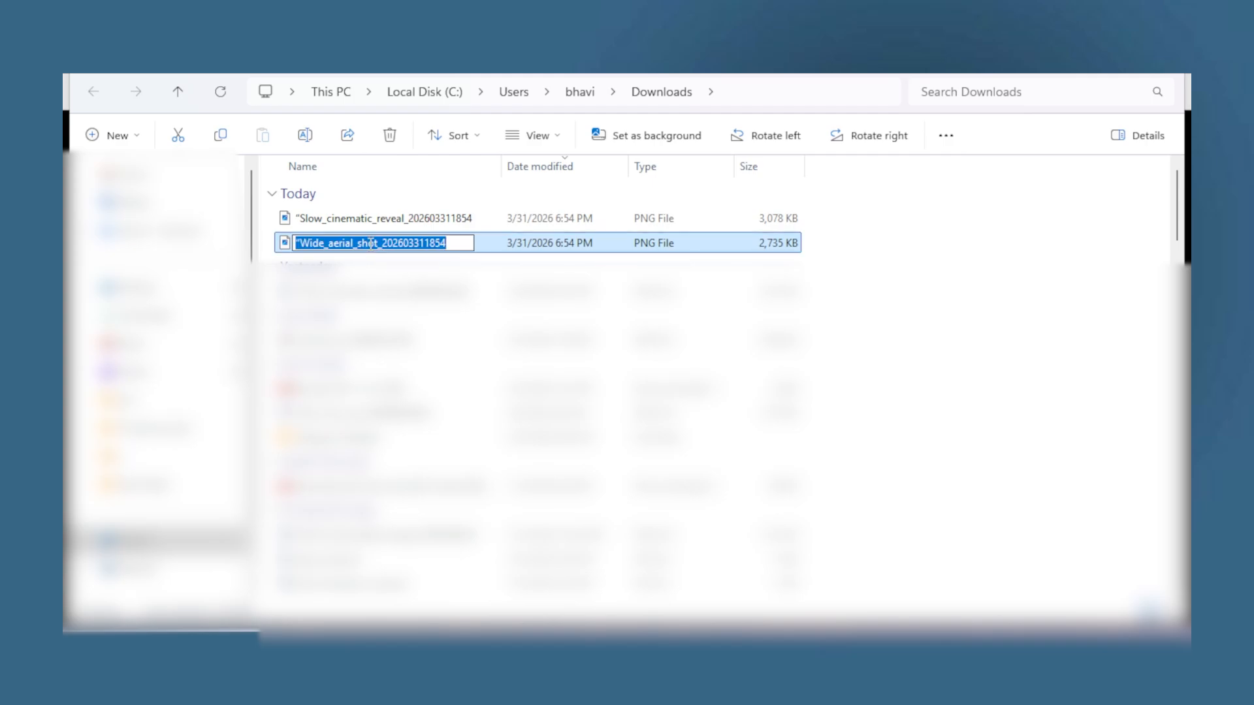
type("1")
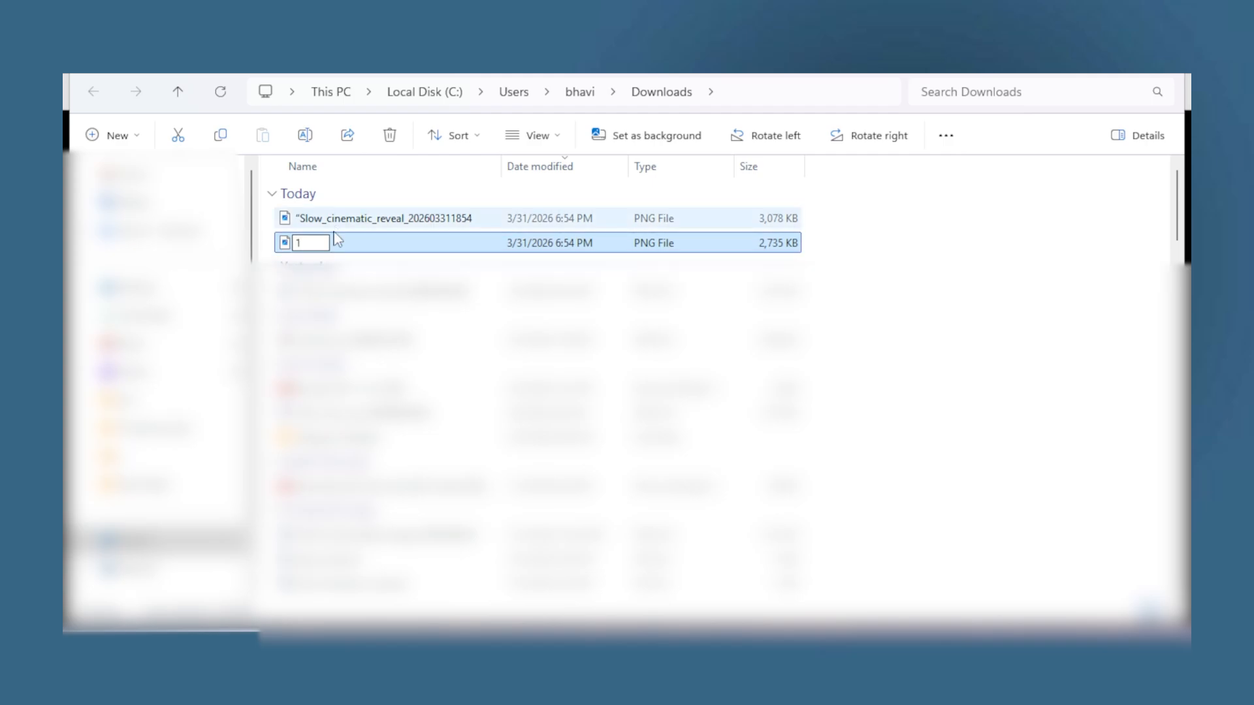
left_click(366, 223)
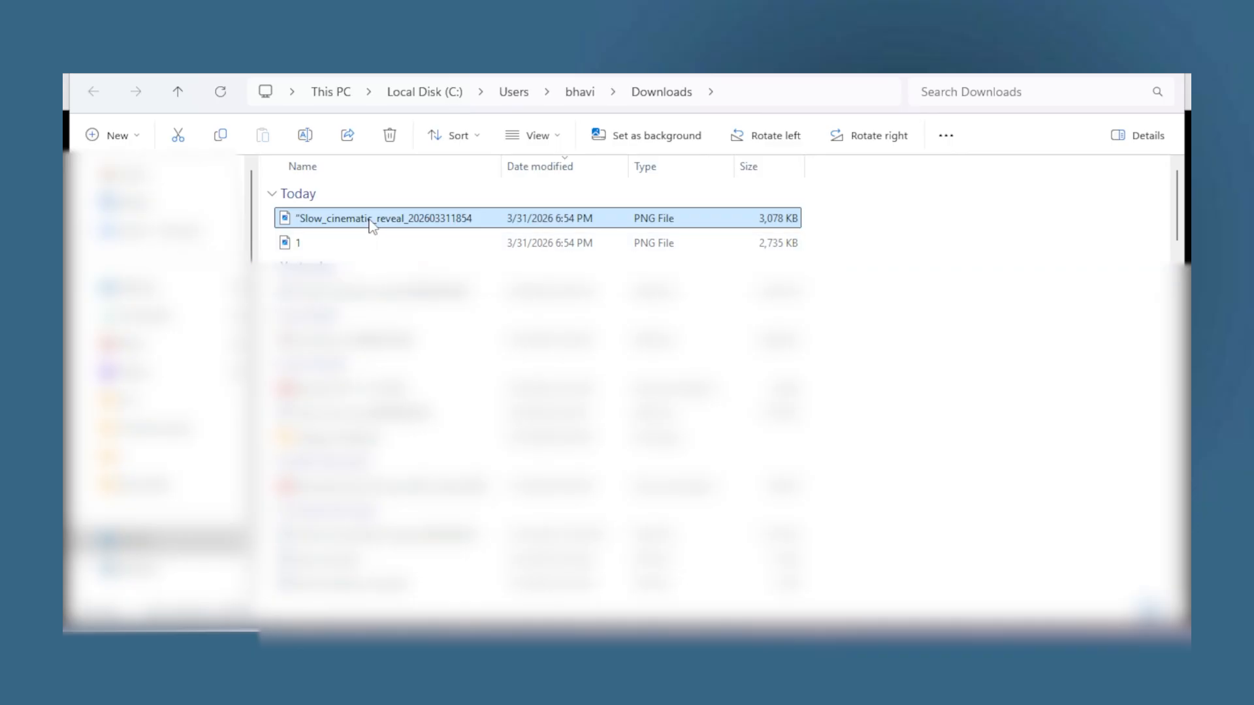
key("F2")
type("2")
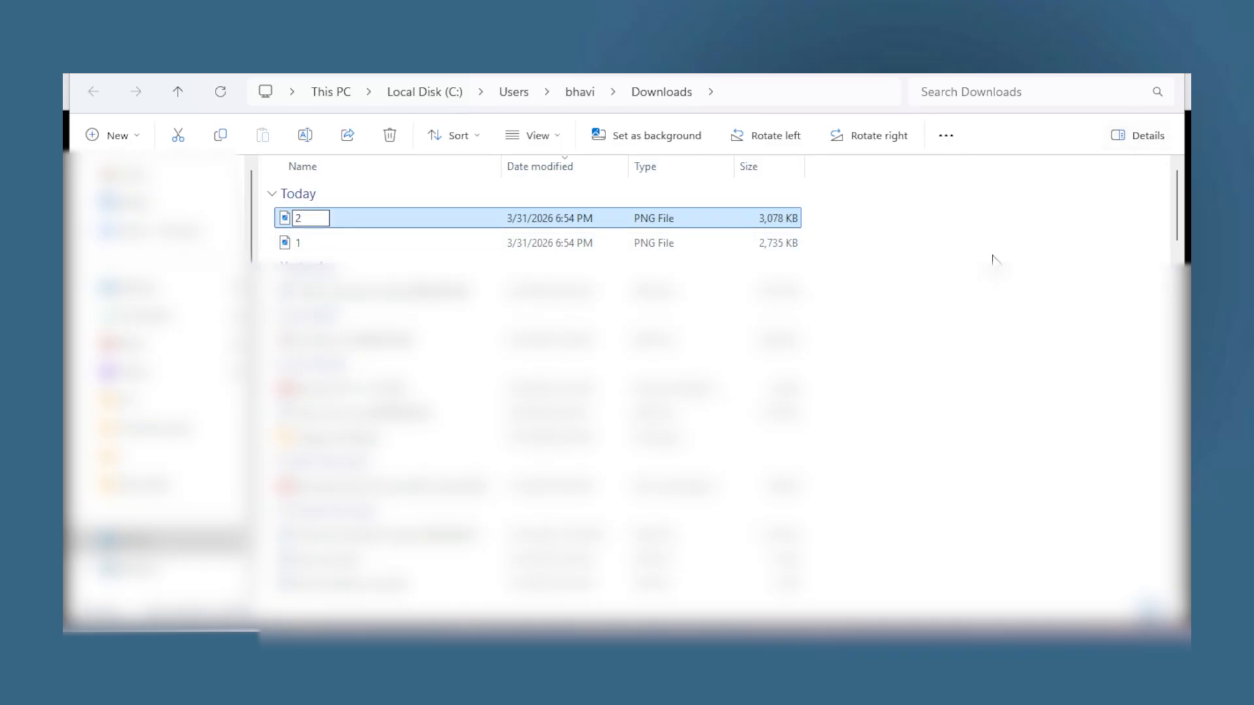
left_click(359, 248)
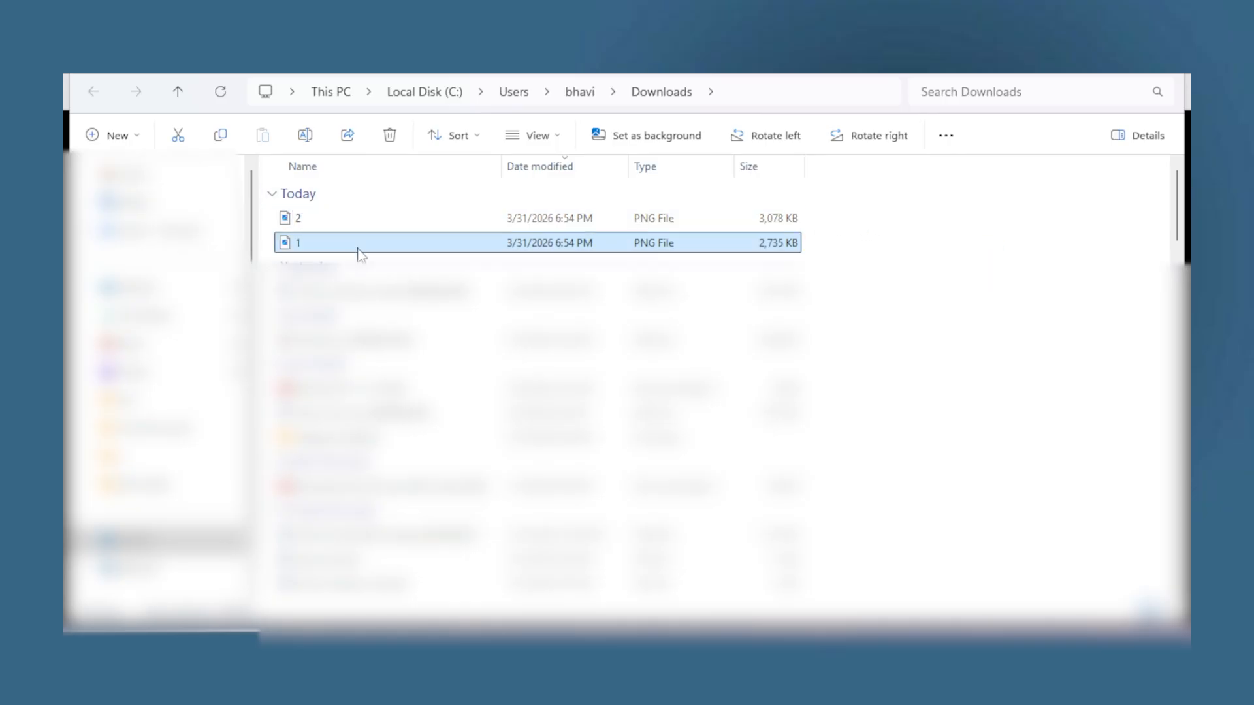
left_click(364, 226)
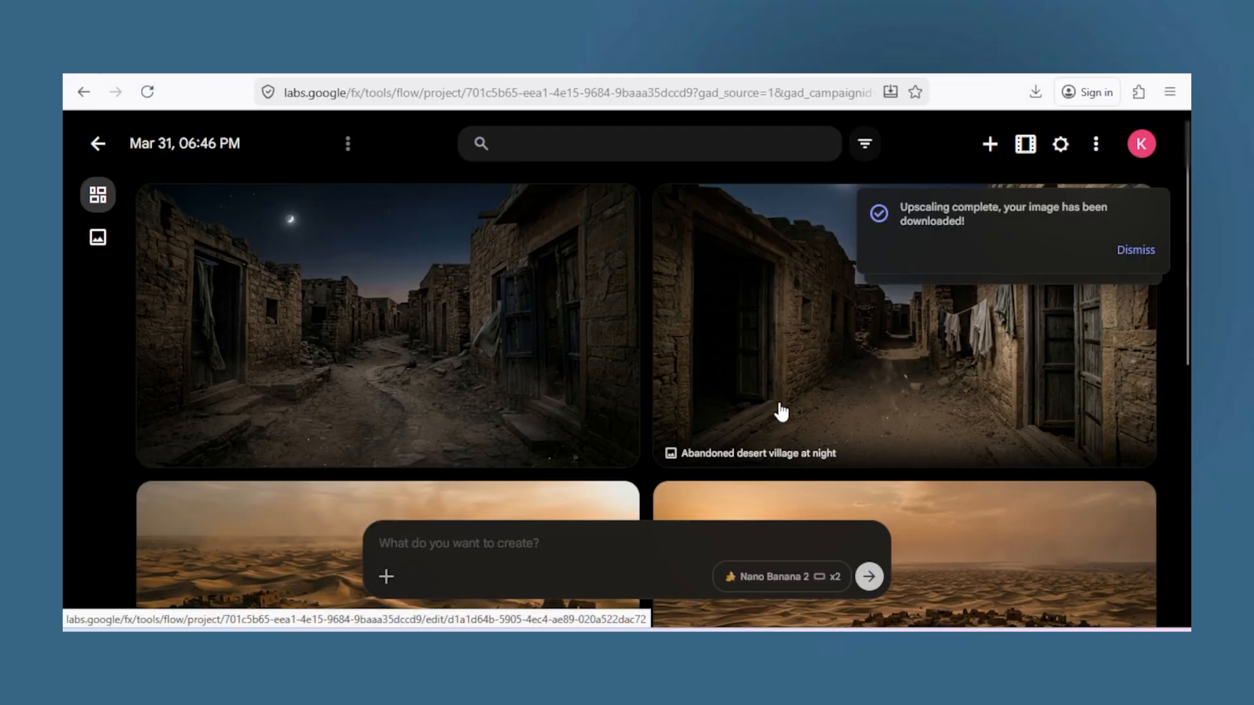
- Back in Flow, dismiss the download notices and add the sunless Rajasthan dunes image as a reference to the two-time-layers village transition prompt
left_click(1137, 246)
left_click(1132, 251)
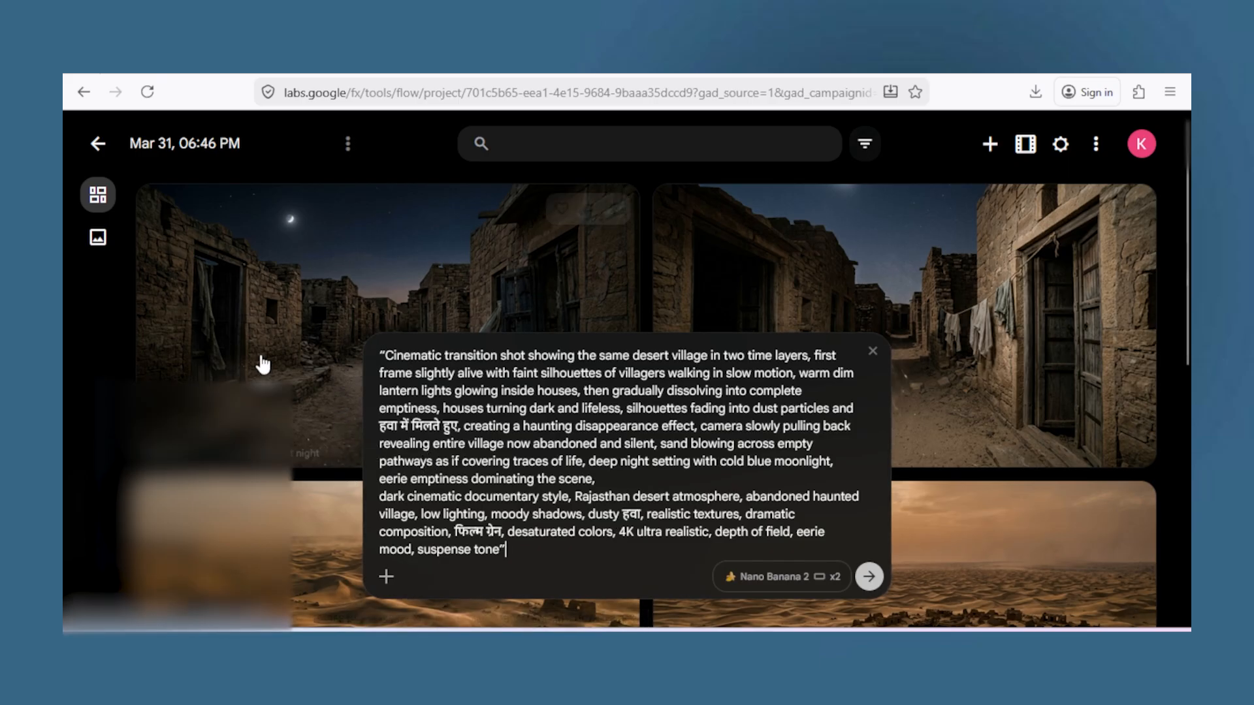
scroll(475, 289, "down", 3)
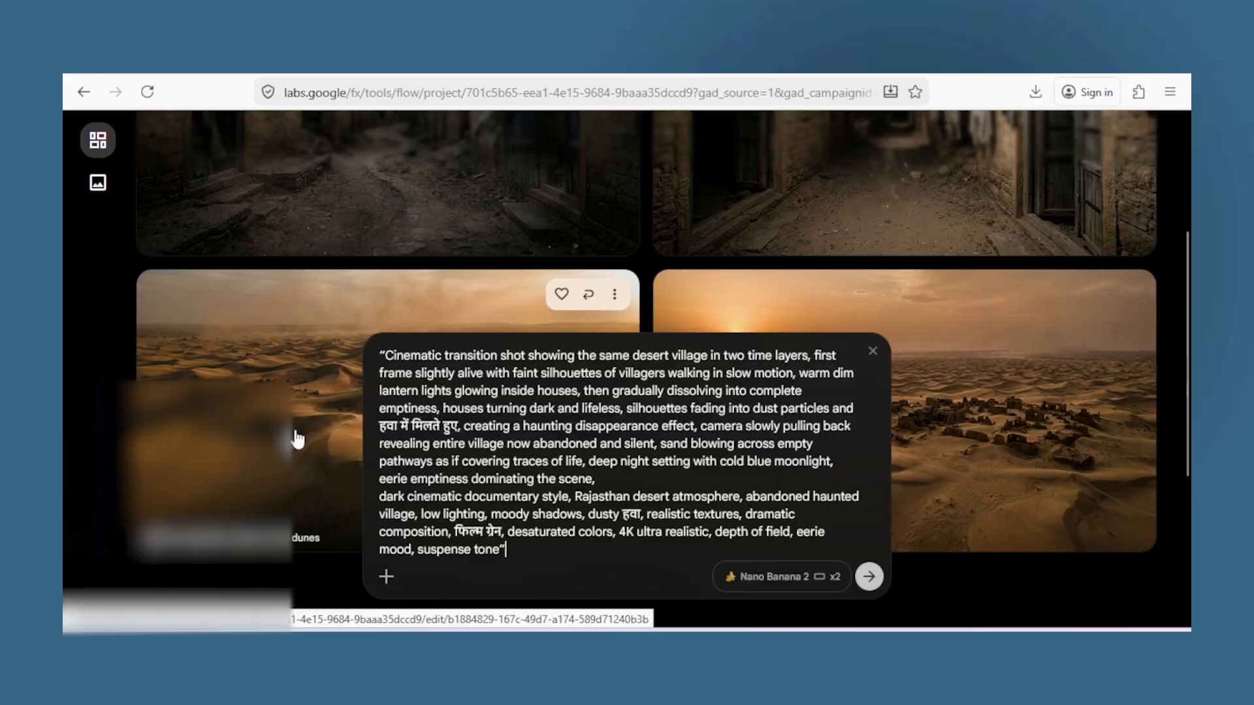
scroll(392, 327, "down", 3)
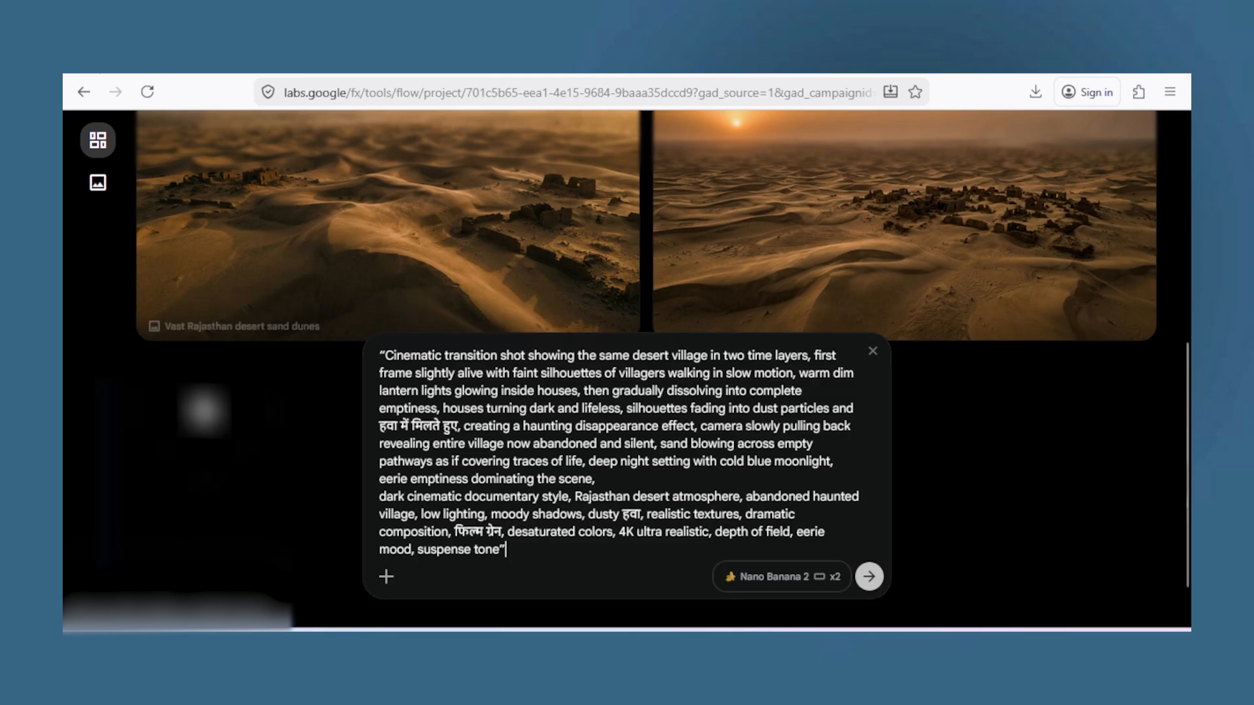
scroll(374, 325, "up", 3)
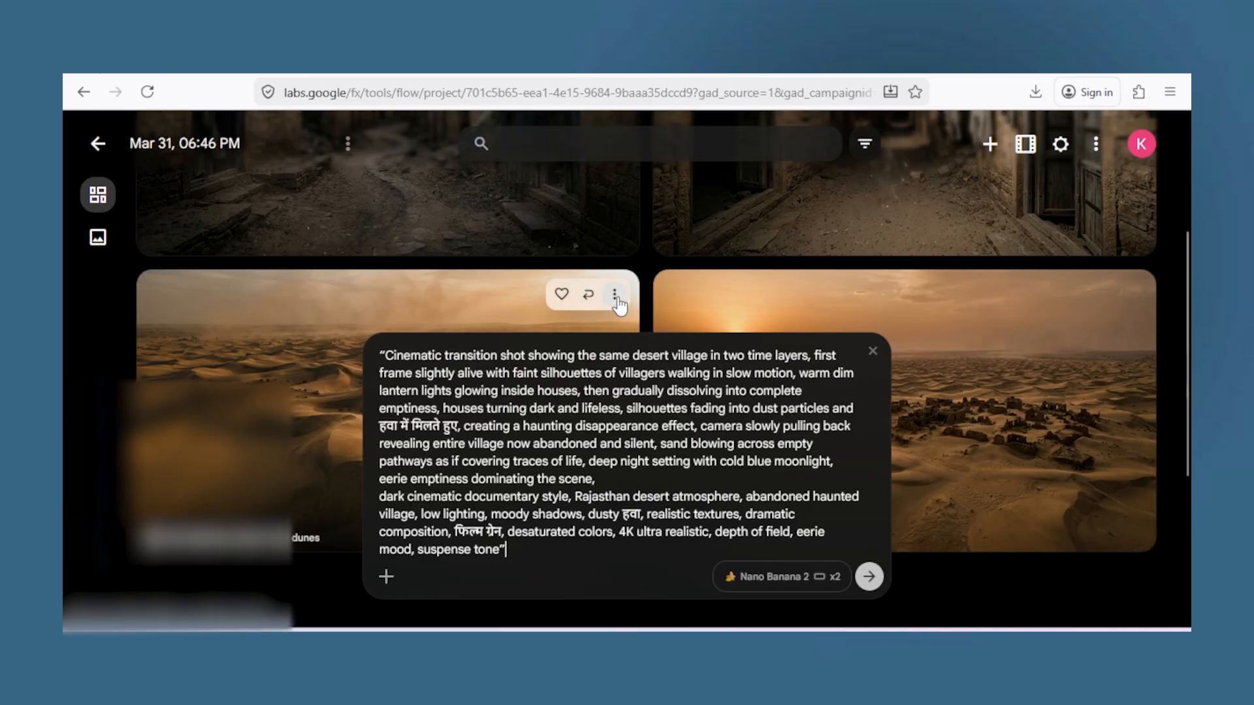
left_click(615, 297)
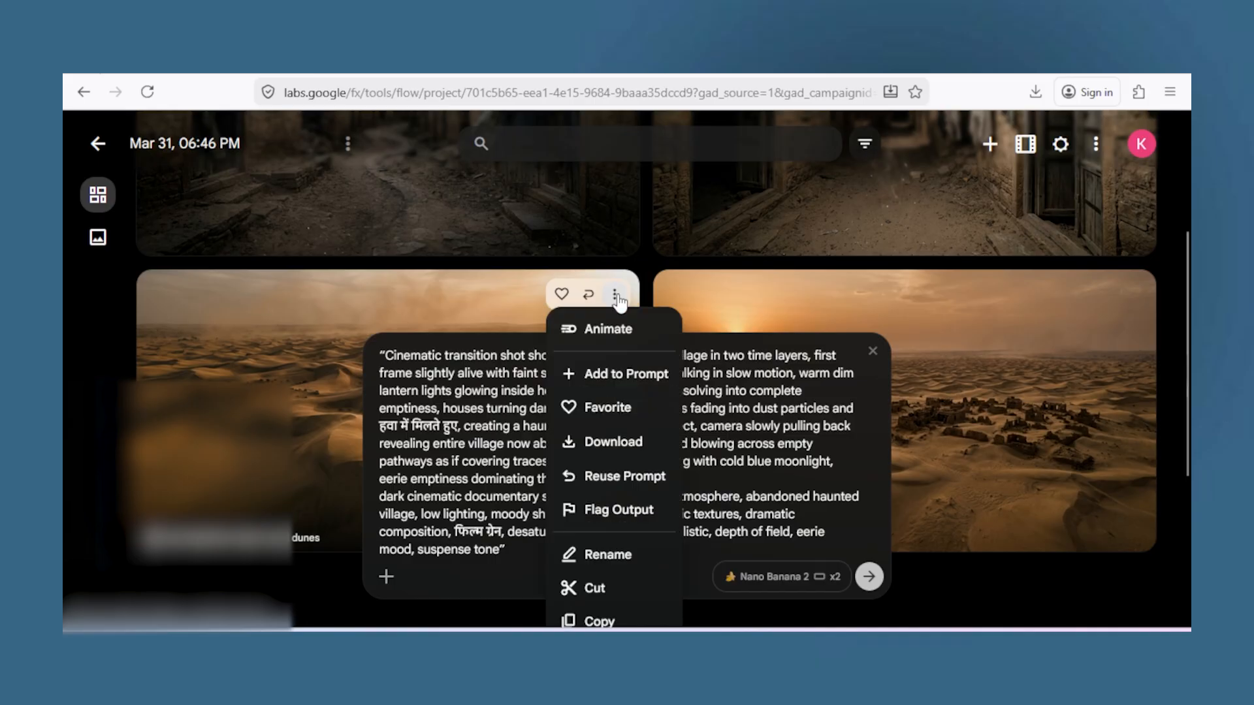
left_click(619, 379)
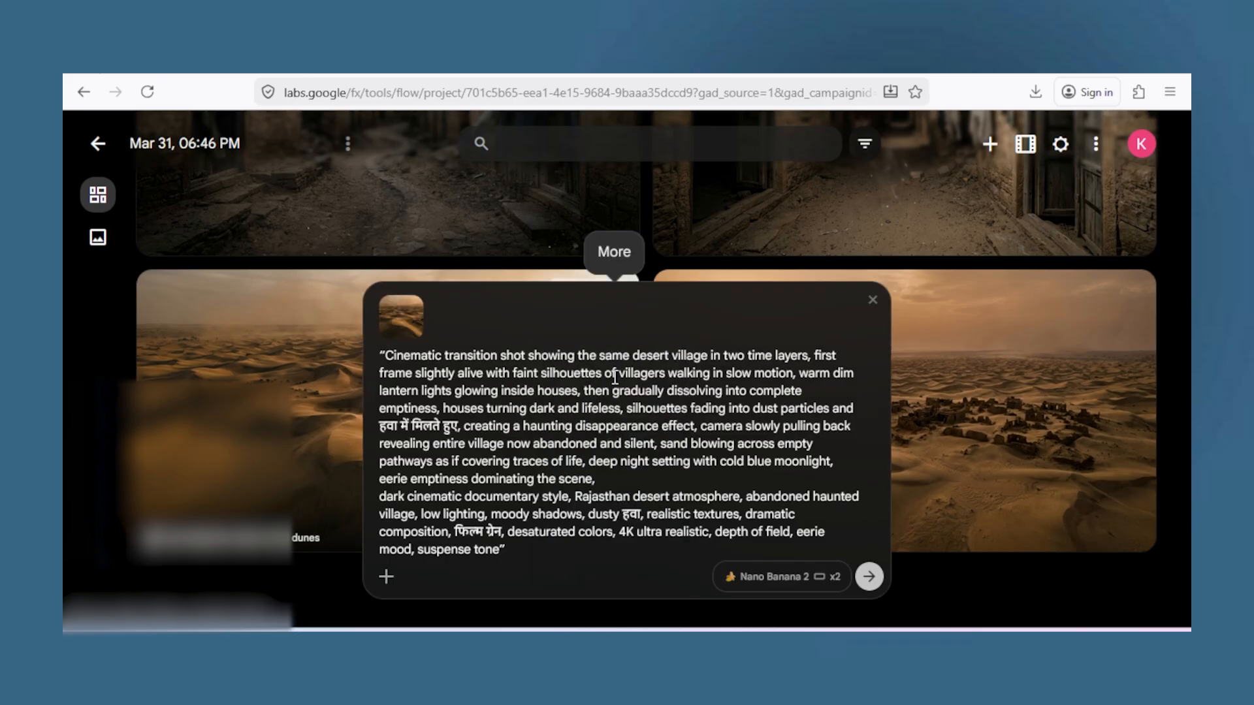
mouse_move(414, 318)
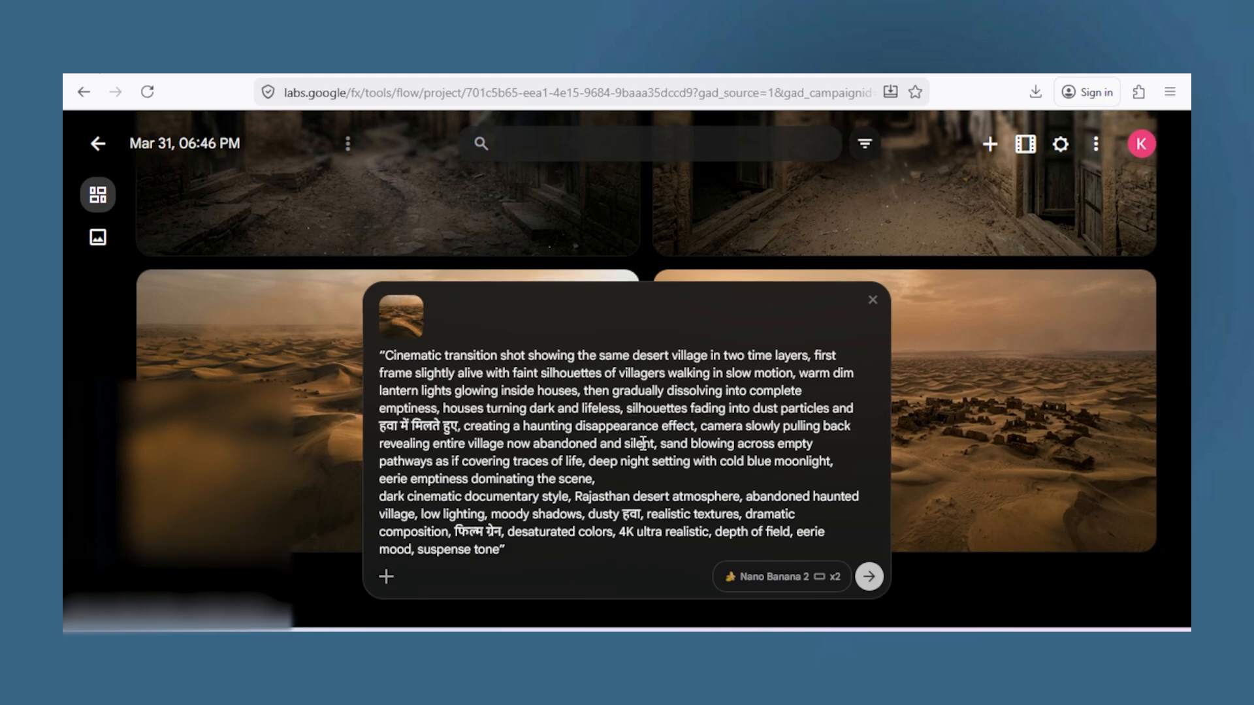
left_click(402, 318)
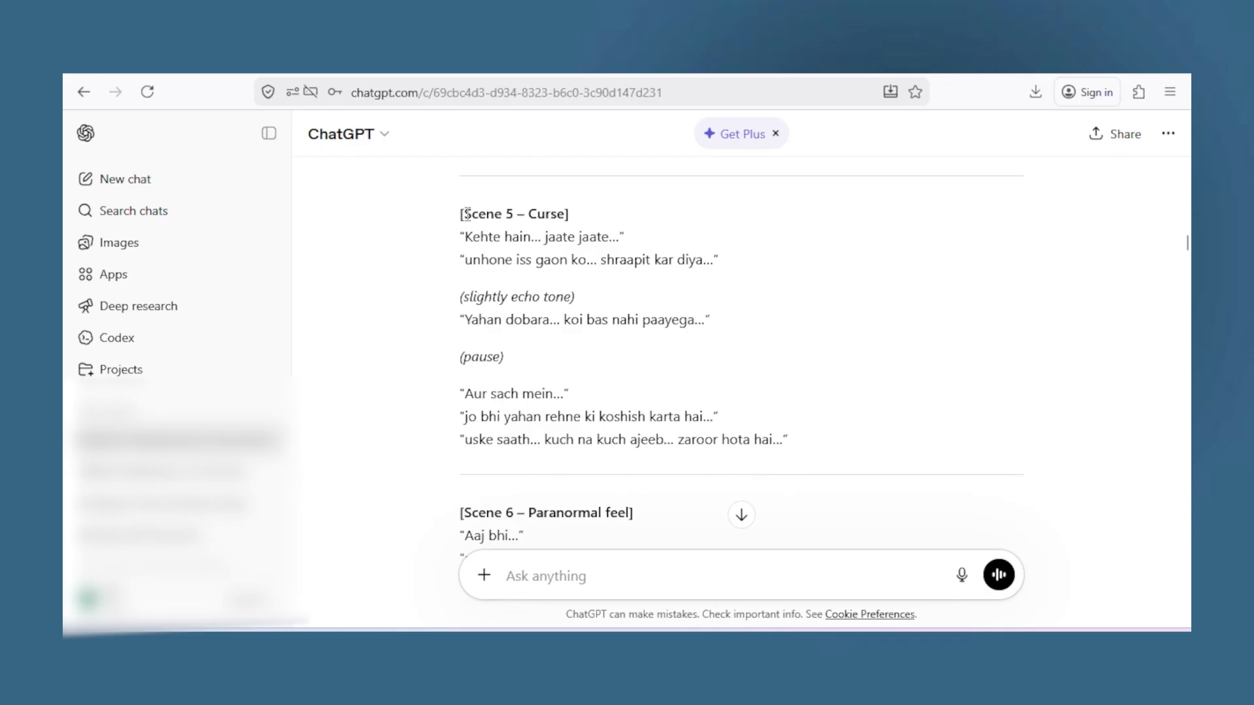
- Review the Scene 5 – Curse and Scene 6 – Paranormal feel script lines in ChatGPT and the numbered images in the Rajsthan folder
left_click_drag(484, 232, 788, 447)
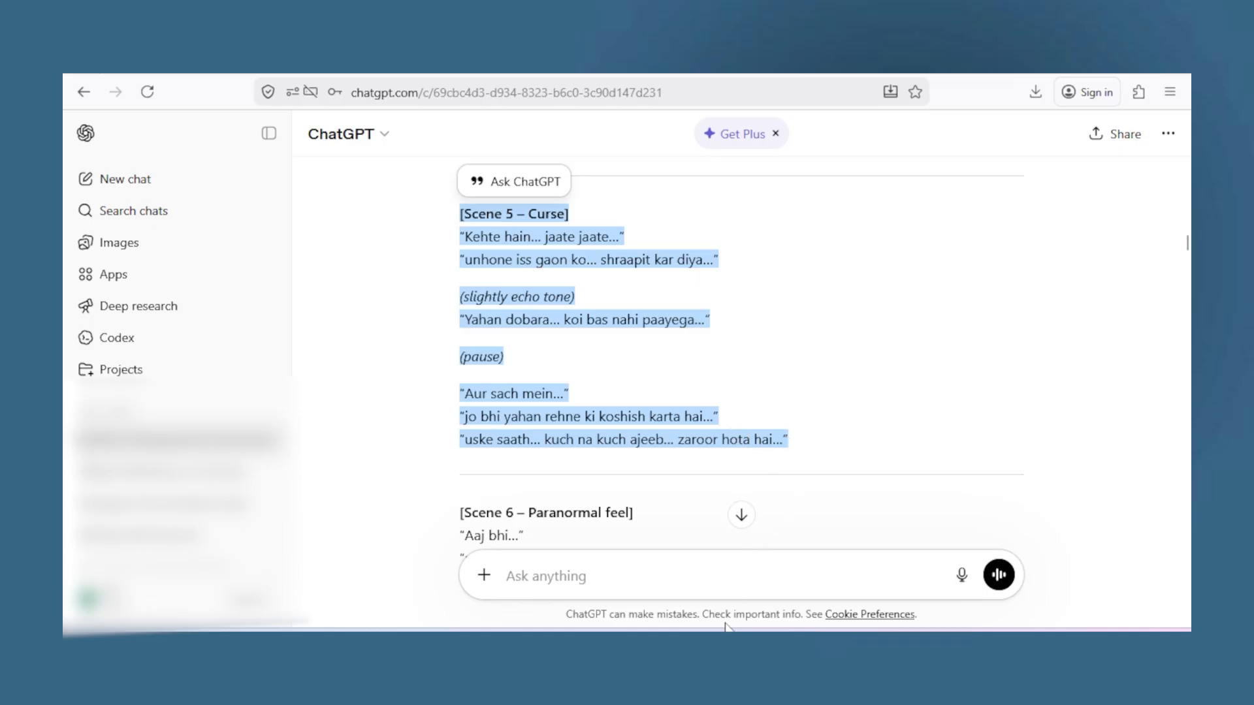
key("alt+Tab")
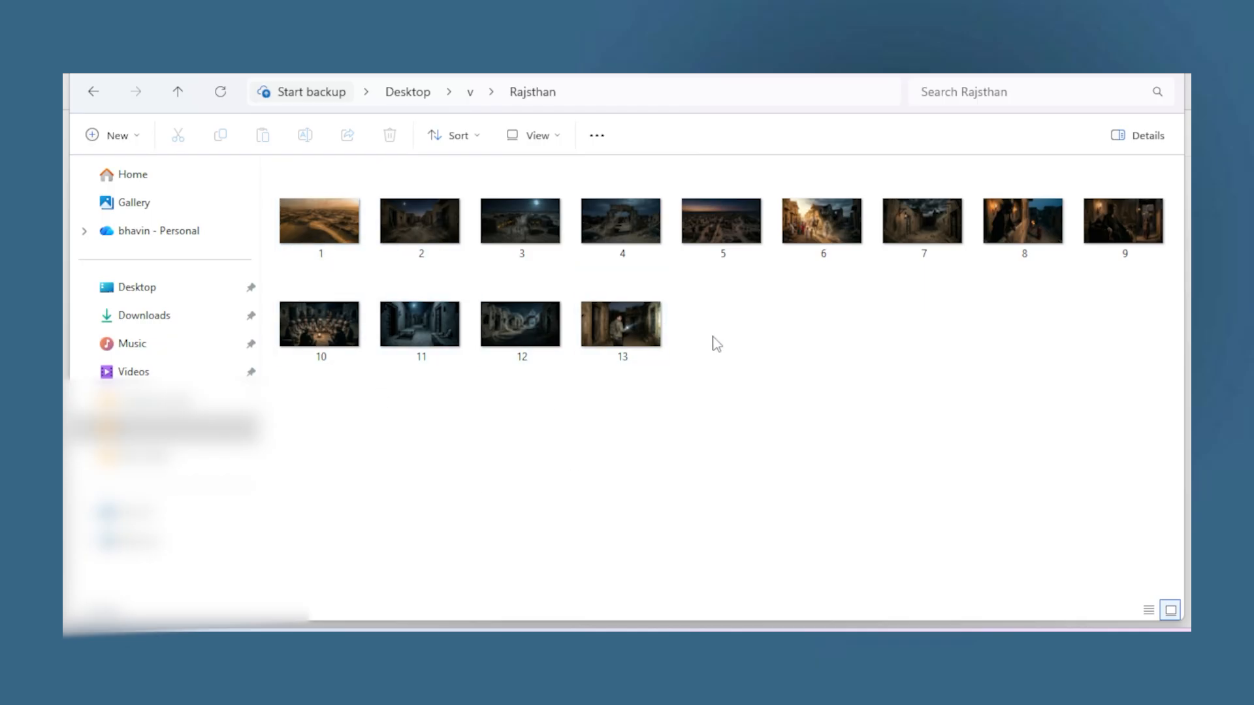
key("alt+Tab")
scroll(491, 327, "down", 3)
left_click_drag(457, 294, 551, 411)
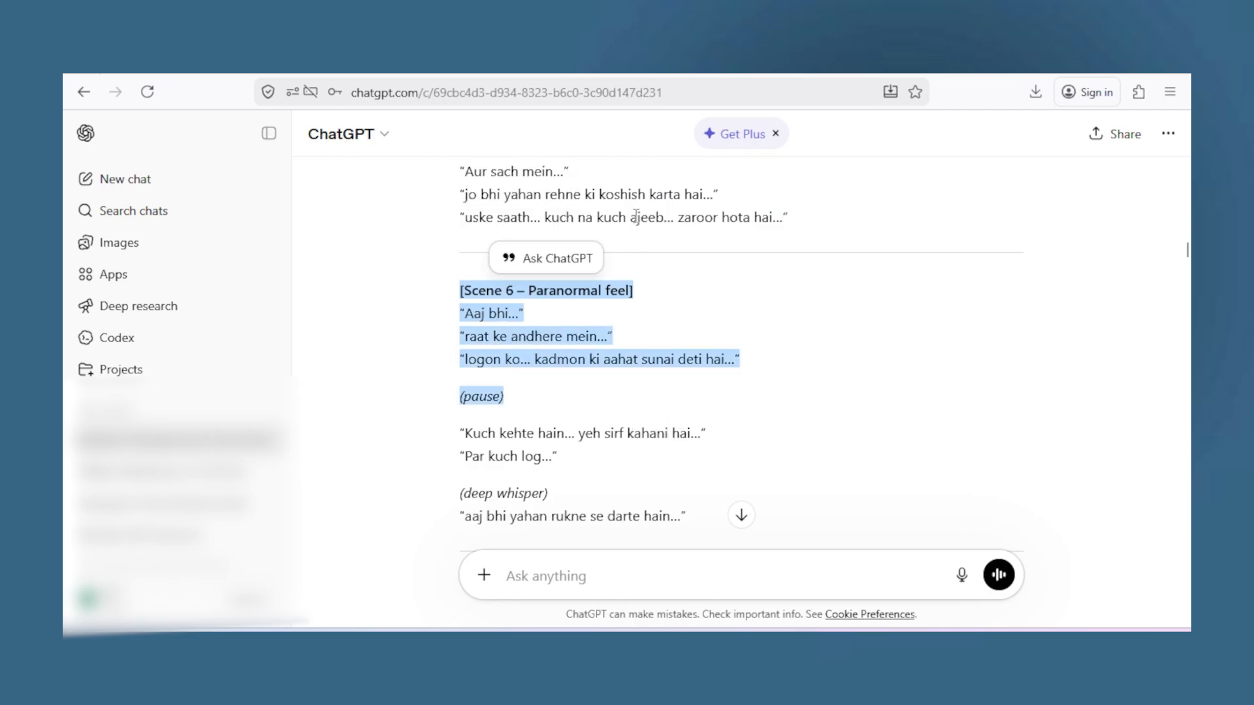
left_click(680, 456)
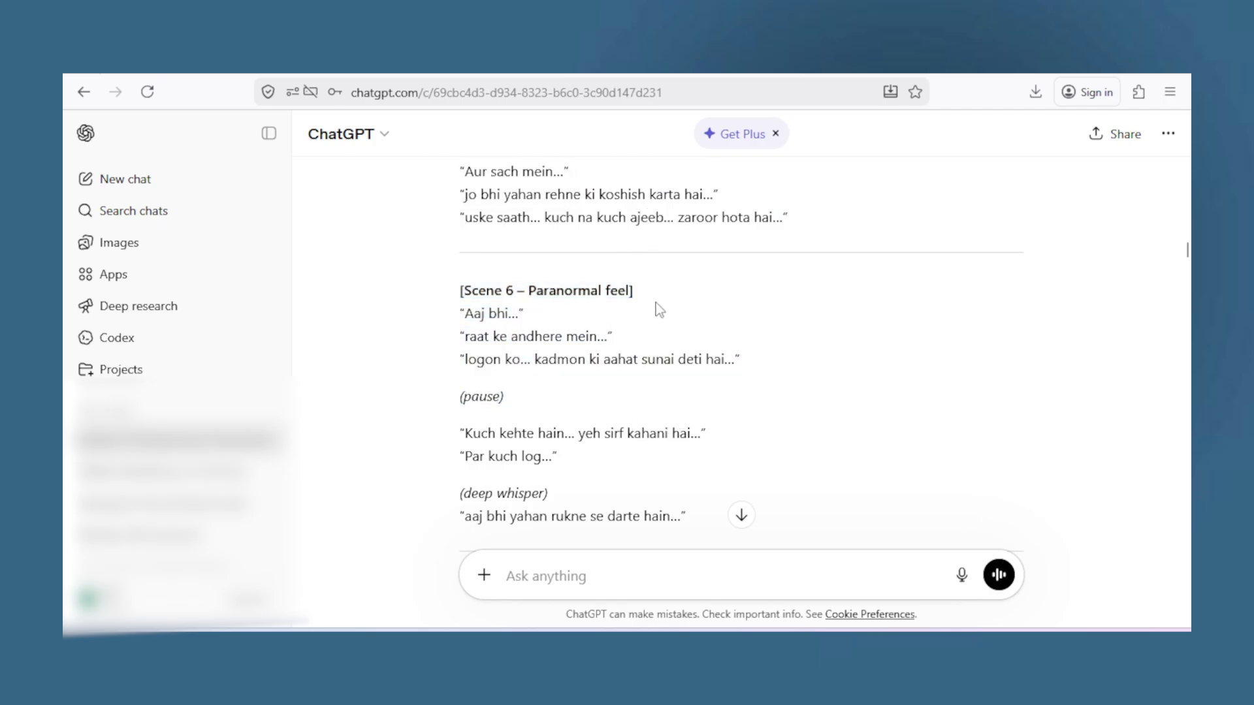
- Copy the Line 1 "Rajasthan ke registan mein..." visual prompt from the chat into a new ChatGPT message
left_click(742, 517)
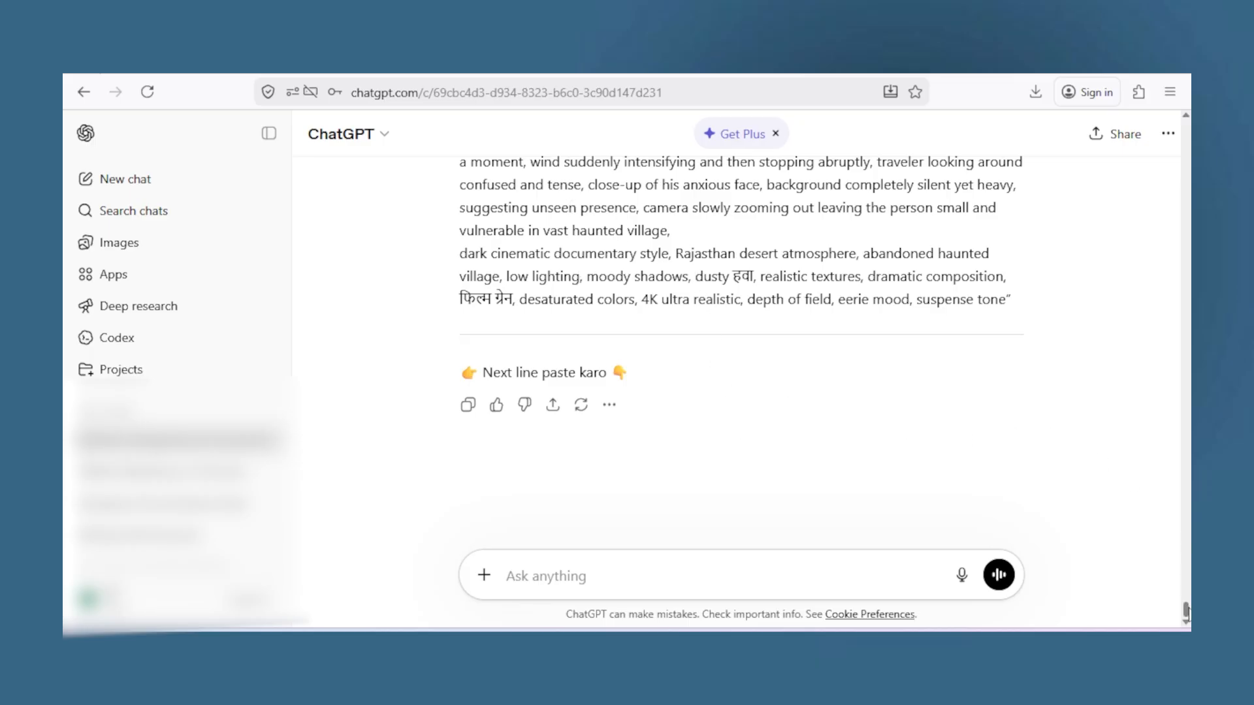
left_click_drag(1188, 607, 1188, 594)
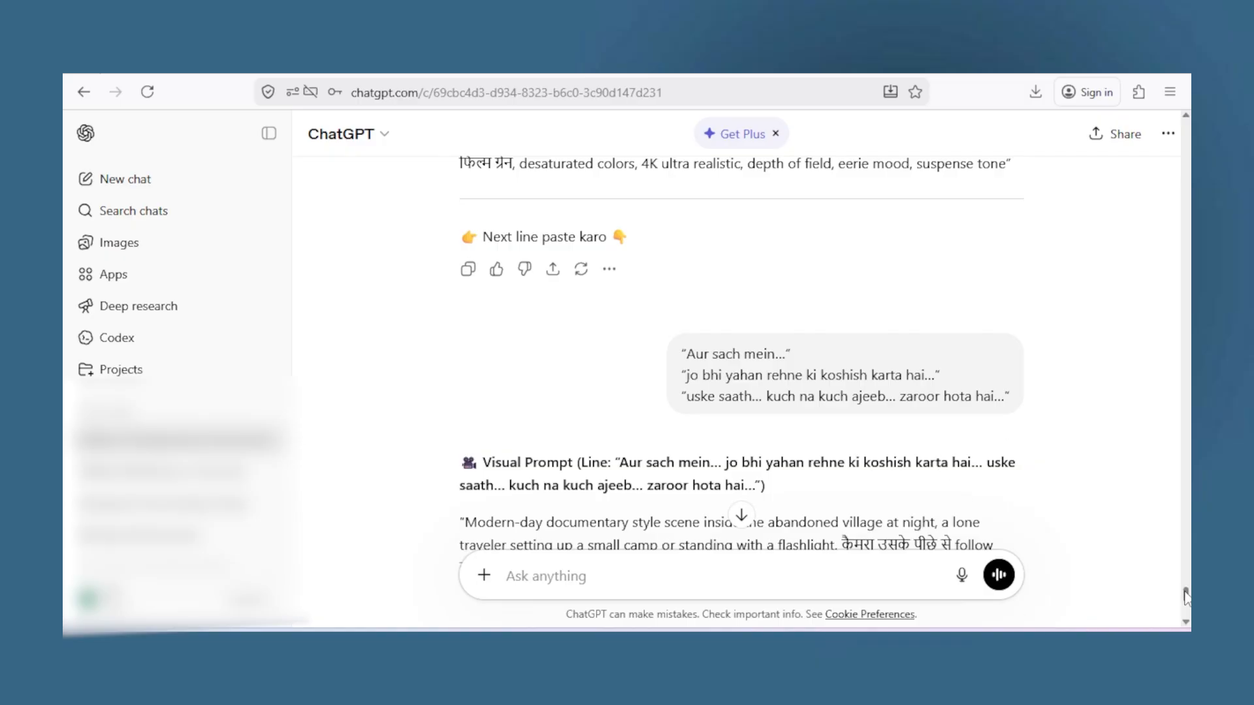
left_click_drag(1187, 596, 1187, 374)
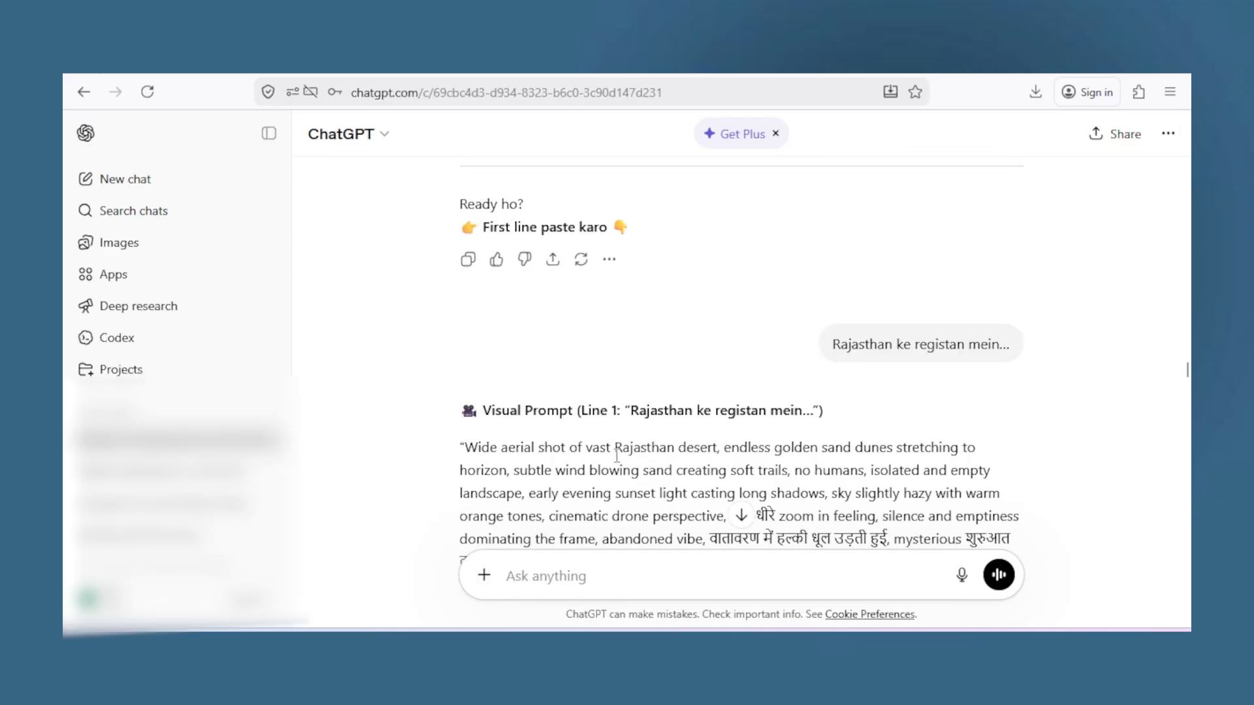
left_click_drag(835, 344, 958, 346)
left_click(838, 460)
scroll(1160, 362, "up", 5)
scroll(1186, 360, "down", 5)
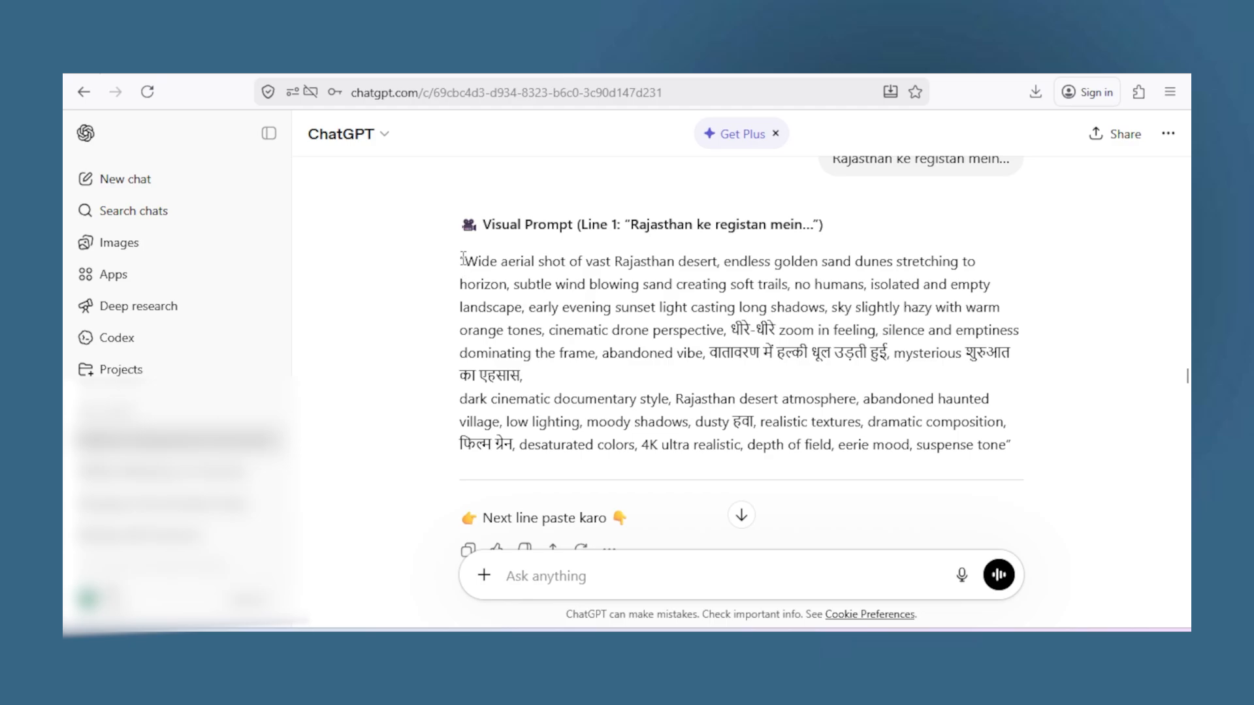
left_click_drag(462, 260, 981, 450)
key("ctrl+c")
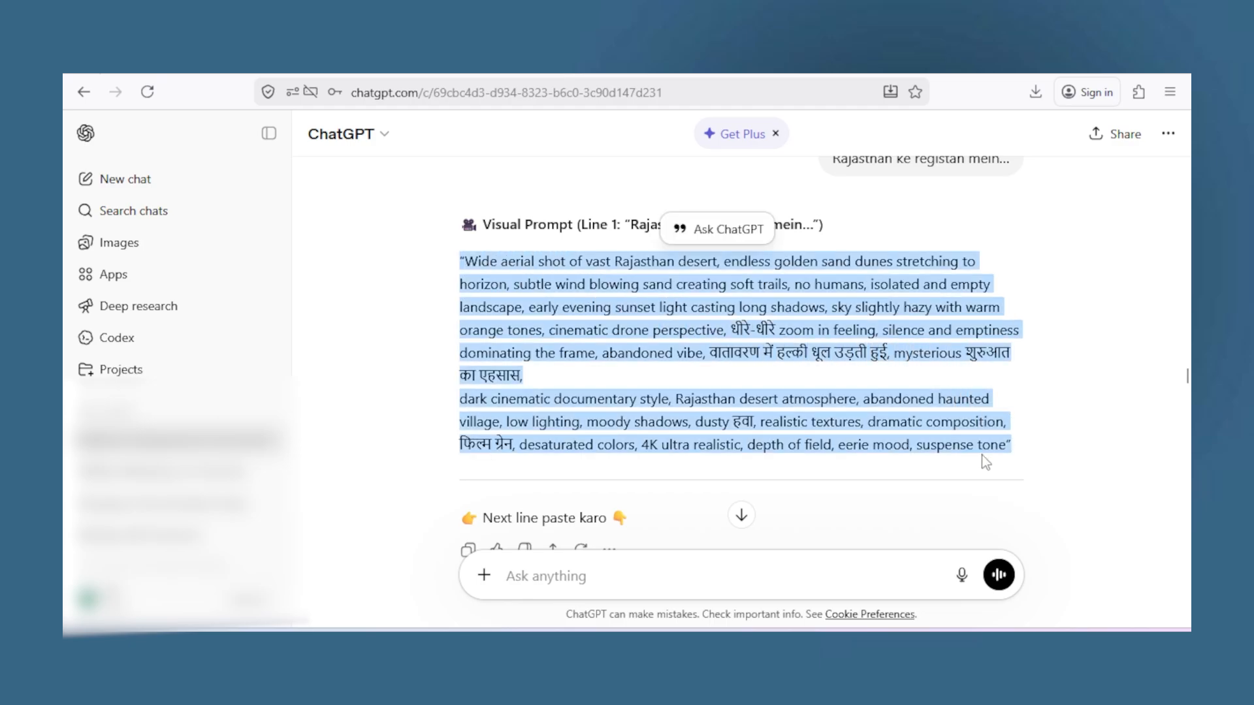
left_click(590, 577)
key("ctrl")
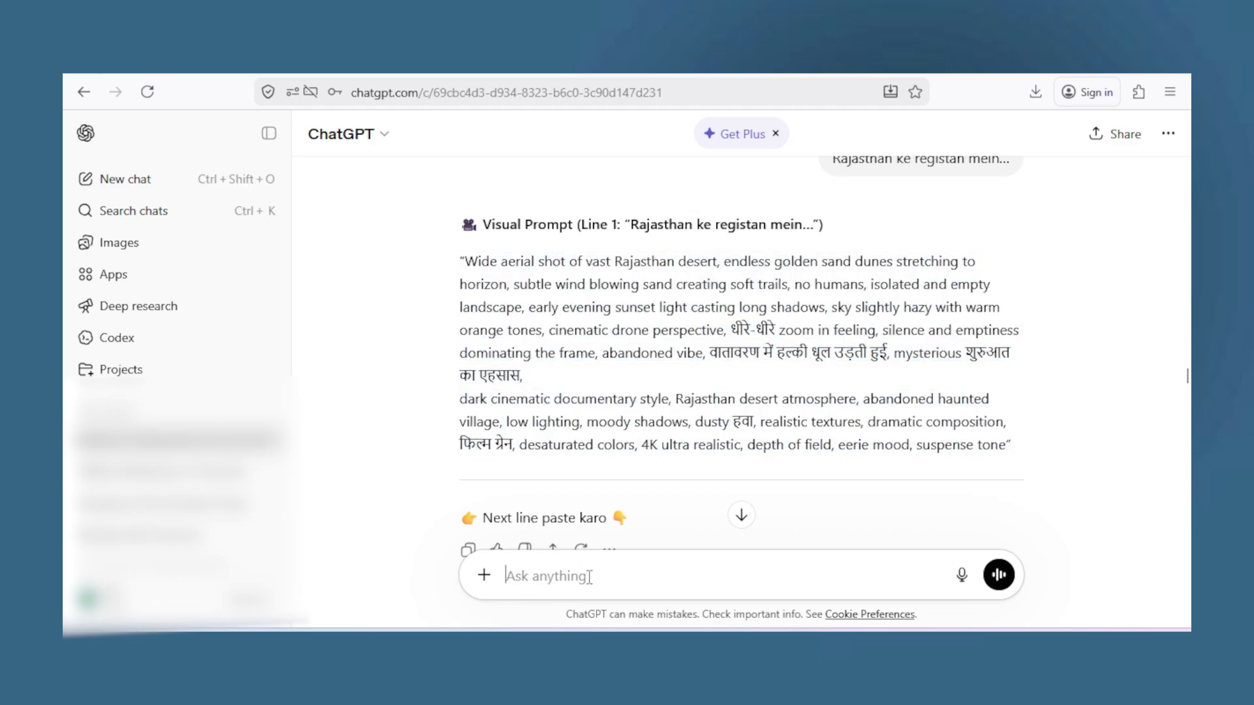
key("ctrl+v")
scroll(484, 437, "up", 8)
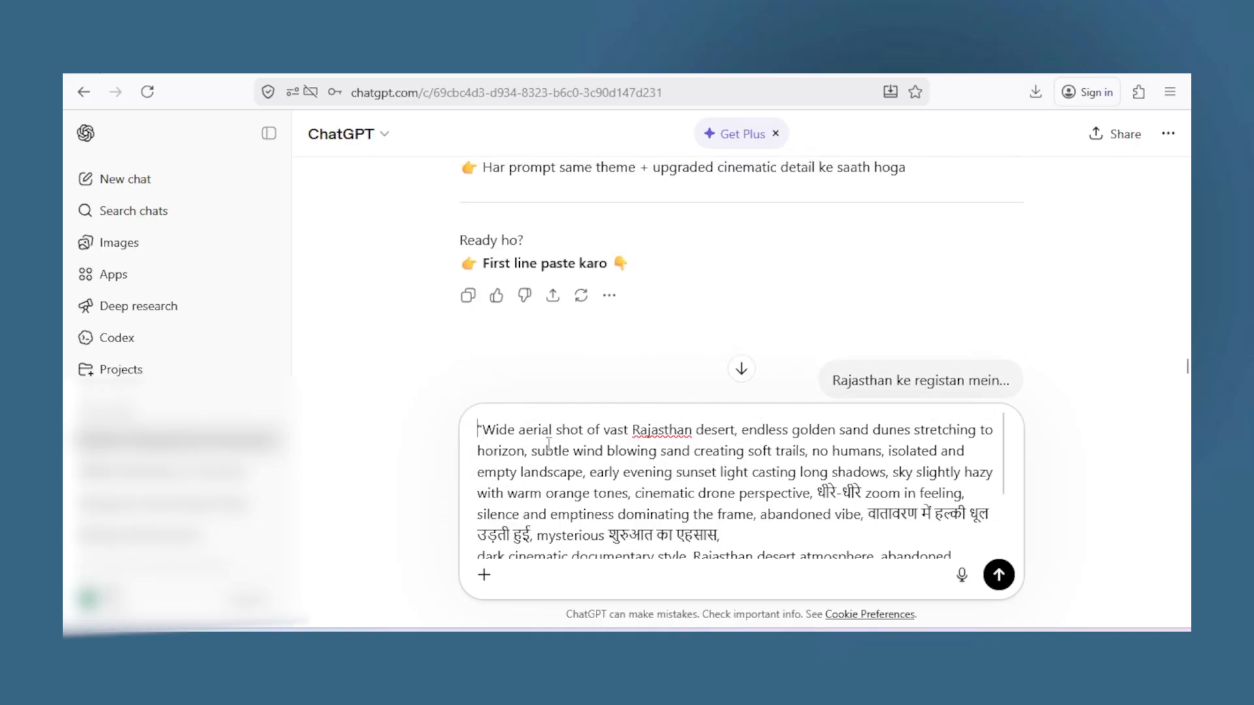
- Prefix the pasted prompt with "is prompt ki madad se mene flow ai ke andar image bana li hai ab muje wo image ko animate karna hai,"
type("is prompt ")
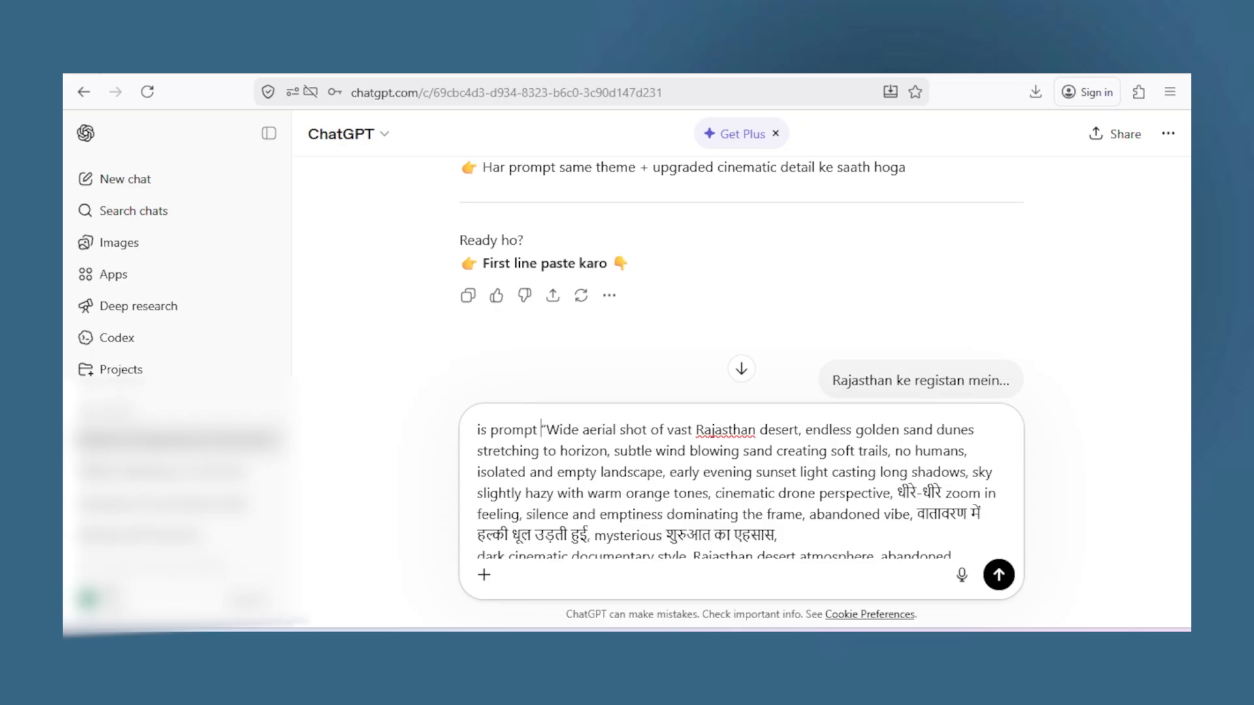
type("ki madad se mene flow ")
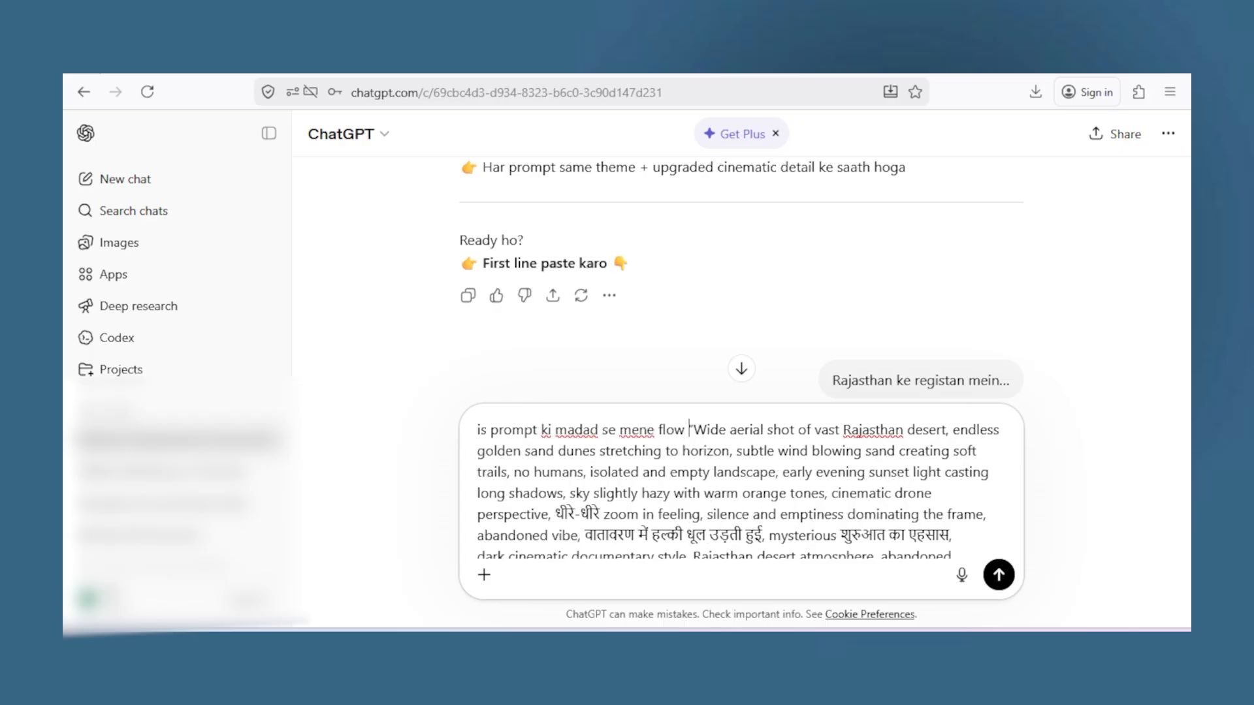
type("ai ke andar image bana li hai ab muj")
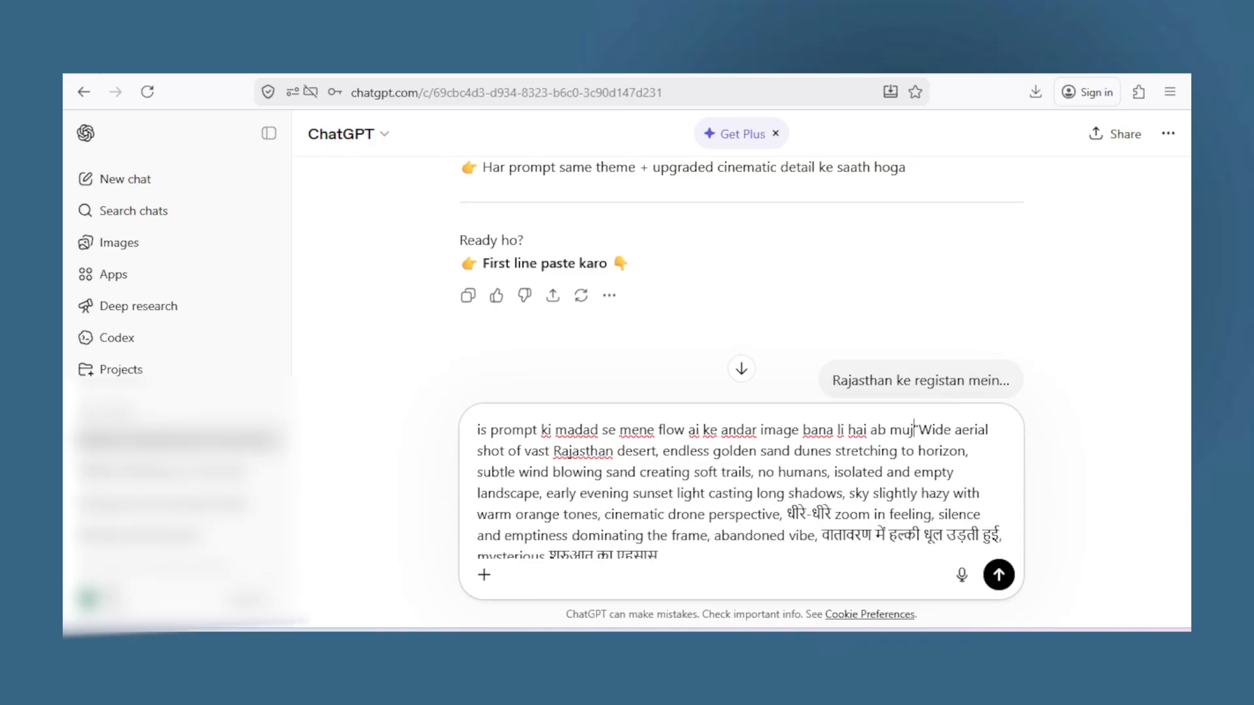
type("e wo image ")
type("ko animate karna hai, m")
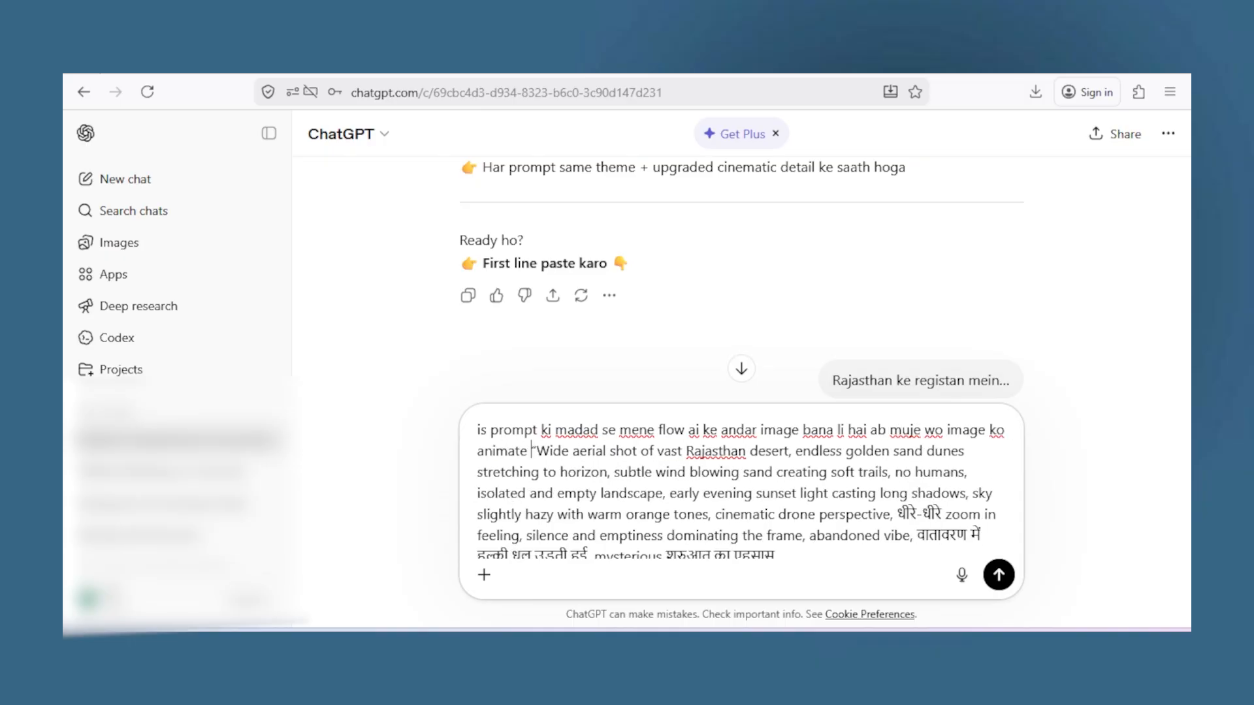
- Add "muje meta ai ke lie prompt likh kar do", enclose the desert prompt in parentheses, and send the message
type("uje meta ai k")
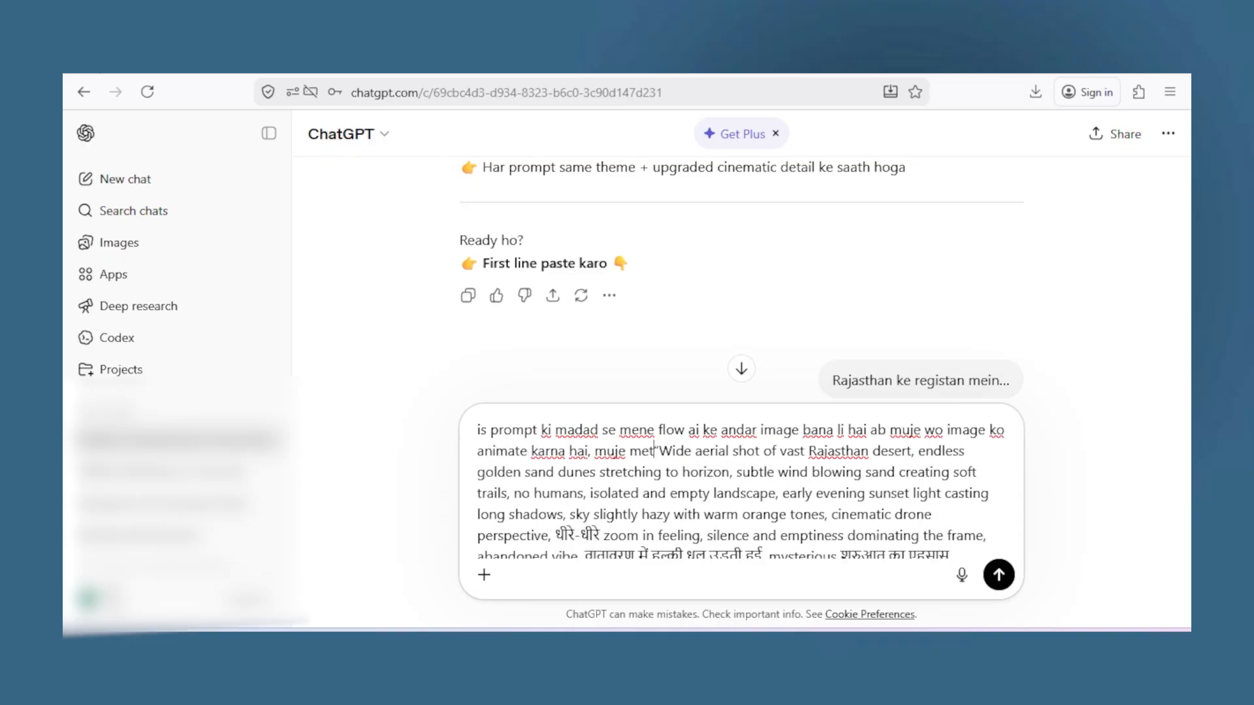
type("e lie prompt likh ka")
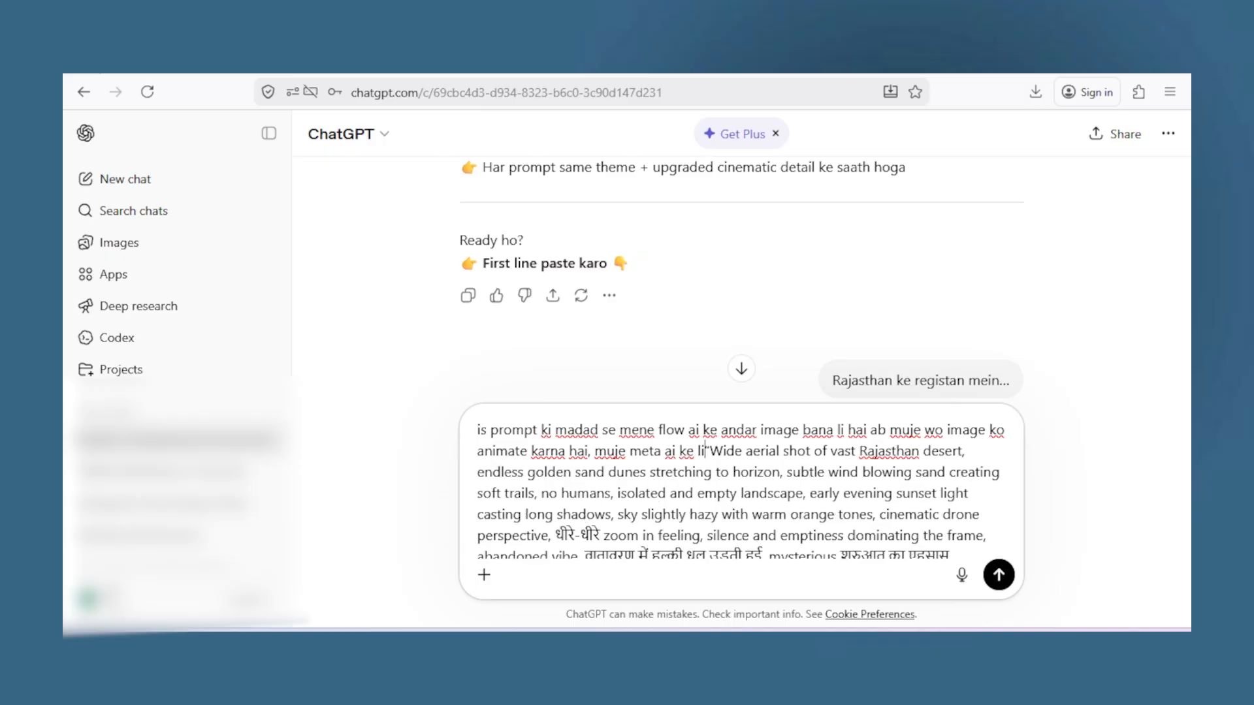
type("r do ")
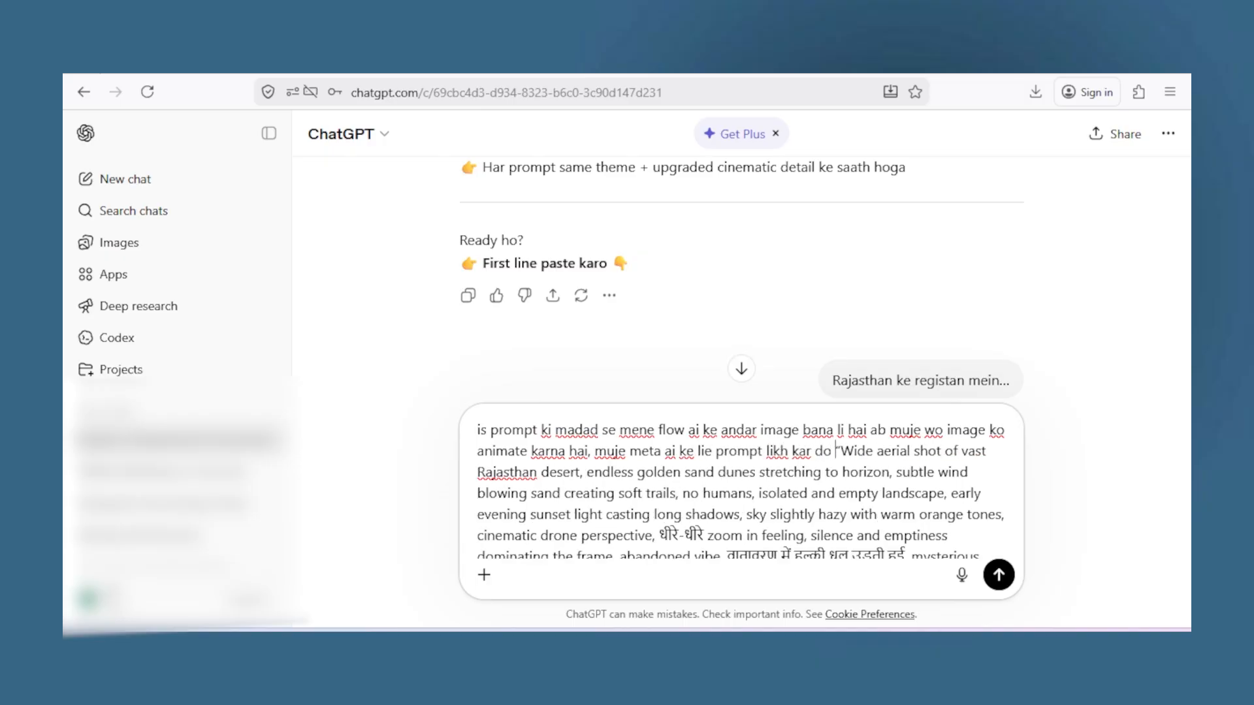
type("(")
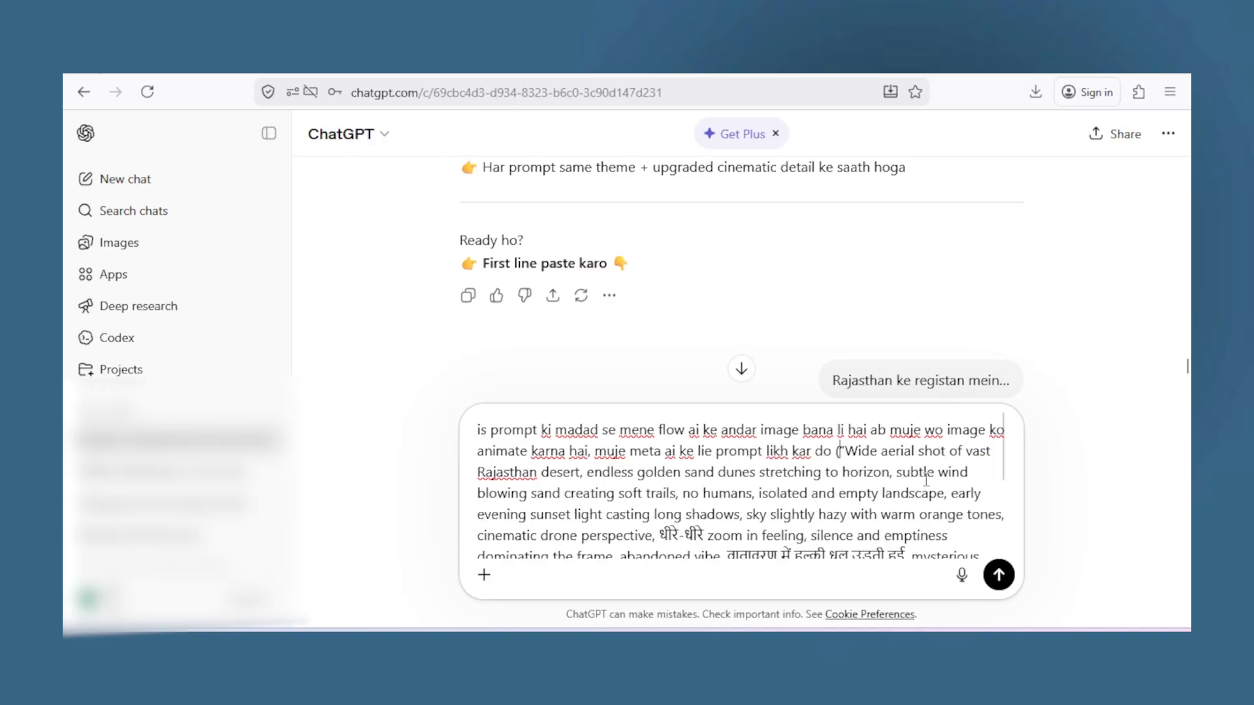
scroll(1011, 450, "down", 3)
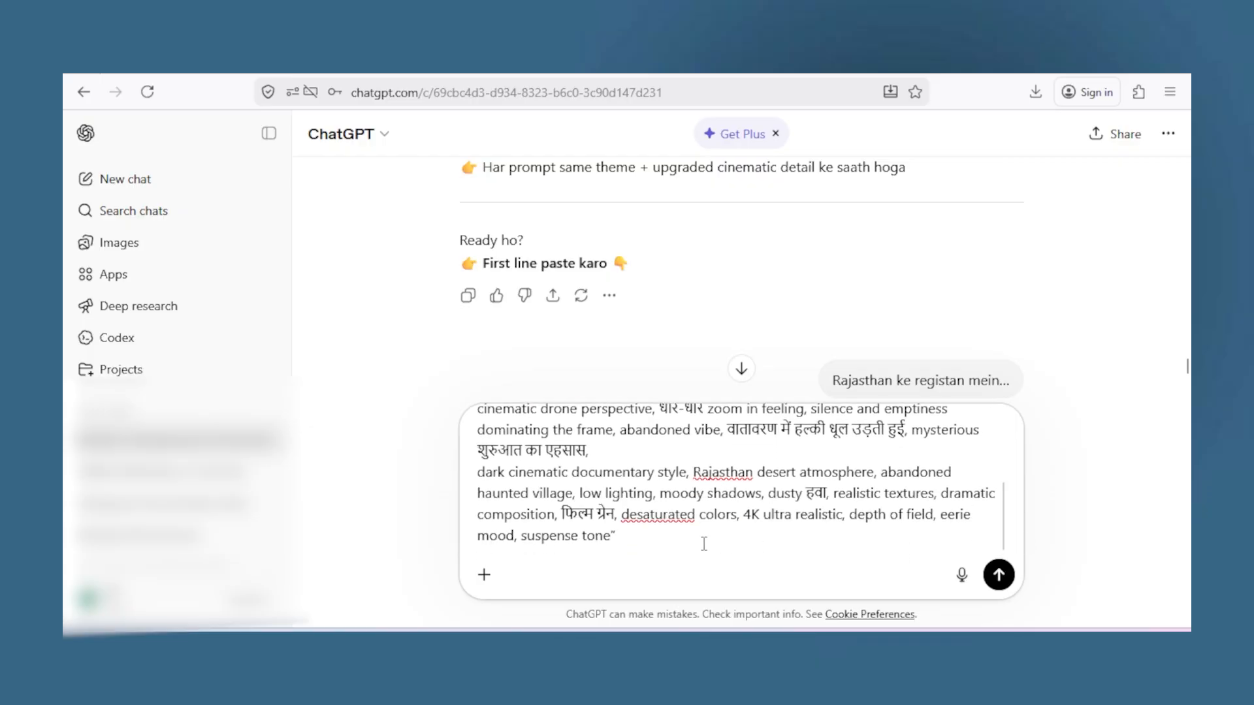
key("Return")
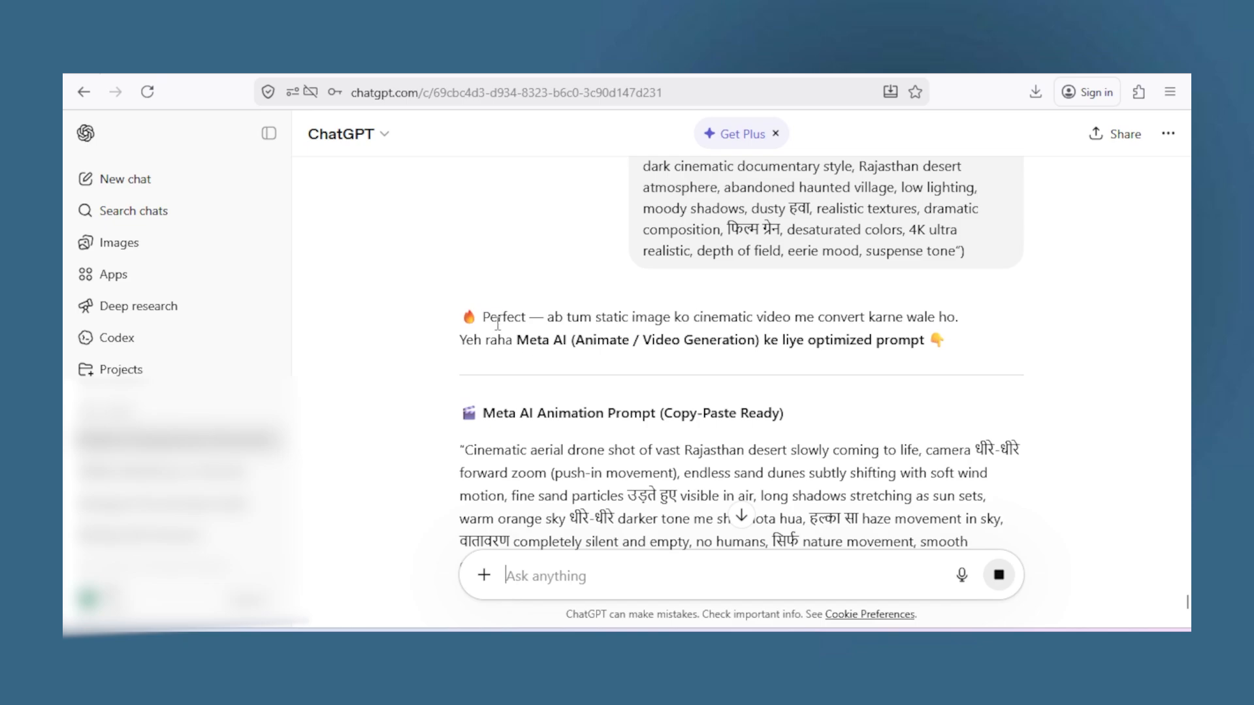
- Read the reply's introduction to the copy-paste-ready Meta AI animation prompt
left_click_drag(558, 317, 604, 322)
left_click(661, 326)
left_click_drag(762, 320, 809, 322)
left_click(918, 325)
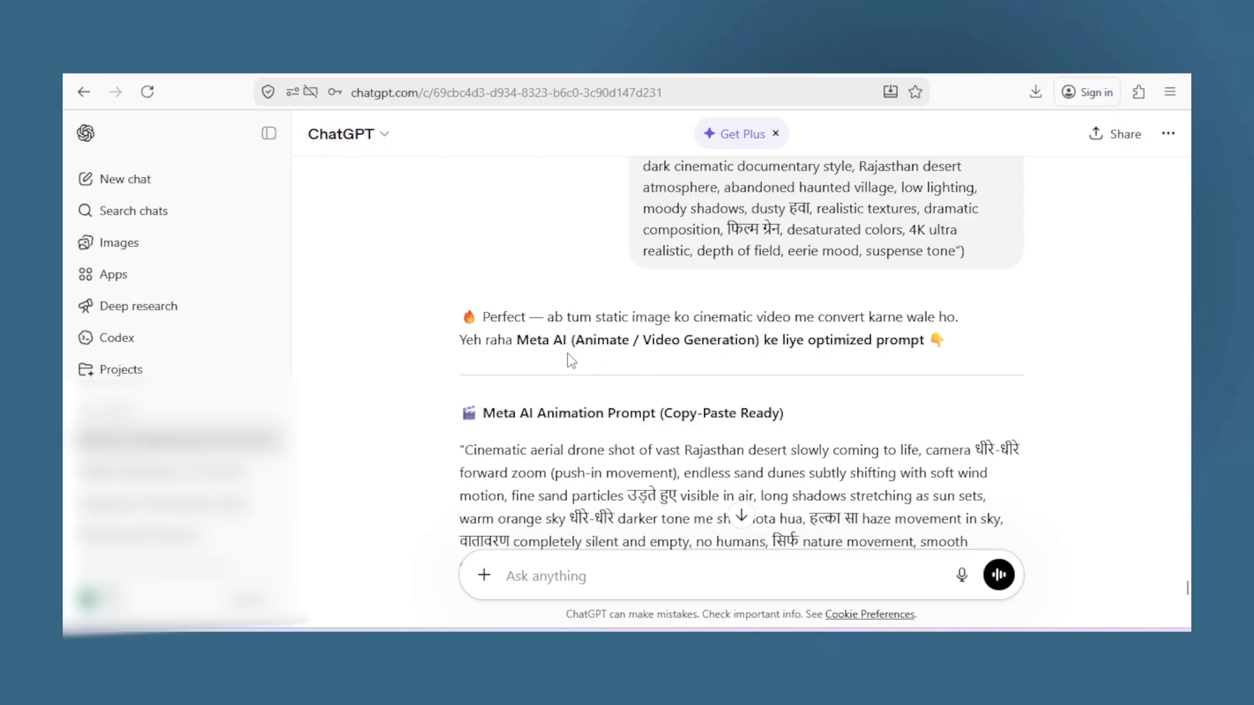
left_click_drag(578, 340, 805, 342)
left_click(686, 419)
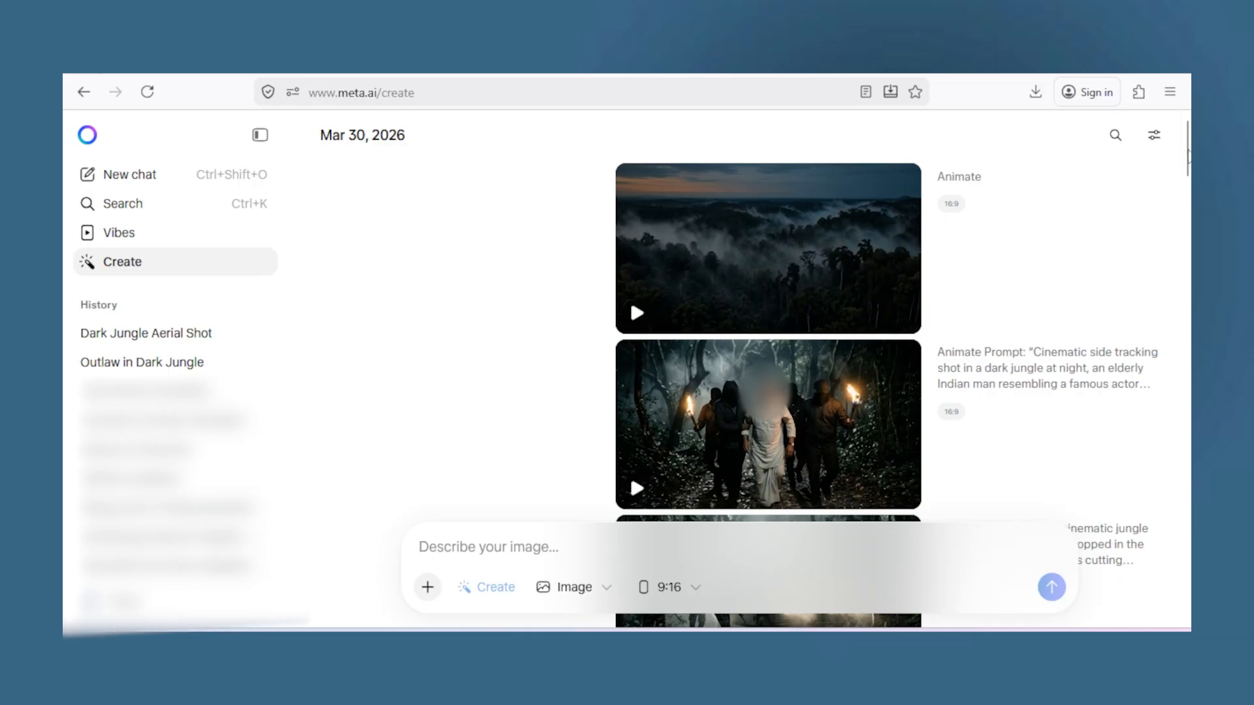
- In Meta AI's Create page, paste the desert drone-shot animation prompt and set the output type to Video
left_click_drag(1187, 156, 1188, 171)
left_click(495, 552)
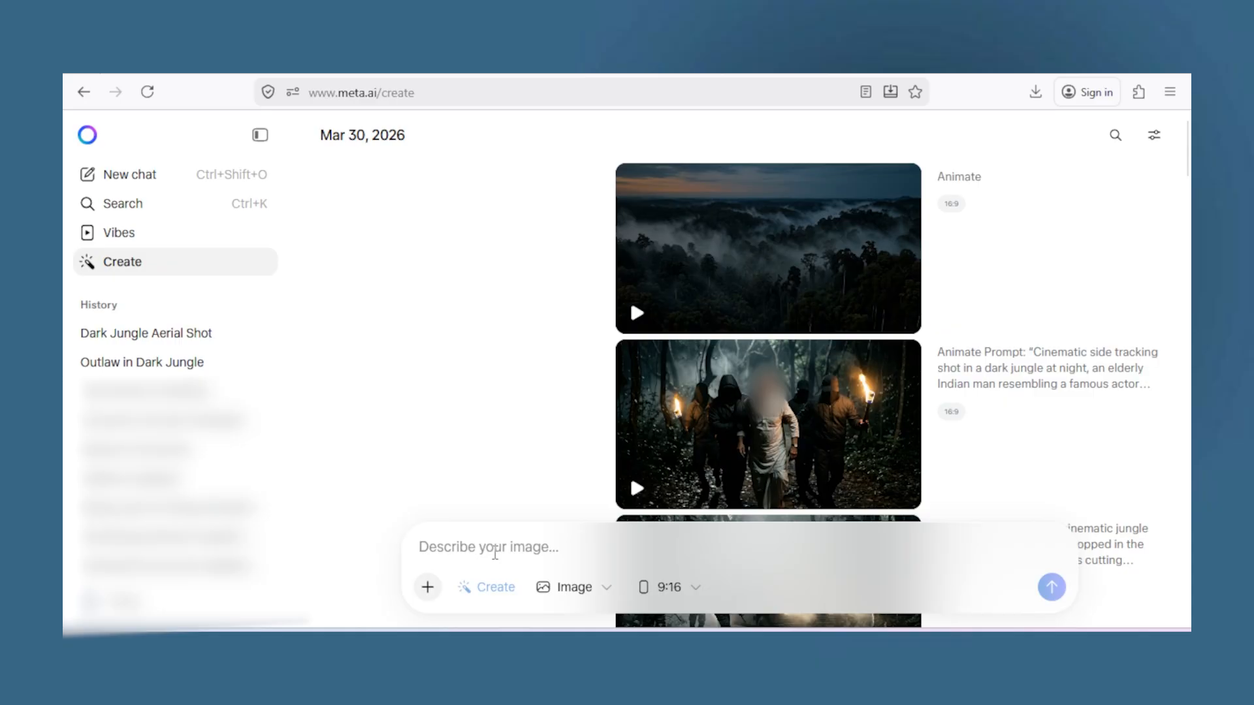
key("ctrl+v")
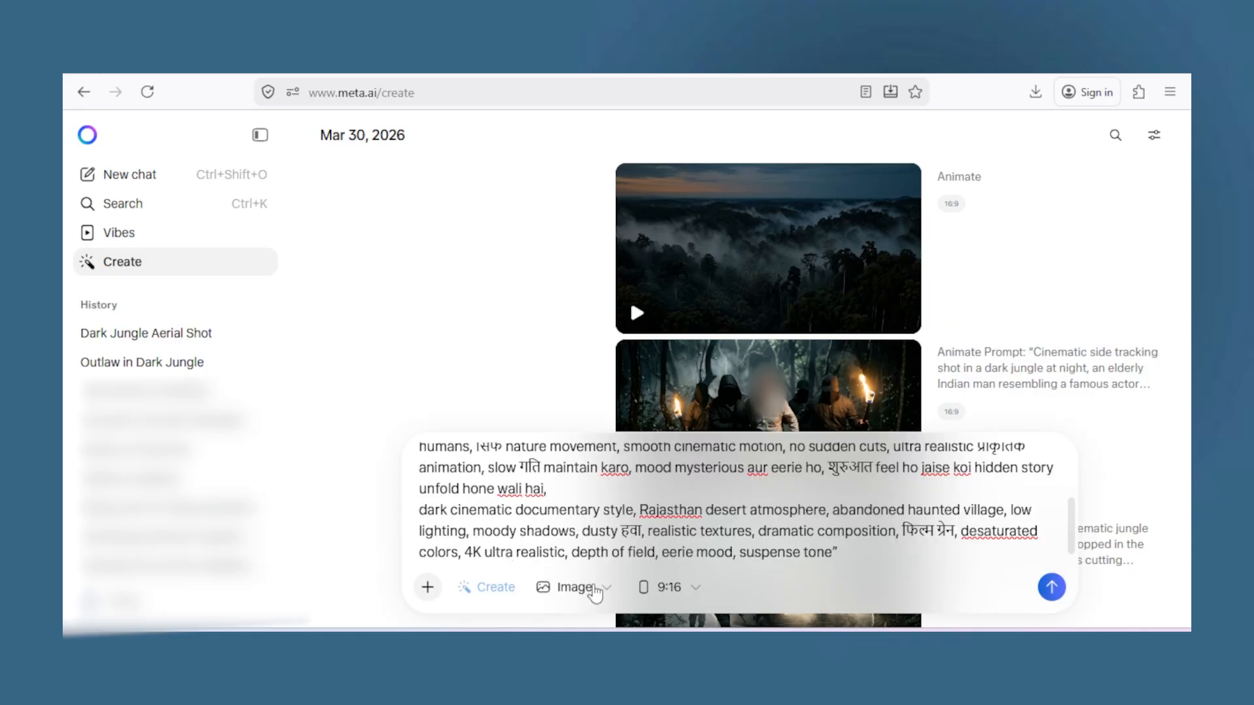
left_click(594, 588)
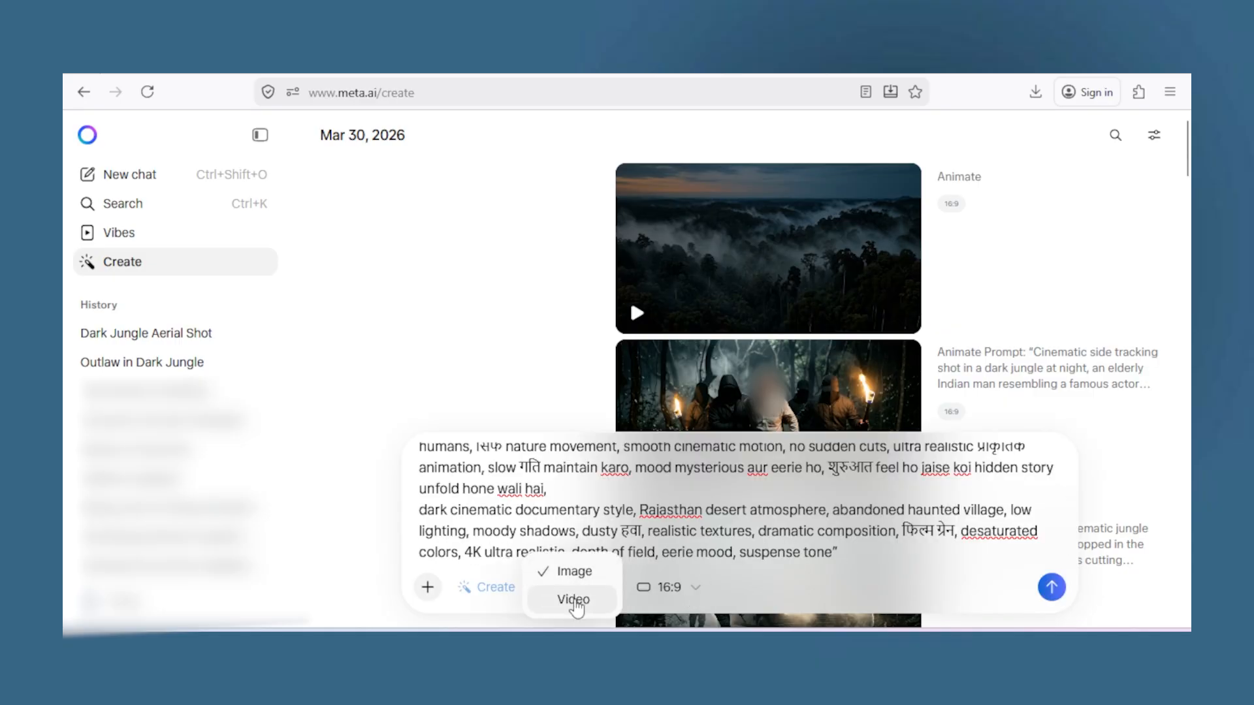
left_click(575, 602)
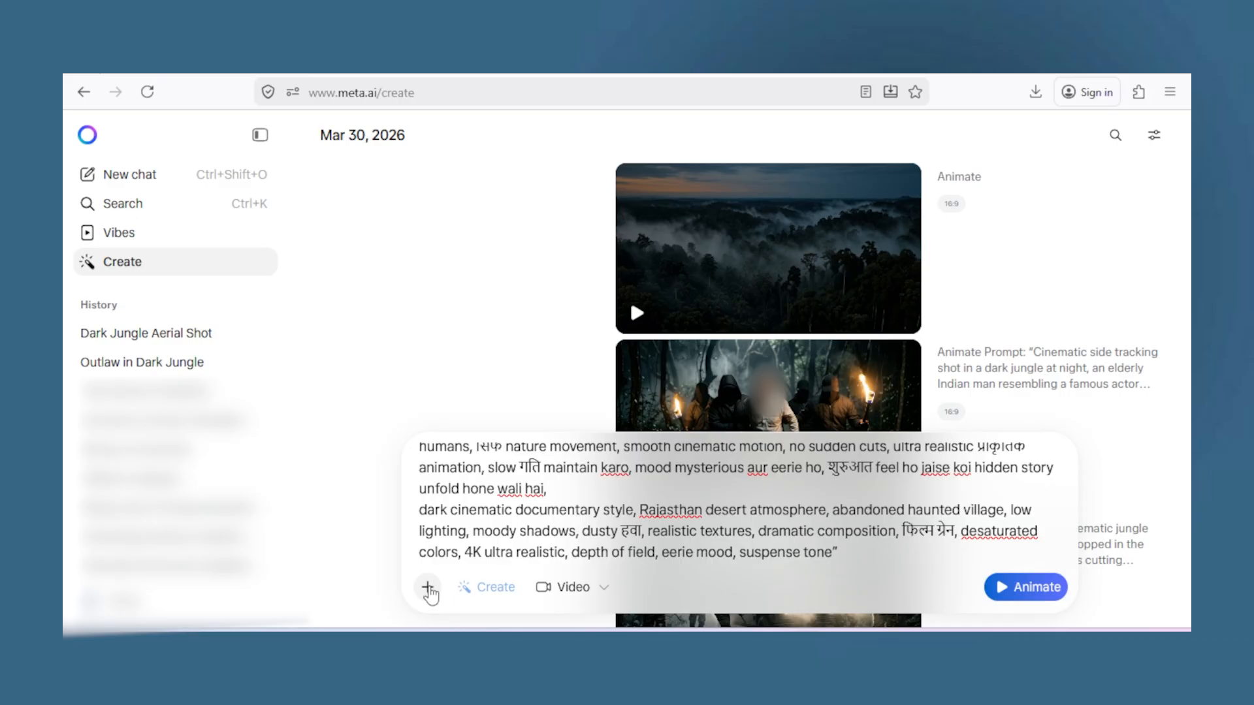
- Attach image 1 from the Rajsthan folder to the prompt and start the animation
left_click(428, 588)
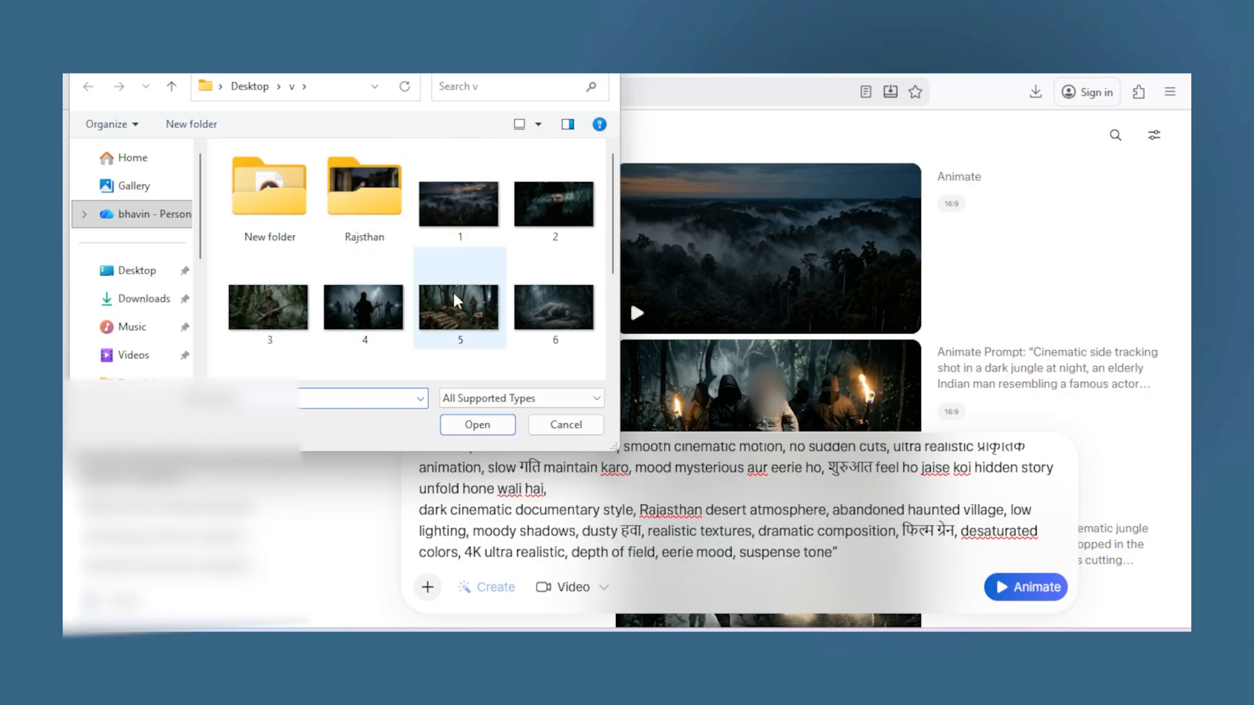
double_click(359, 203)
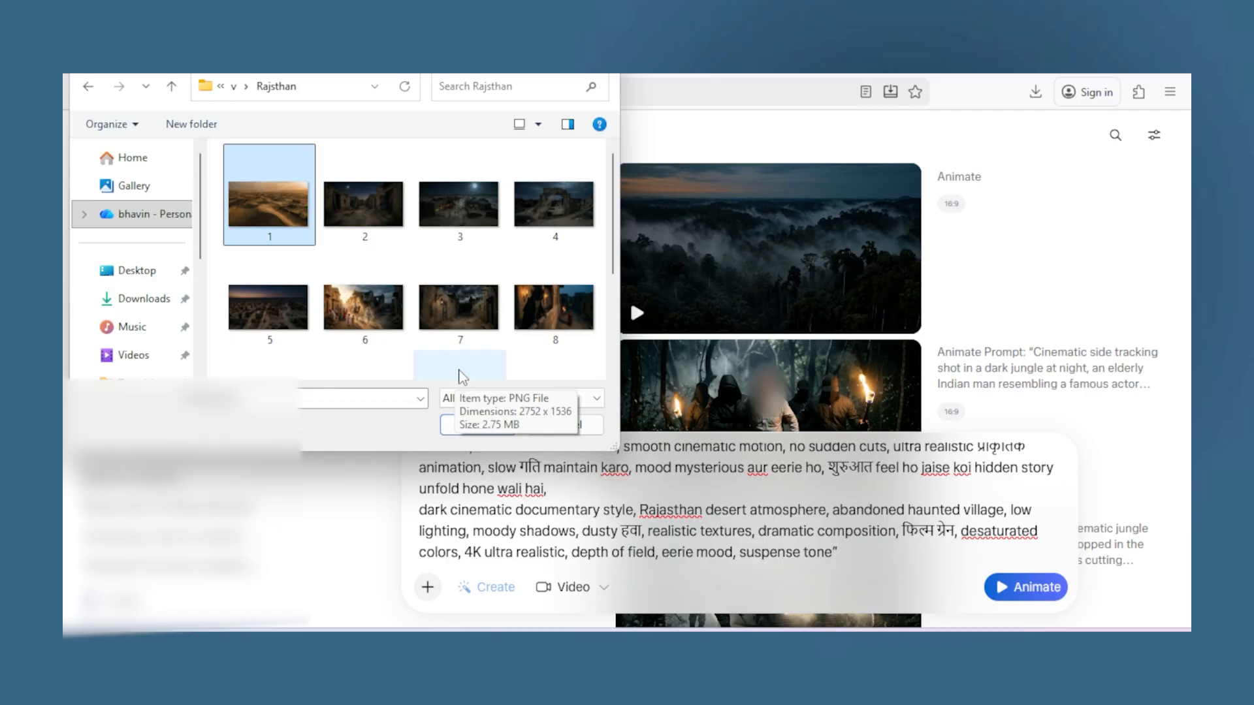
left_click(344, 208)
left_click(309, 237)
left_click(488, 428)
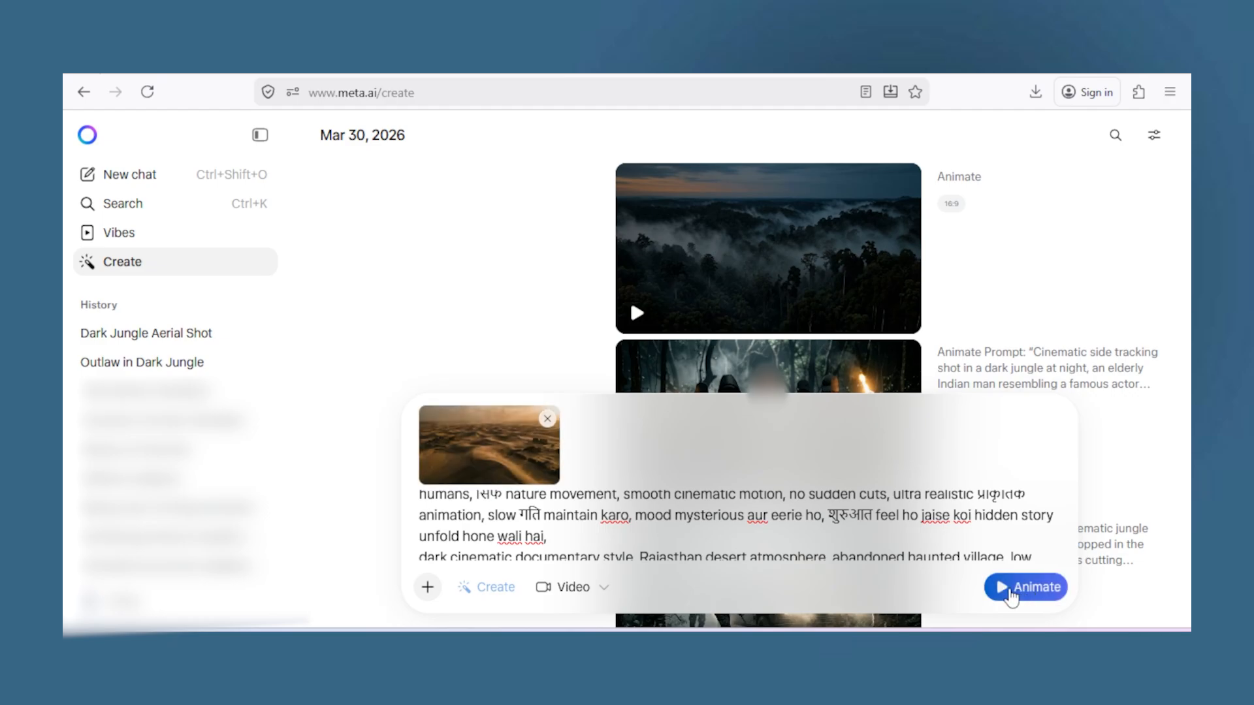
left_click(1010, 593)
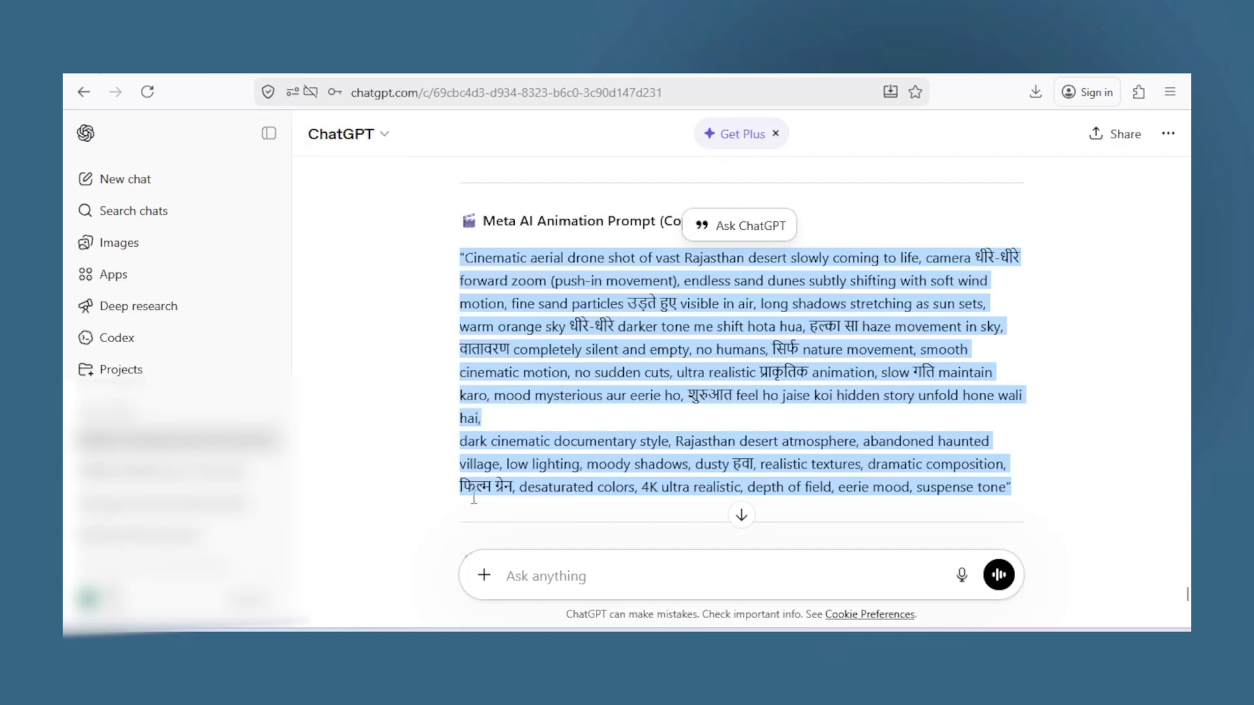
- Back in ChatGPT, copy the Line 2–3 "ek aisa gaon hai..." visual prompt from the chat into a new message
left_click(366, 415)
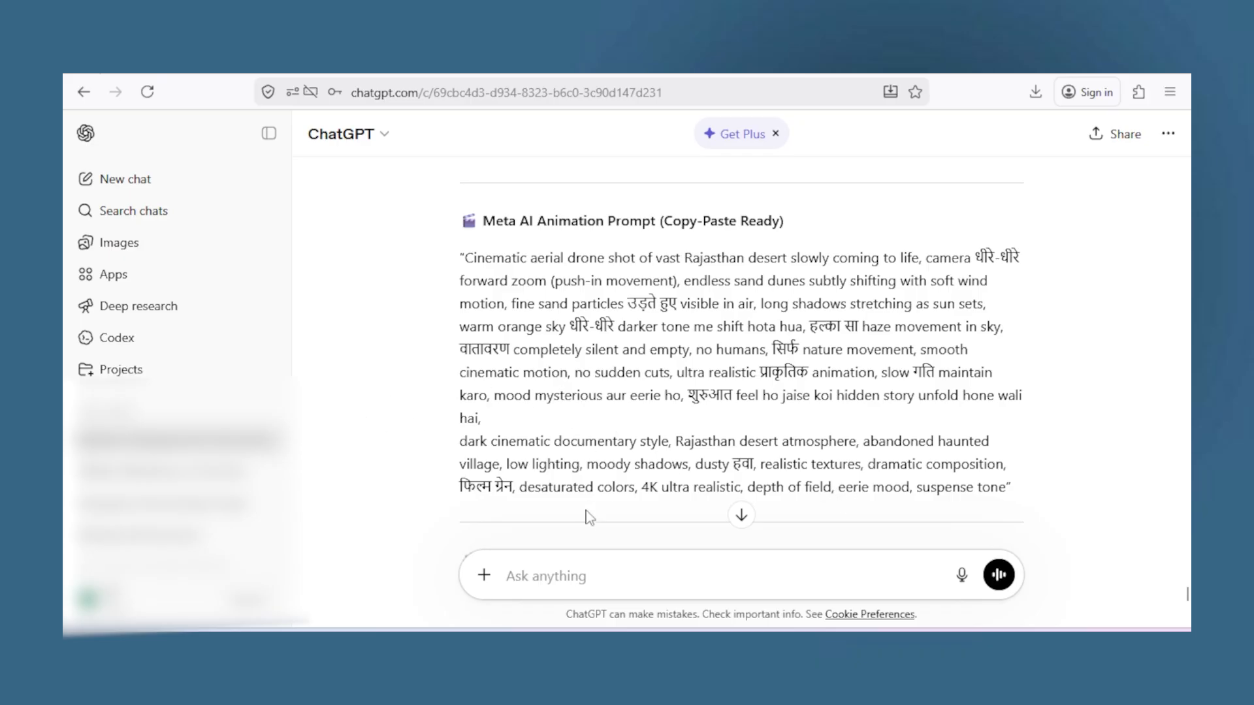
scroll(588, 512, "down", 8)
scroll(680, 440, "up", 10)
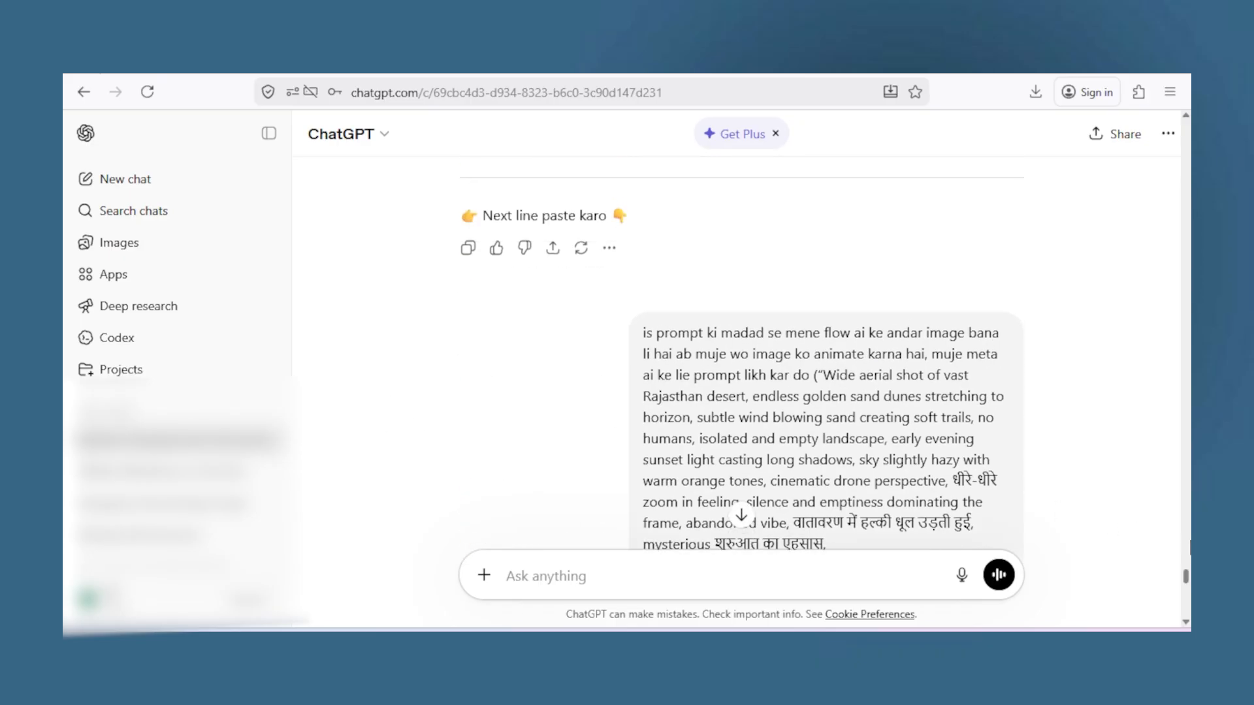
left_click_drag(1187, 587, 1188, 351)
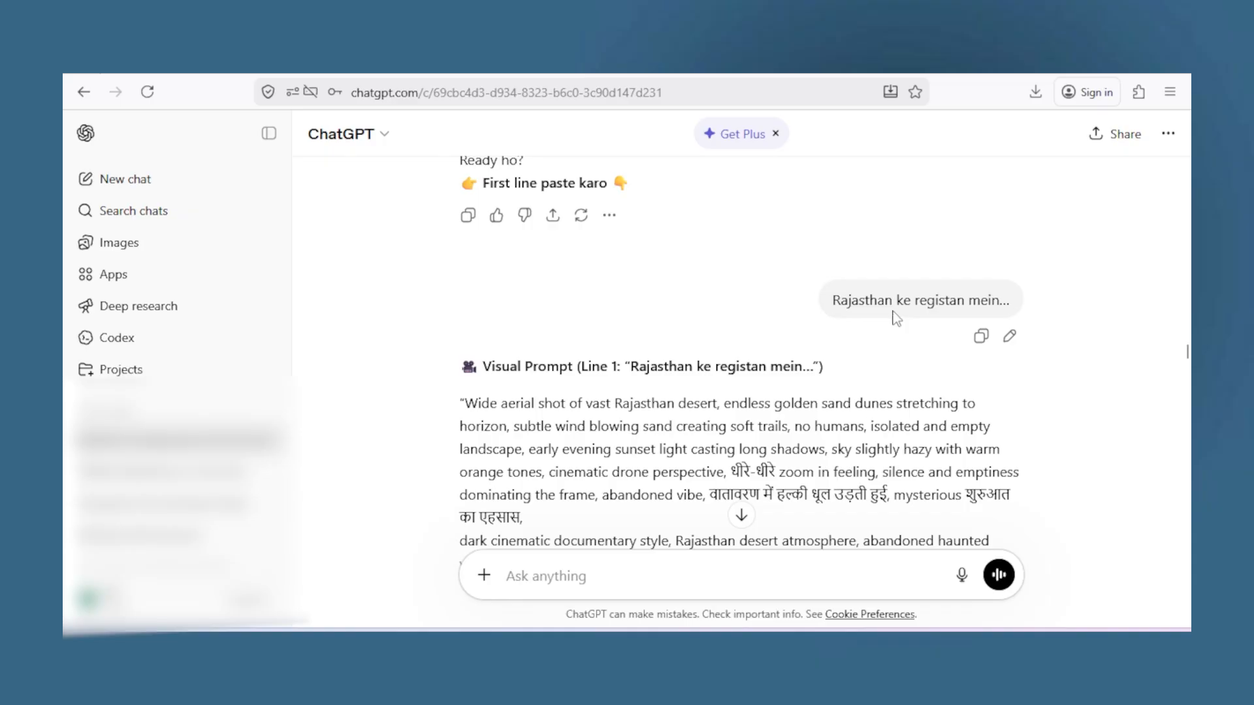
scroll(719, 453, "down", 3)
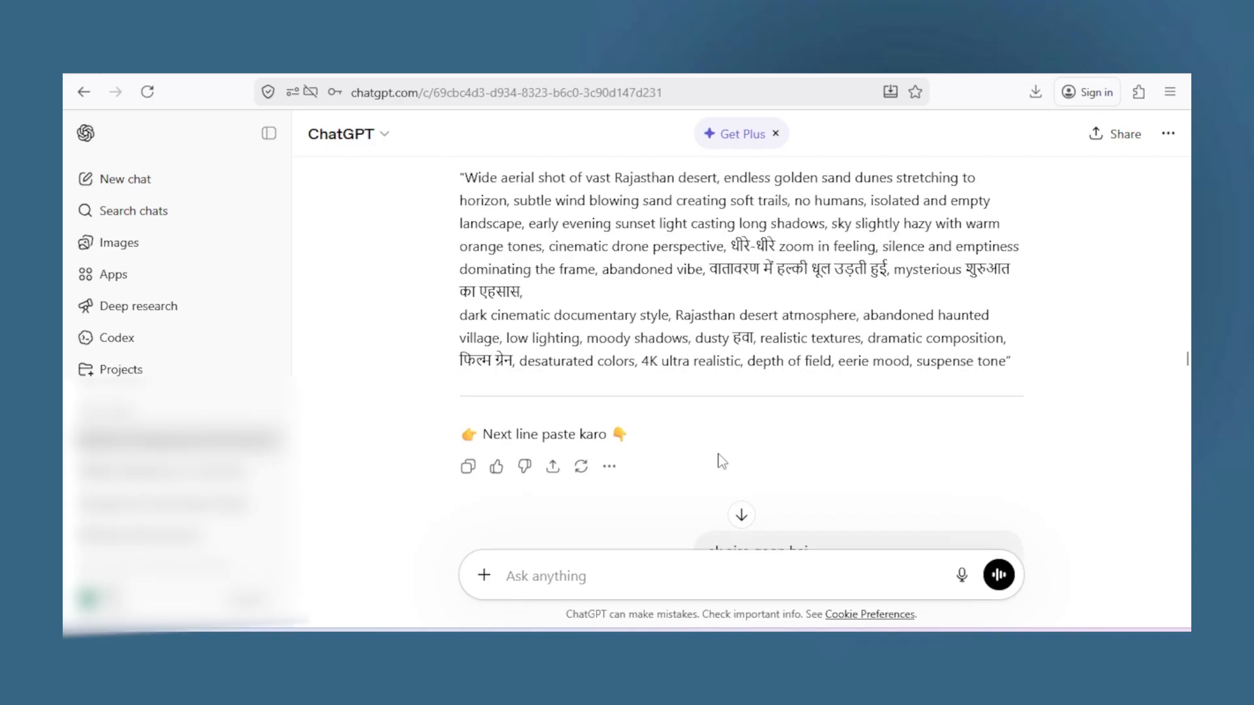
scroll(719, 453, "down", 3)
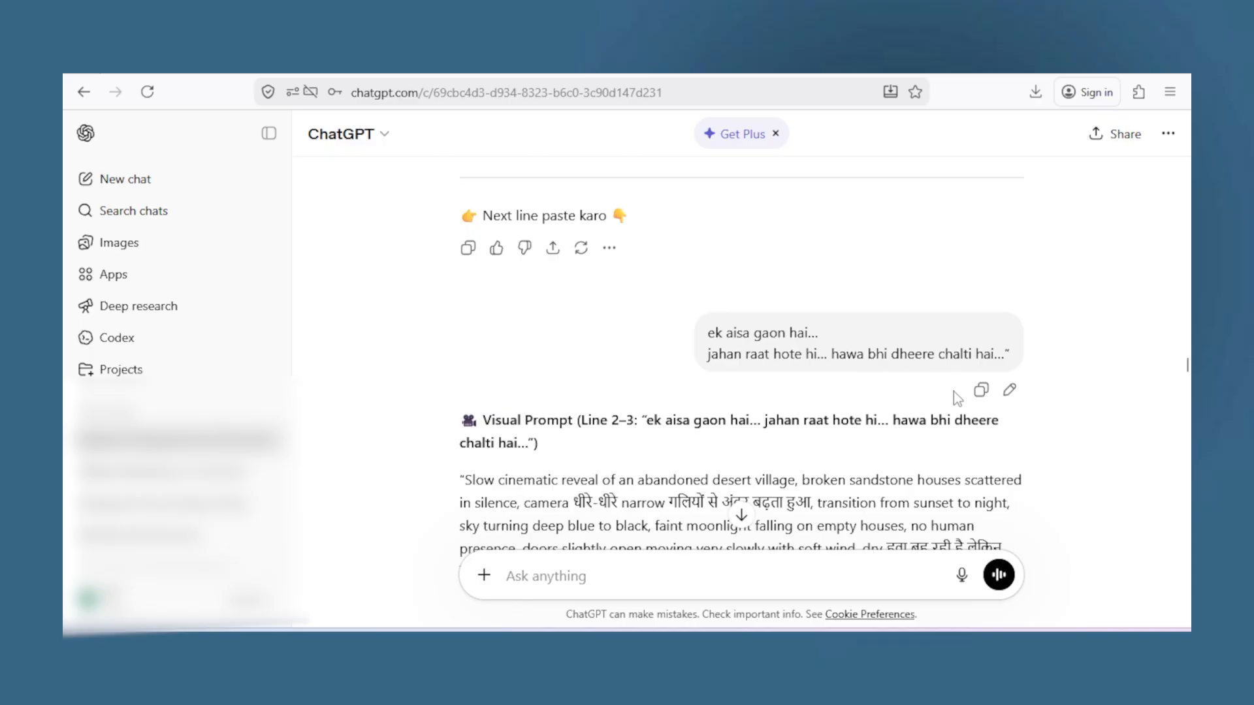
scroll(466, 261, "down", 3)
left_click_drag(462, 256, 1026, 468)
key("ctrl+c")
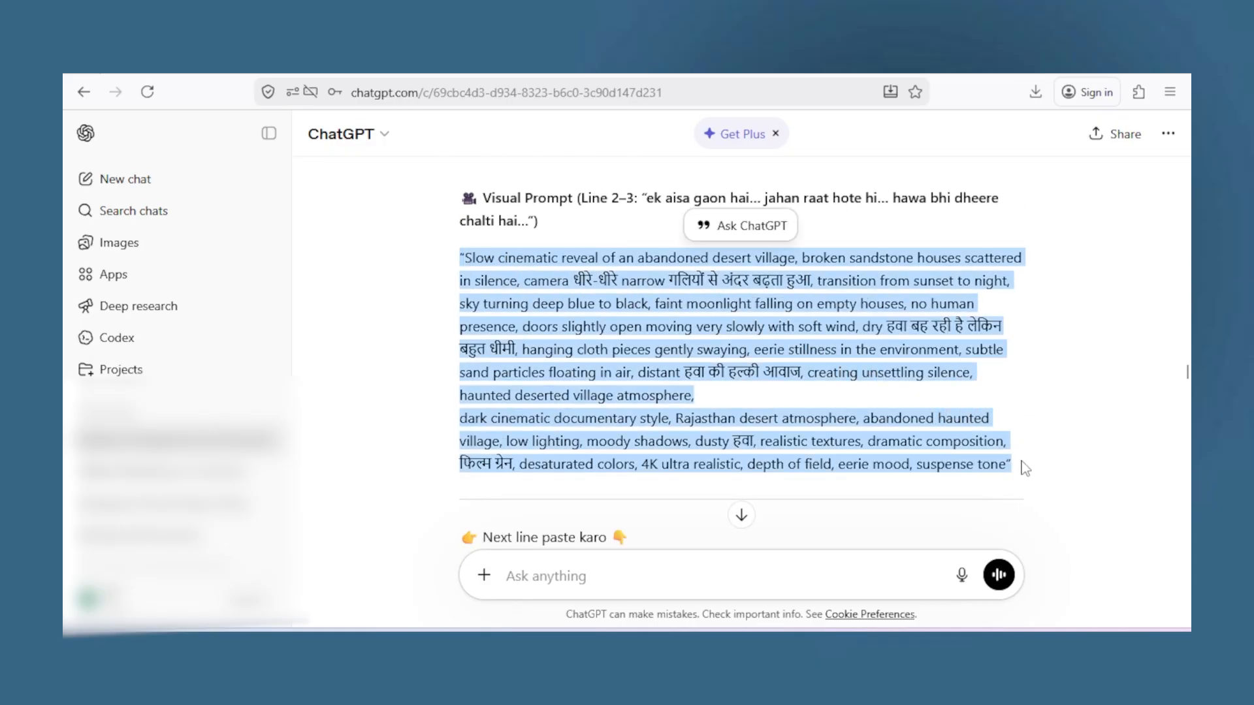
left_click(673, 576)
key("ctrl+v")
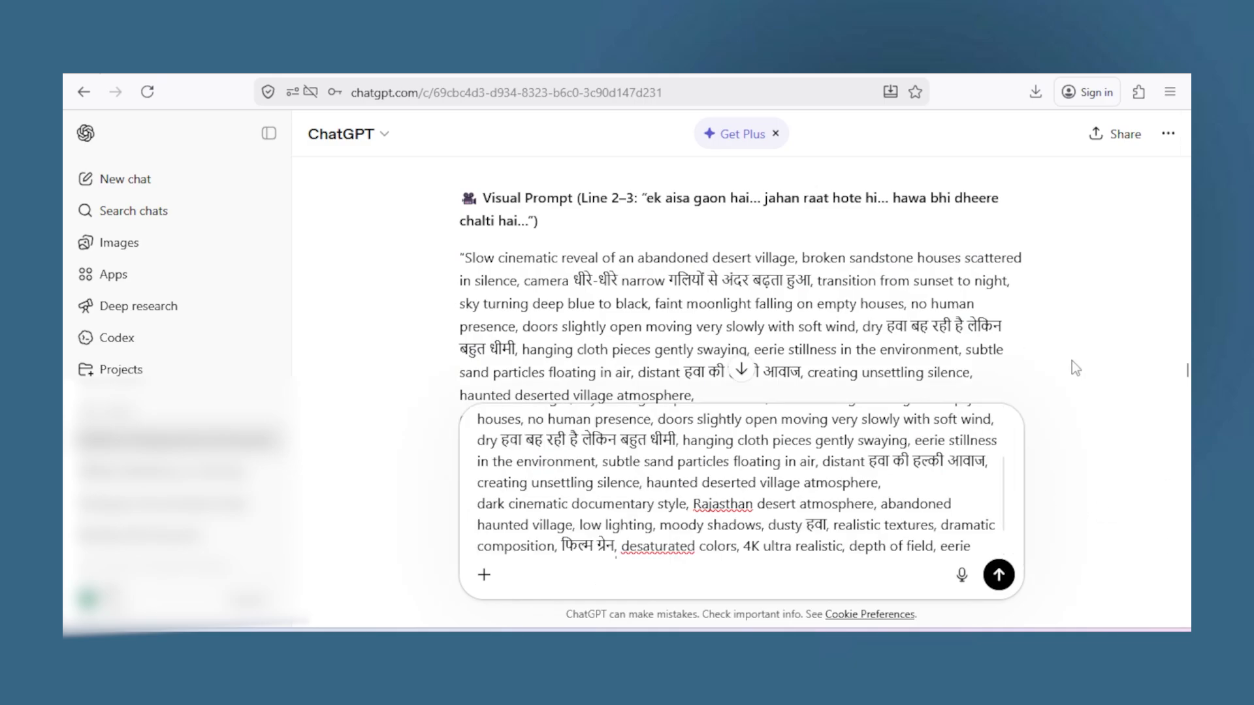
- Copy the earlier "is prompt ki madad se... muje meta ai ke lie prompt likh kar do" request in front of the village prompt and send the message
scroll(652, 302, "down", 10)
scroll(651, 302, "up", 10)
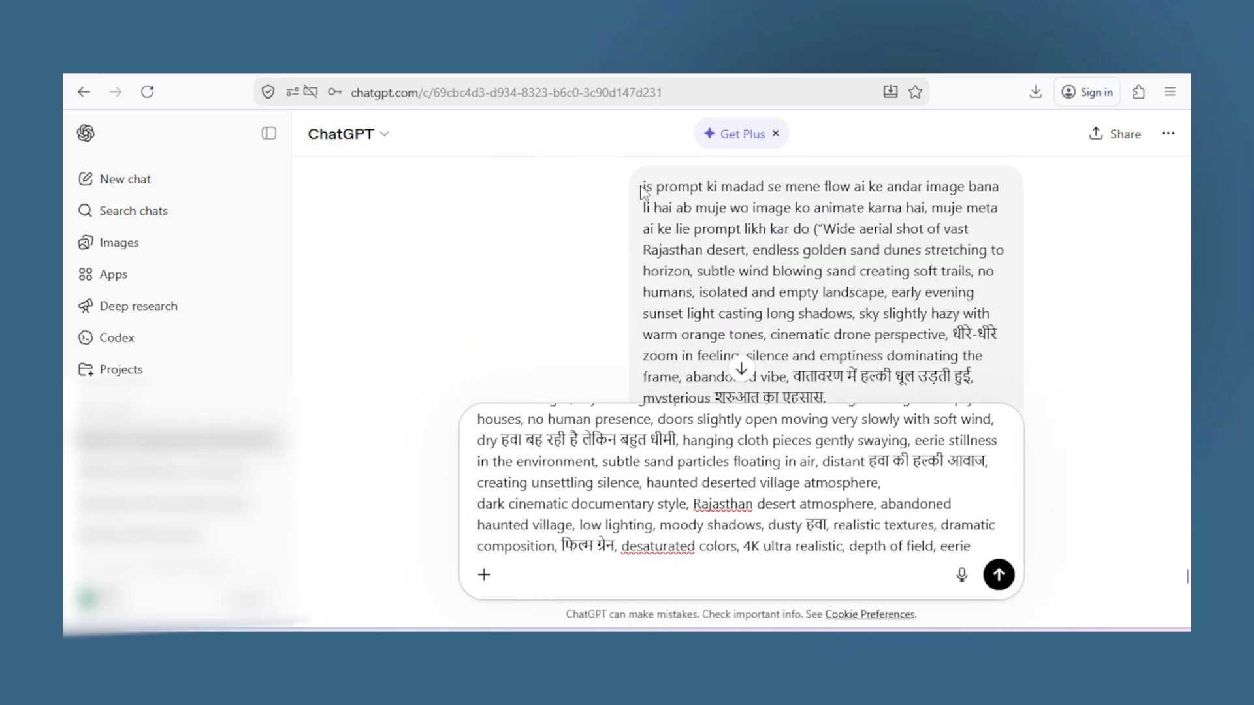
left_click_drag(645, 187, 805, 229)
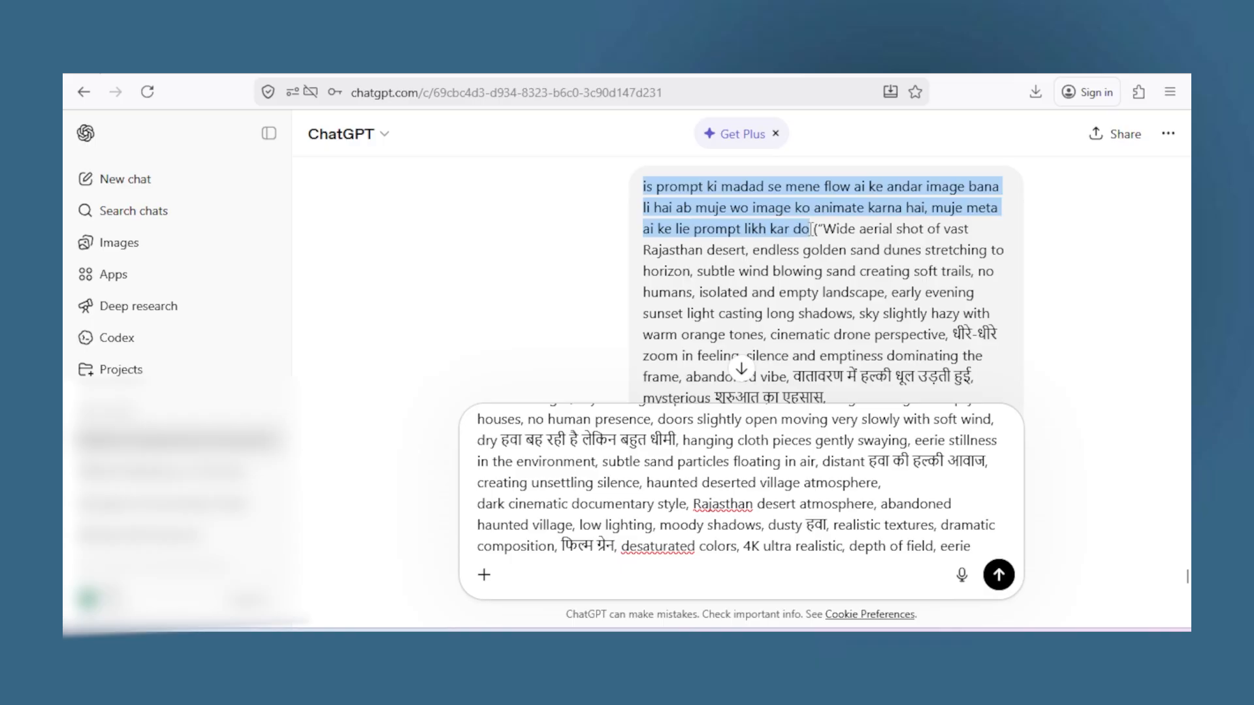
scroll(479, 457, "up", 2)
left_click(479, 429)
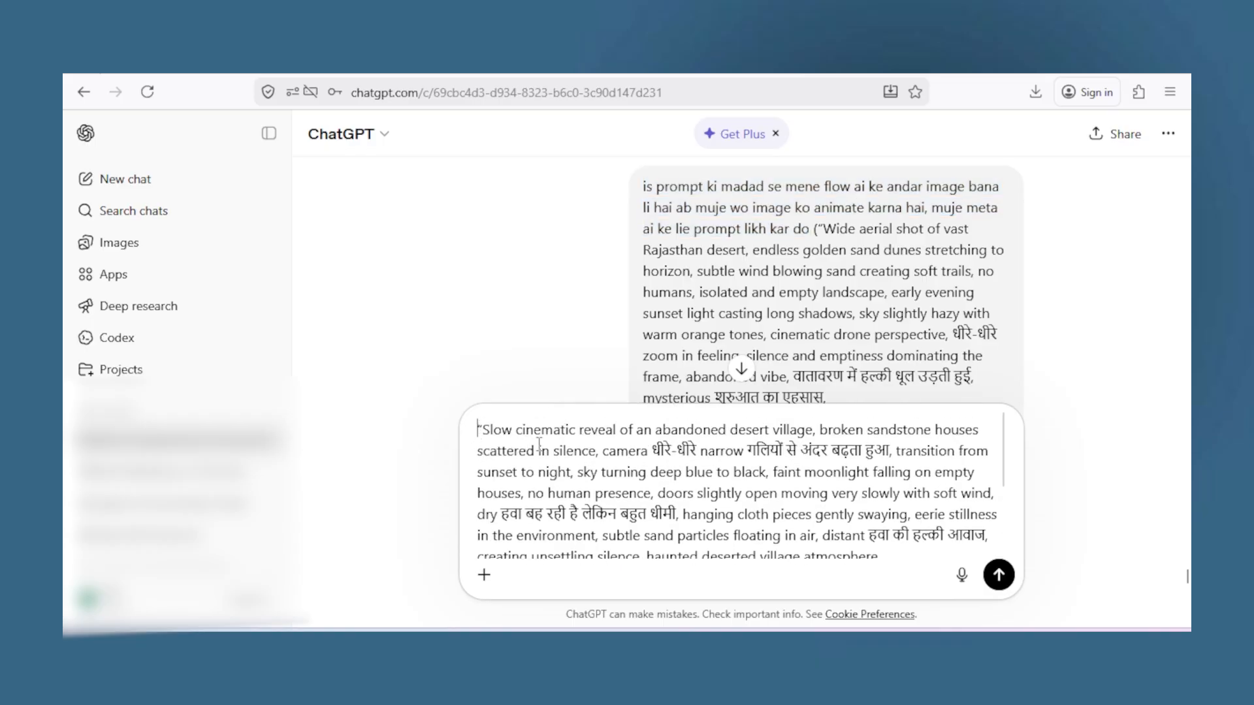
type("is prompt ki madad se mene flow ai ke andar image bana li hai ab muje wo image ko animate karna hai, muje meta ai ke lie prompt likh kar do")
key("Return")
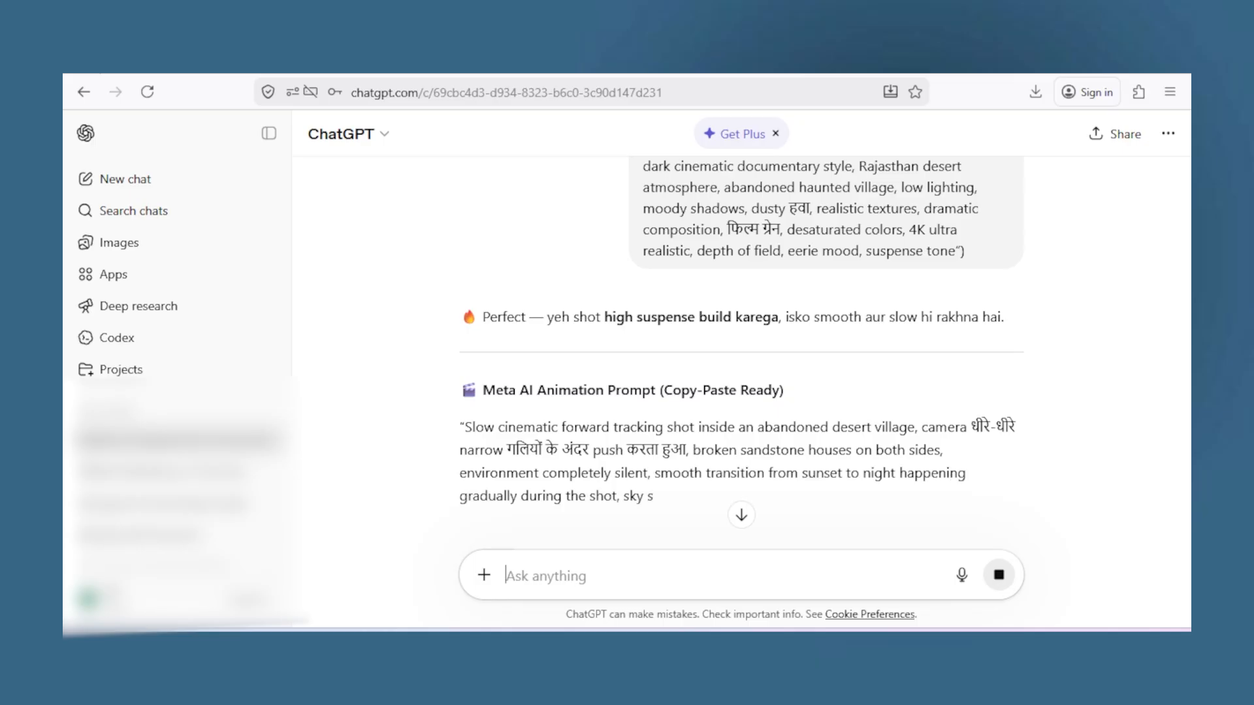
- Copy the whole "Slow cinematic forward tracking shot inside an abandoned desert village" Meta AI animation prompt from the reply
scroll(585, 447, "down", 3)
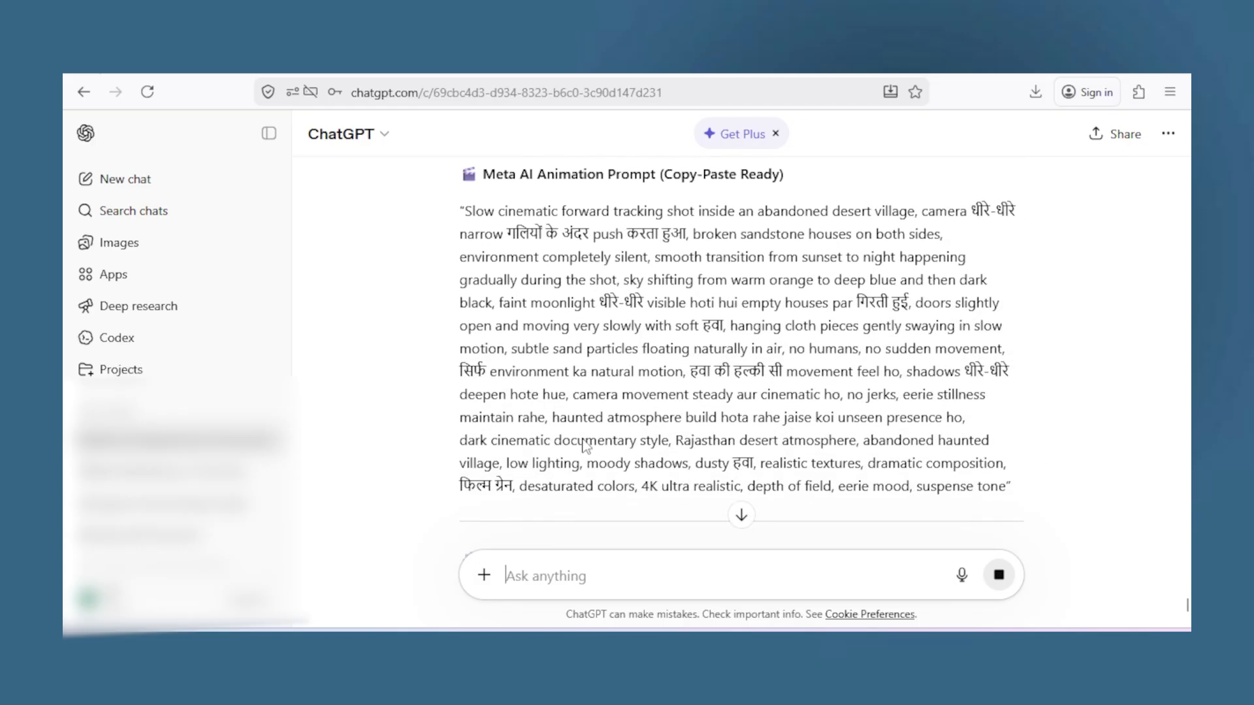
scroll(550, 391, "up", 3)
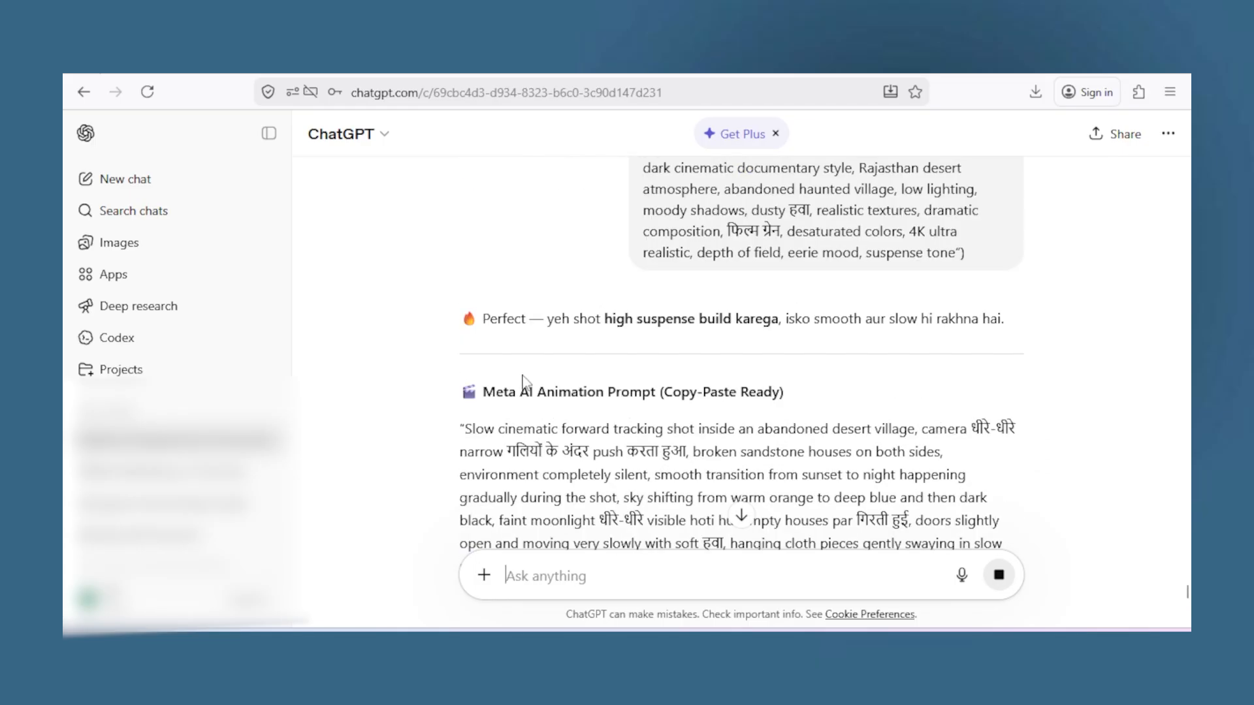
scroll(663, 424, "down", 6)
left_click_drag(461, 426, 1029, 498)
scroll(734, 253, "up", 6)
scroll(734, 293, "down", 3)
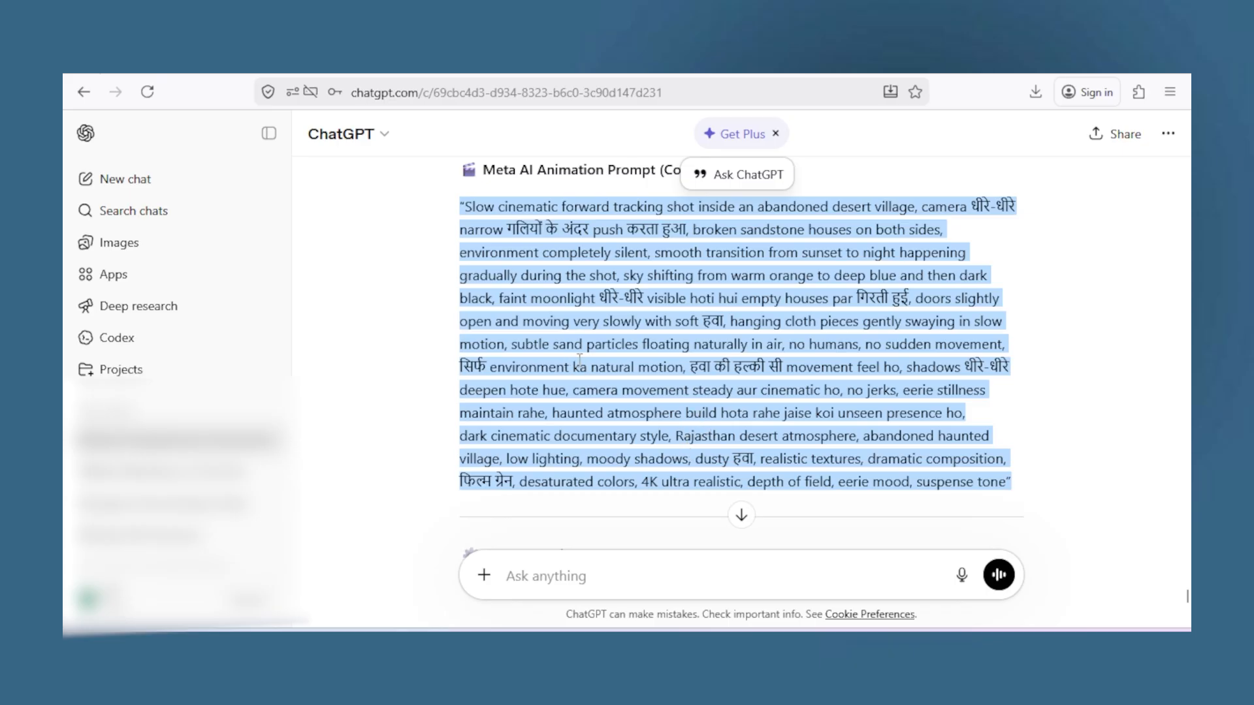
- Switch to Meta AI, preview the animated desert dunes video and download it from the Create page
left_click(383, 71)
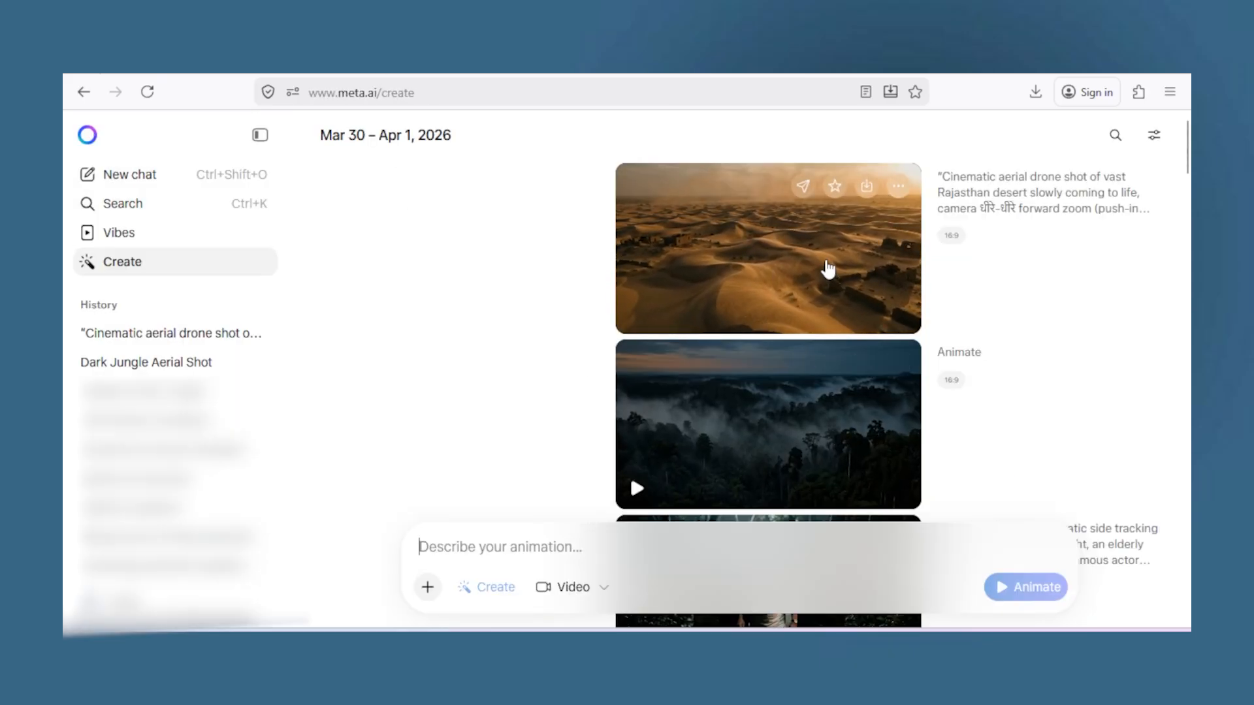
left_click(879, 228)
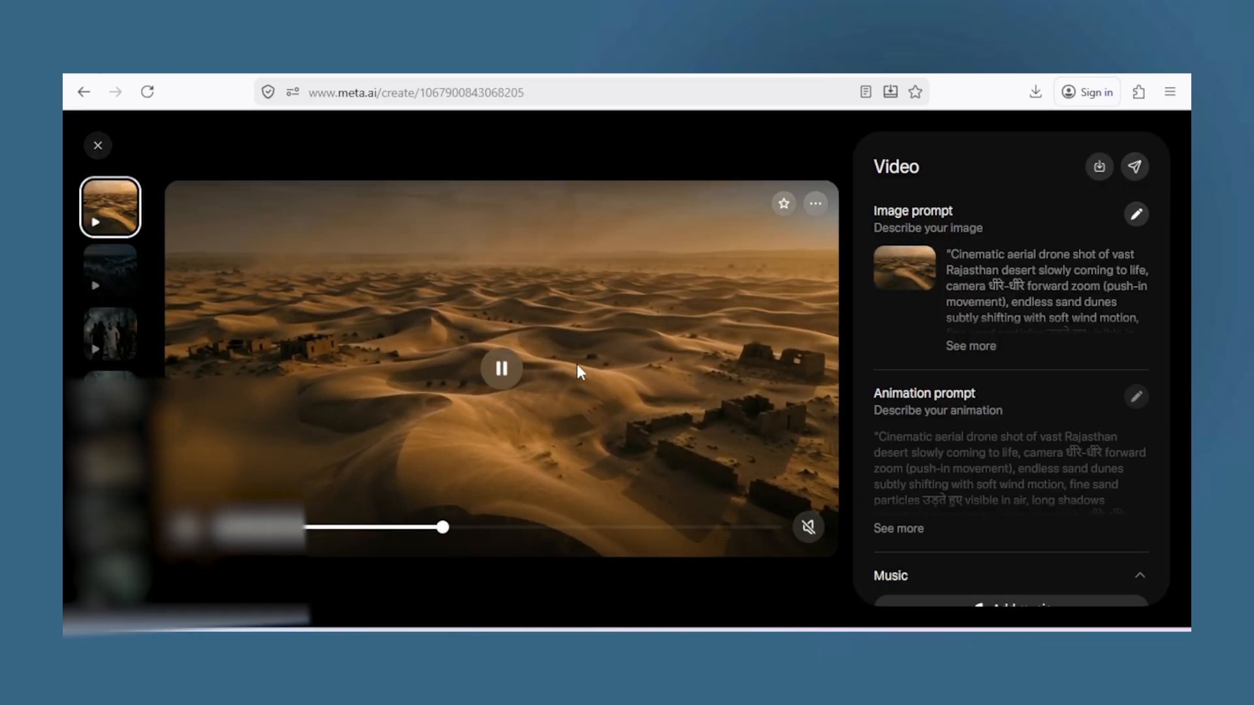
key("Escape")
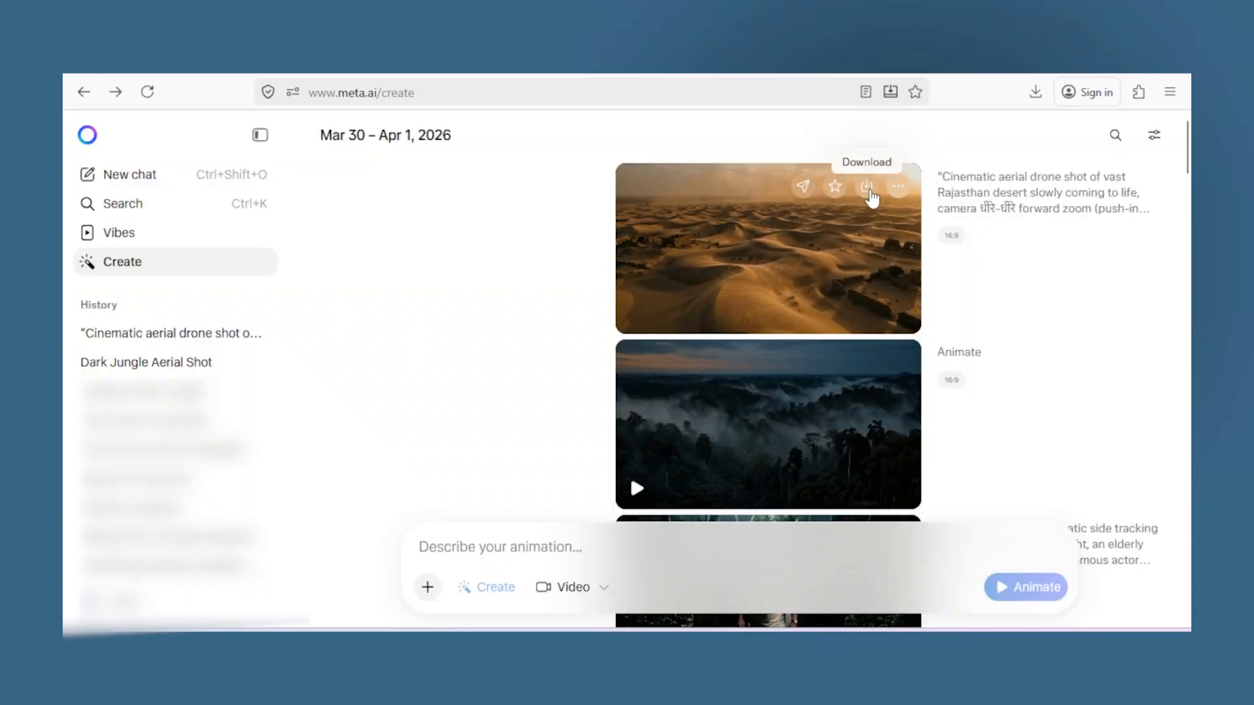
left_click(869, 188)
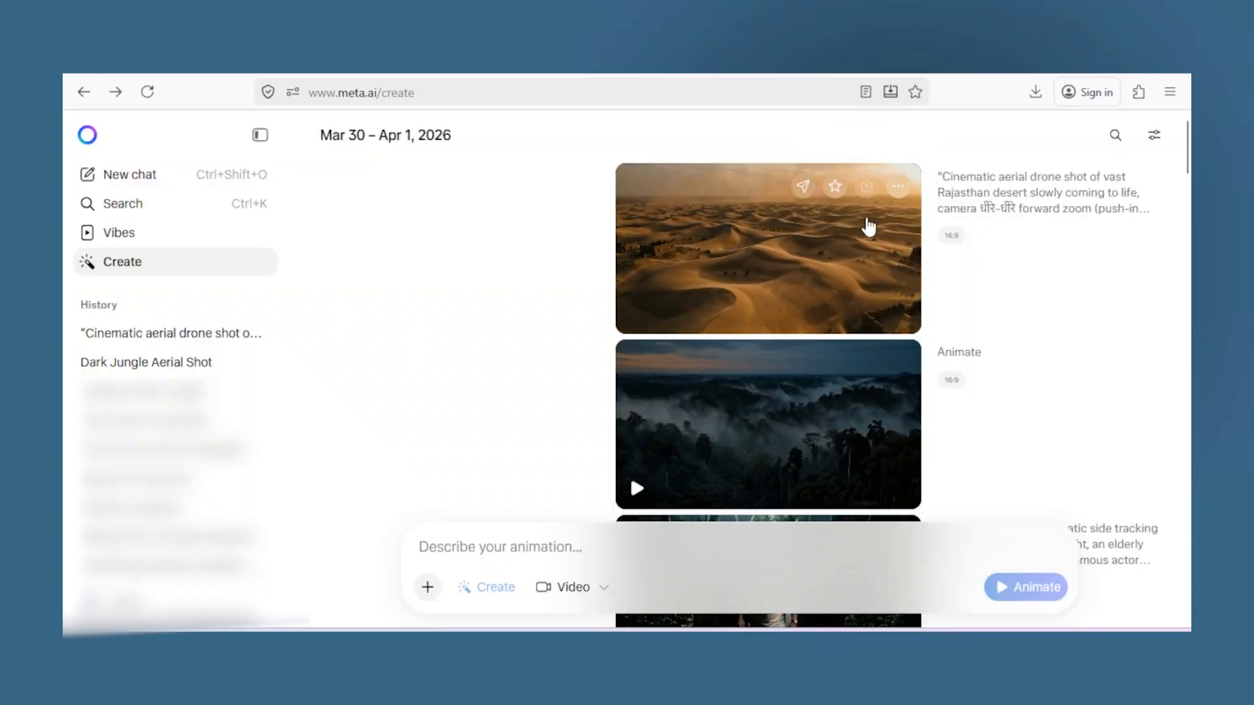
- Rename the downloaded desert drone-shot MP4 in the Downloads folder as 1
left_click(1026, 138)
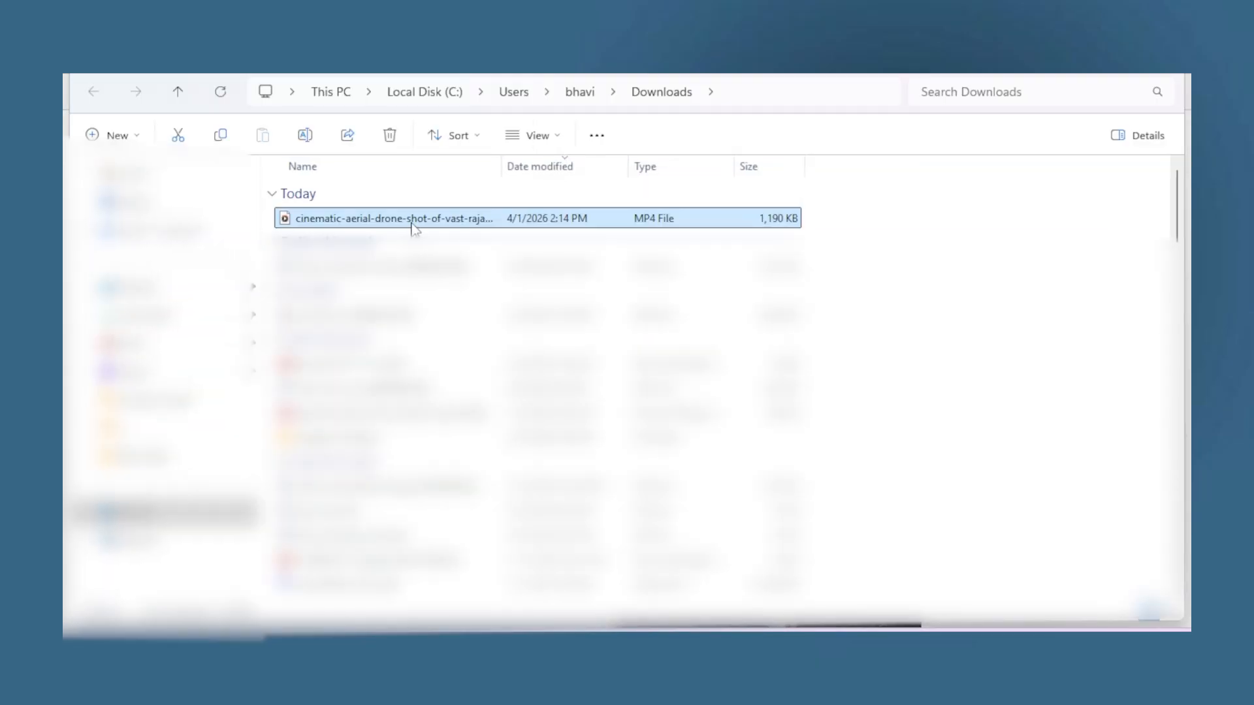
key("F2")
type("1")
key("Return")
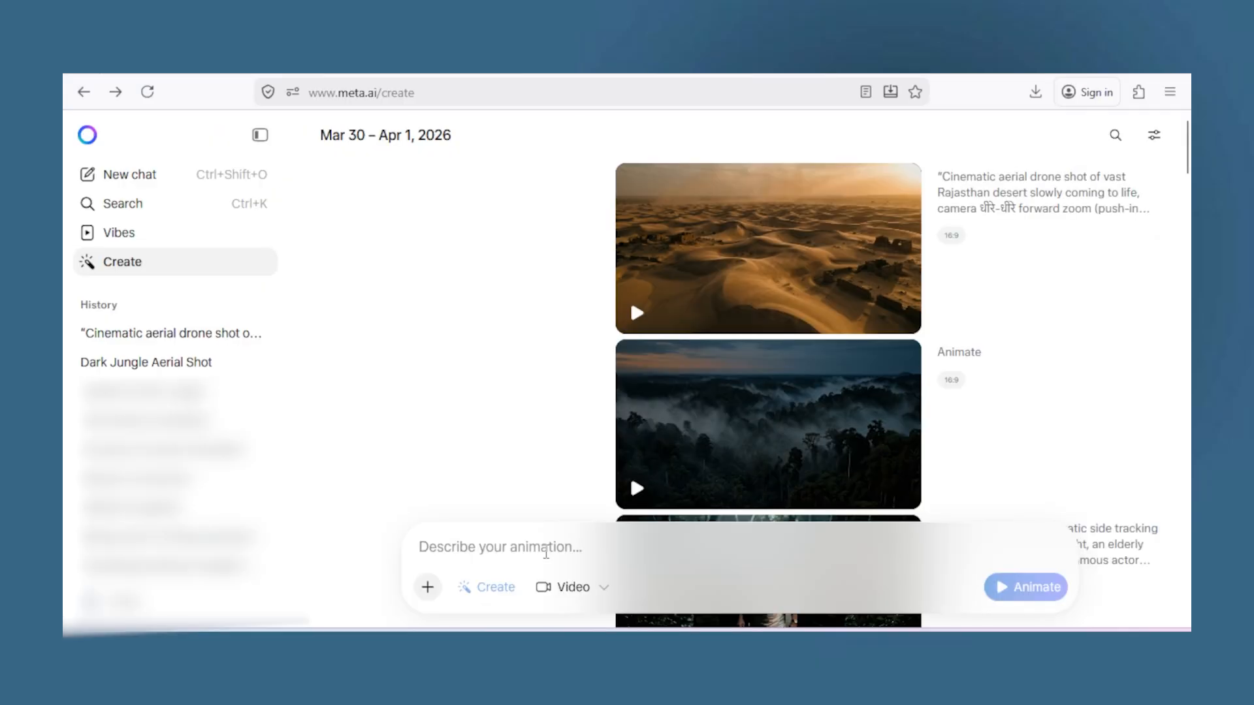
- Back in Meta AI, animate the moonlit ruined village street image using the copied forward tracking shot prompt as a video
key("ctrl+v")
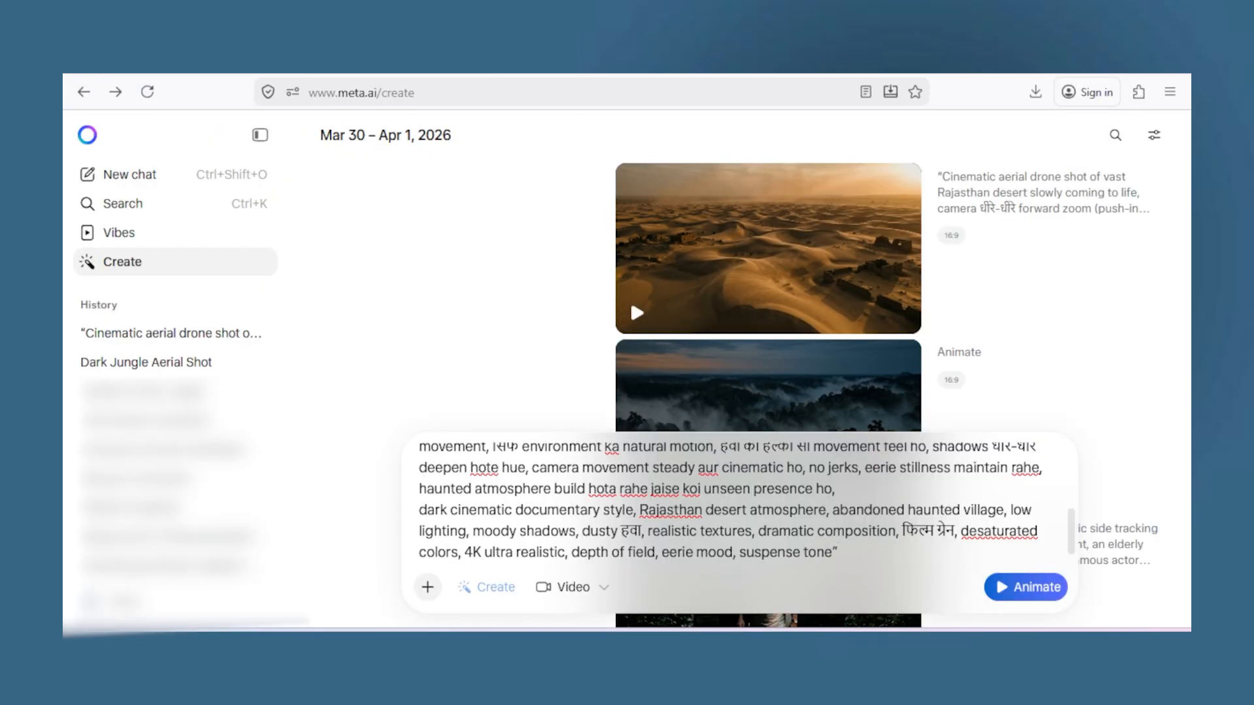
scroll(580, 535, "up", 2)
scroll(579, 535, "down", 3)
left_click(428, 587)
left_click(363, 204)
left_click(457, 418)
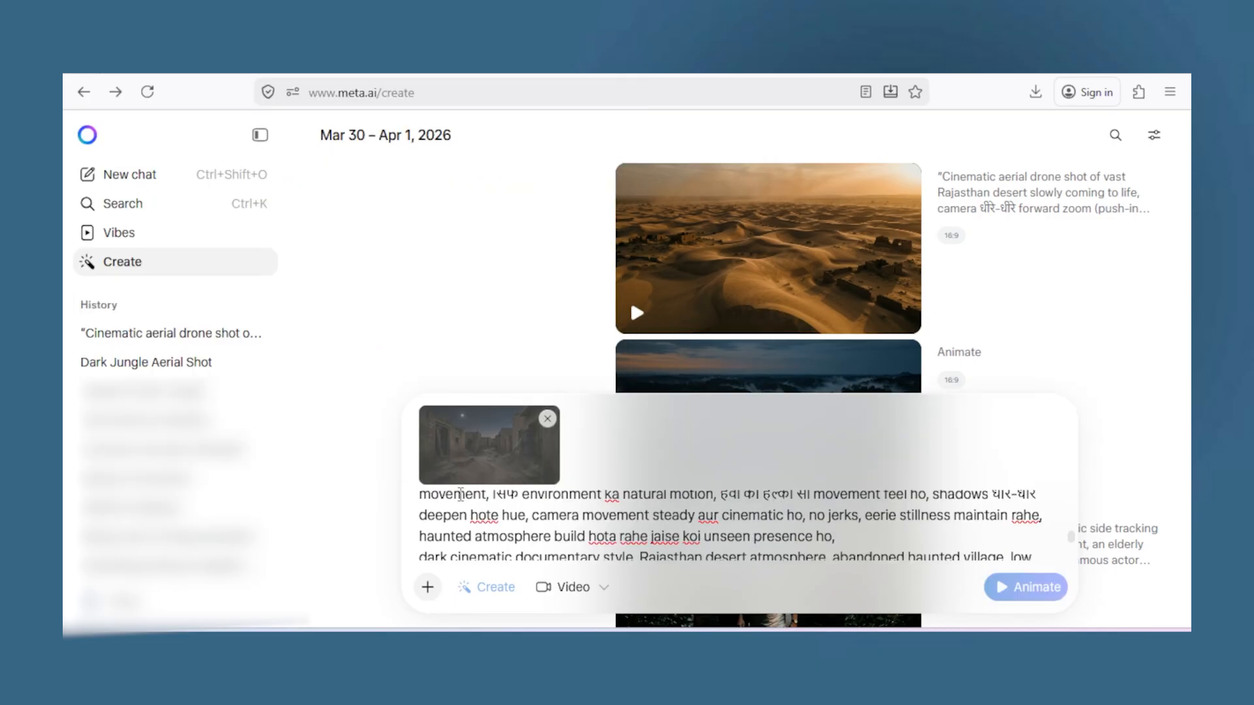
scroll(550, 518, "up", 1)
scroll(550, 518, "up", 3)
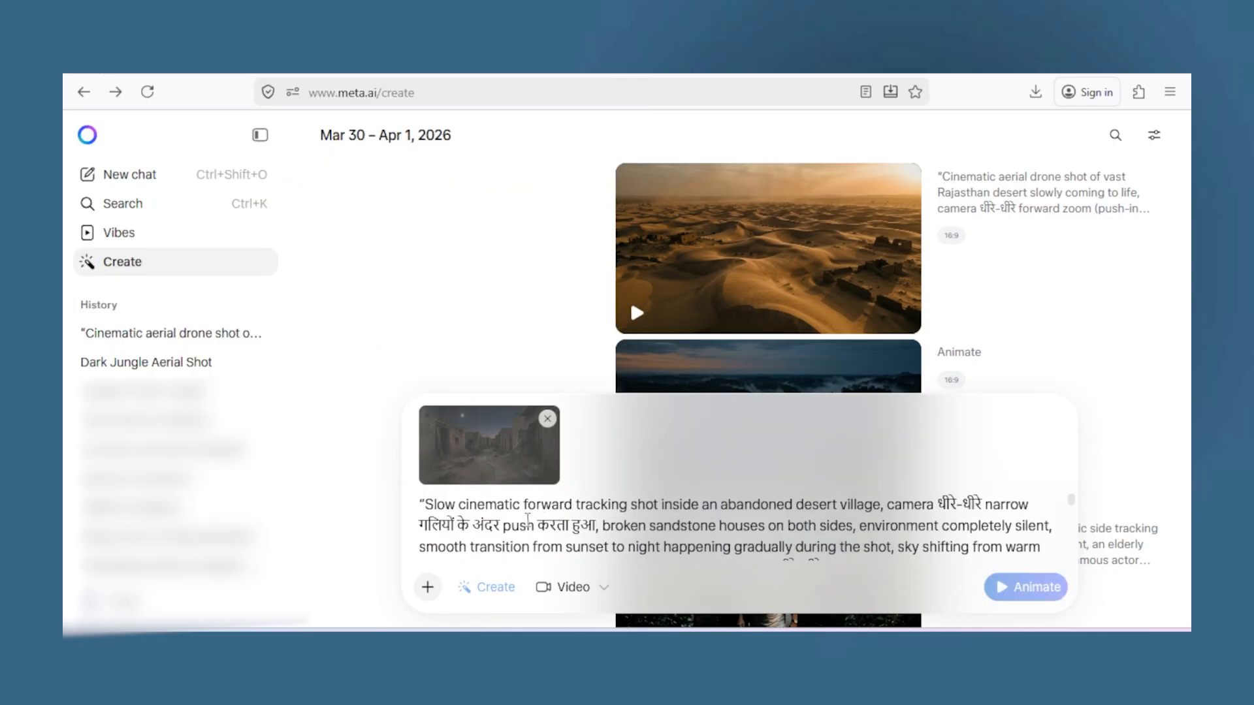
left_click(1024, 587)
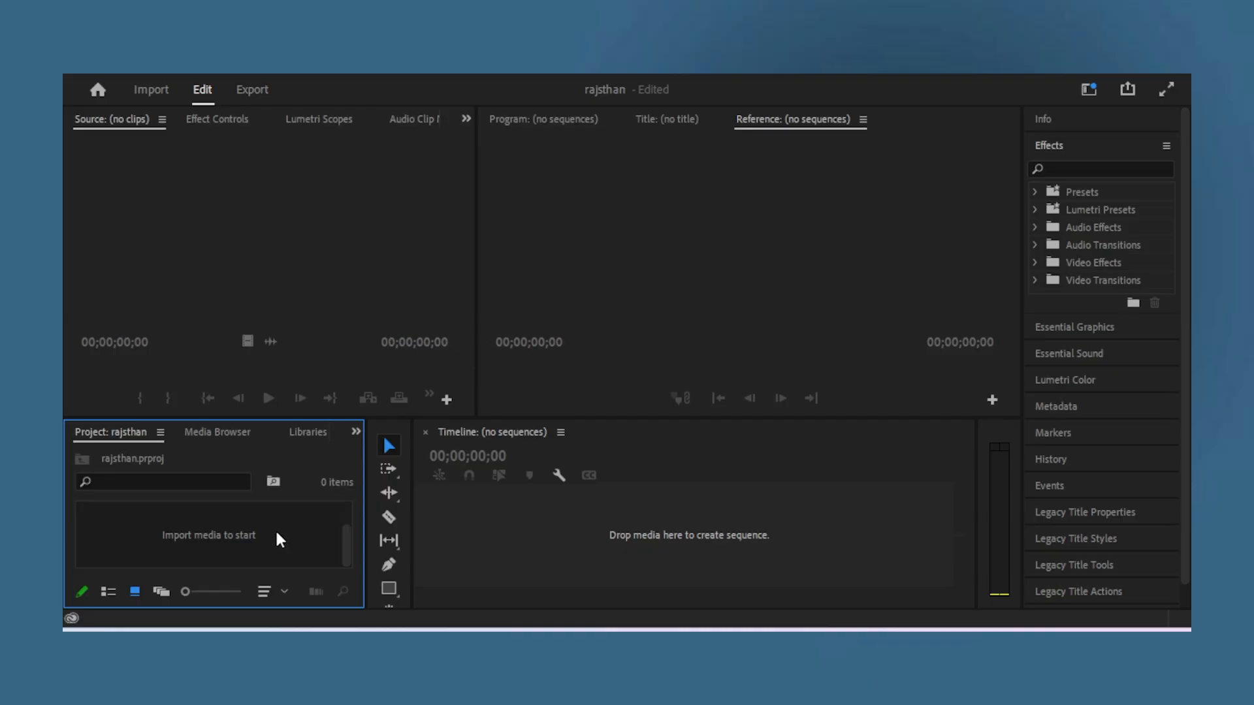
- In the Premiere Pro project rajsthan, import all the numbered video clips from the RAjsthan clips folder
double_click(242, 541)
left_click(275, 260)
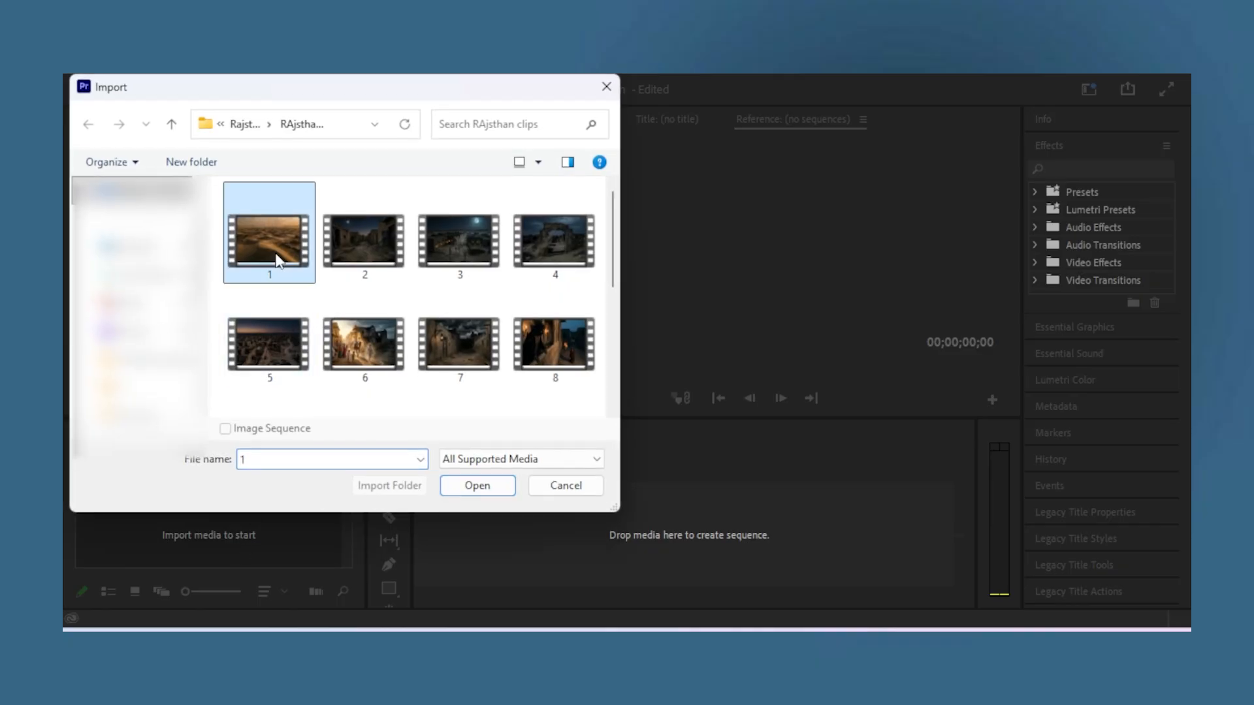
key("ctrl+a")
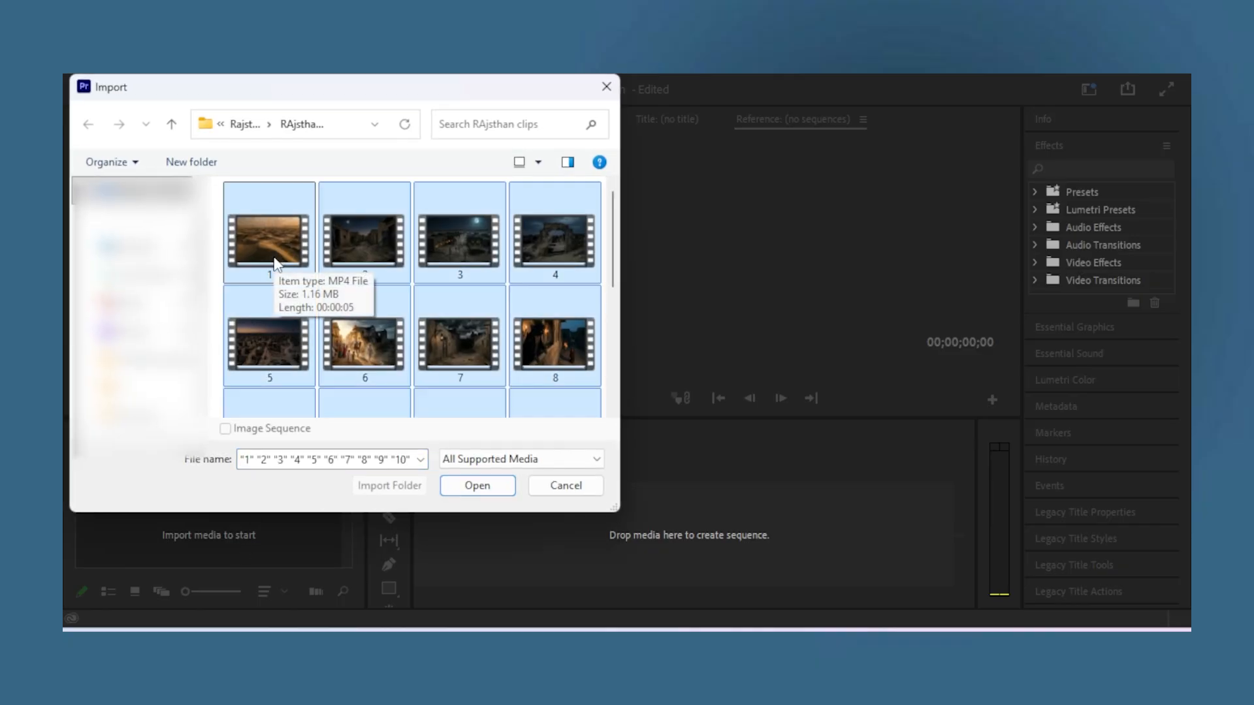
key("Return")
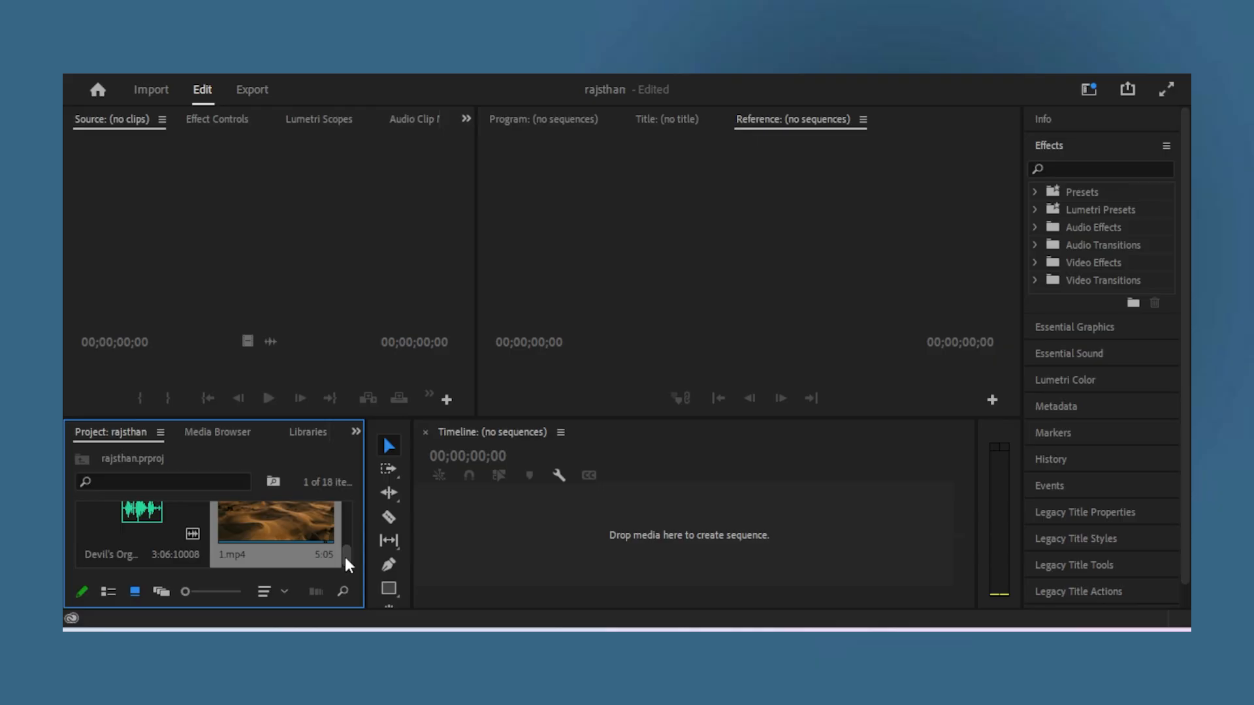
- Sort the project's media items so that the numbered clips are listed in order starting from 1.mp4
left_click_drag(346, 553, 349, 514)
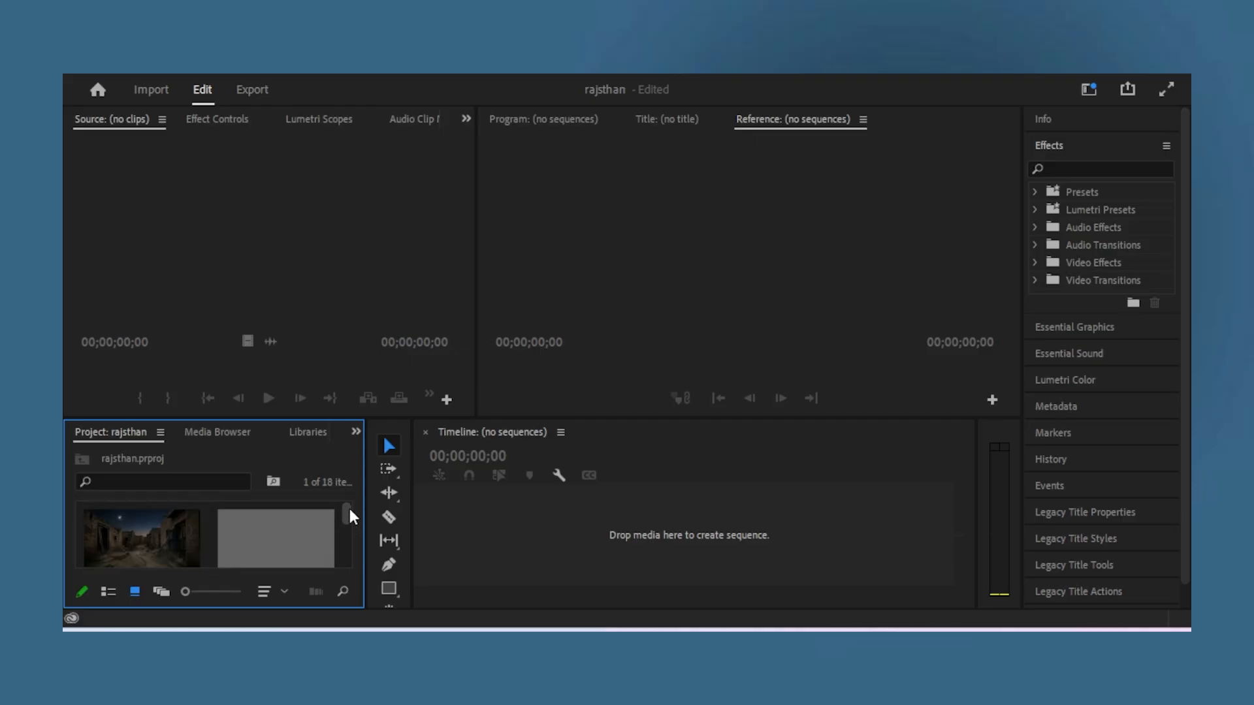
left_click(285, 593)
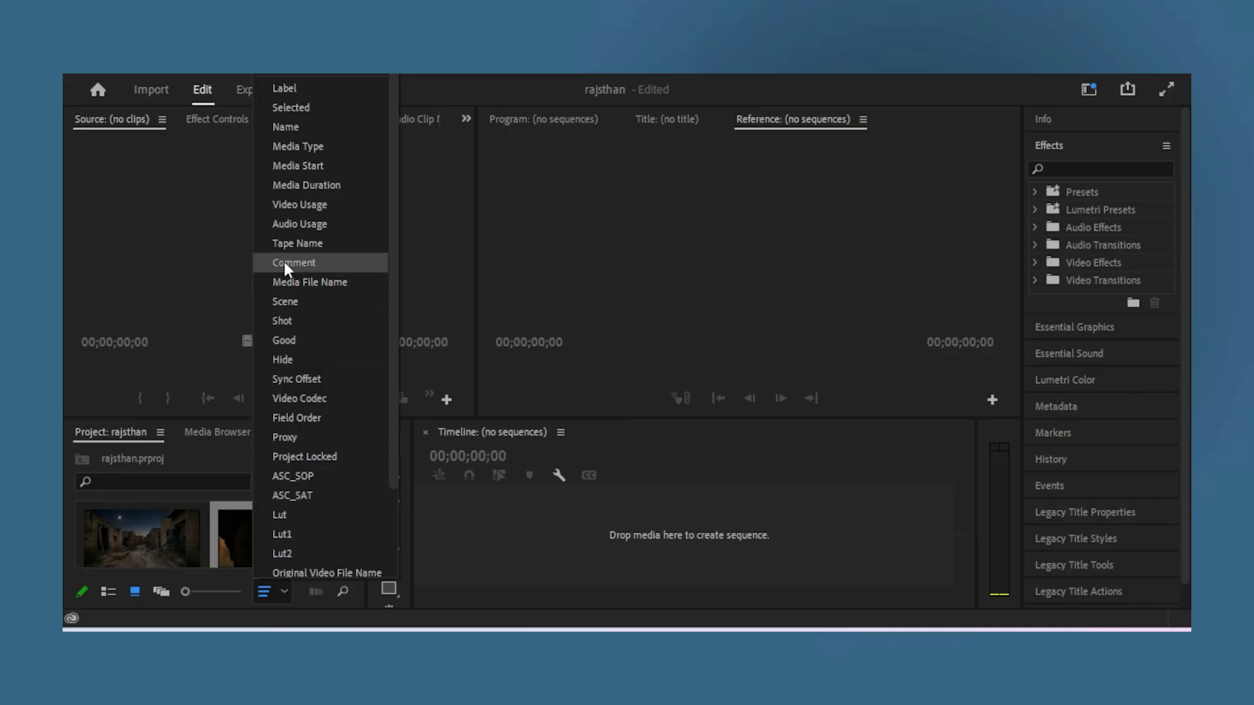
left_click(298, 145)
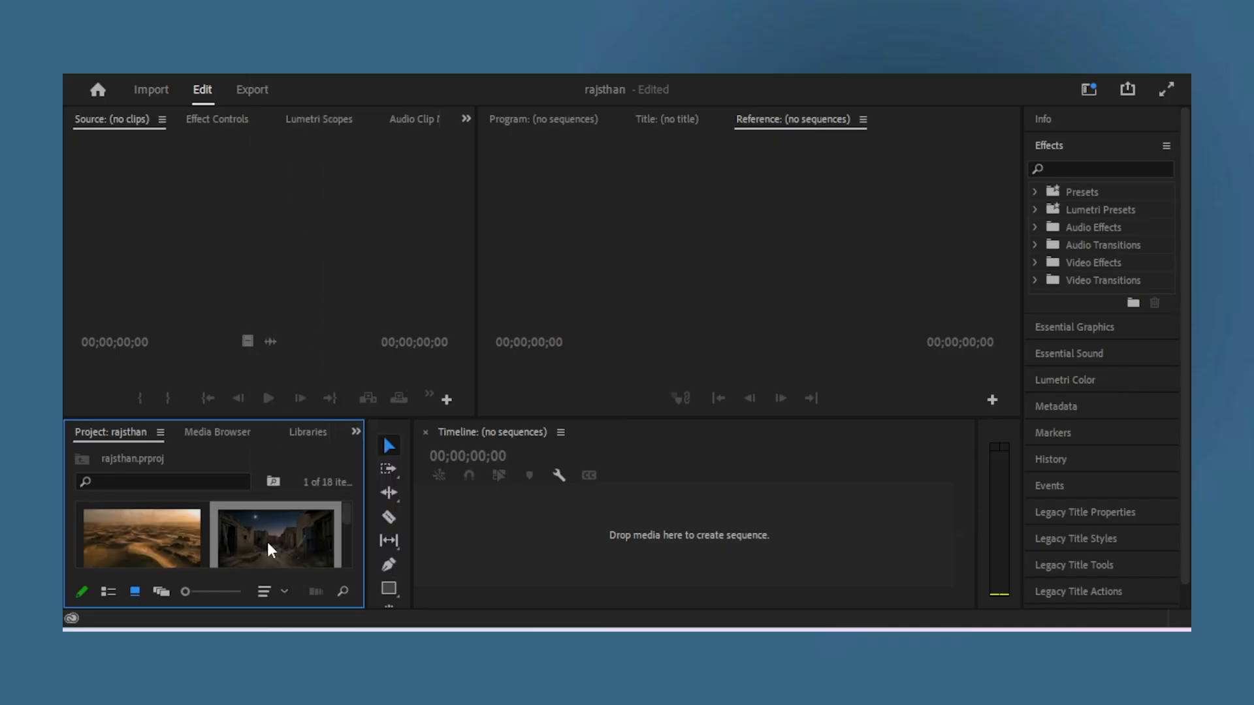
- Create a sequence from 1.mp4 by placing the clip in the empty timeline, and select it
scroll(347, 511, "down", 1)
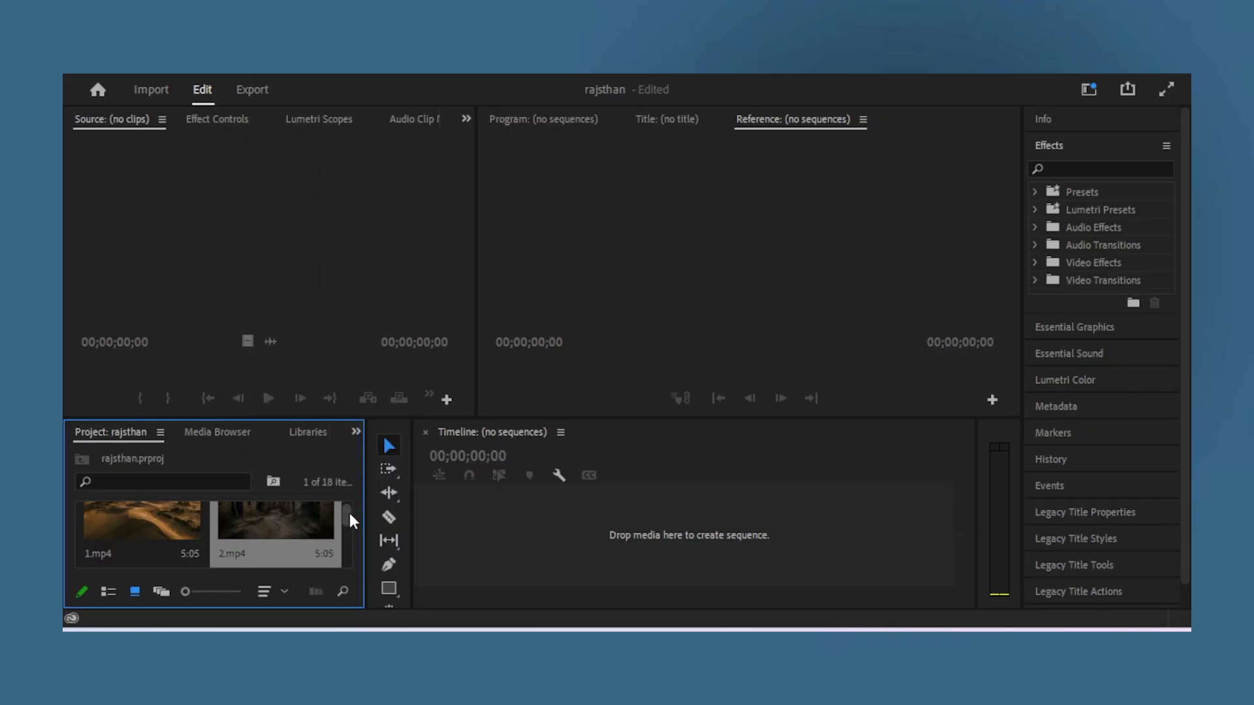
left_click(140, 535)
left_click_drag(126, 518, 645, 570)
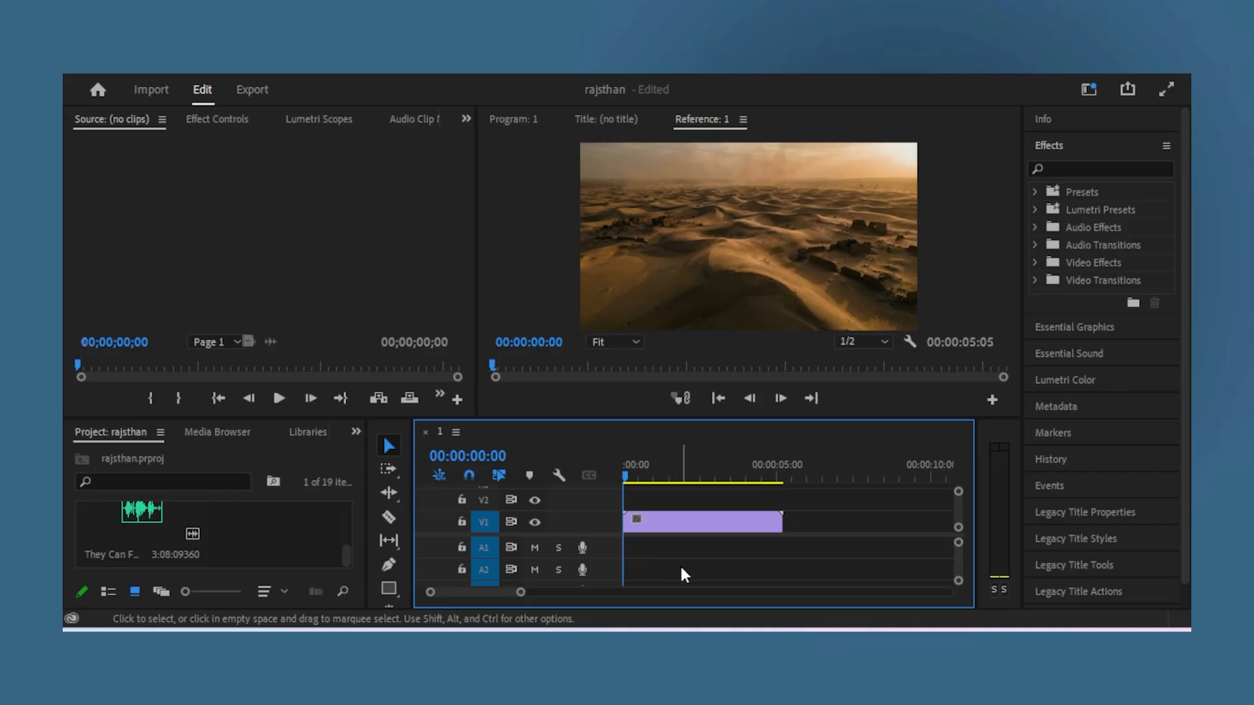
left_click(677, 527)
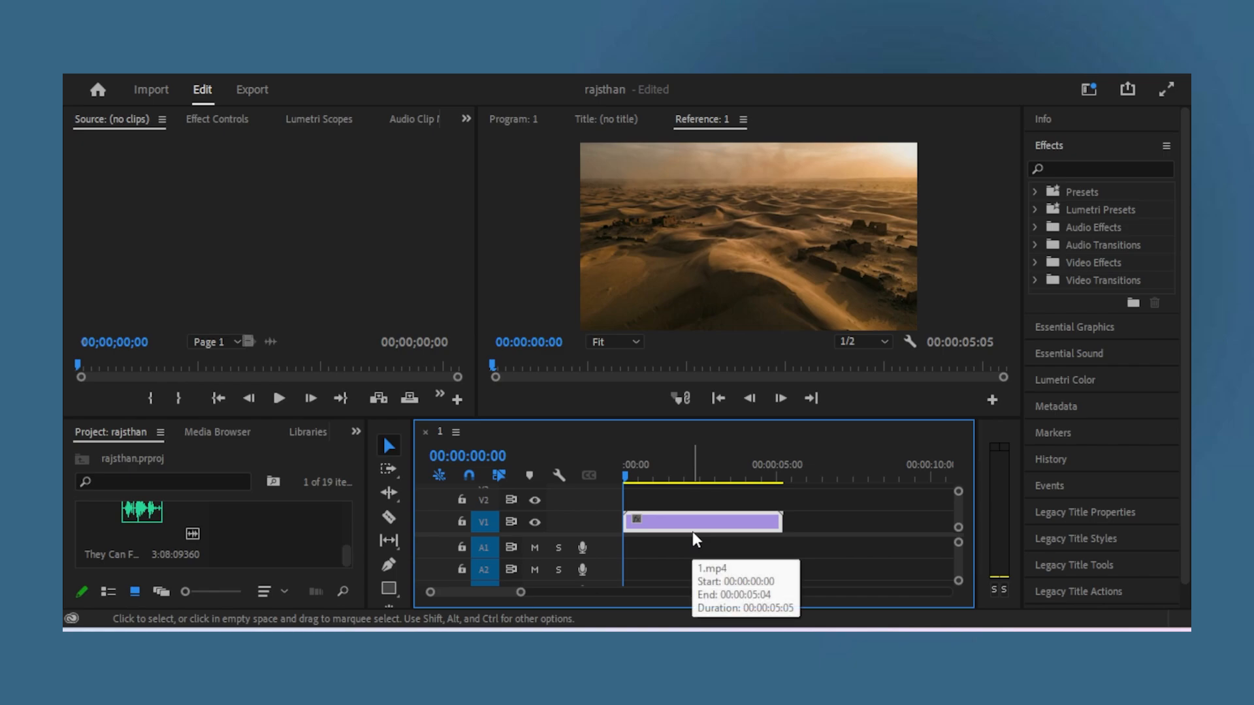
- Place the voice-over file rajsthan_8812d9.mp3 on audio track A1 at the start of the timeline under 1.mp4
left_click_drag(347, 558, 628, 553)
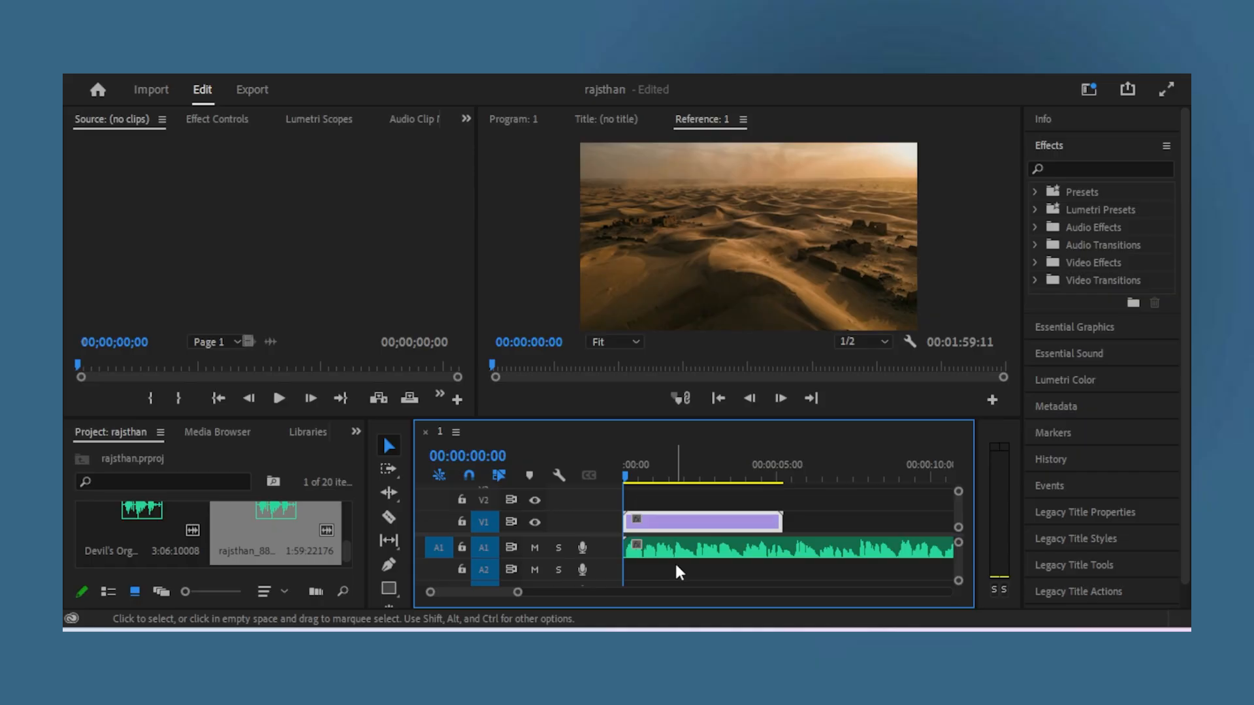
left_click(673, 549)
left_click(685, 531)
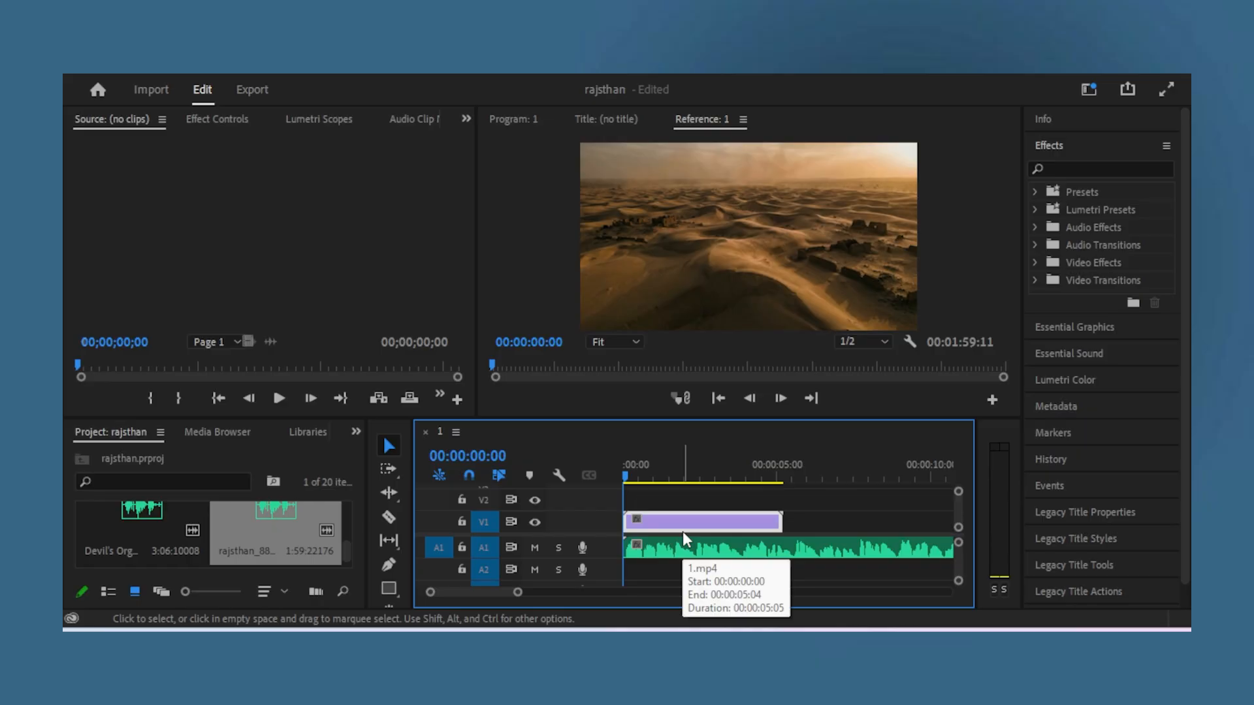
- Split the 1.mp4 clip on track V1 at 00:00:02:09 and delete the part after the cut
left_click(737, 465)
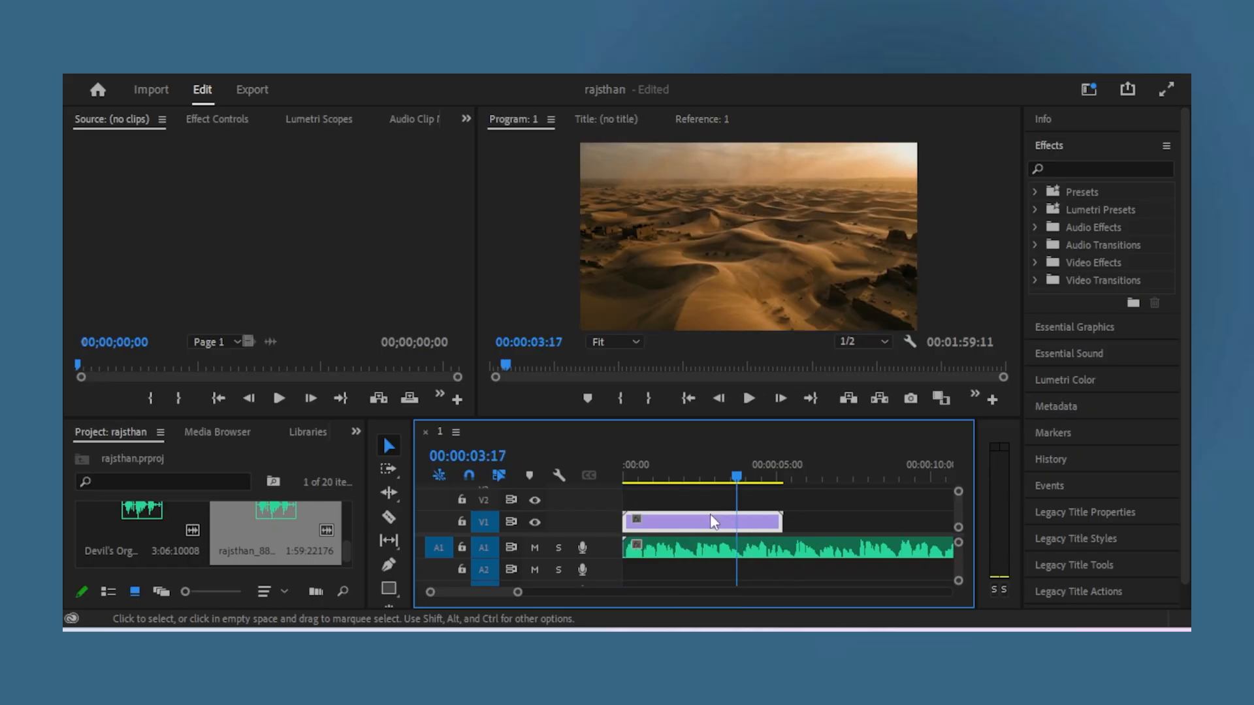
left_click(657, 465)
left_click(695, 521, "ctrl")
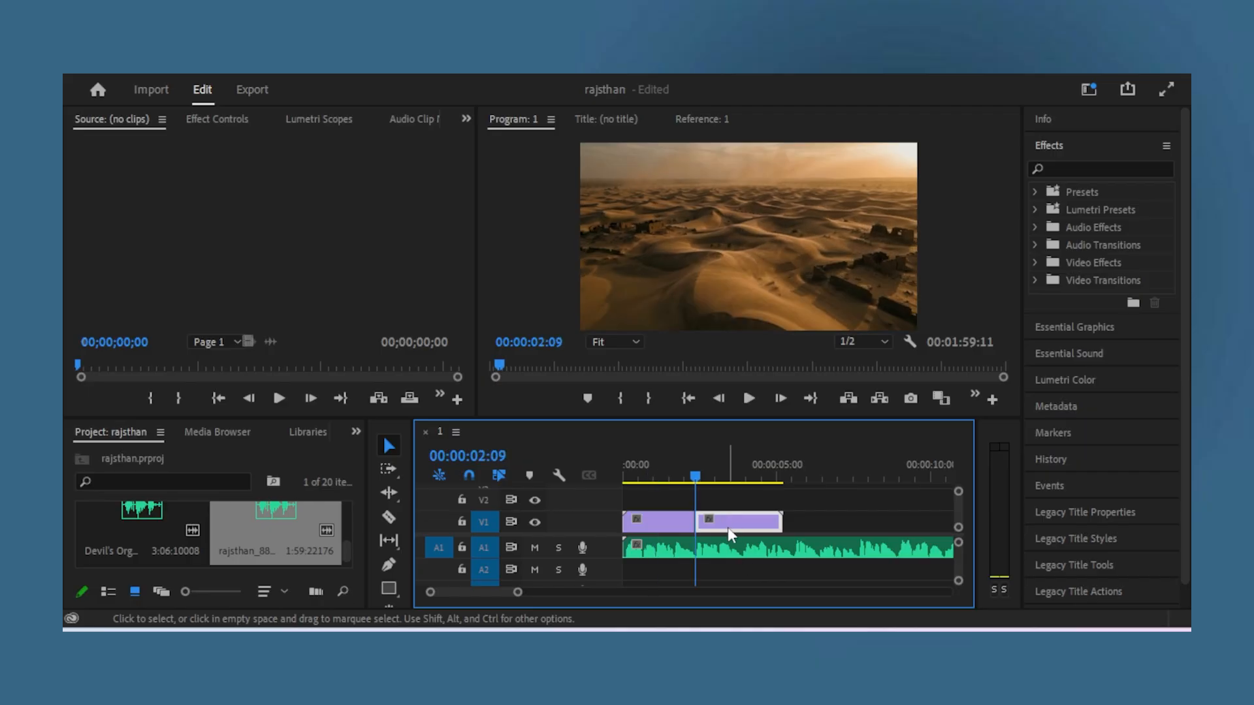
key("Delete")
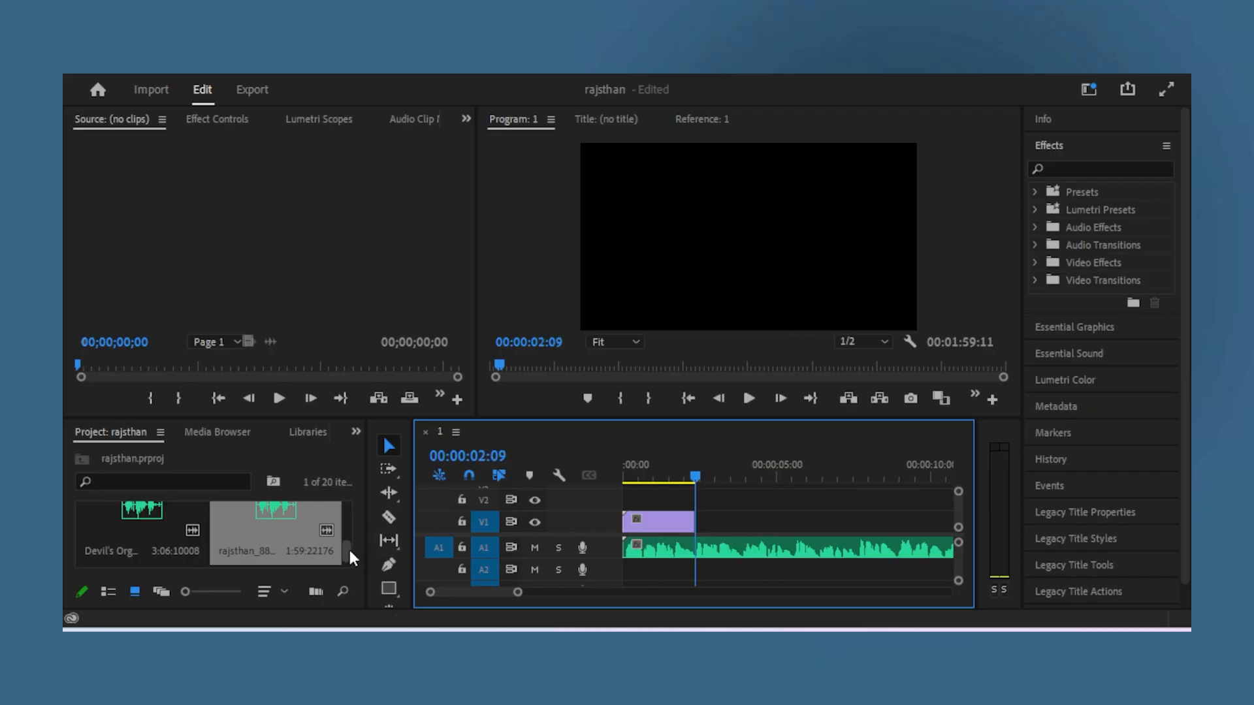
left_click_drag(347, 552, 348, 512)
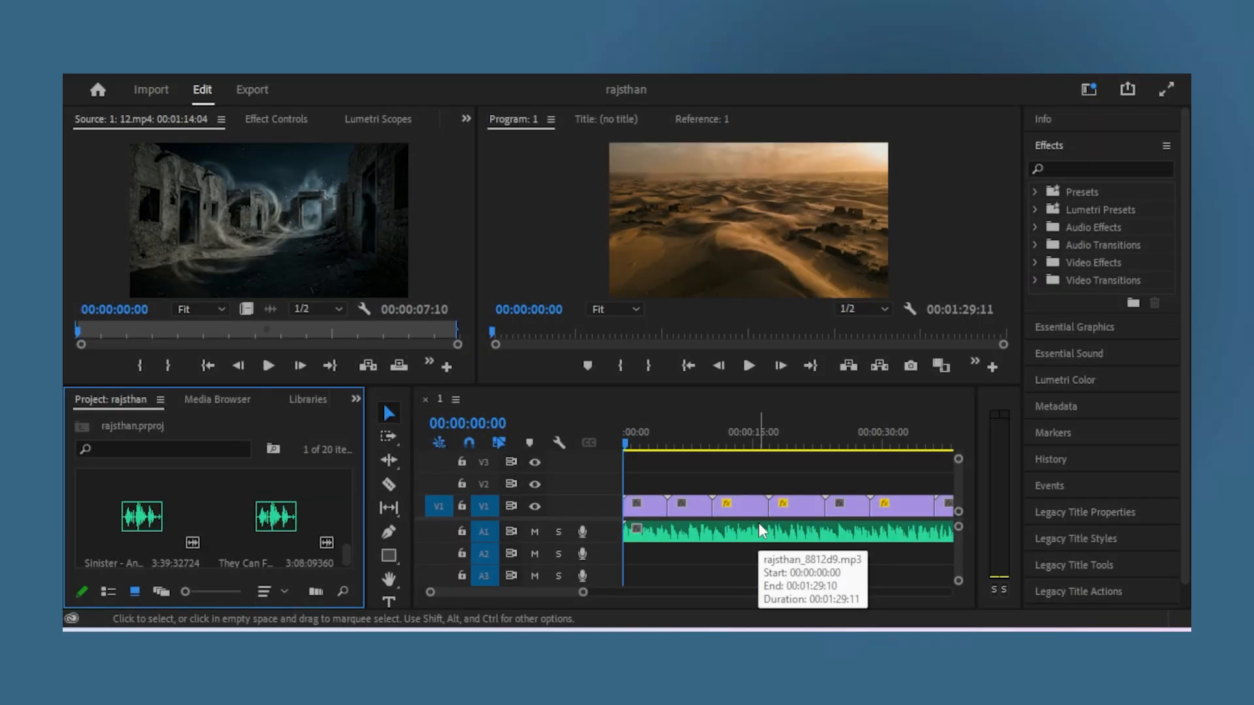
left_click(695, 533)
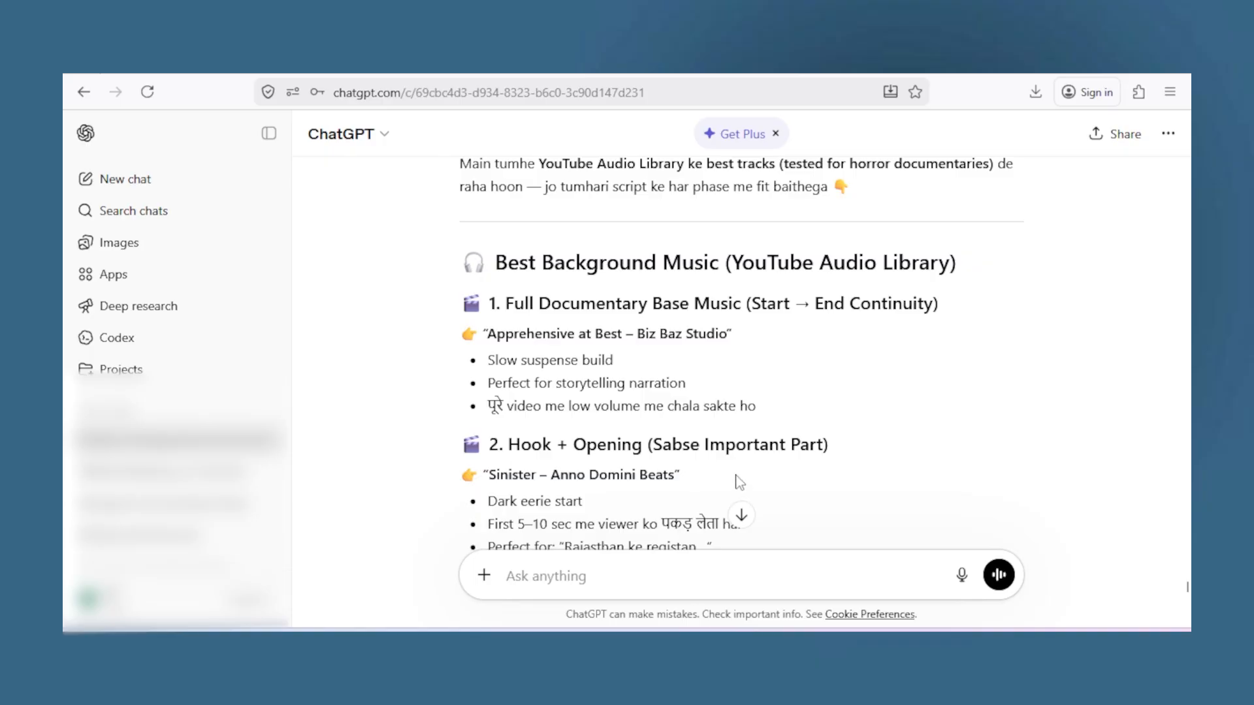
- In ChatGPT, review the request for suitable YouTube Audio Library music and the start of the suggested background tracks
scroll(737, 475, "up", 3)
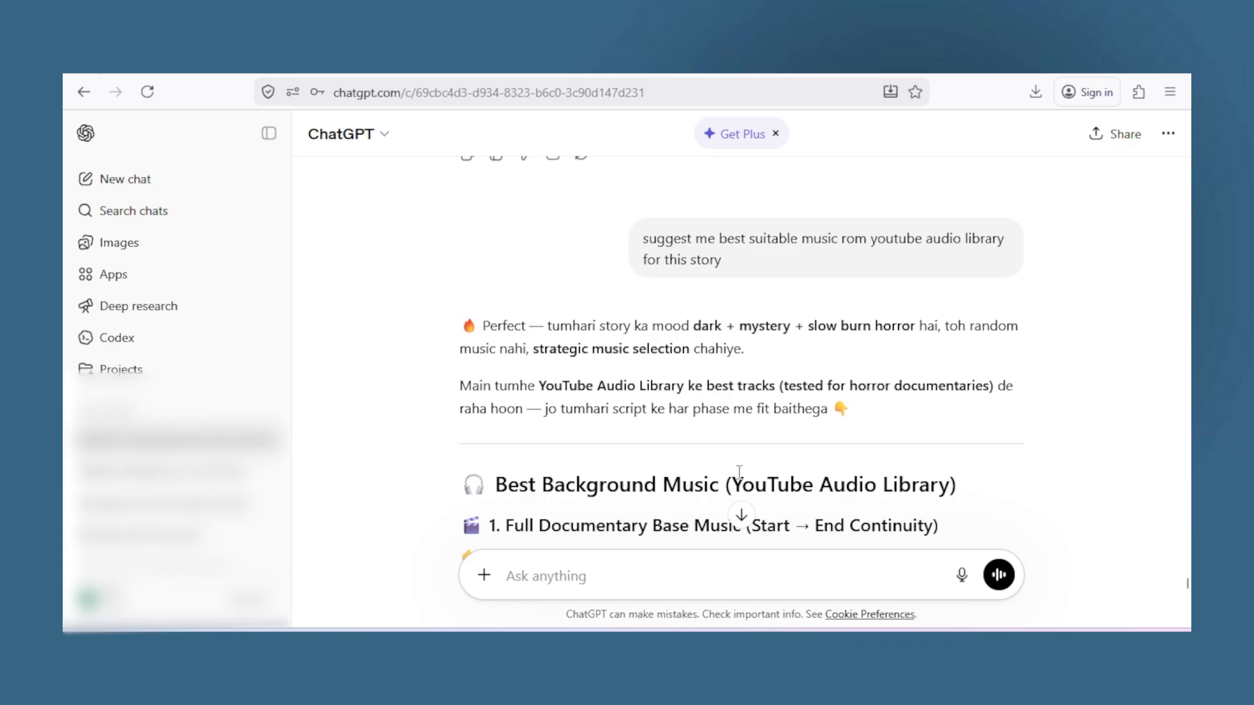
scroll(740, 473, "up", 3)
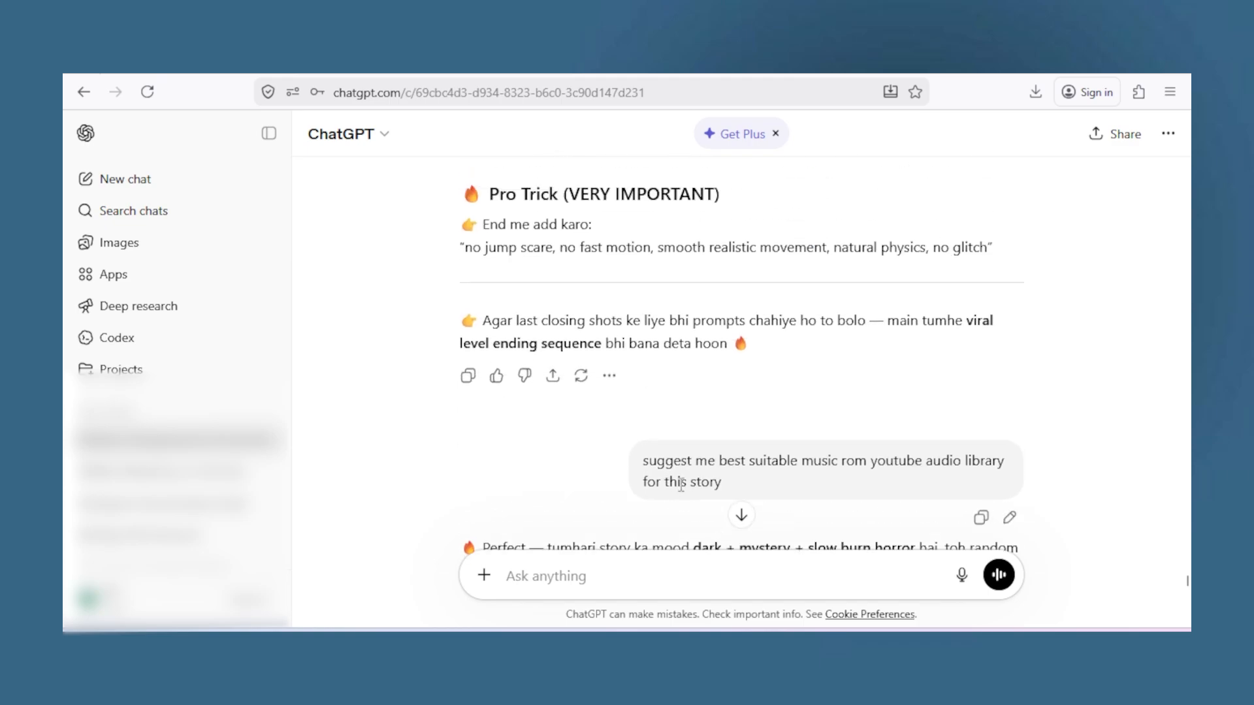
- In ChatGPT's music answer, examine the track suggested as full documentary base music, "Apprehensive at Best – Biz Baz Studio"
scroll(681, 485, "down", 3)
left_click_drag(646, 239, 744, 246)
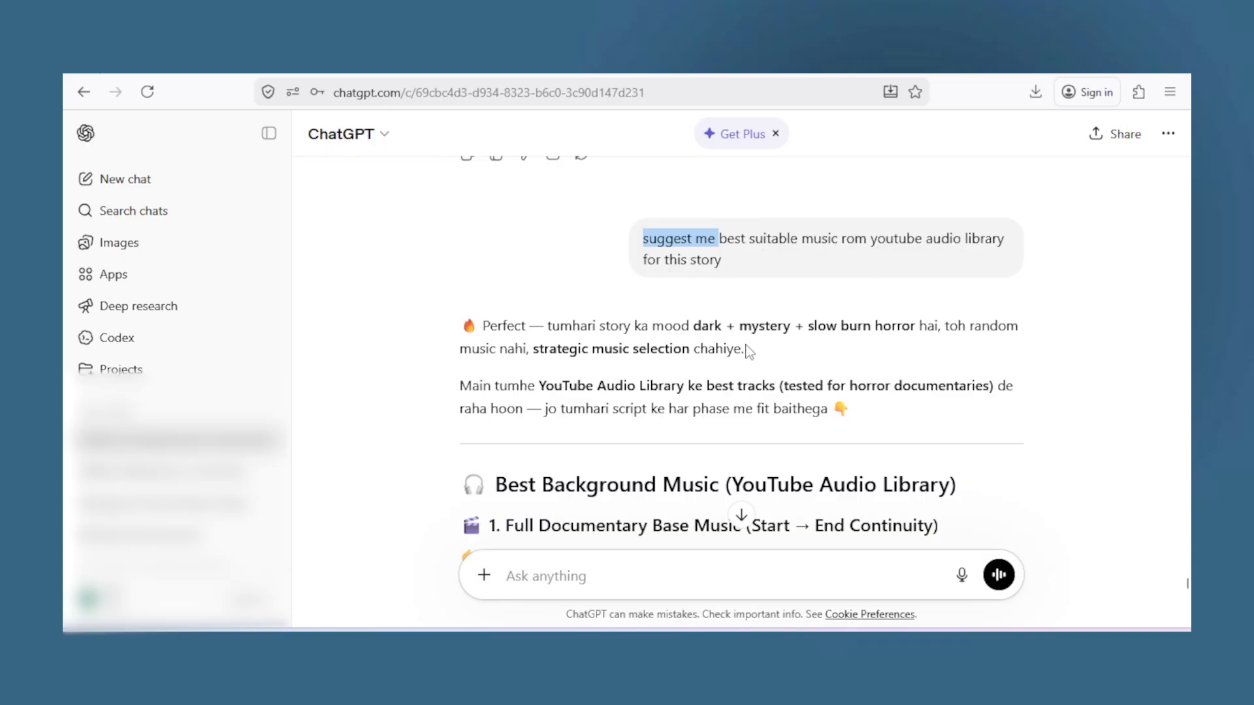
scroll(749, 405, "down", 3)
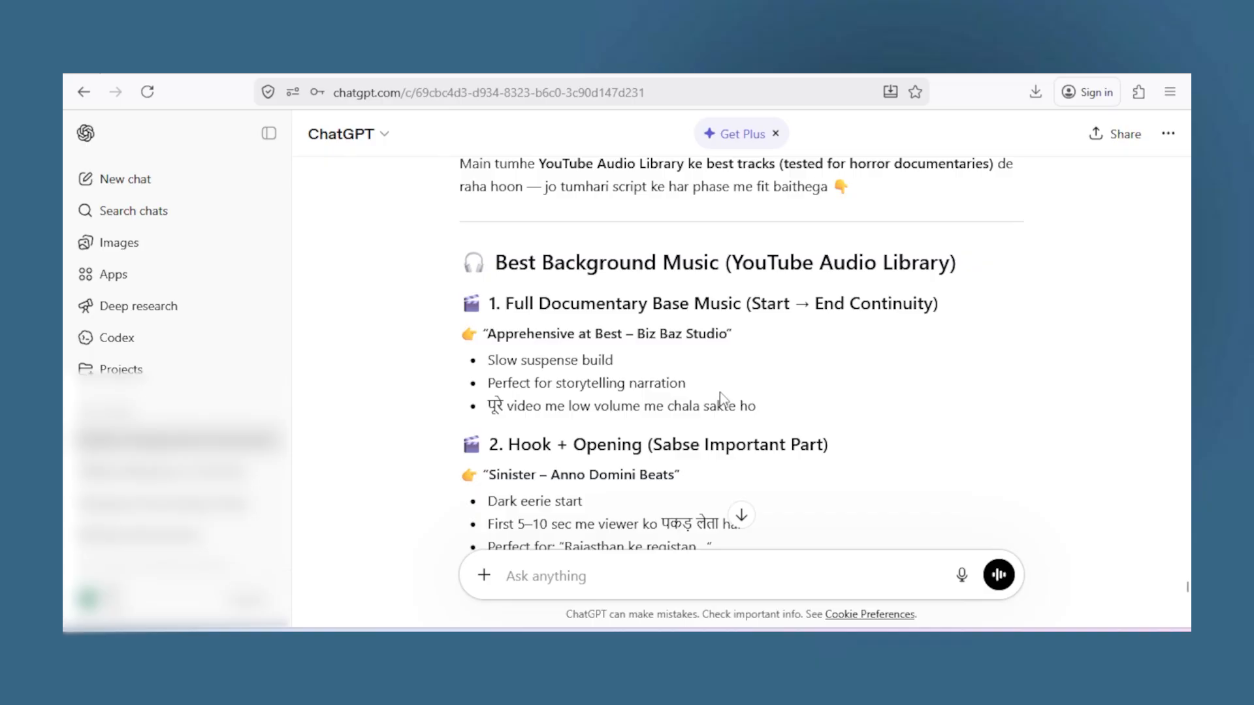
left_click_drag(506, 304, 717, 312)
left_click(554, 319)
left_click_drag(490, 336, 623, 336)
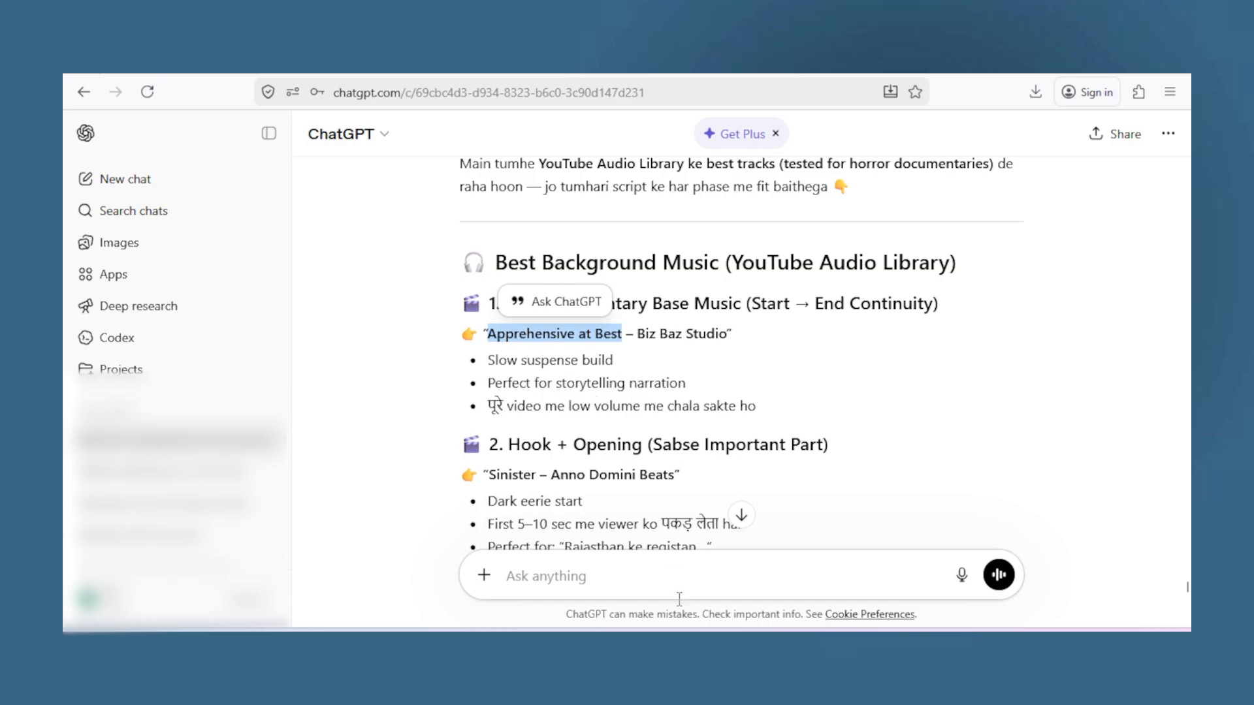
- Locate the Apprehensive at Best music file in the RAjsthan clips folder and return to the ChatGPT answer
key("alt+Tab")
left_click(816, 366)
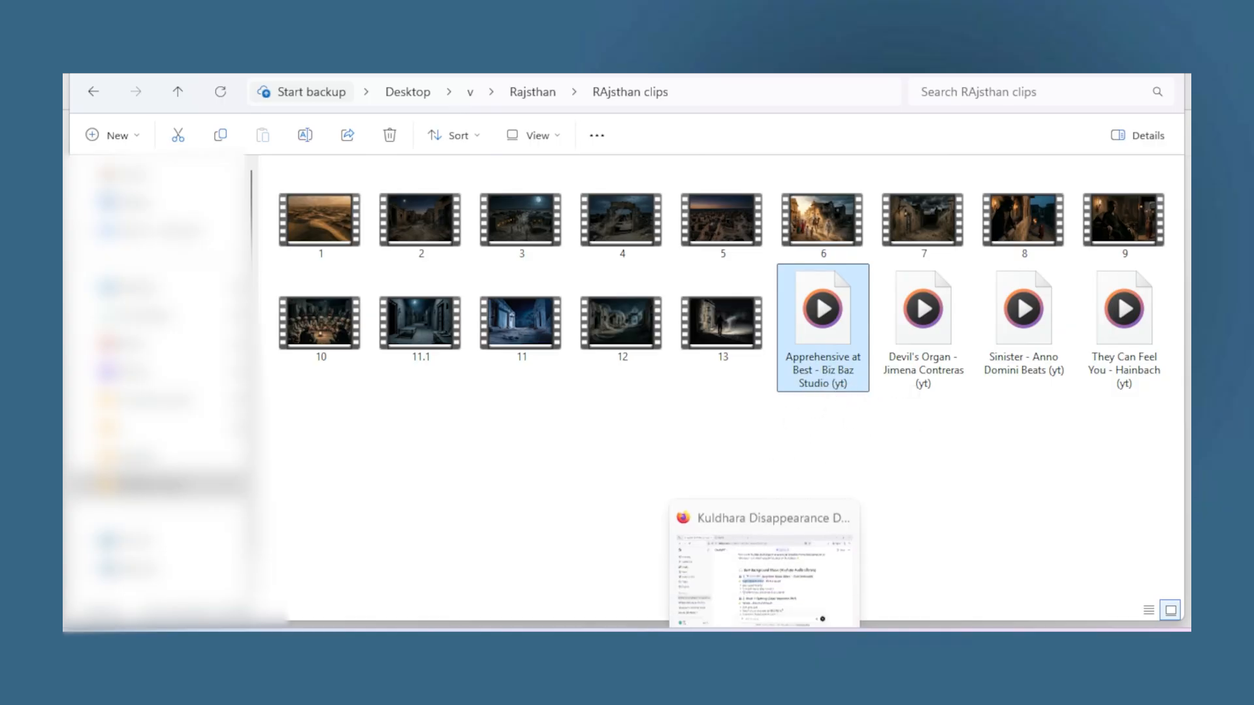
left_click(765, 623)
left_click(501, 350)
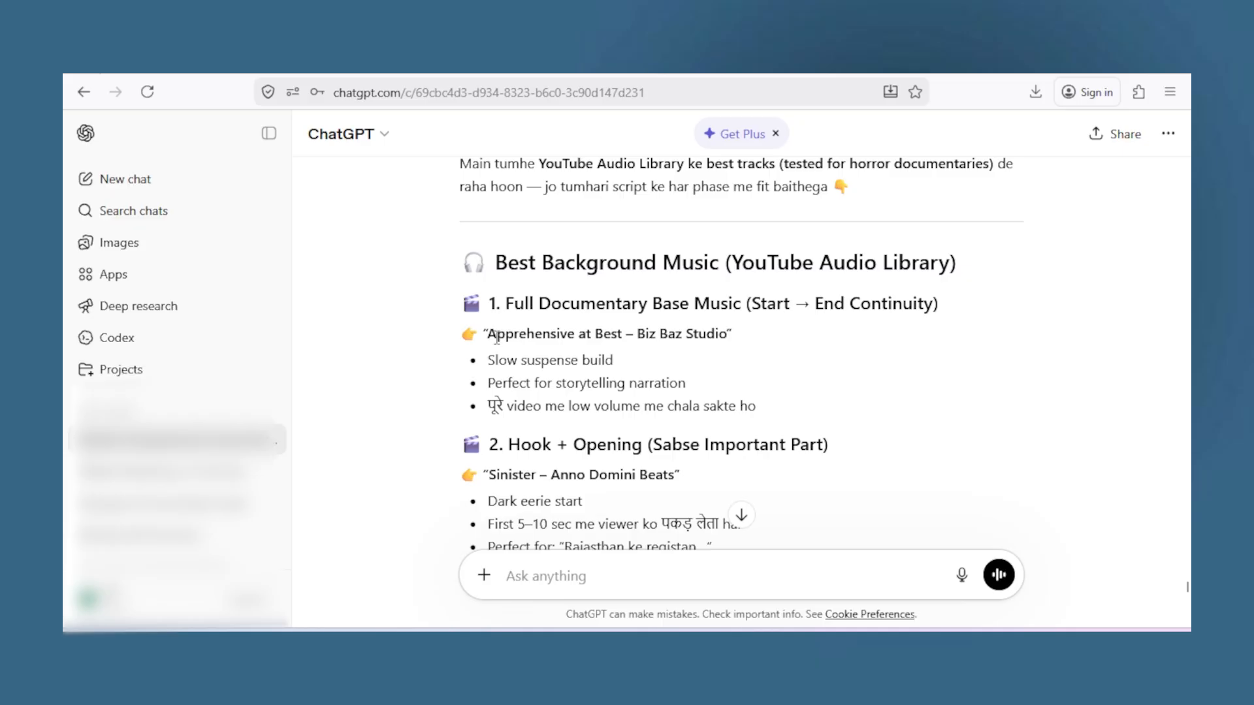
- Read the usage notes for the base music and the Sinister track suggested for the hook and opening
double_click(497, 336)
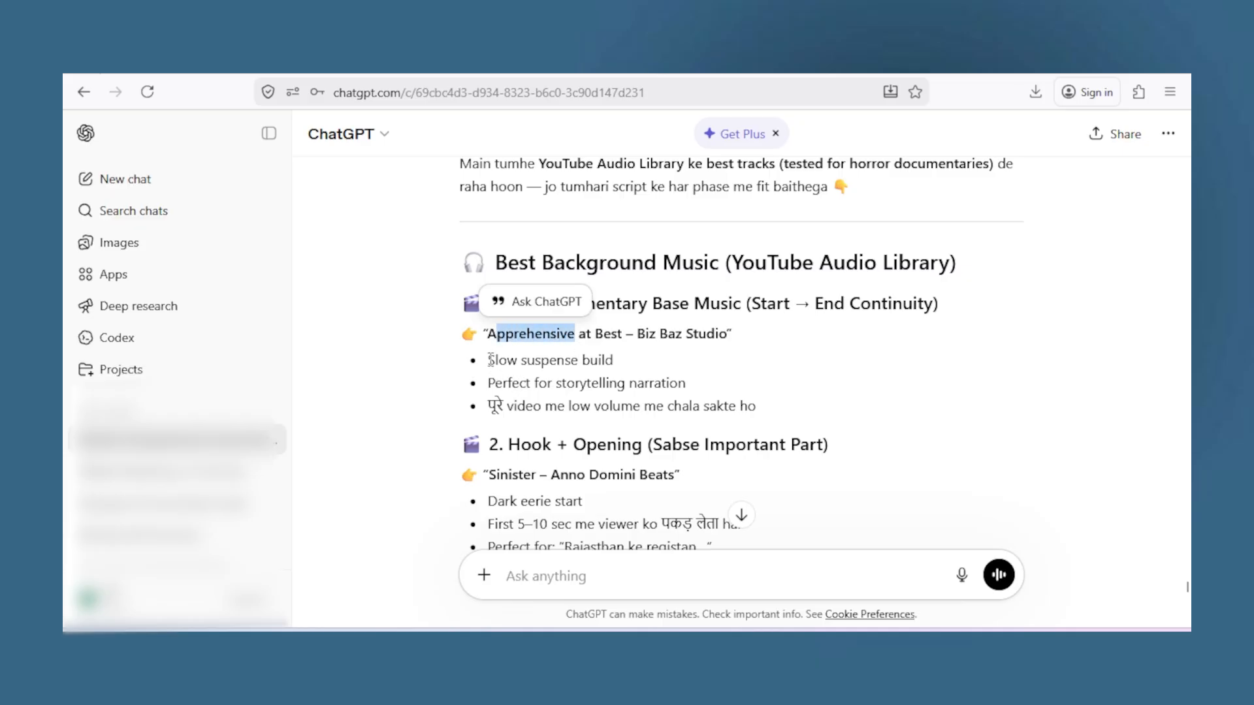
left_click_drag(488, 360, 507, 361)
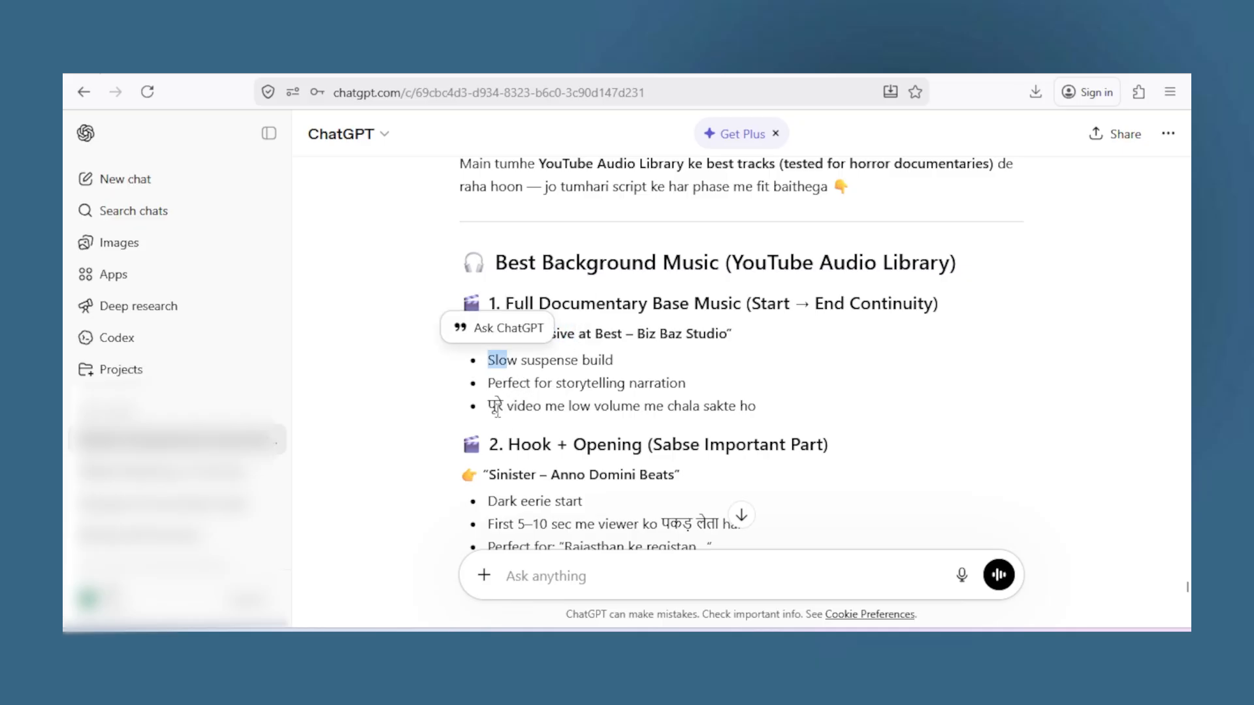
left_click_drag(491, 406, 772, 413)
left_click(693, 411)
left_click_drag(511, 448, 805, 451)
left_click(590, 495)
scroll(536, 396, "down", 3)
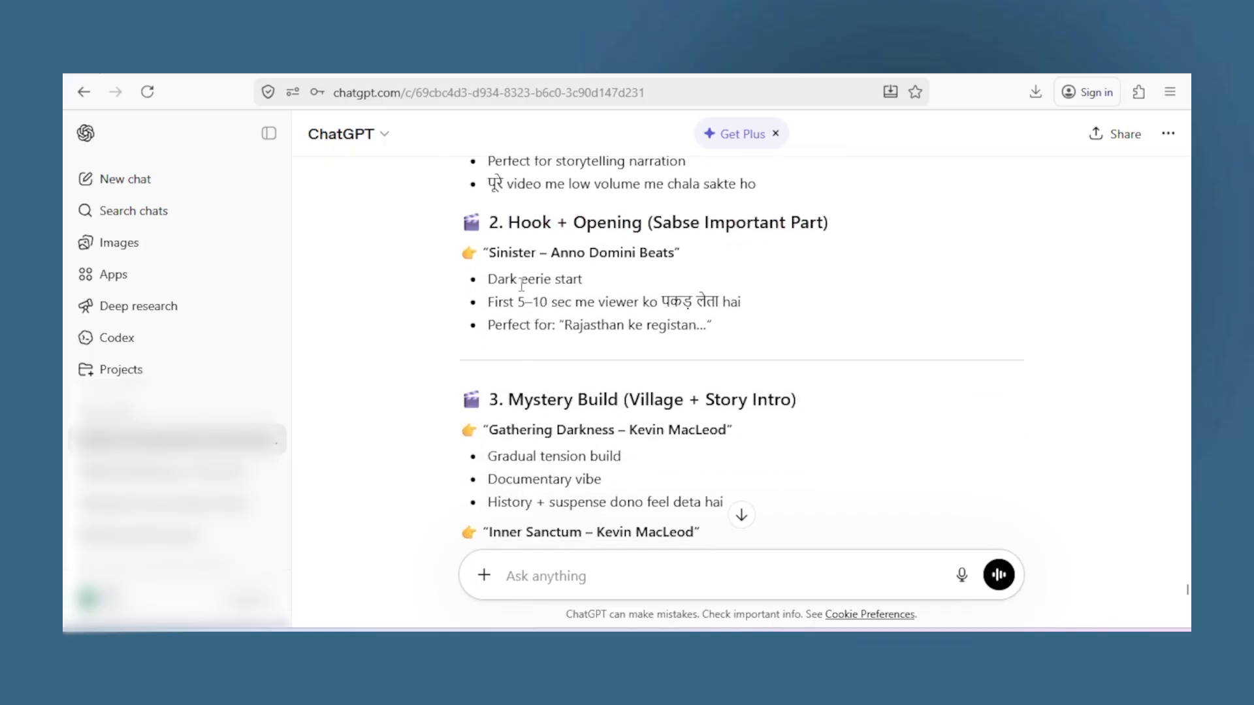
left_click_drag(488, 252, 638, 253)
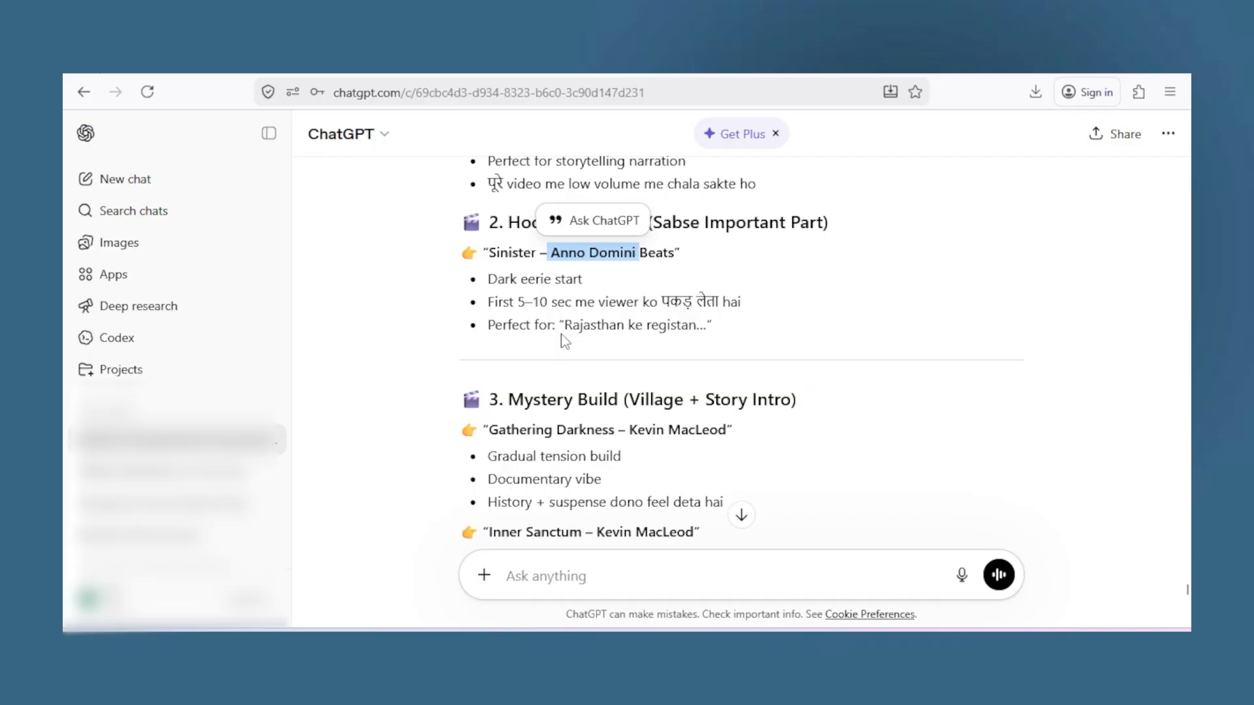
- Review the tracks suggested for the Mystery Build section and the Tension + Villain Entry section
left_click_drag(510, 400, 618, 399)
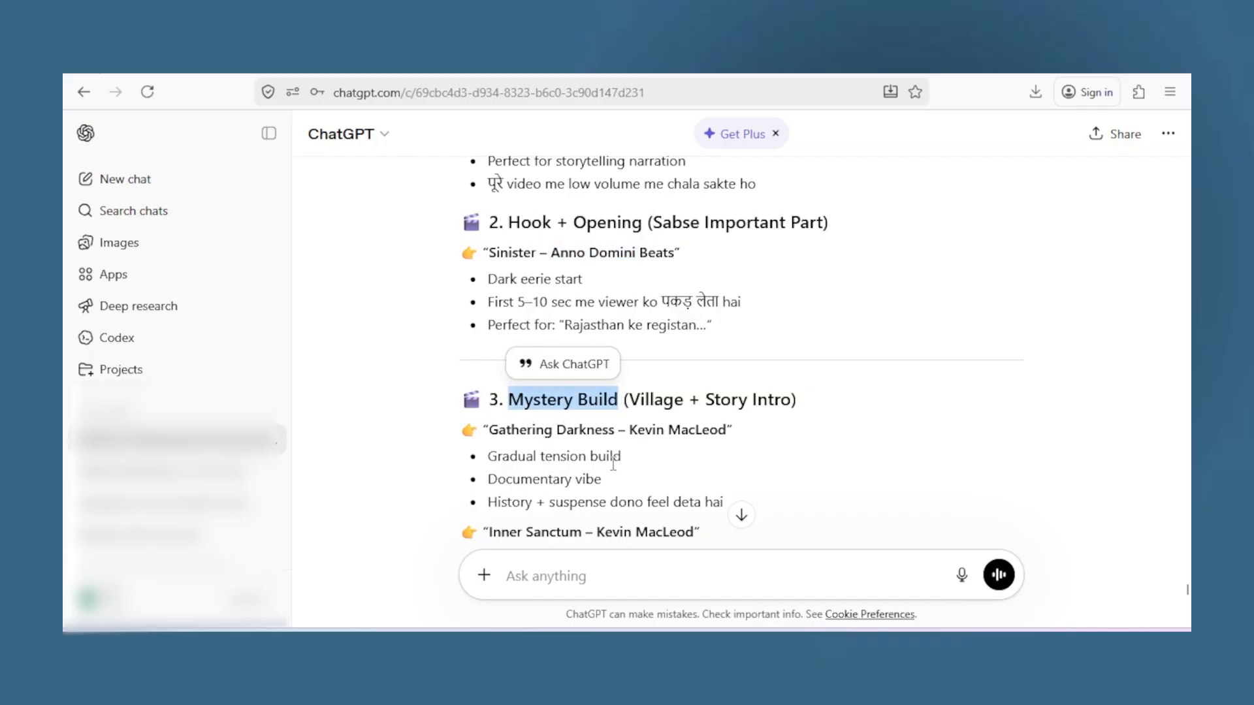
left_click_drag(490, 431, 534, 434)
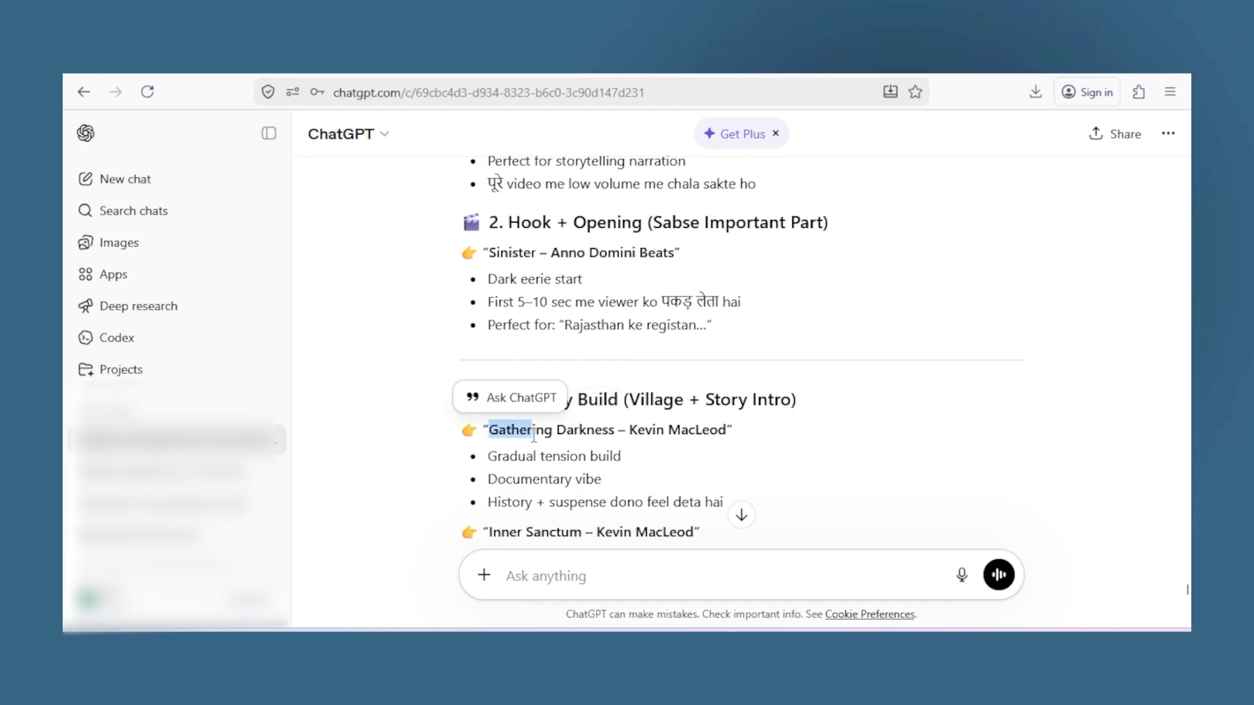
left_click_drag(628, 402, 792, 402)
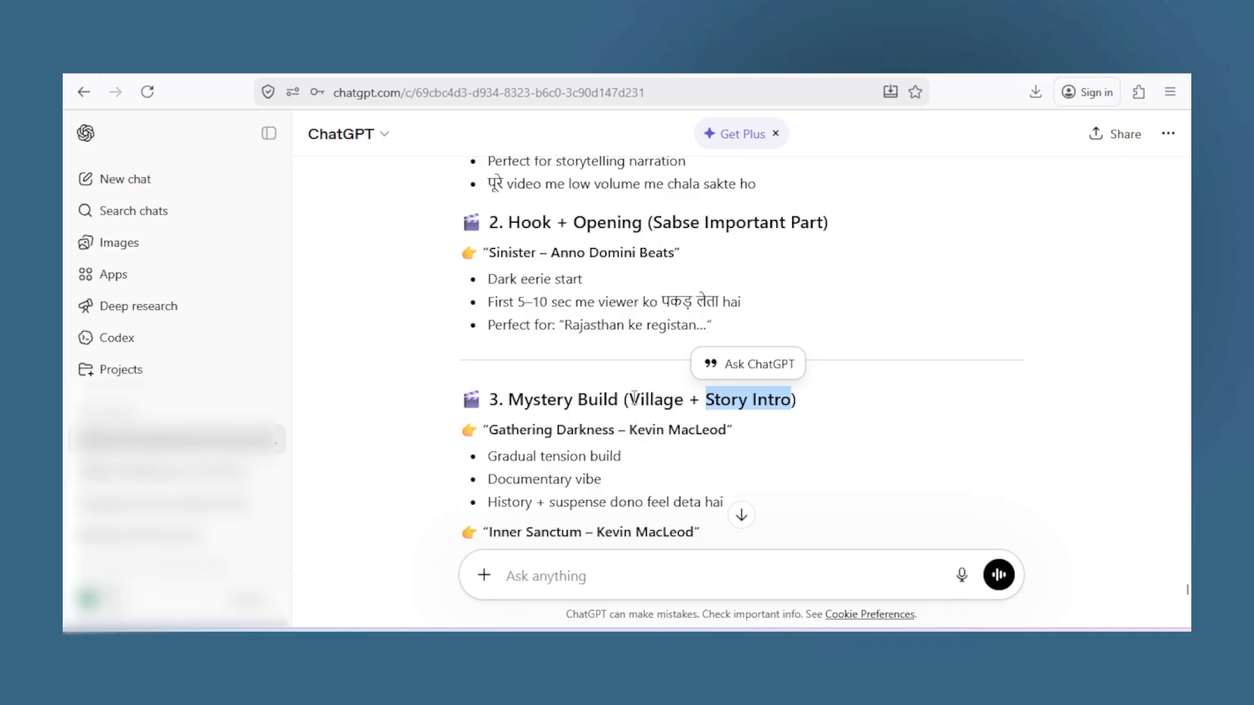
left_click_drag(630, 399, 732, 405)
left_click(587, 475)
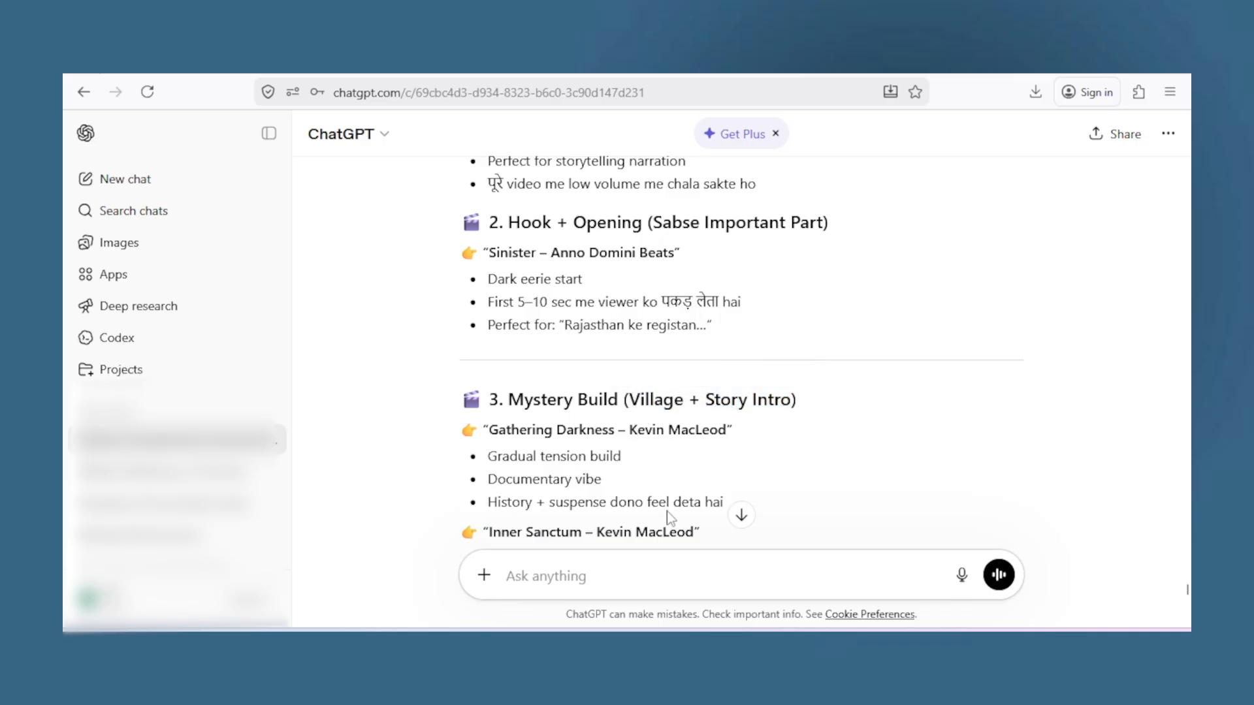
scroll(459, 530, "down", 3)
double_click(533, 435)
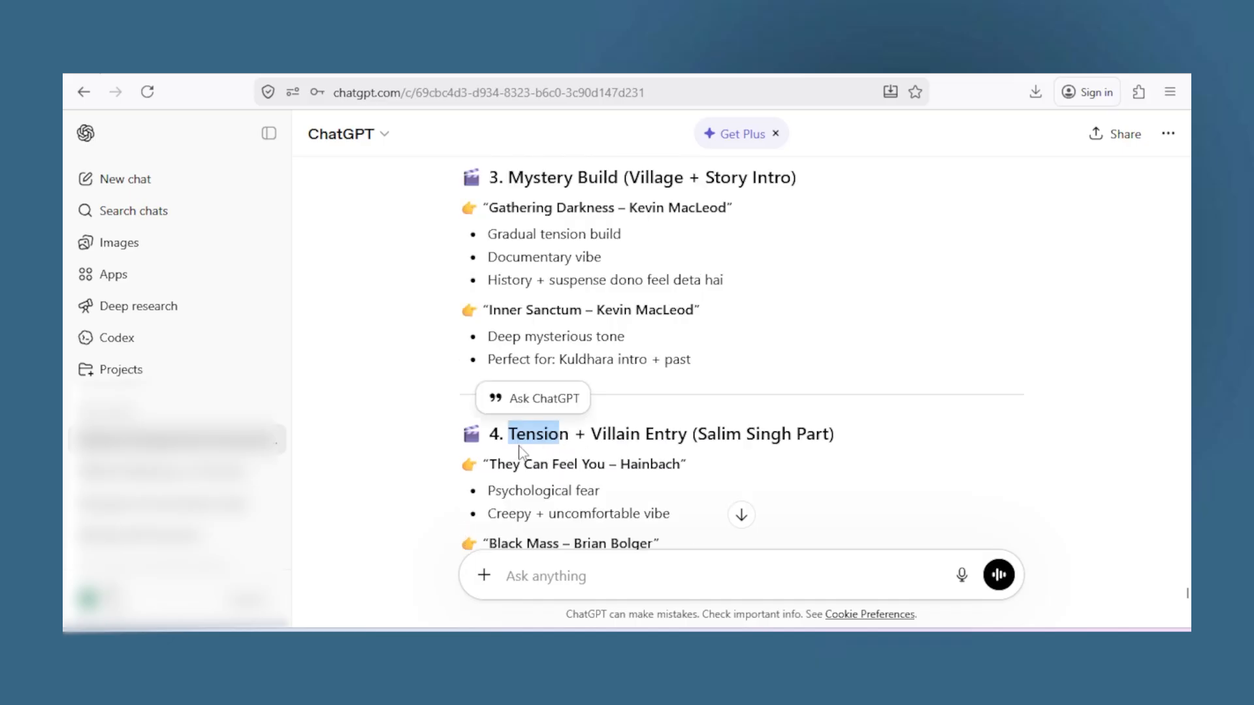
left_click_drag(489, 464, 606, 466)
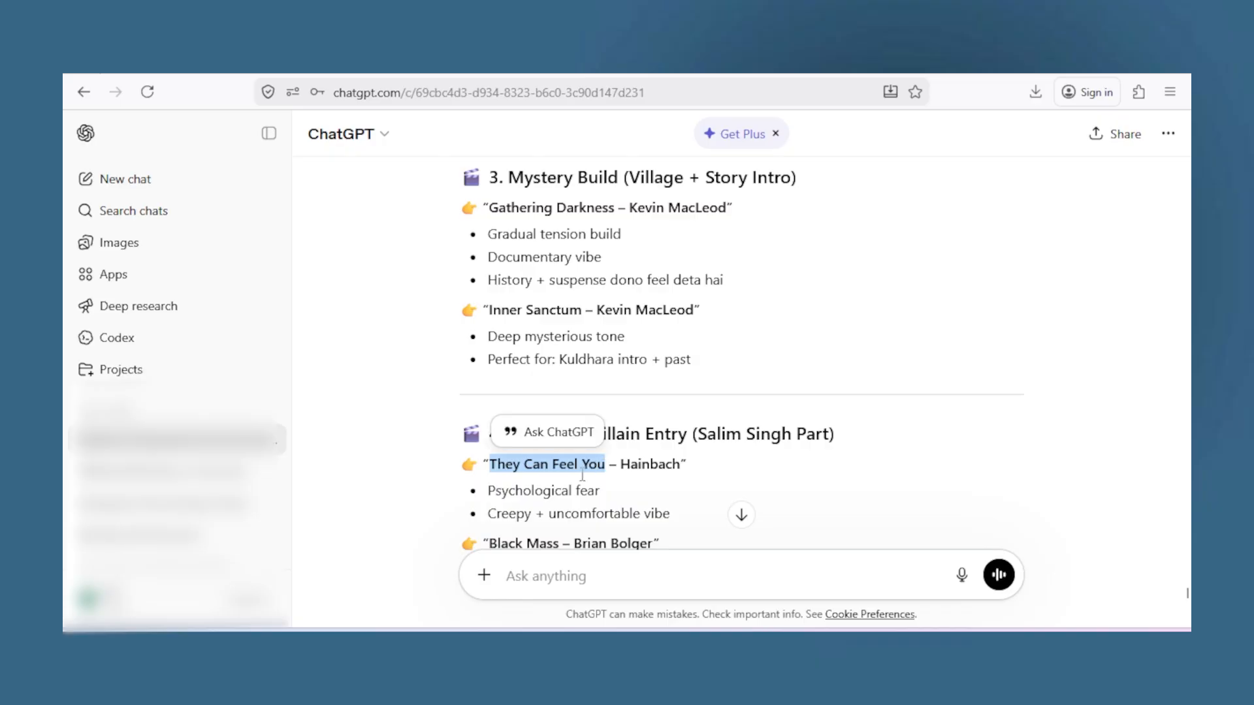
left_click(701, 472)
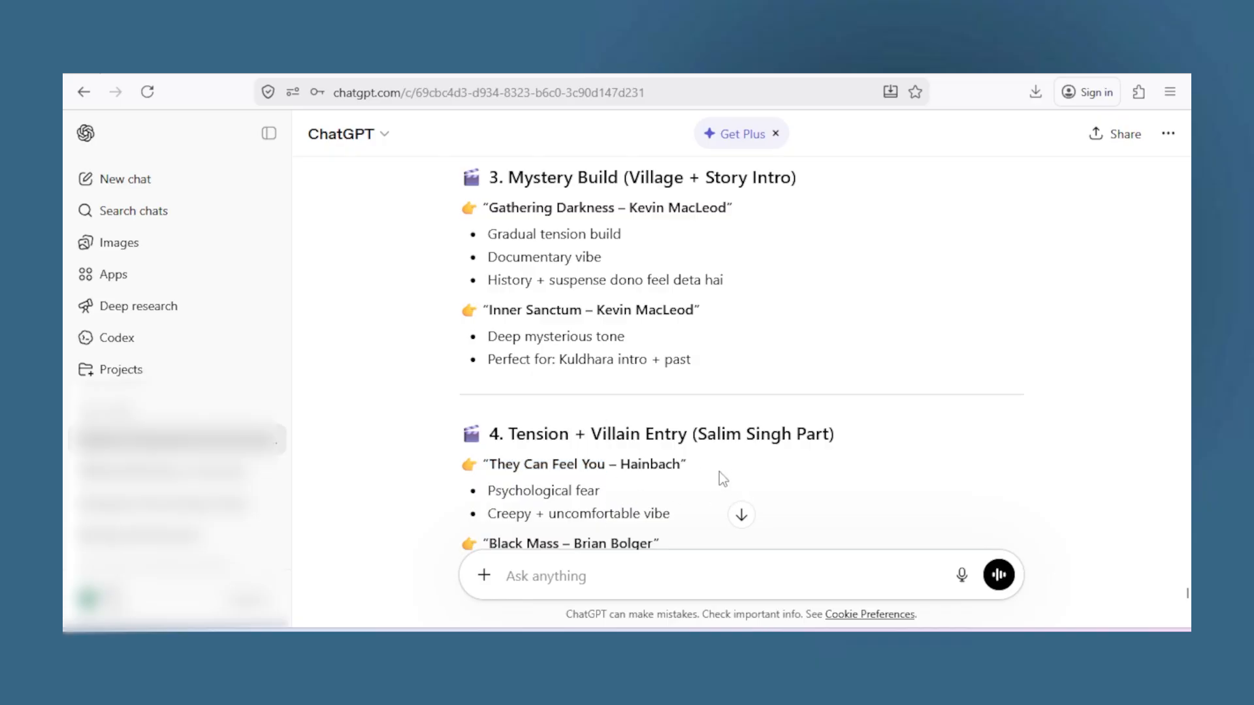
left_click_drag(701, 435, 793, 435)
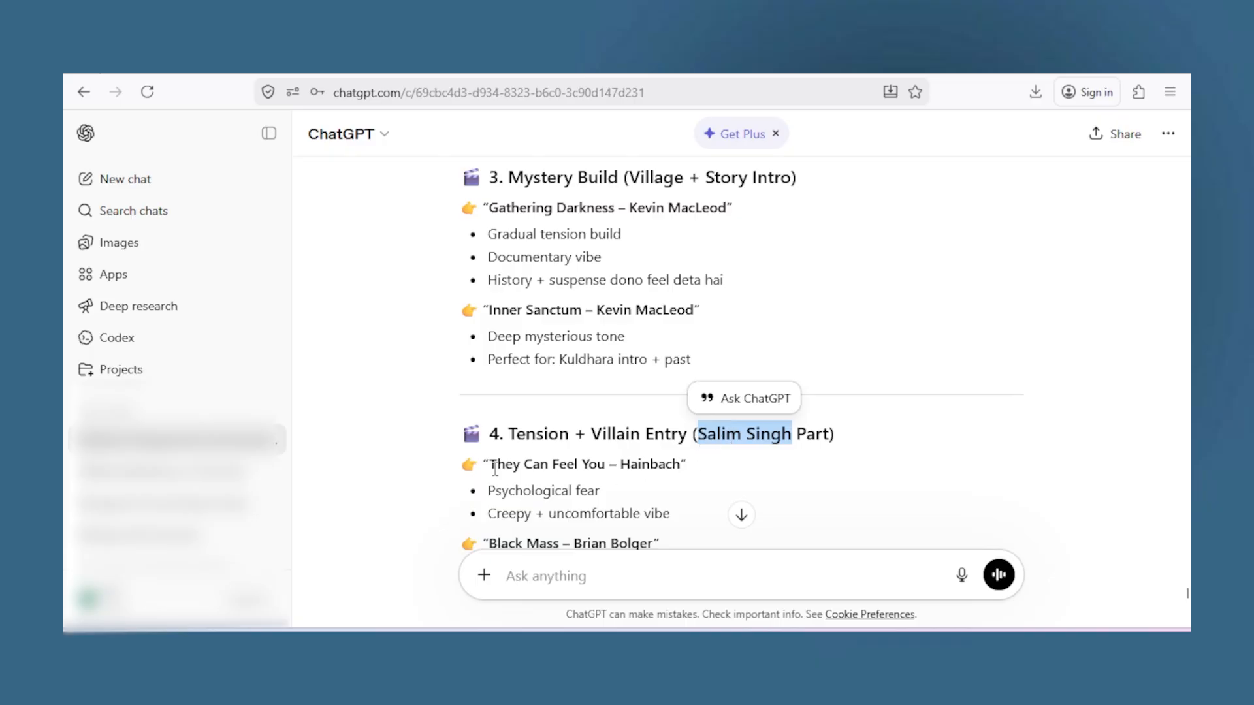
scroll(476, 469, "down", 3)
left_click(634, 334)
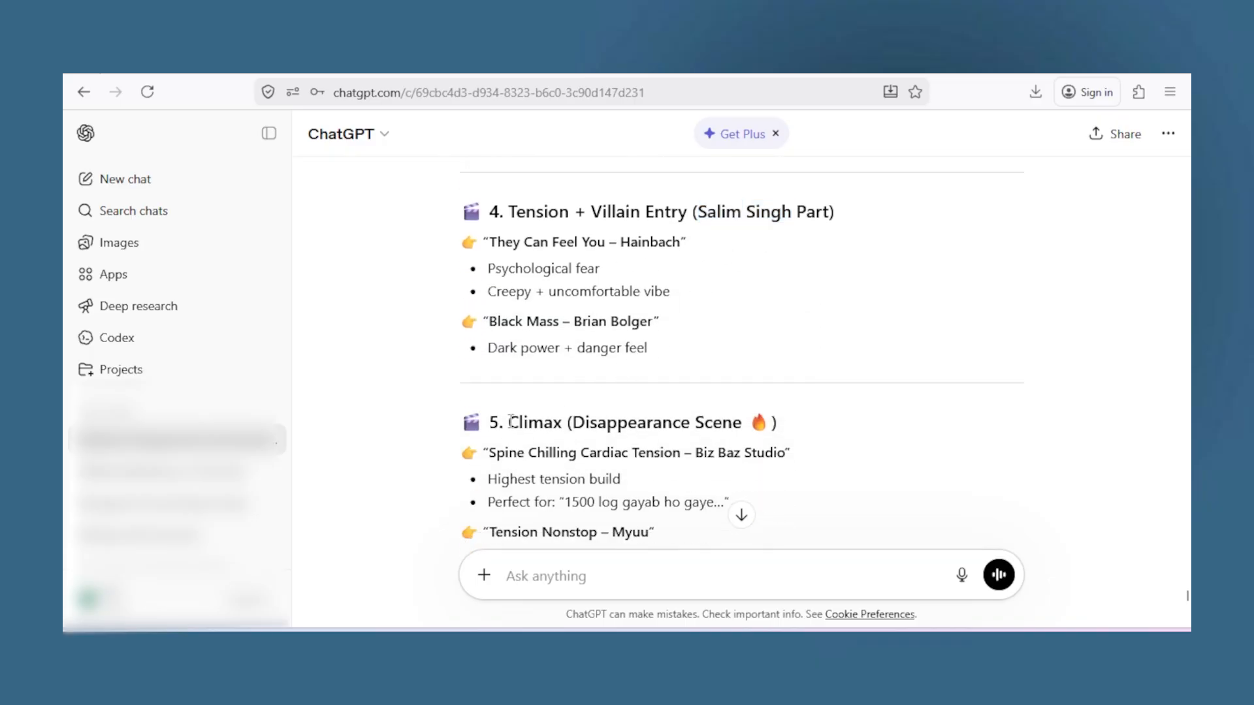
- Review the tracks suggested for the Climax, the Curse + Paranormal Part and the Ending
left_click_drag(509, 423, 561, 422)
left_click_drag(490, 452, 559, 453)
left_click(561, 479)
scroll(563, 493, "down", 3)
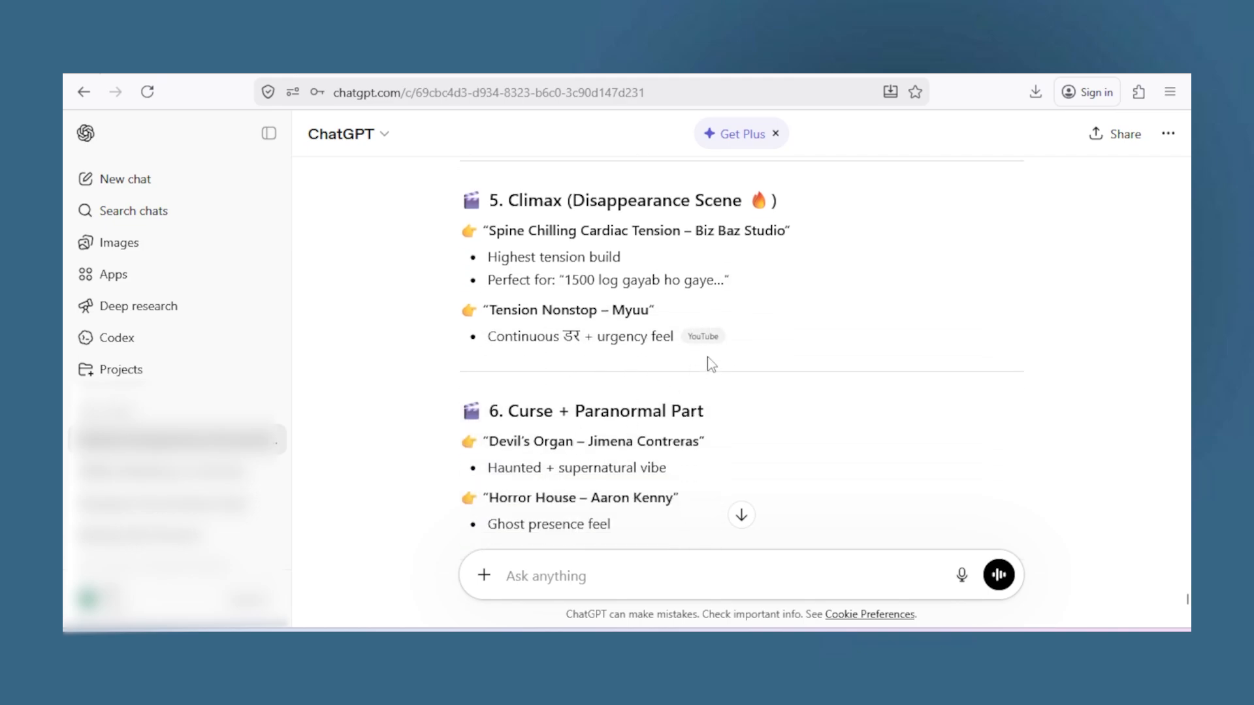
left_click_drag(508, 201, 565, 201)
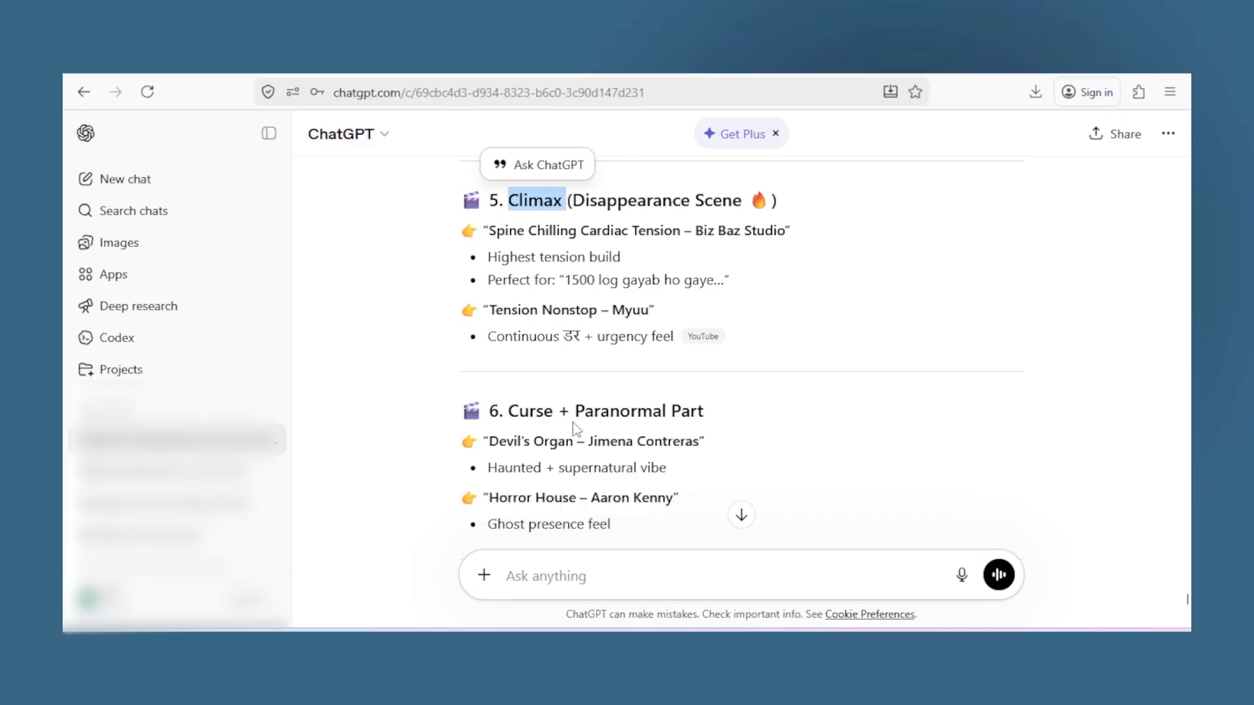
scroll(574, 422, "down", 3)
scroll(570, 419, "down", 3)
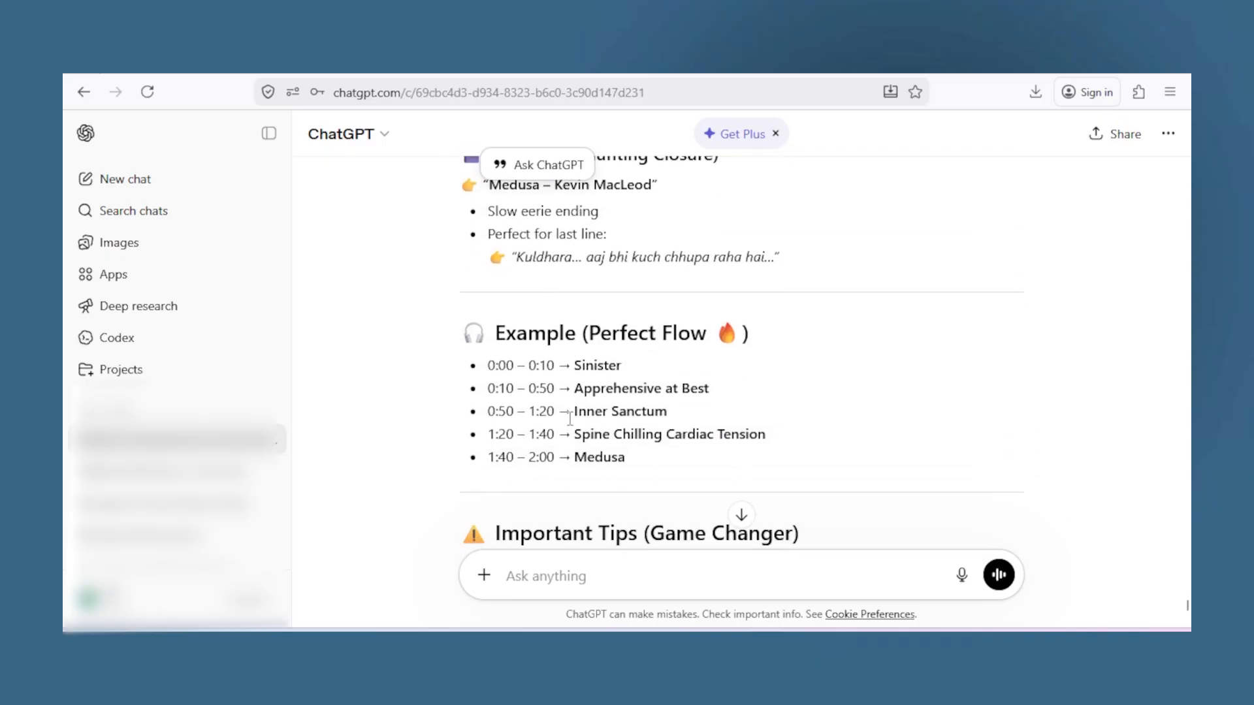
- Examine the timed Example (Perfect Flow) music list, and go back up to the full documentary base music suggestion
left_click_drag(496, 333, 700, 457)
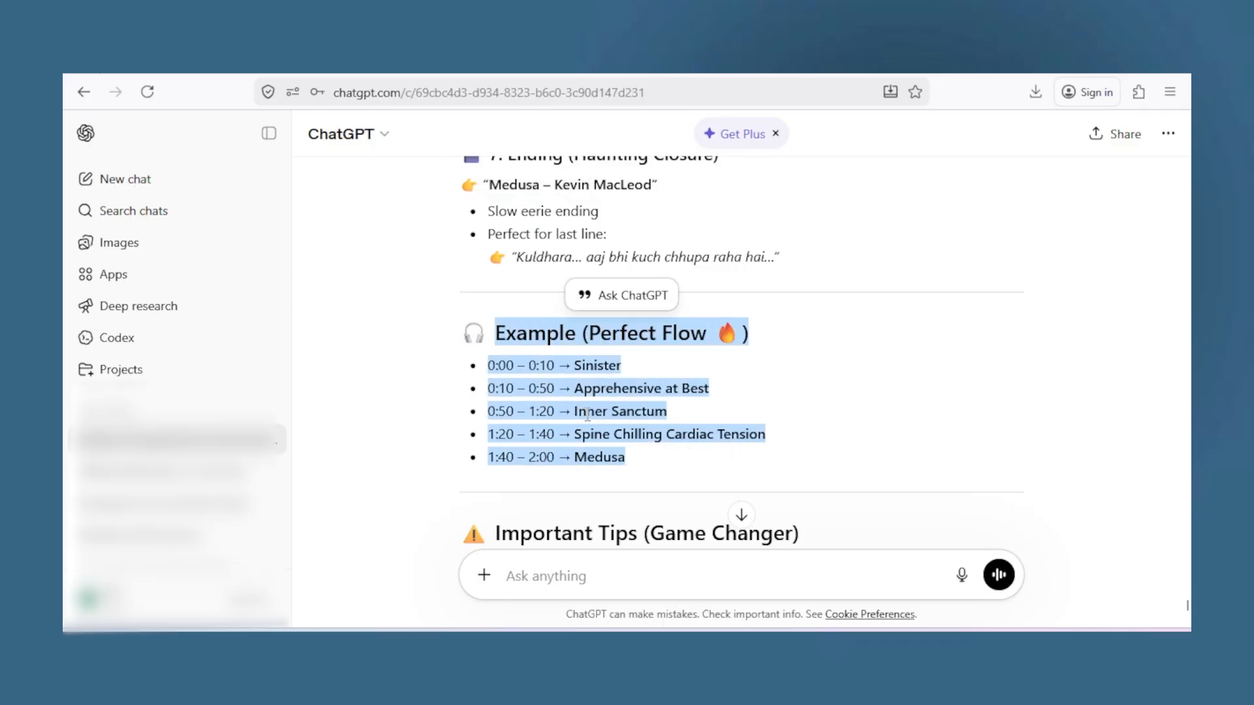
left_click(585, 373)
left_click_drag(577, 365, 635, 465)
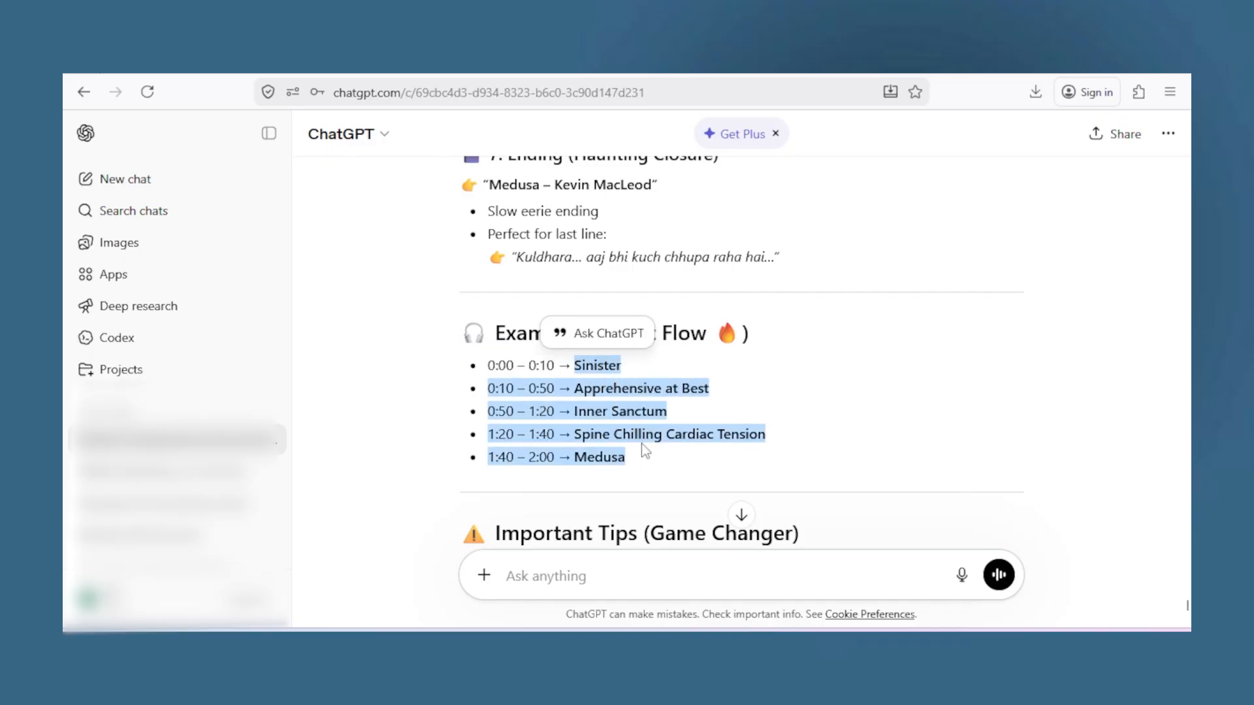
scroll(634, 472, "up", 5)
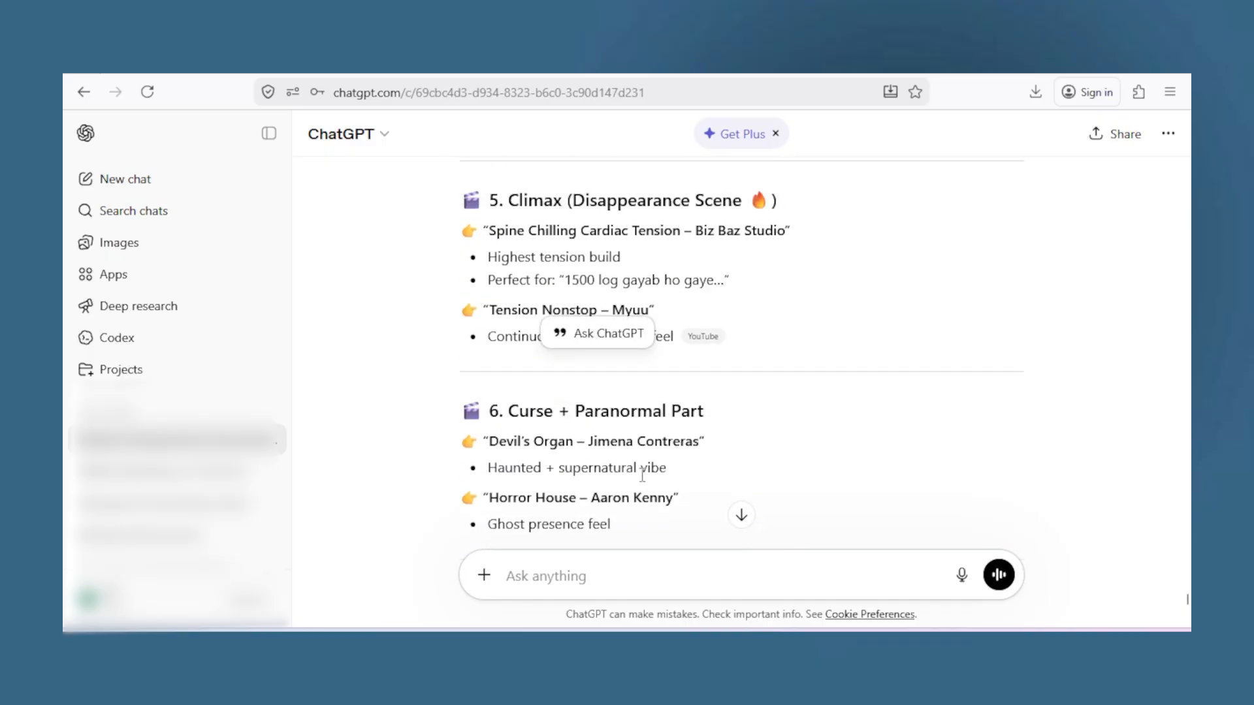
scroll(615, 411, "up", 3)
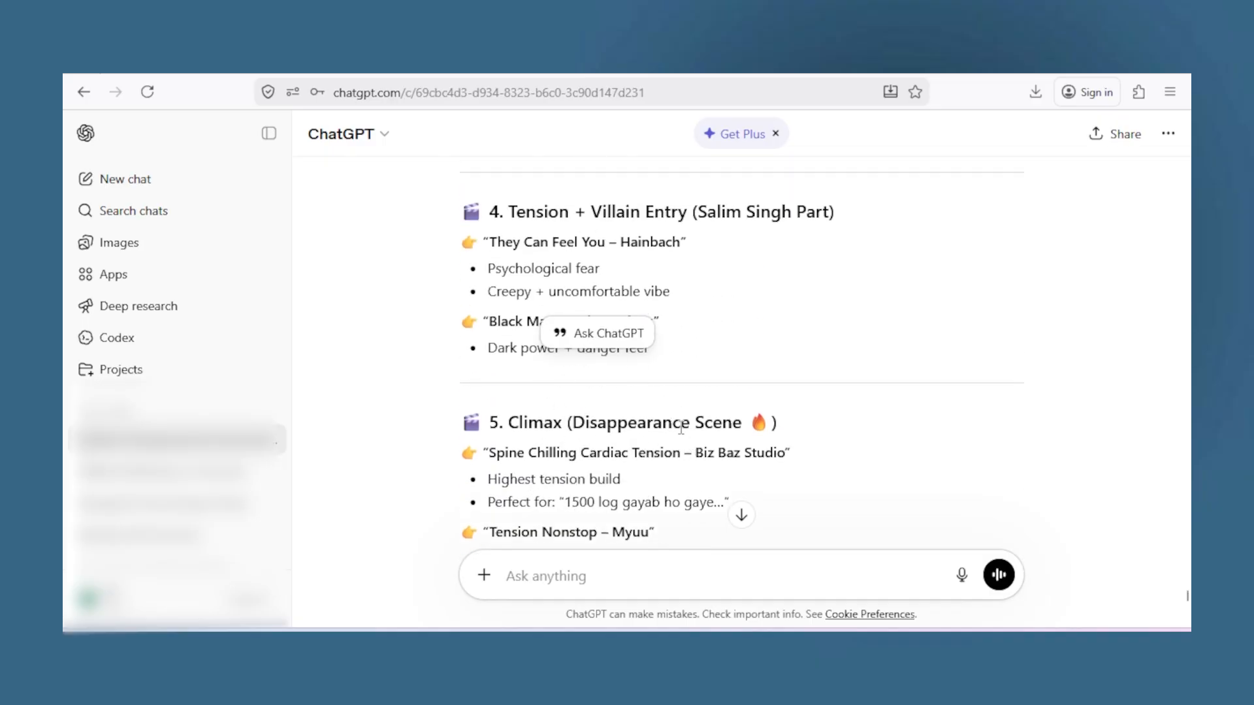
left_click(682, 340)
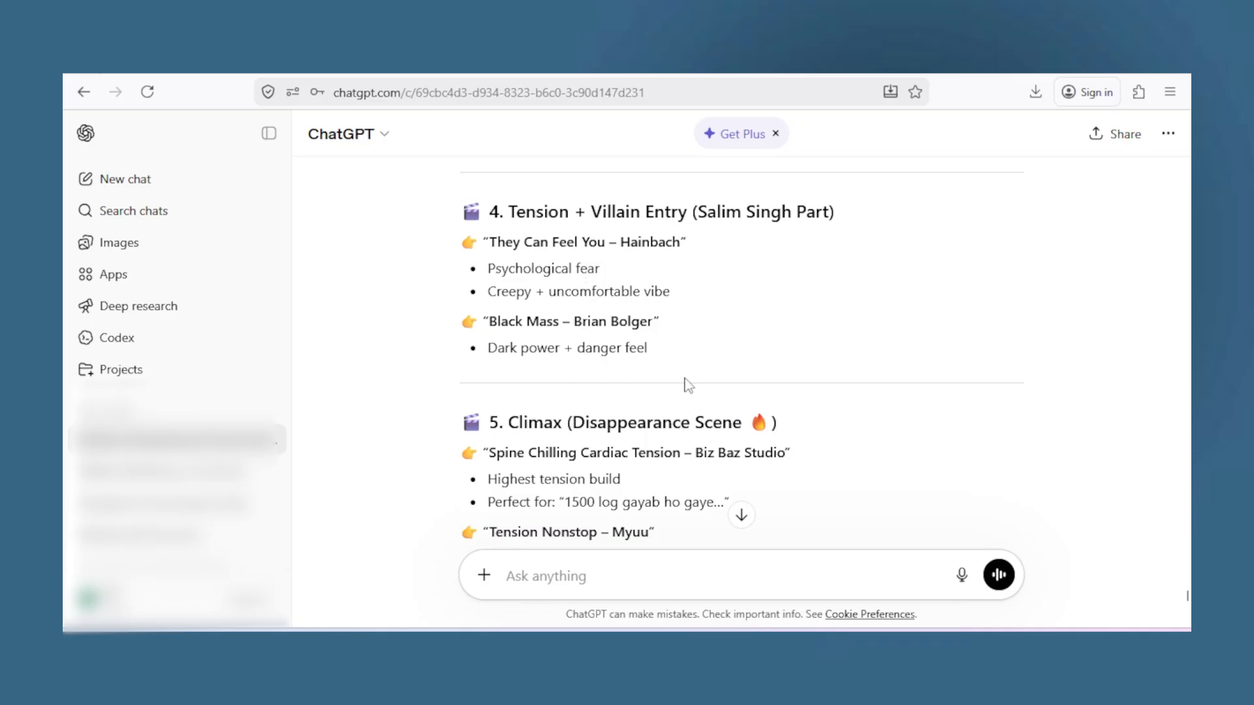
scroll(688, 384, "up", 10)
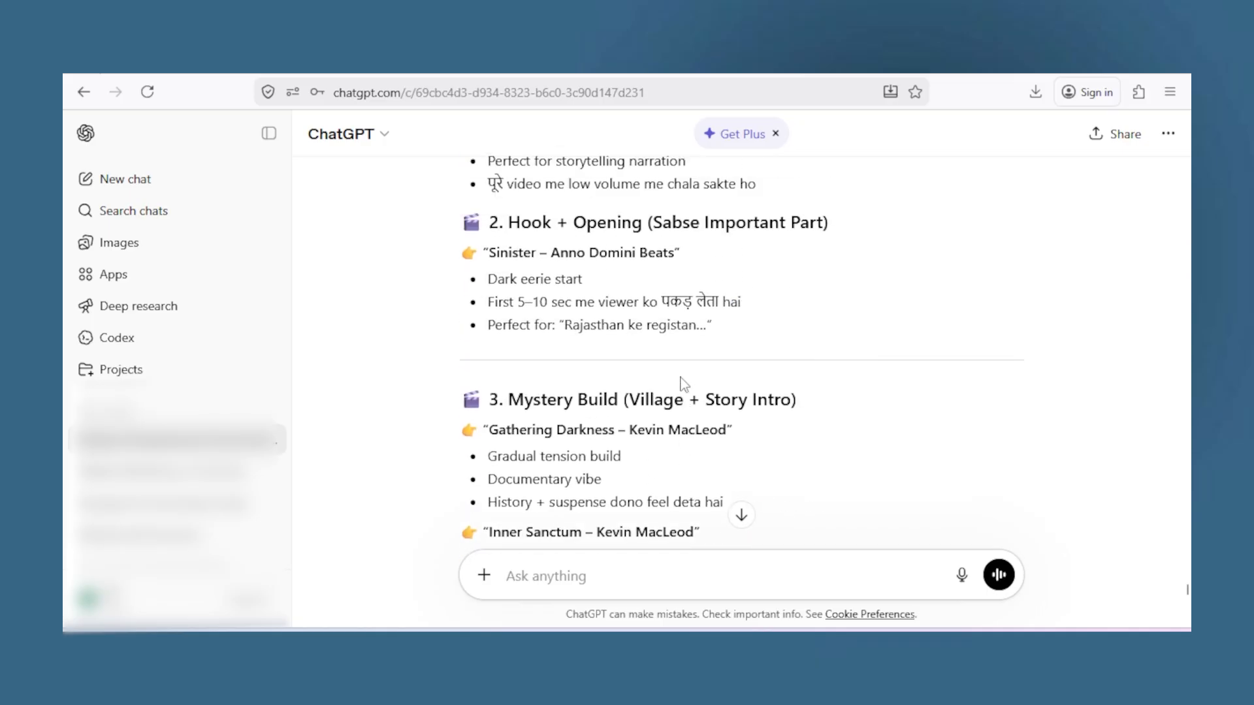
left_click_drag(504, 305, 667, 305)
left_click_drag(489, 334, 602, 334)
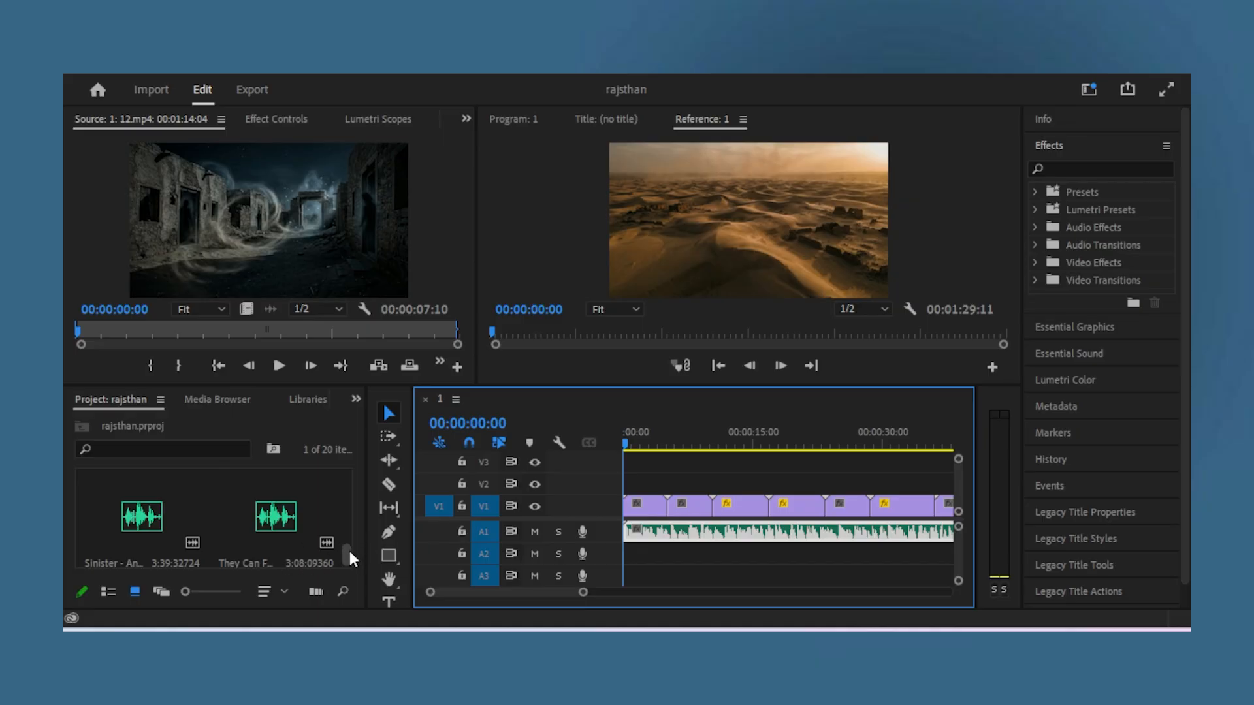
- In Premiere Pro, place the Apprehensive at Best music at the start of track A2 and adjust its audio gain by -5.0 dB
left_click_drag(347, 548, 621, 560)
double_click(292, 516)
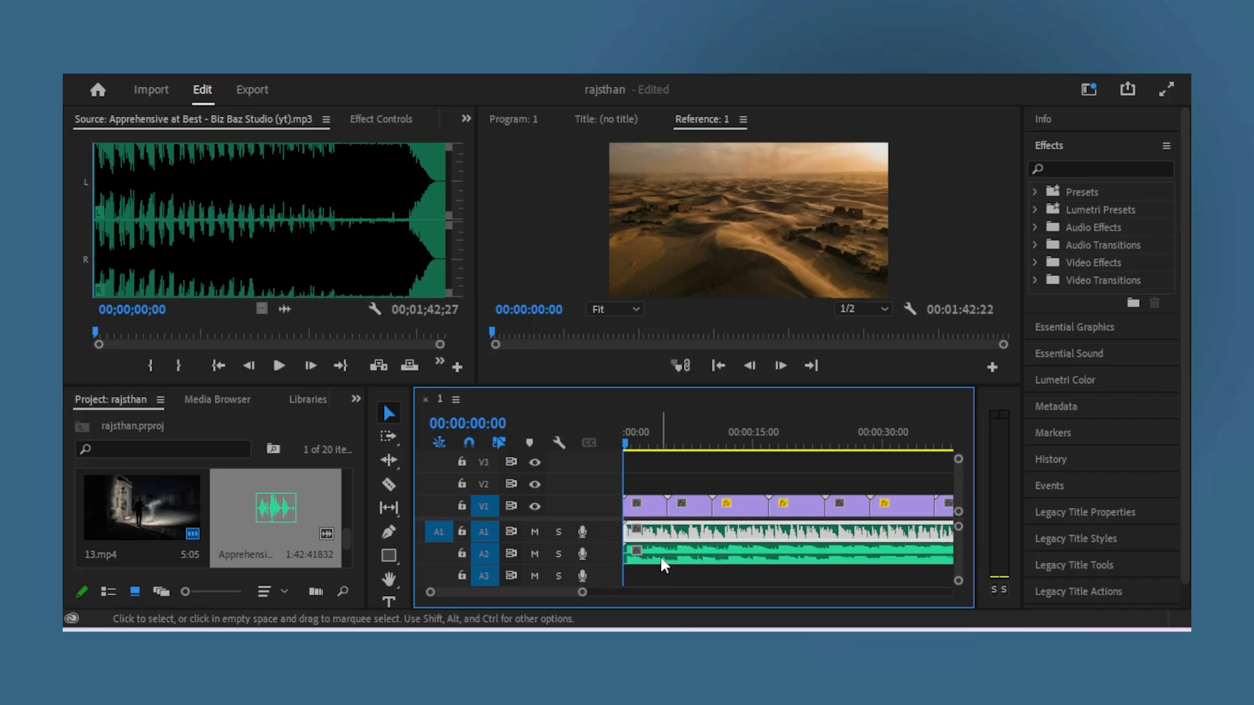
left_click(666, 561)
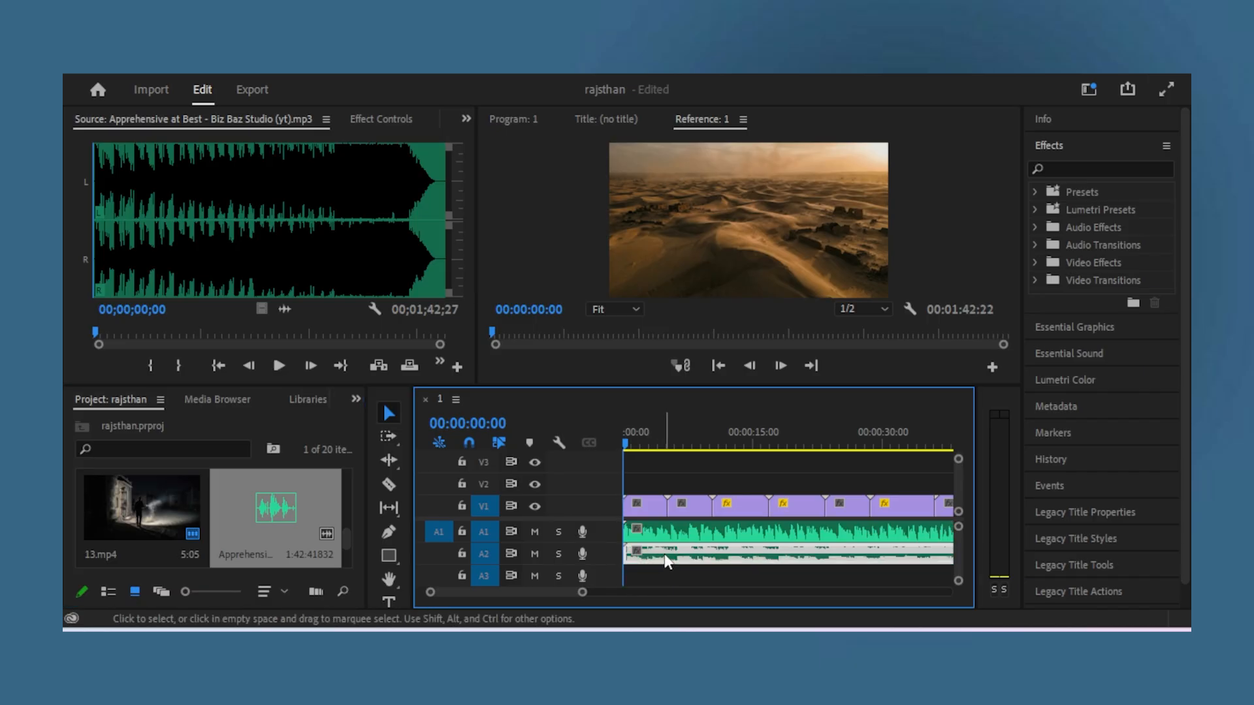
right_click(666, 560)
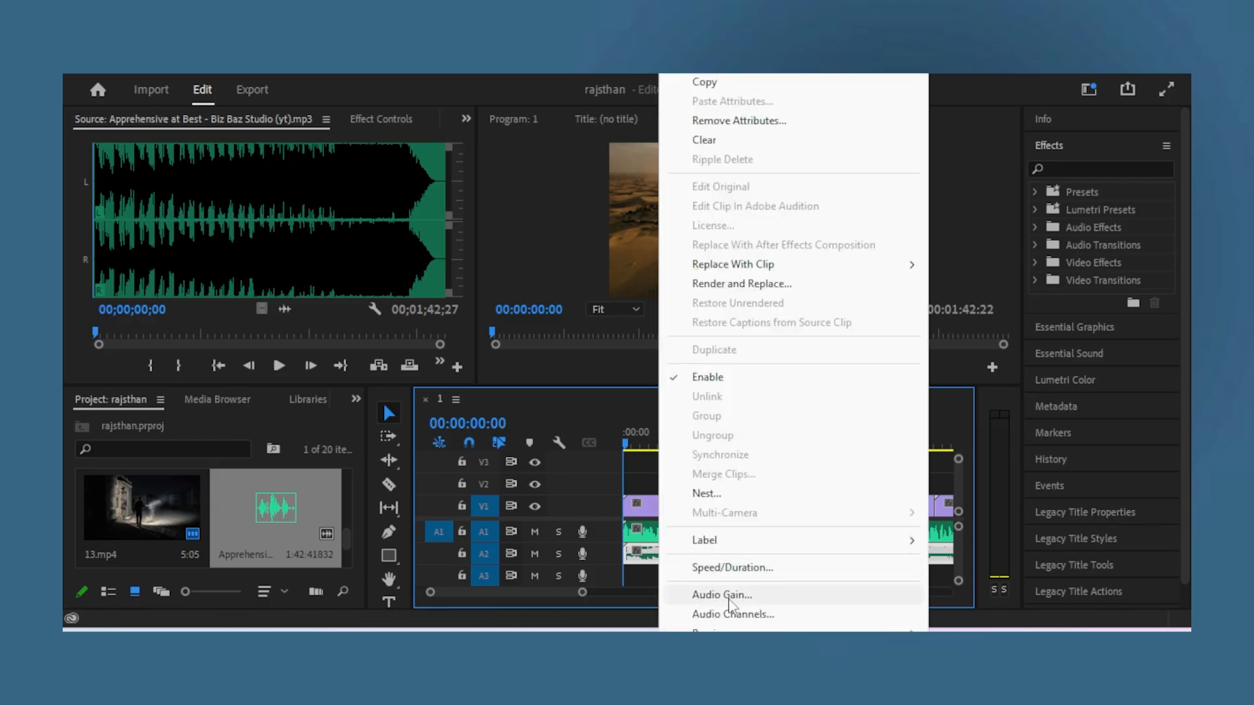
left_click(729, 597)
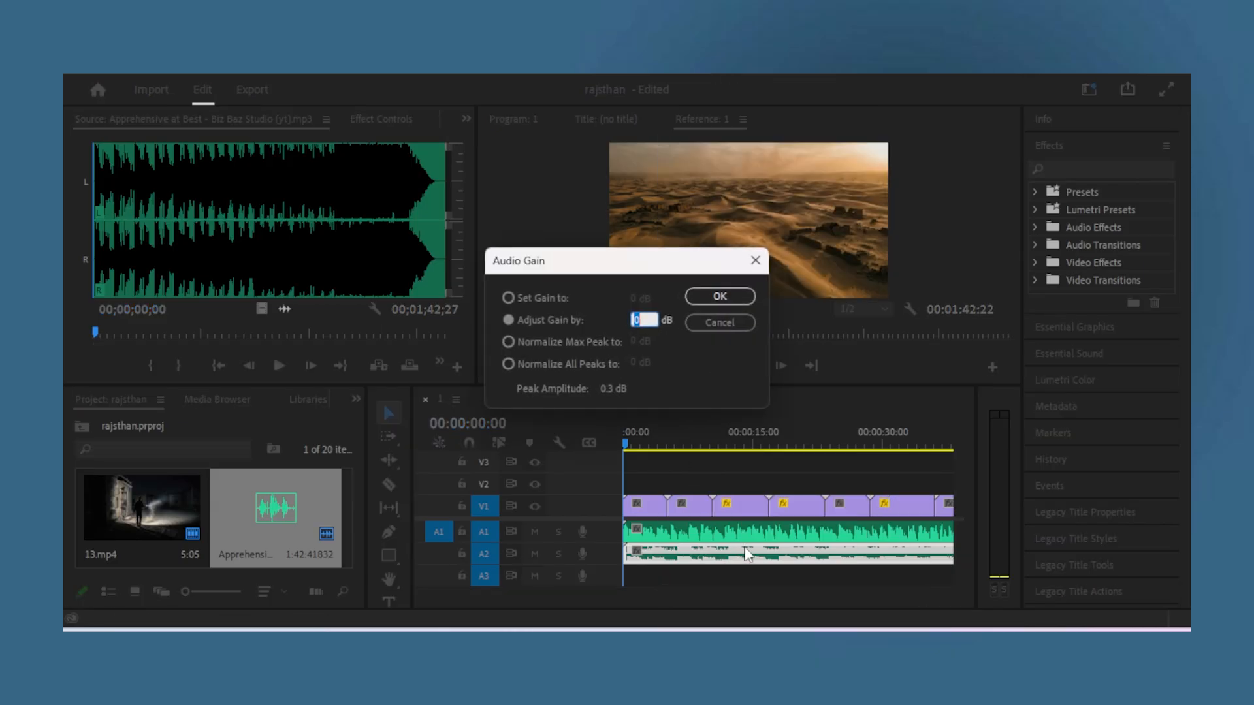
type("-5.0 dB")
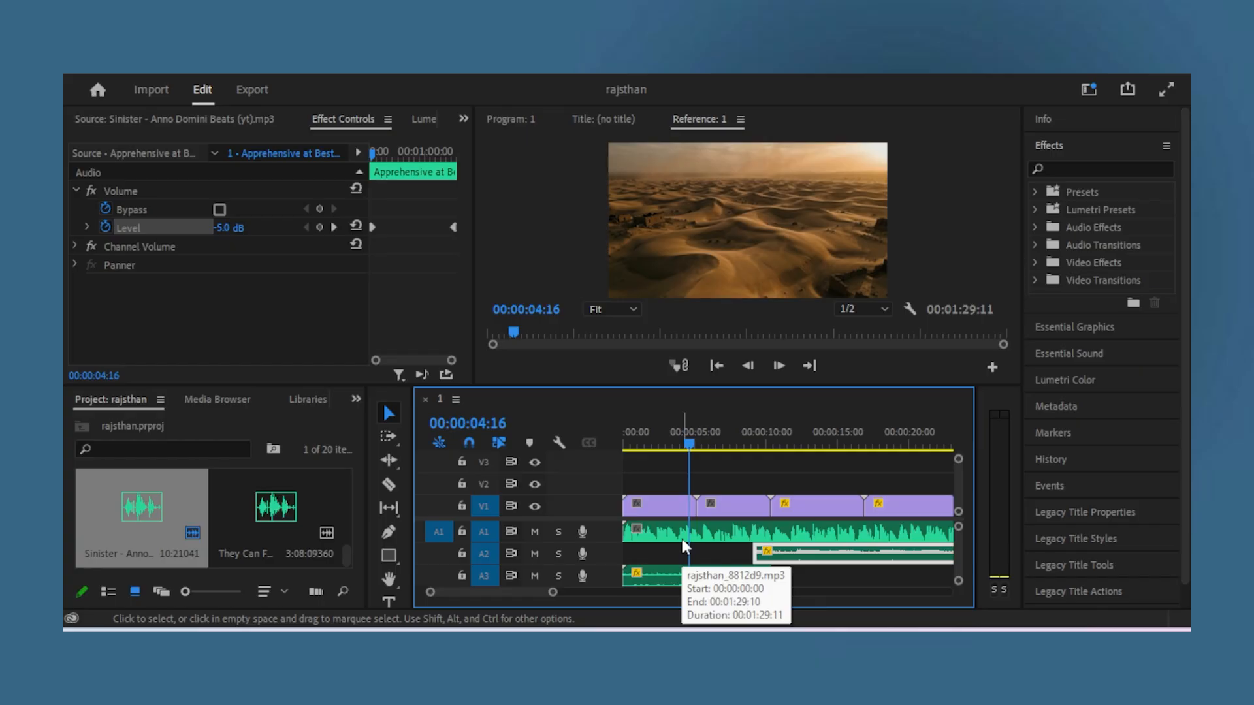
- Apply the Dip to Black video transition at the cut between the first and second clips on track V1, accepting repeated frames
double_click(676, 508)
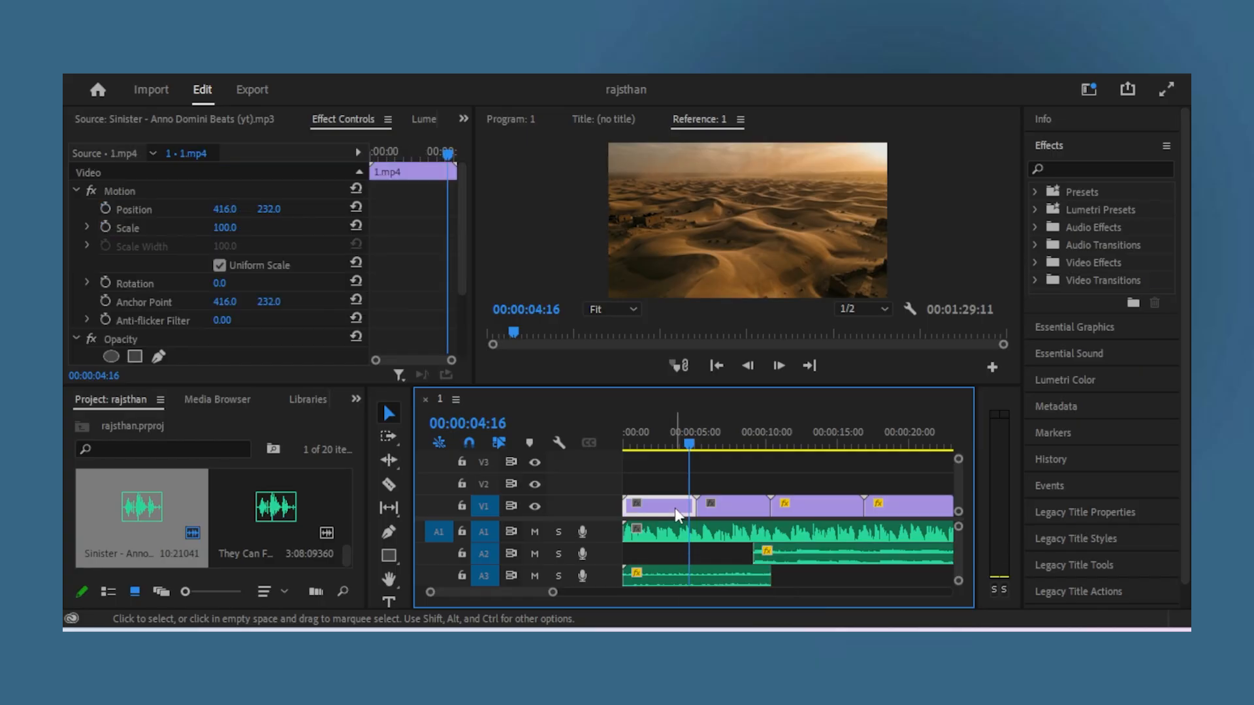
left_click(691, 446)
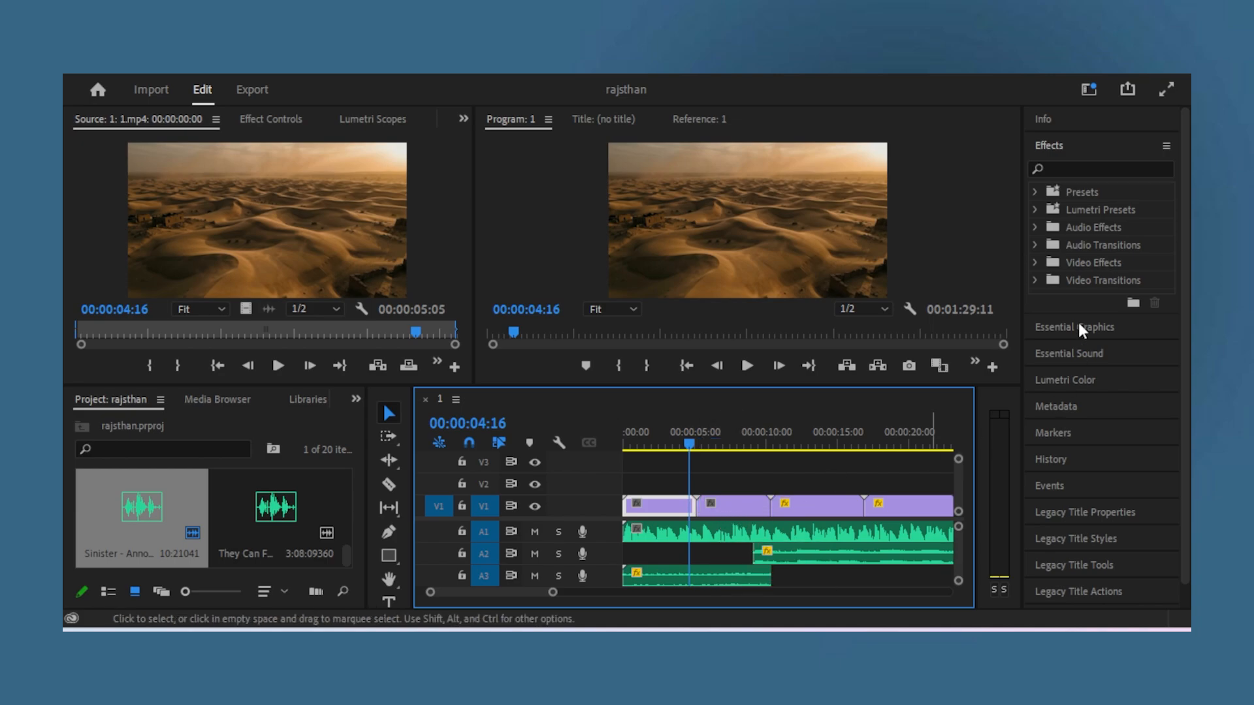
left_click(1036, 281)
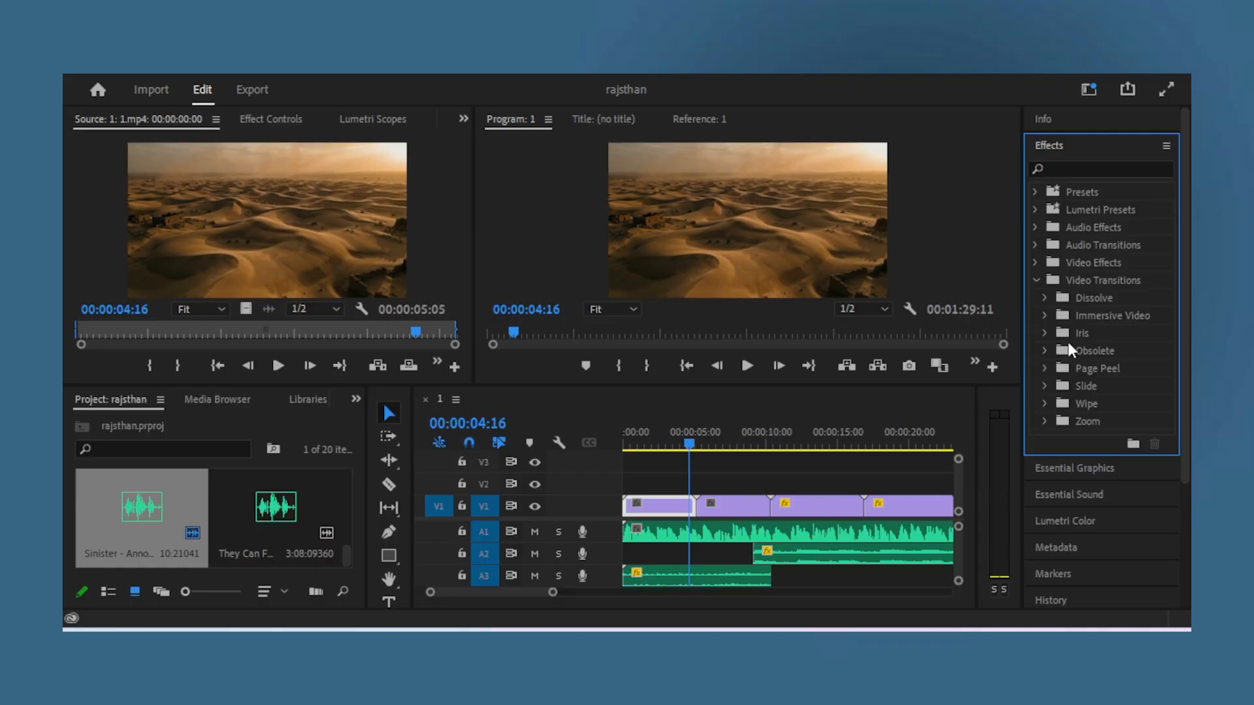
left_click(1046, 298)
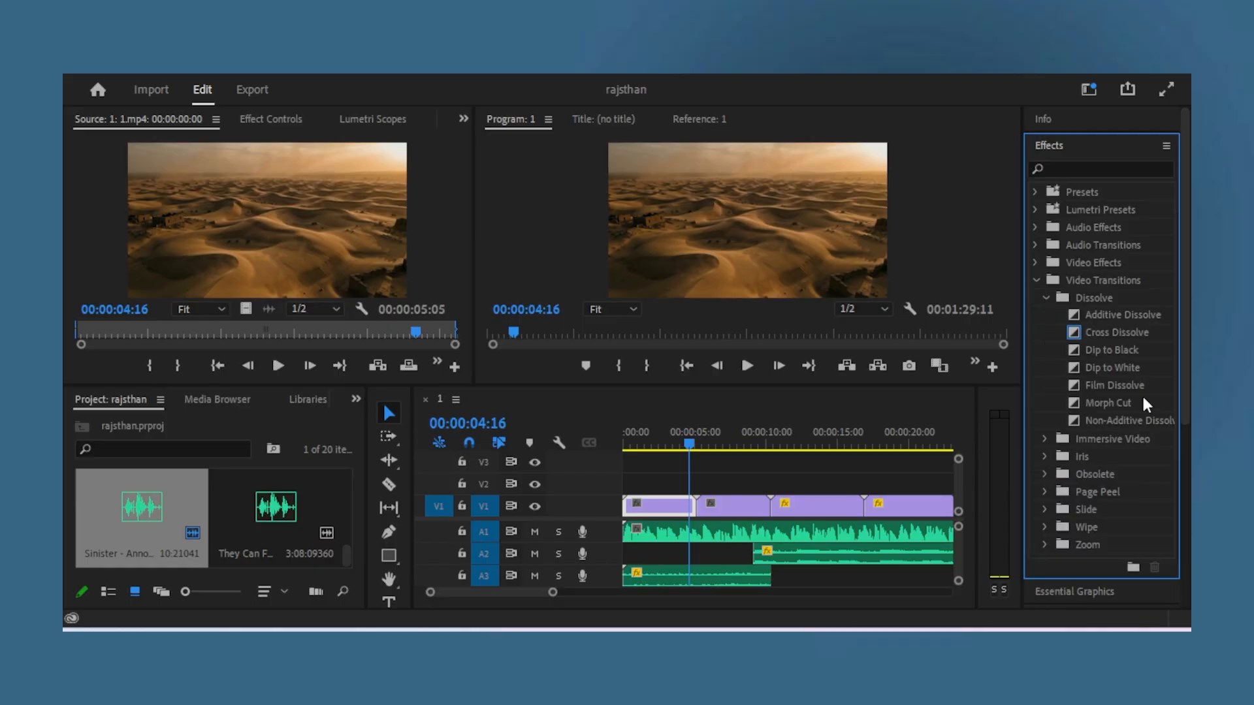
left_click(1113, 351)
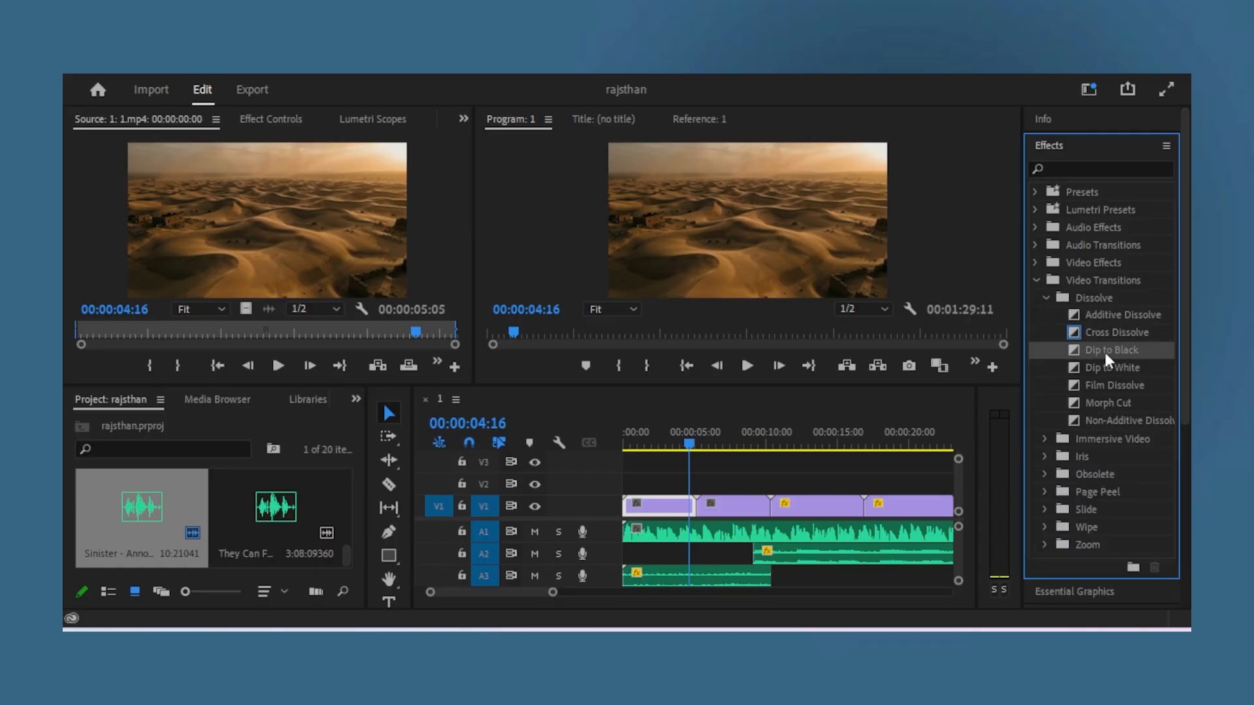
left_click_drag(1106, 350, 696, 506)
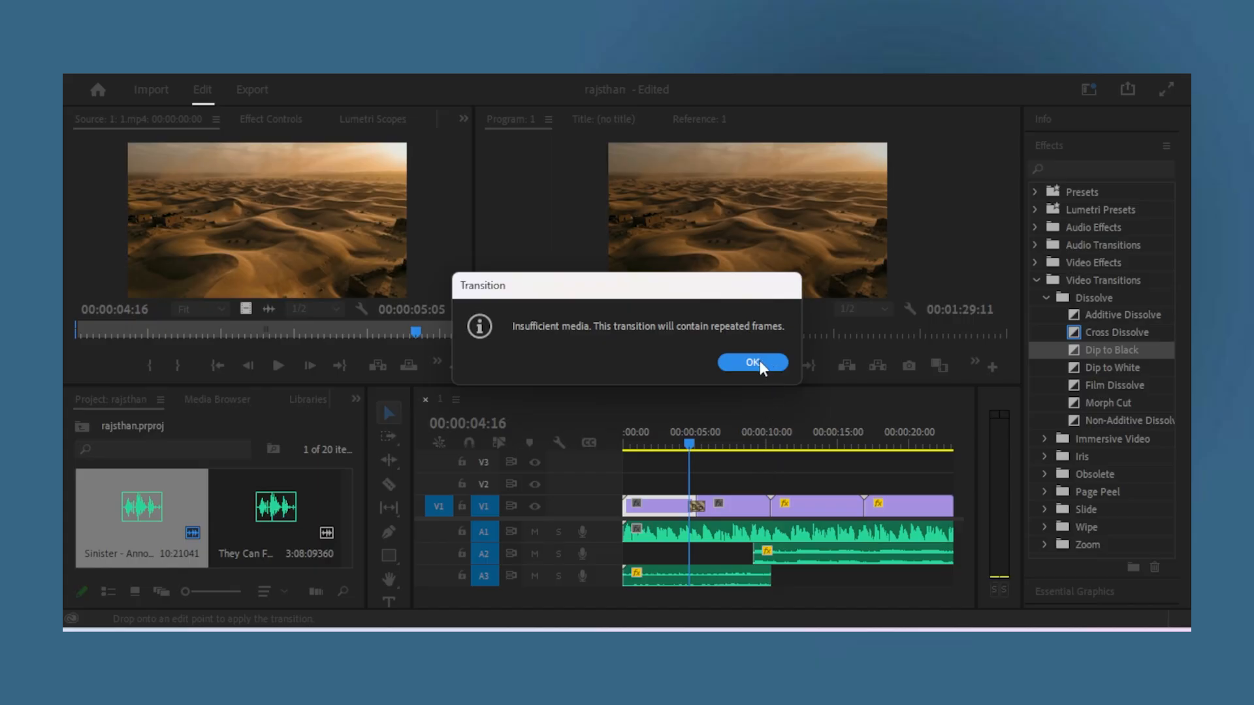
left_click(755, 362)
- Enlarge the video preview area and play the sequence from just before the first cut to check the Dip to Black transition
left_click(680, 445)
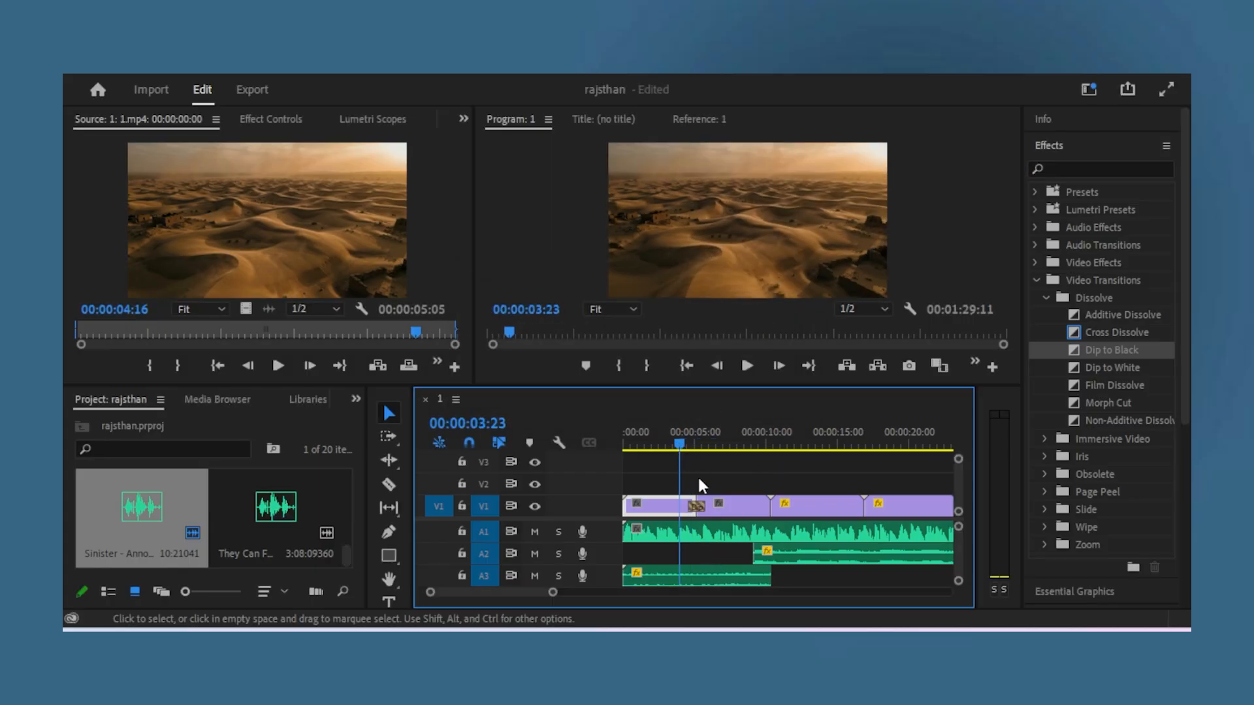
left_click_drag(739, 384, 742, 426)
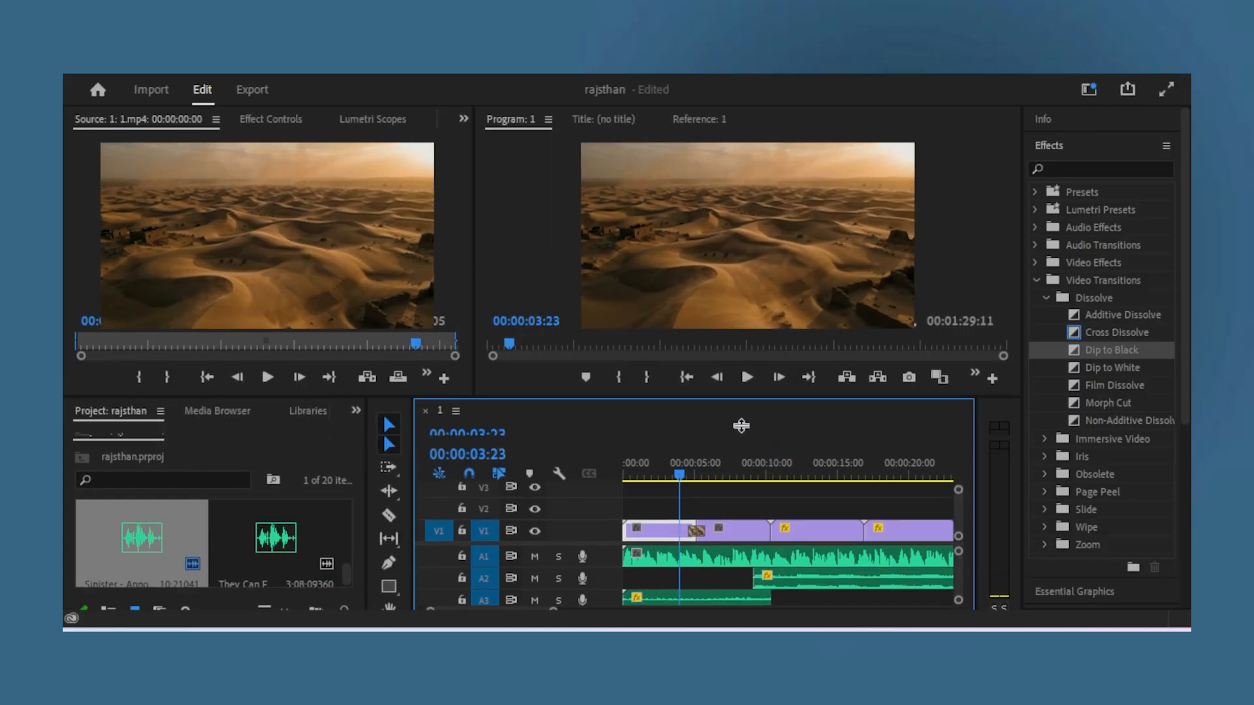
key("space")
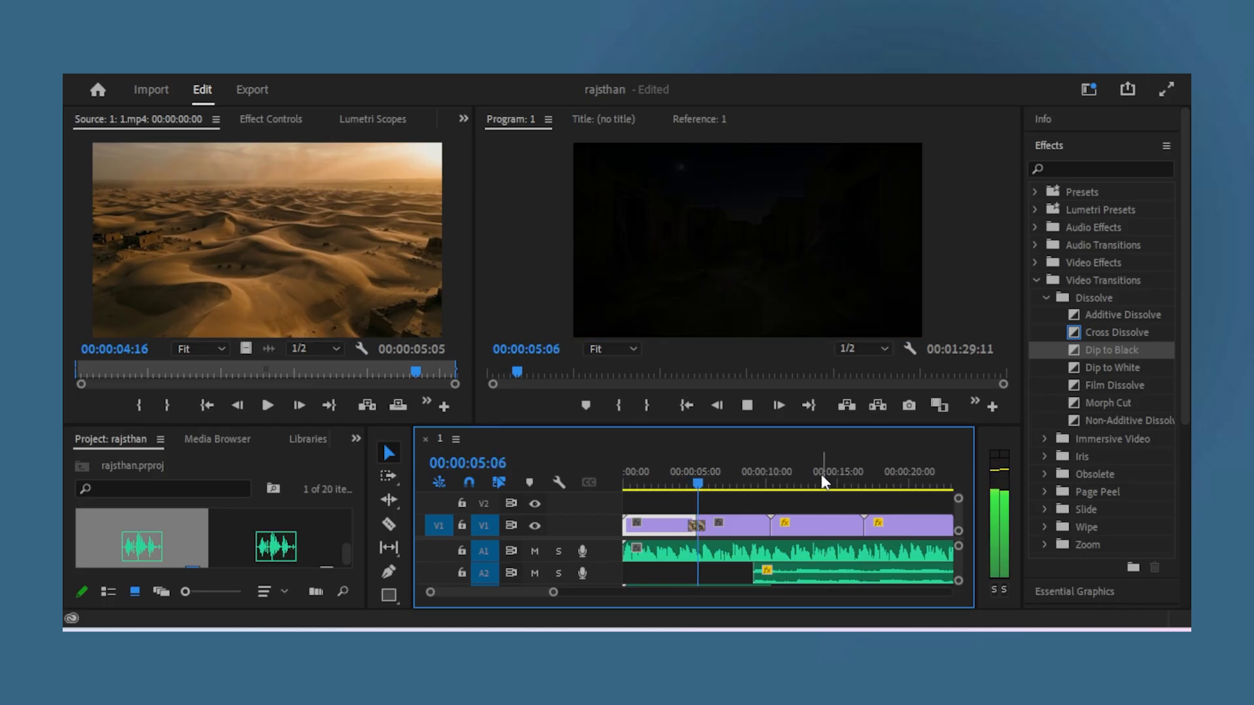
key("space")
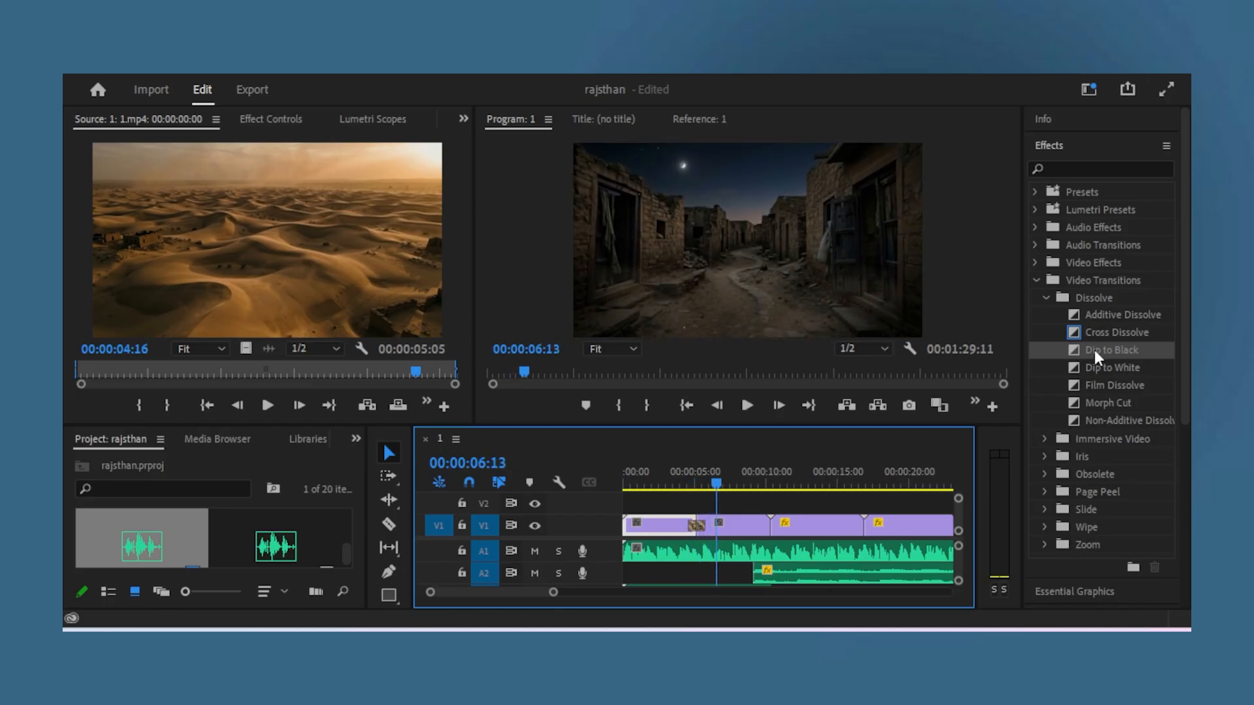